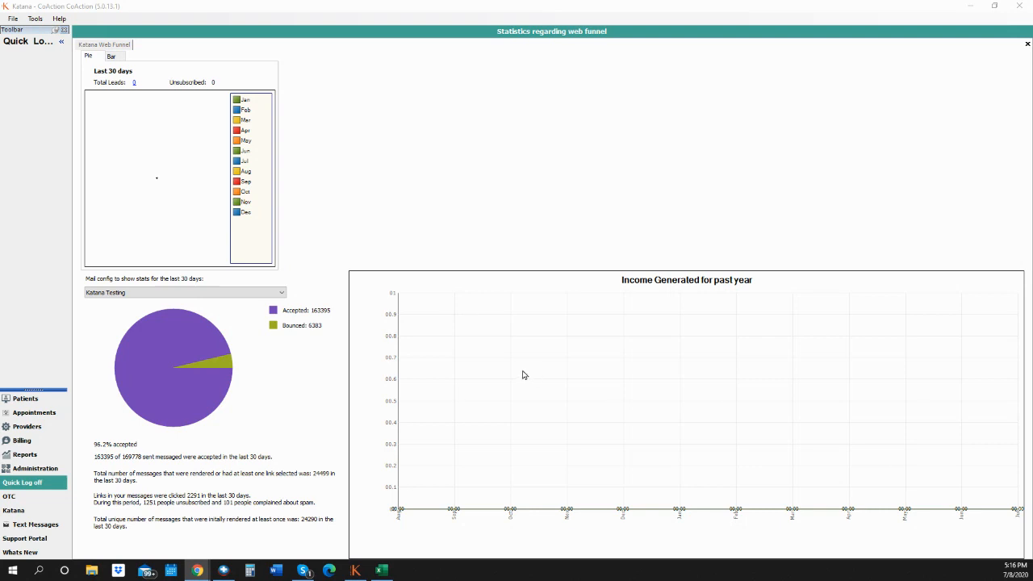
- Show the Patients list from the left navigation pane instead of the funnel statistics
click(25, 399)
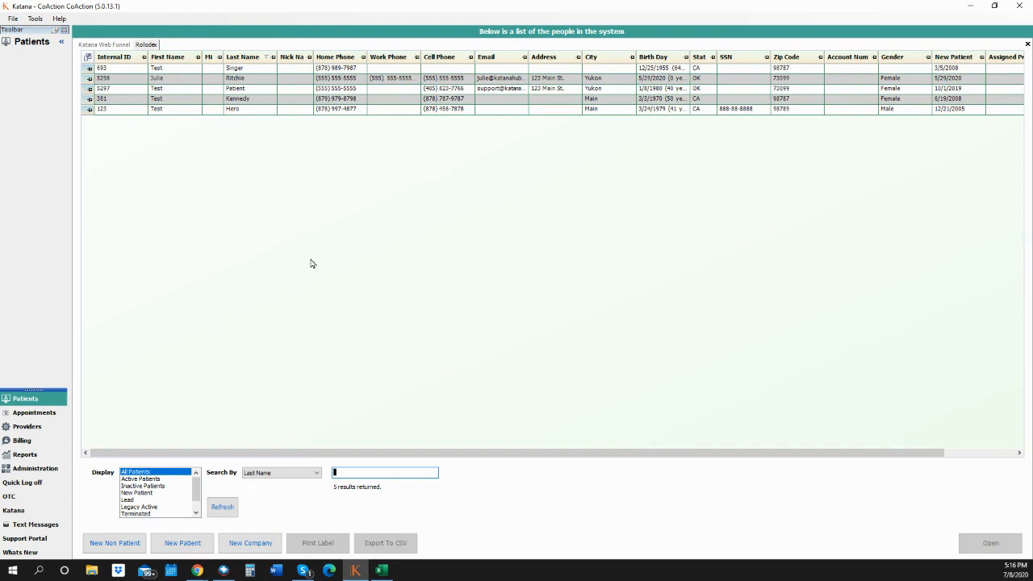
- Select a patient row in the Rolodex and start a New Patient record
click(257, 88)
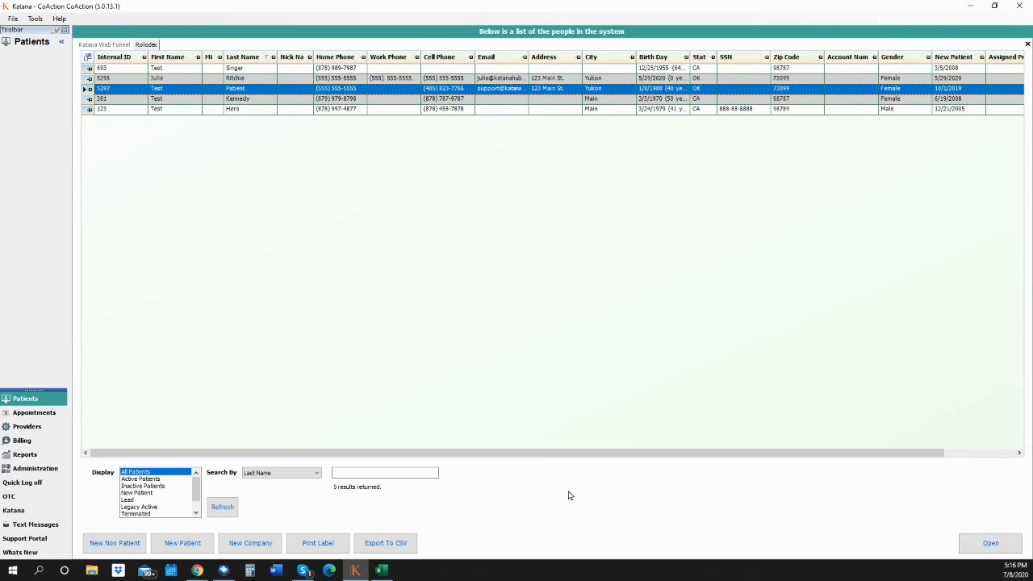
click(194, 548)
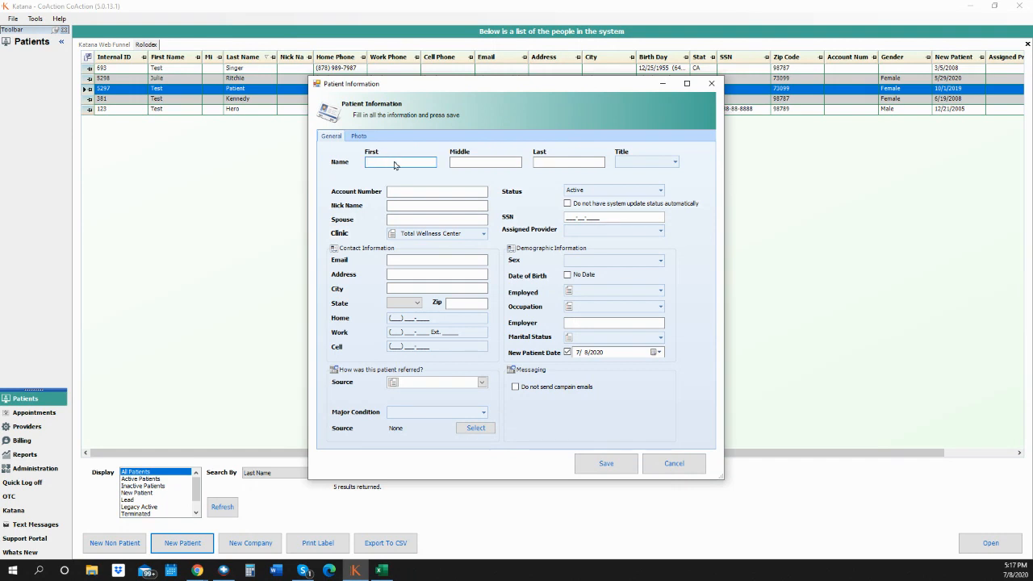
- Fill the first, middle and last name fields with the new patient's full name
text(Katana)
key(Tab)
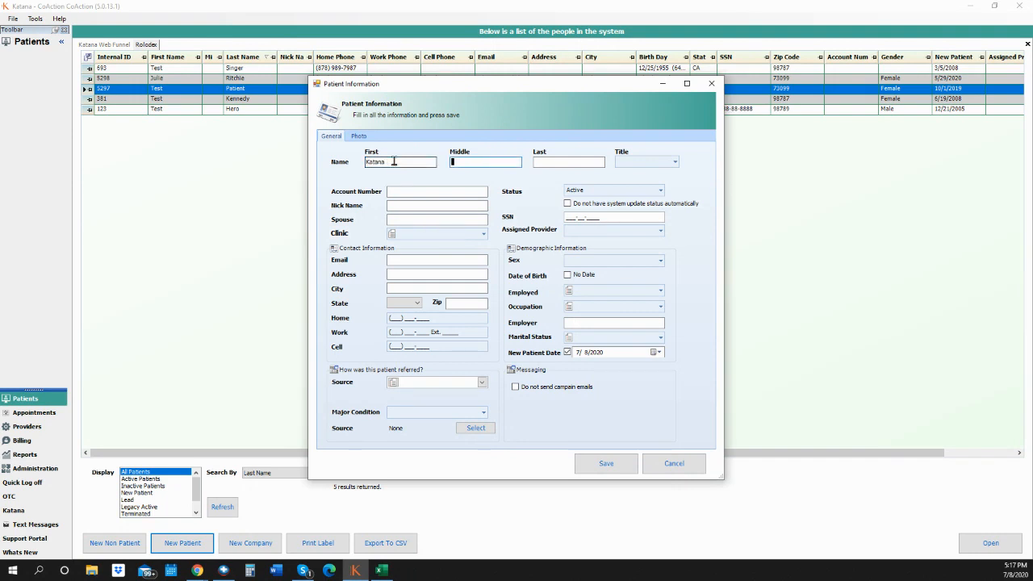
text(Test)
key(Tab)
text(Patient)
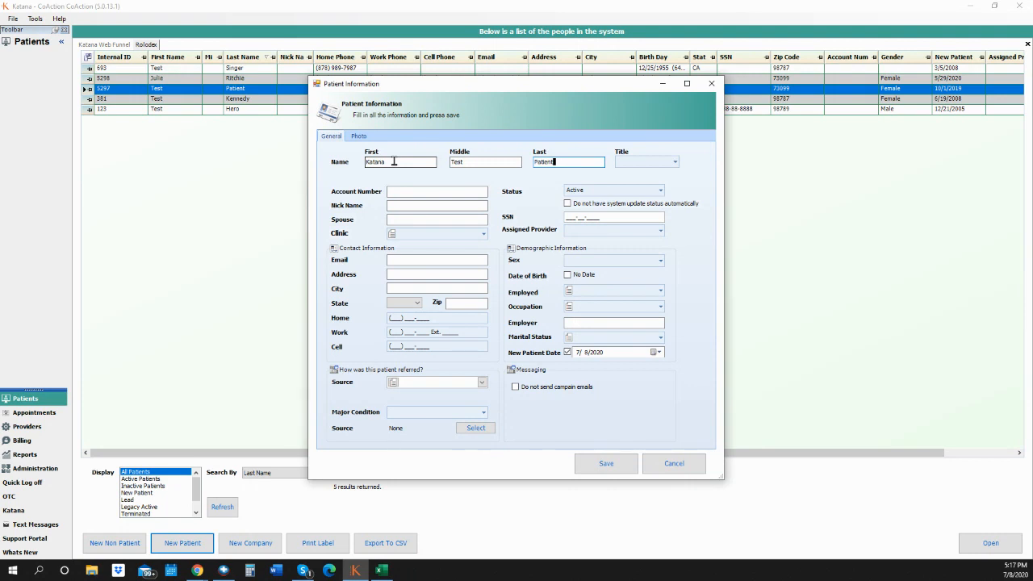
- Pass the account number, nickname and spouse fields and choose Total Wellness Center as clinic
click(425, 193)
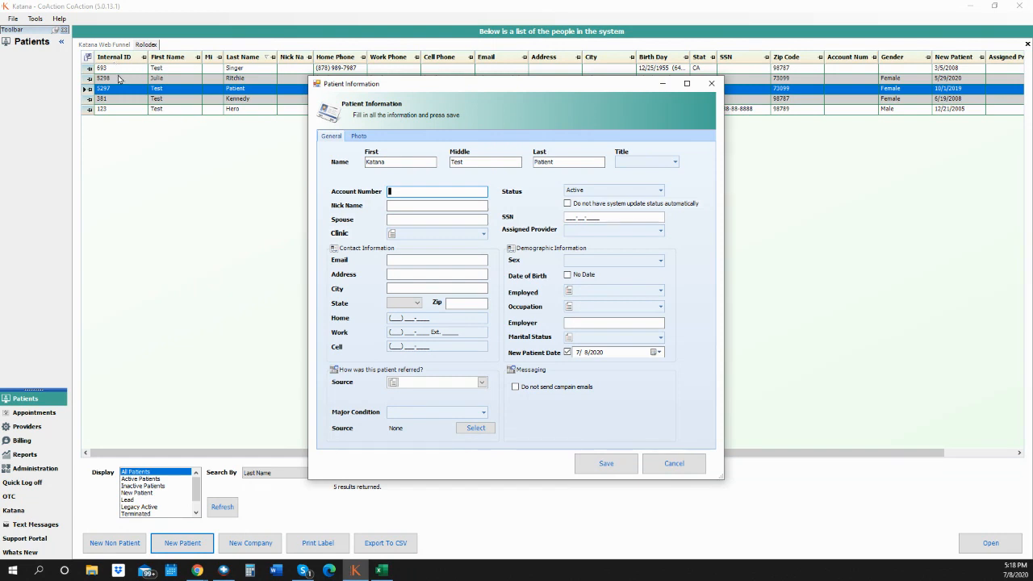
click(398, 206)
click(398, 219)
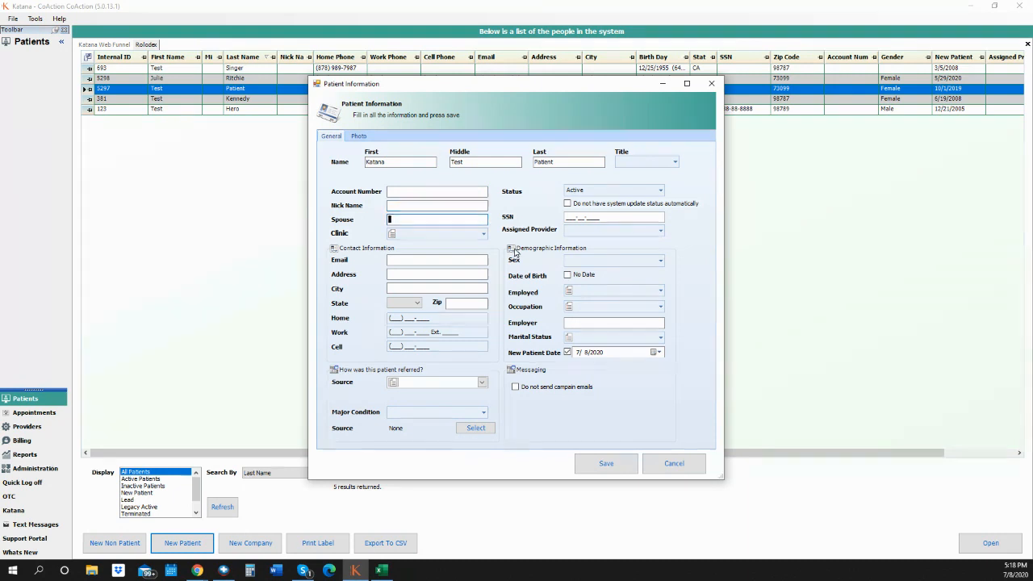
click(483, 235)
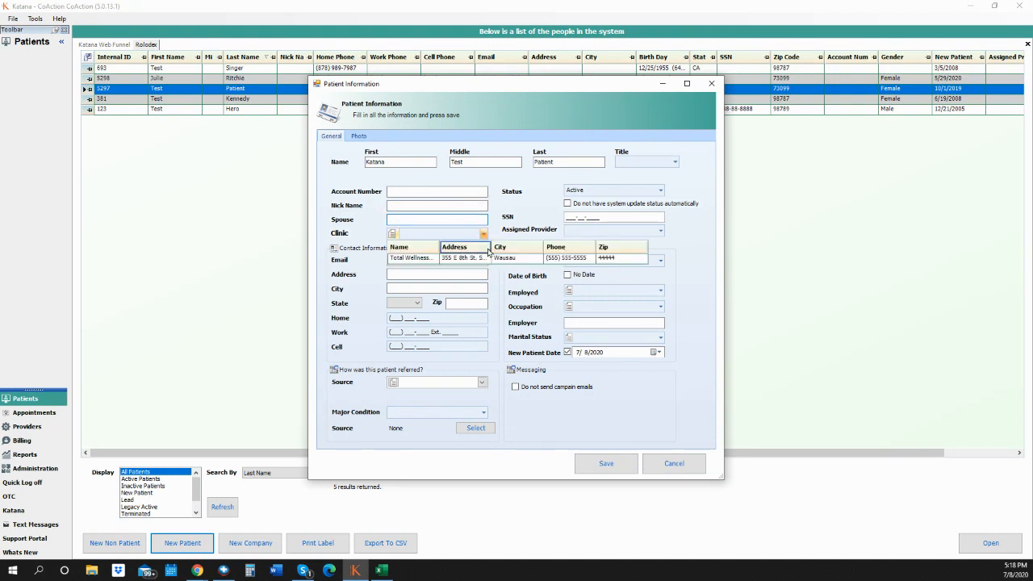
click(413, 258)
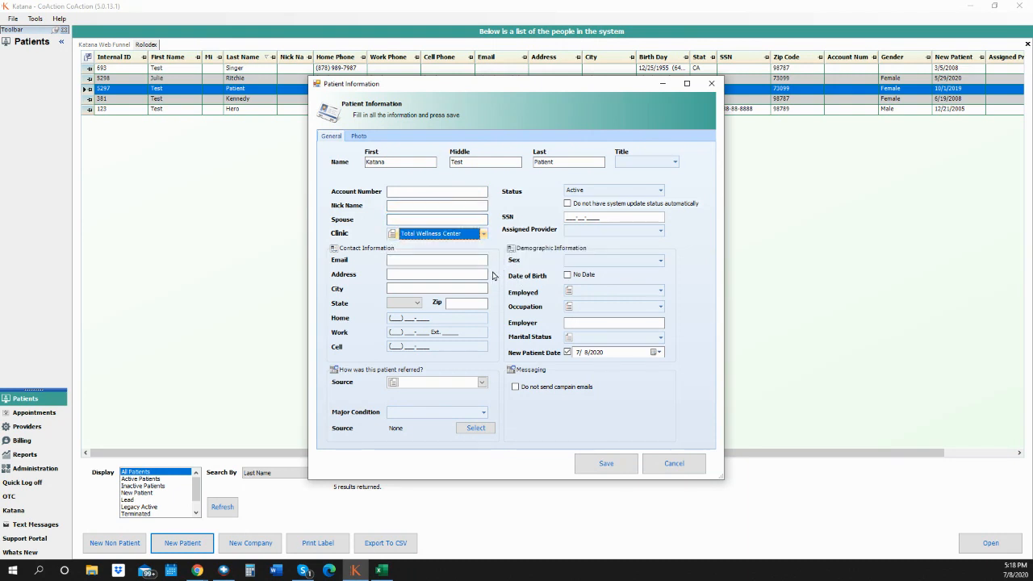
click(445, 260)
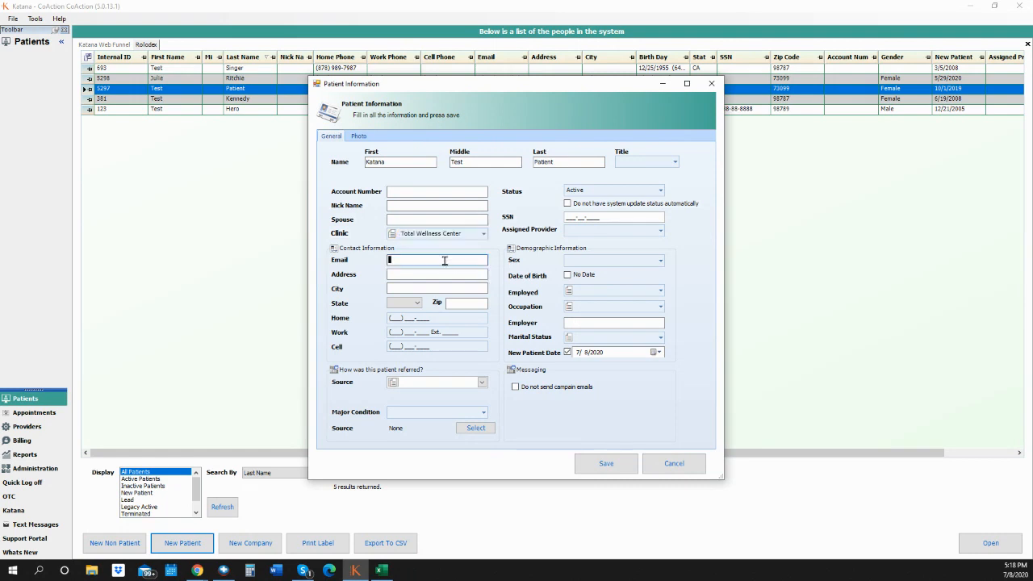
- Enter the patient's e-mail address and street address
click(432, 275)
text(12)
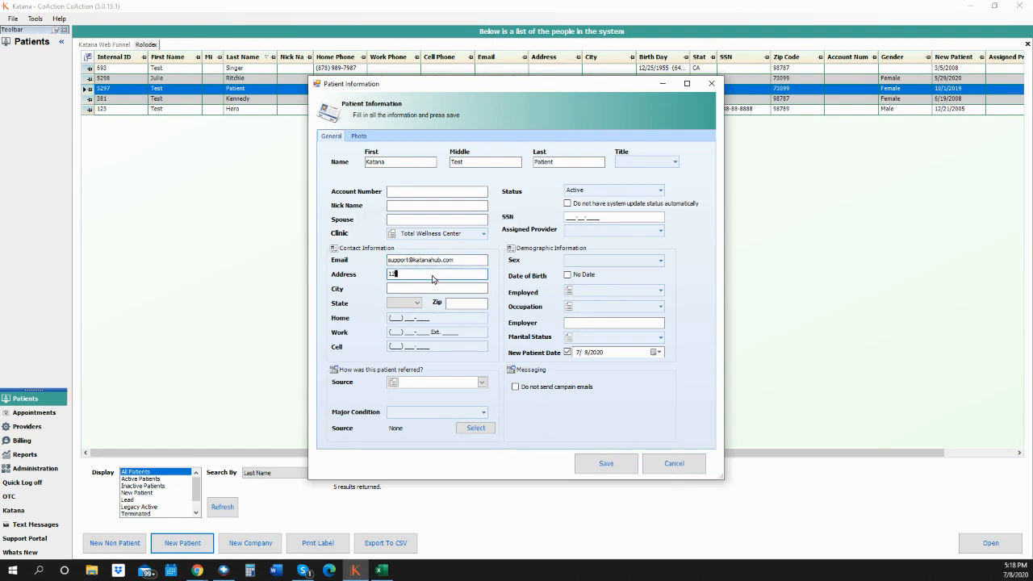
text(3 Main St.)
key(Tab)
- Fill in the patient's city, state OH, zip code and cell phone number
text(kon)
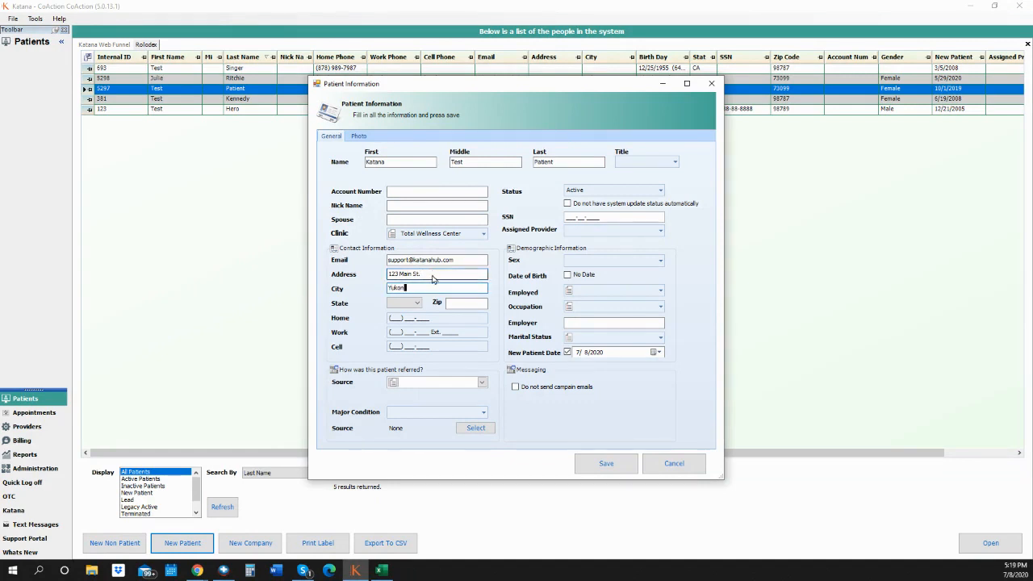
key(Tab)
text(oh)
key(Tab)
text(787302)
key(BackSpace)
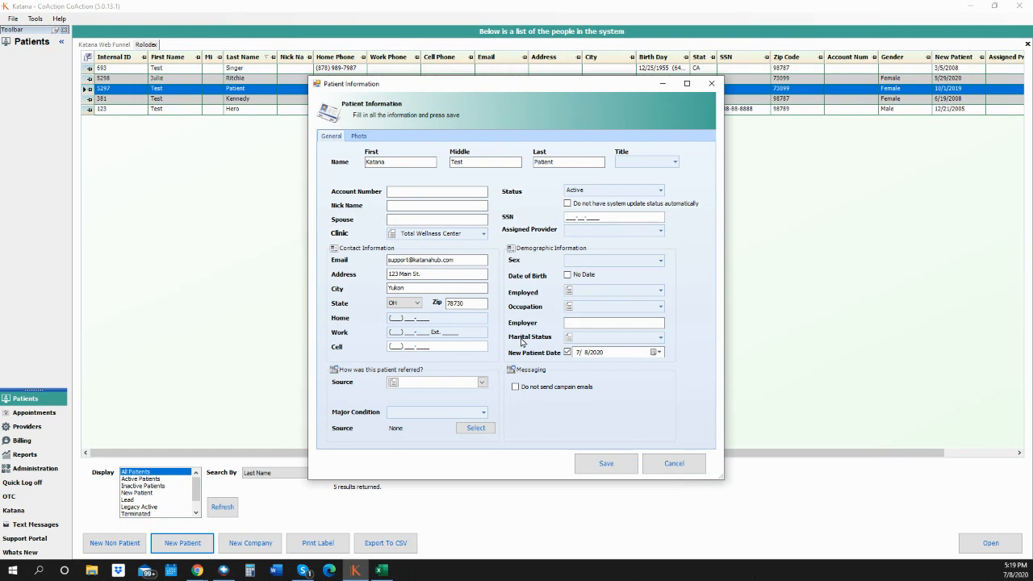
text(5555555555)
click(482, 382)
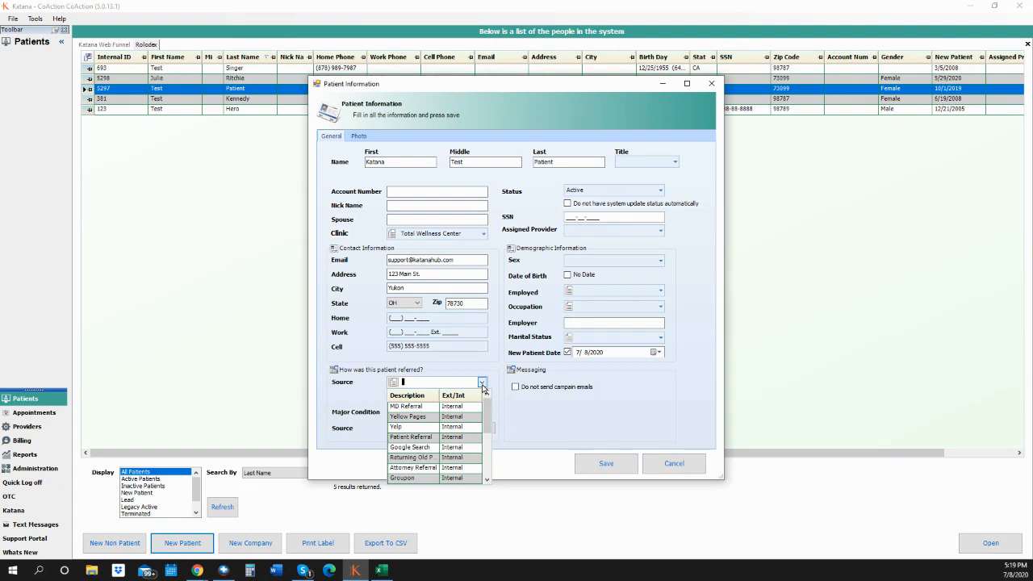
- Choose Other as the major condition, leaving the referral source dropdown at None
click(504, 419)
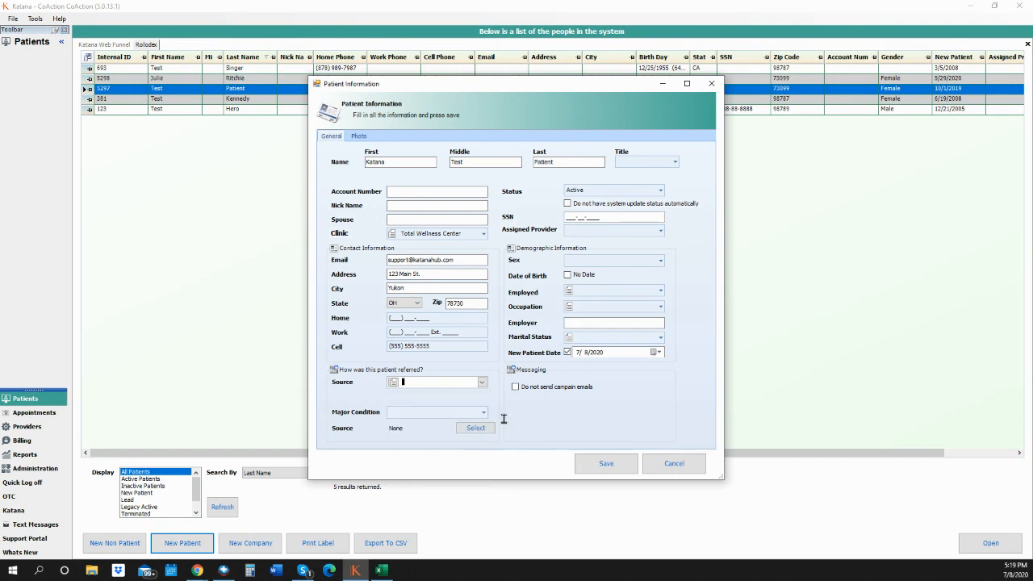
click(483, 413)
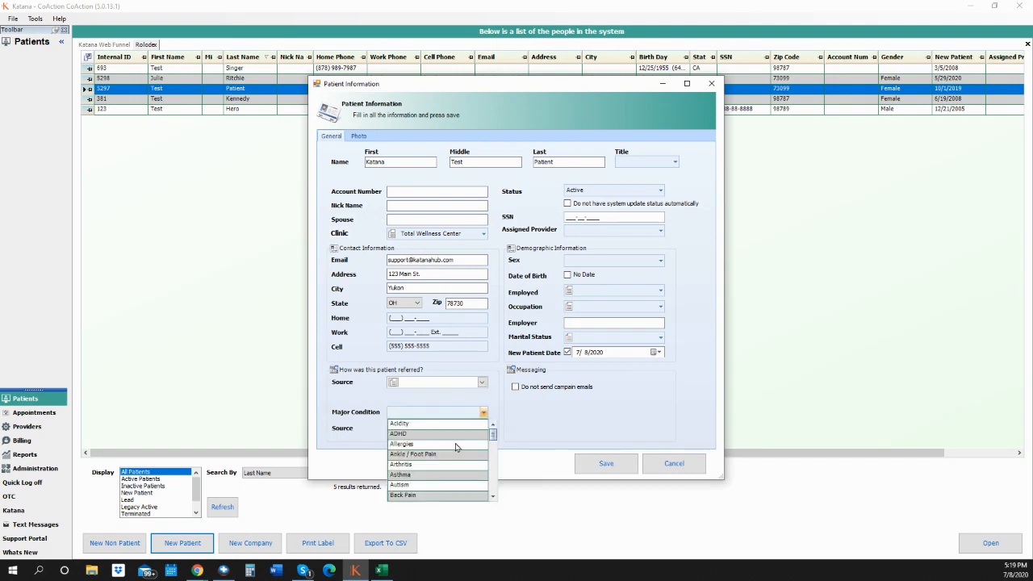
scroll(455, 446, down, 6)
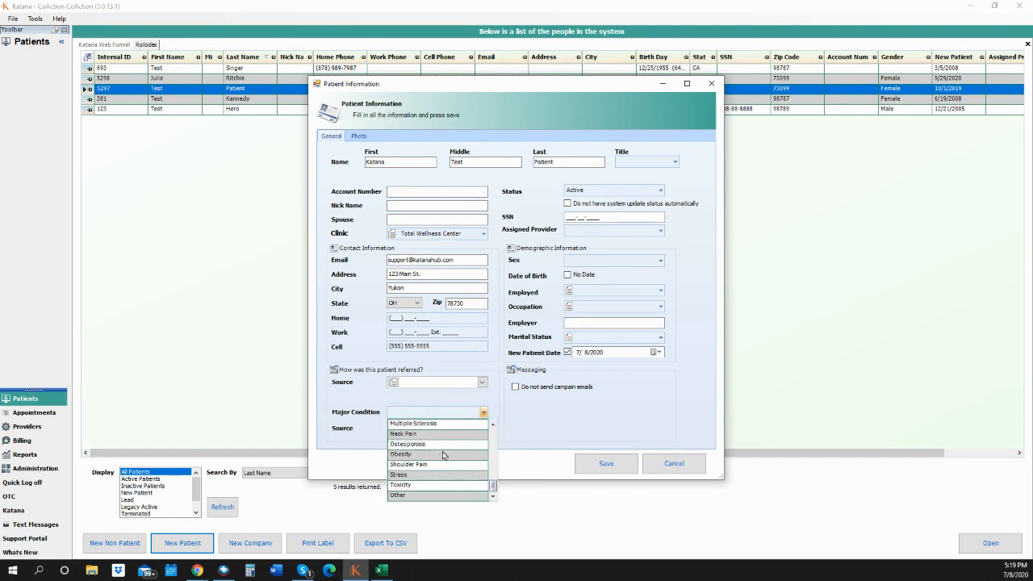
click(430, 495)
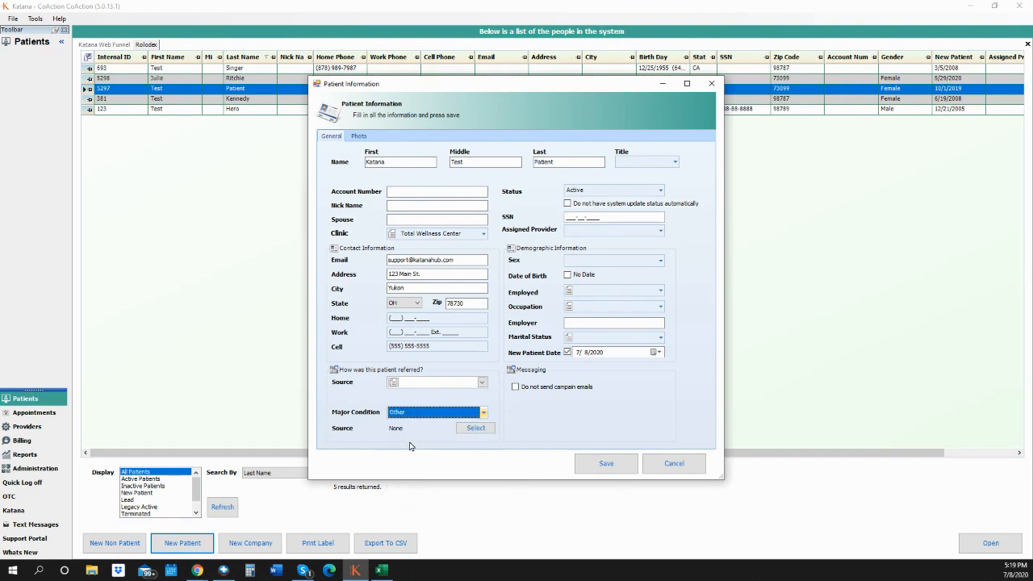
click(482, 428)
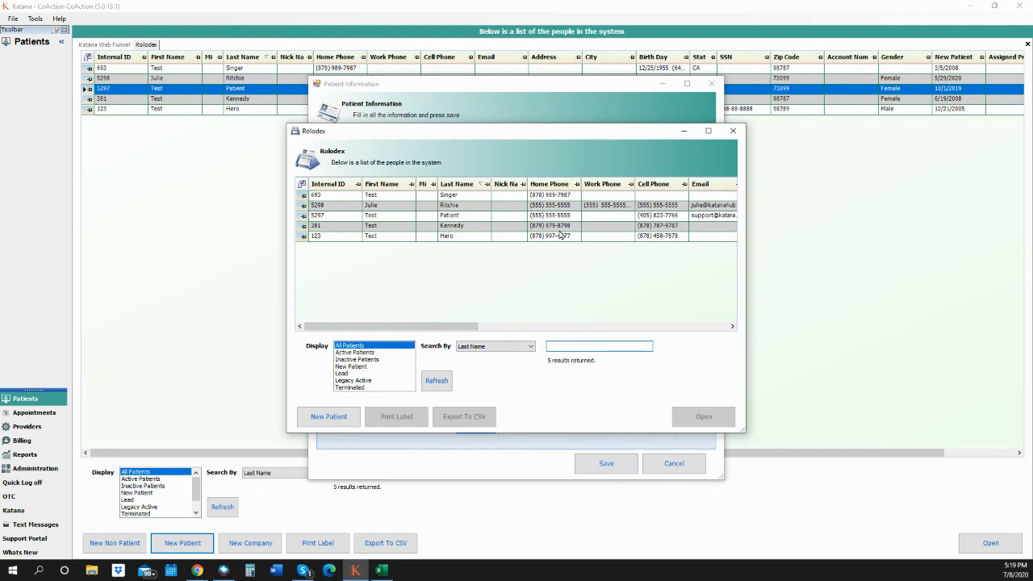
- Pick an existing patient from the Rolodex window as the referral source
click(499, 227)
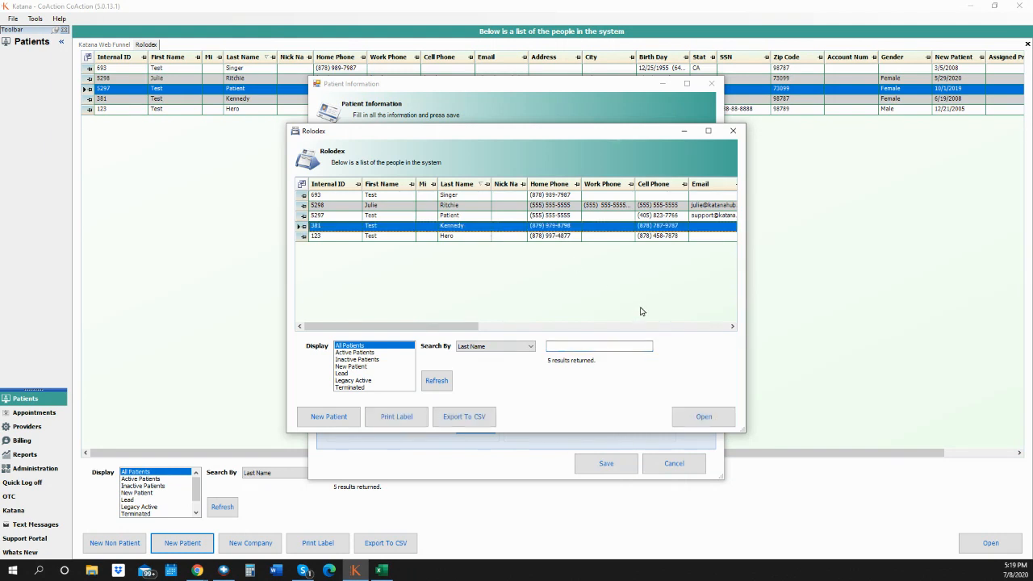
click(704, 417)
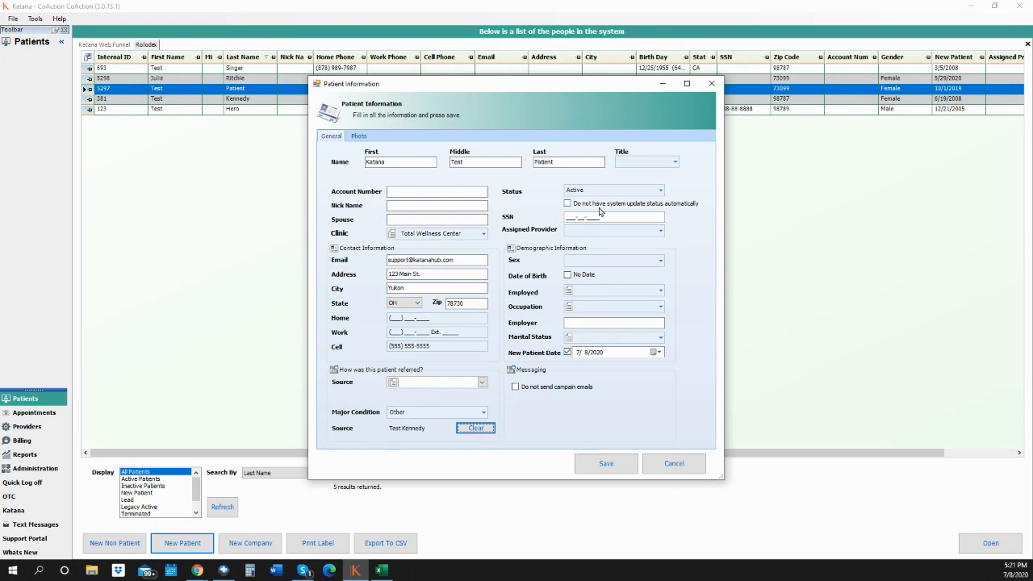
- Keep status Active, turn off automatic status updates, and enter the patient's social security number
click(661, 190)
click(644, 206)
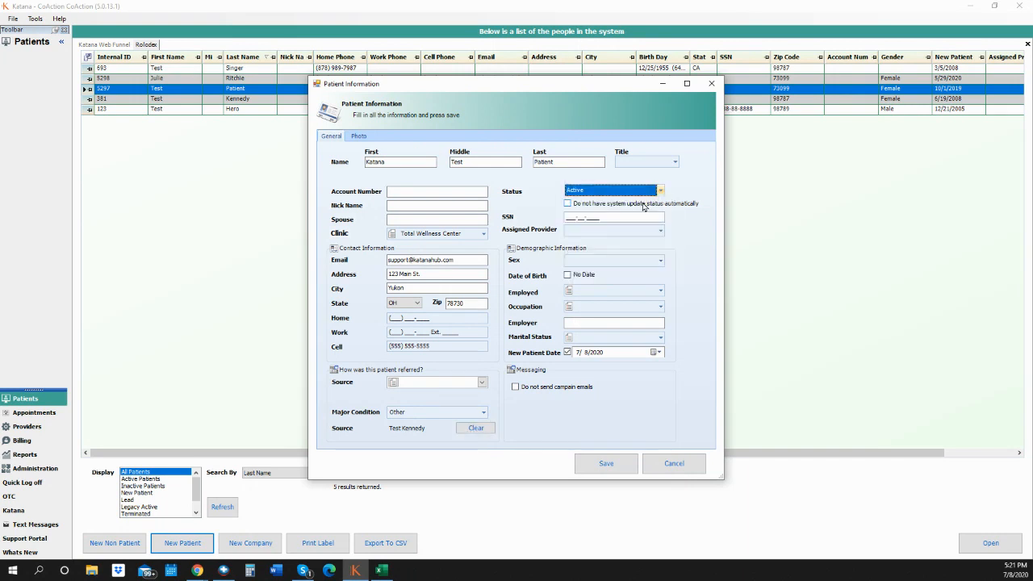
click(569, 205)
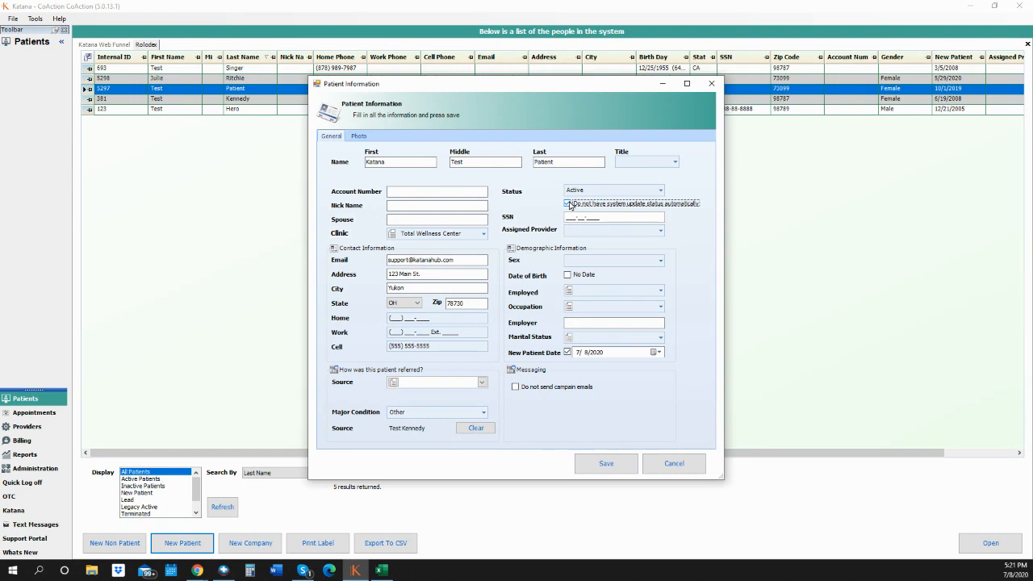
click(570, 217)
text(555555555)
click(660, 231)
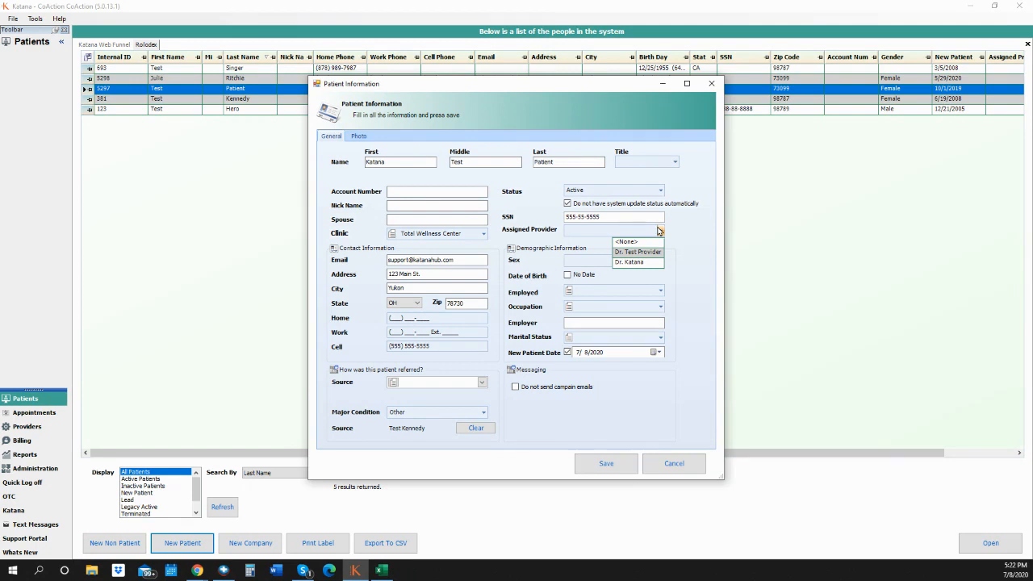
- Set sex Male, date of birth 7/8/2020, Employed, occupation Billing and employer Katana
click(592, 265)
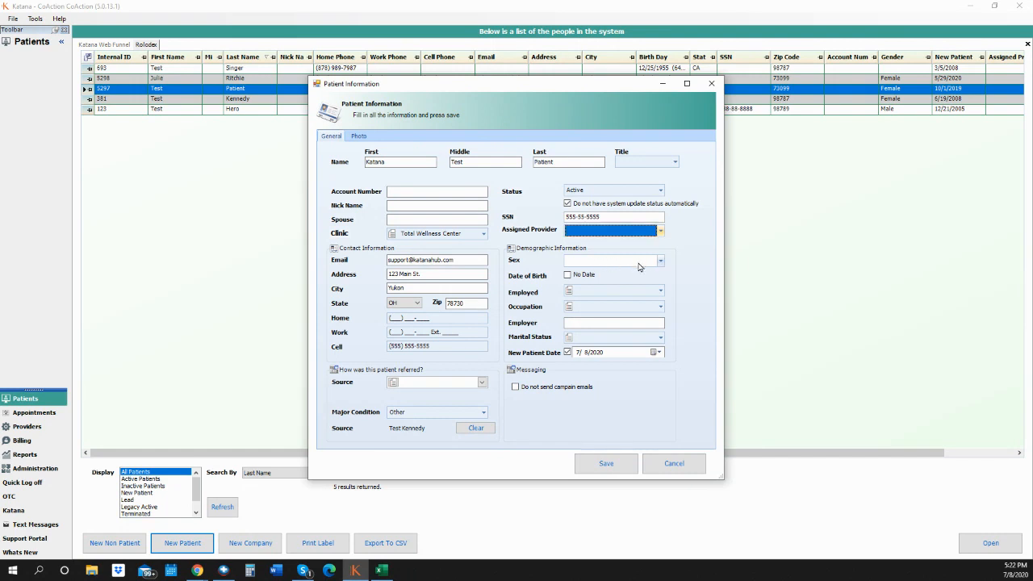
click(661, 261)
click(623, 273)
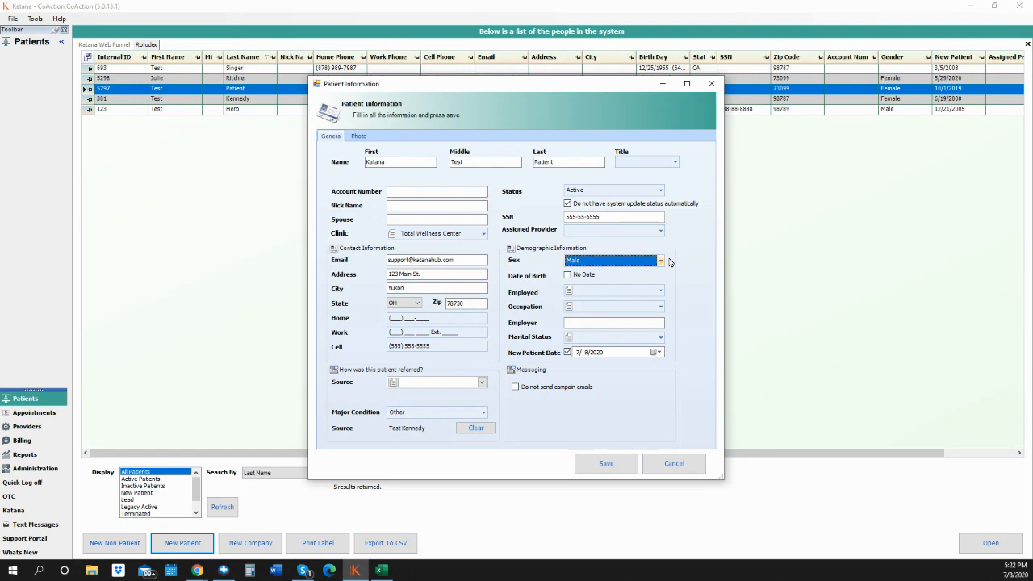
click(567, 276)
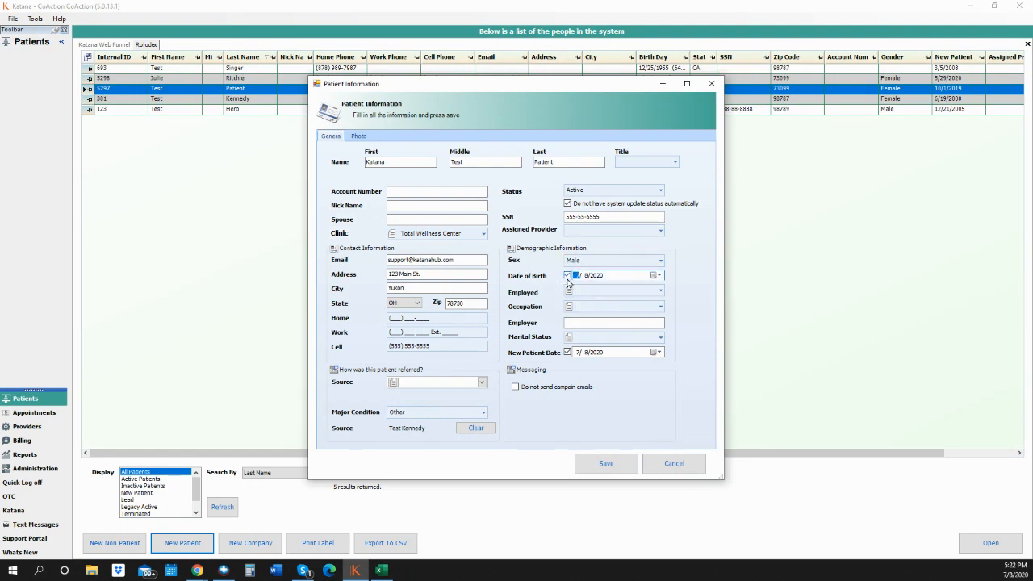
click(662, 293)
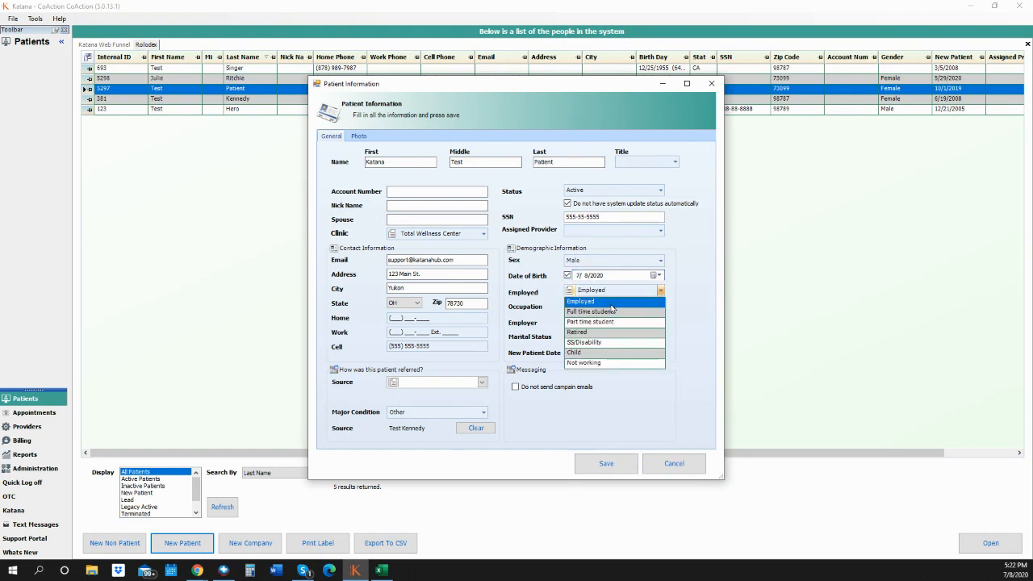
click(614, 304)
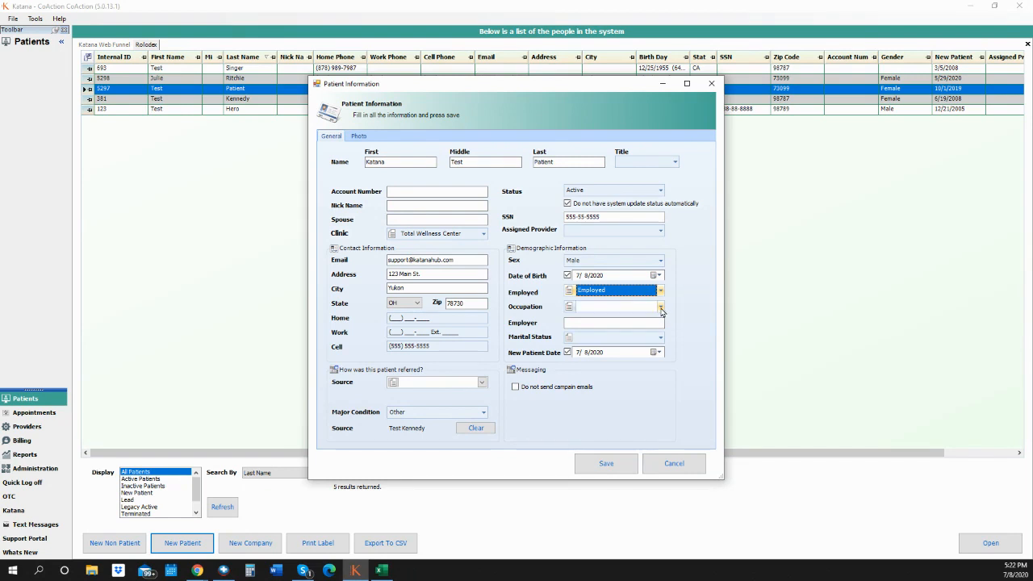
click(661, 309)
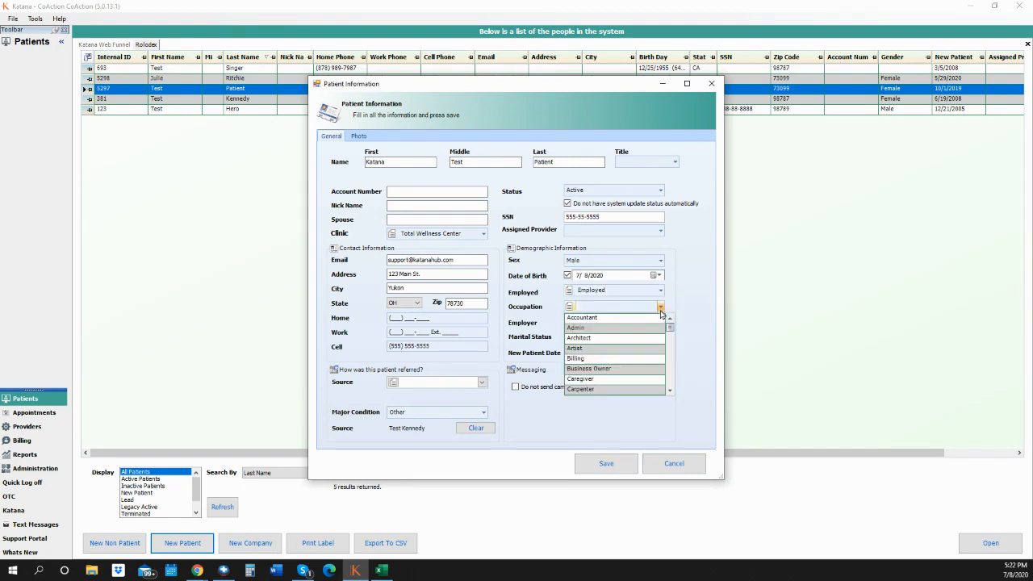
click(598, 363)
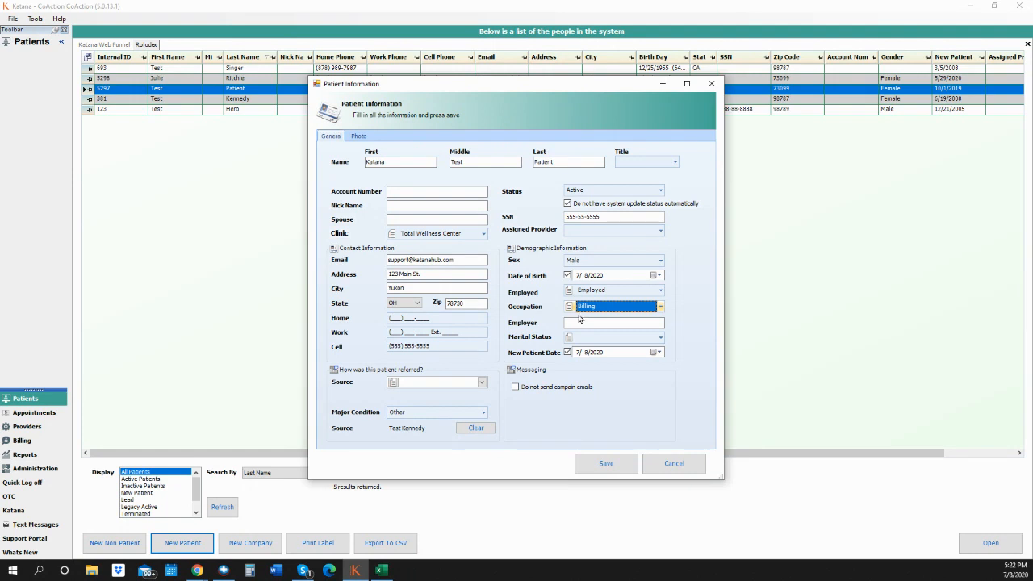
click(644, 325)
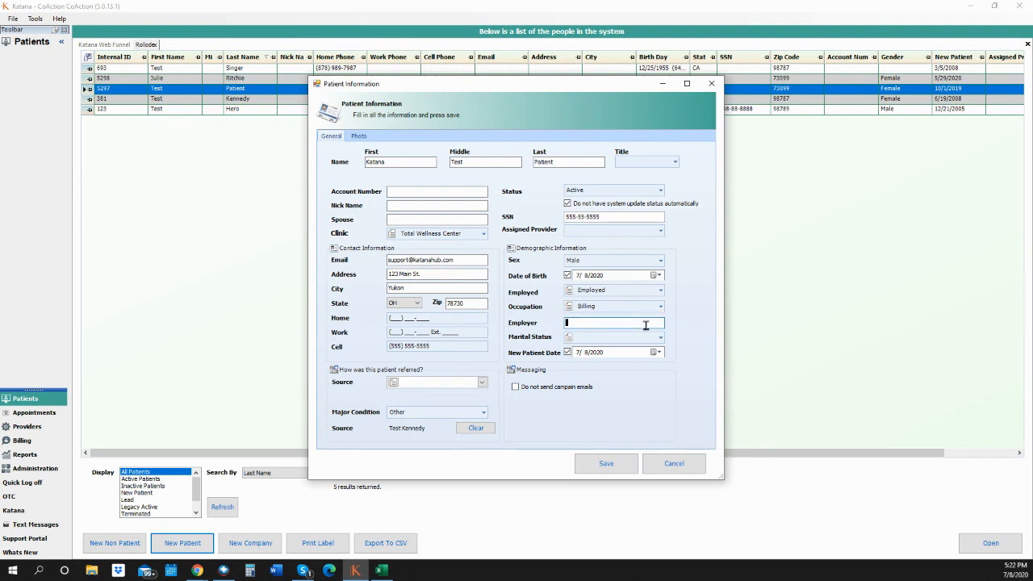
text(Katana)
- Save the patient record, add the tag 'pregnant', and reopen the record with Edit
click(608, 465)
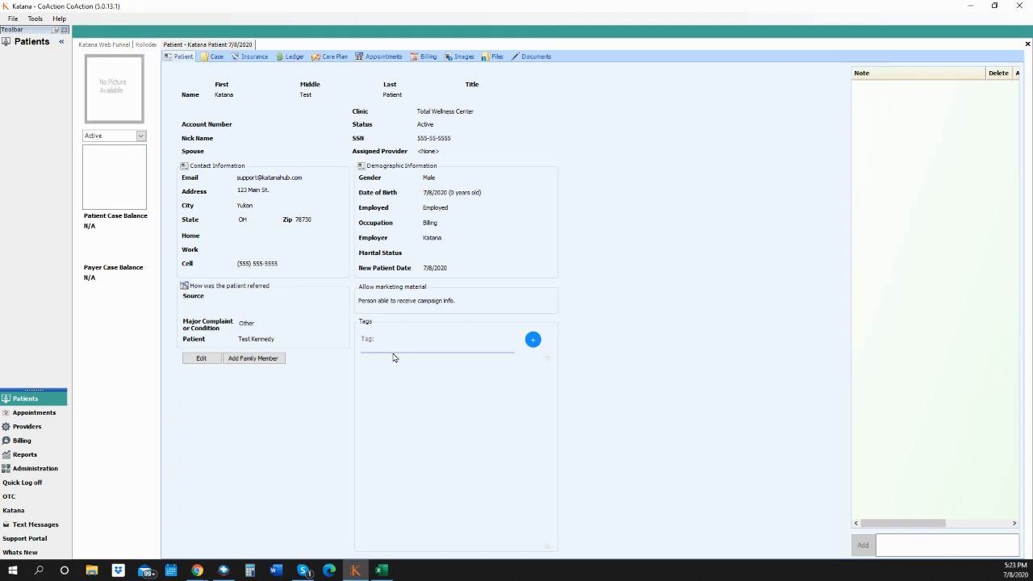
click(400, 347)
text(pregnant)
click(532, 343)
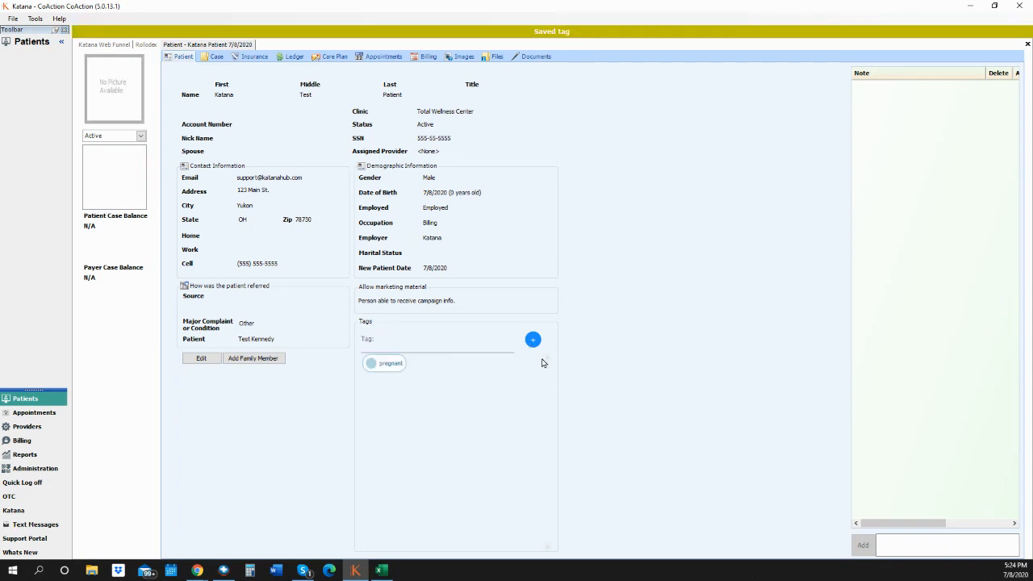
click(415, 346)
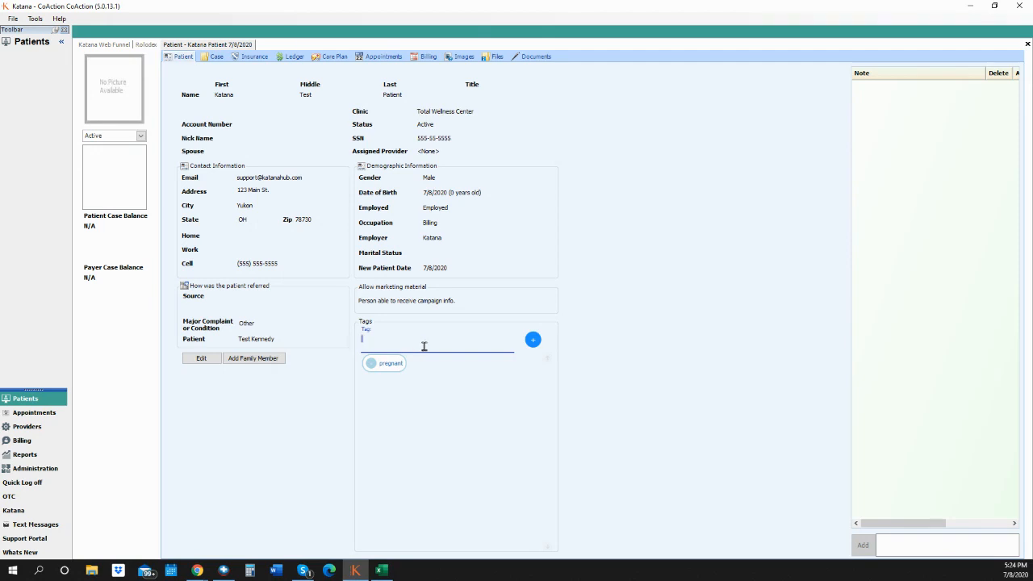
click(199, 359)
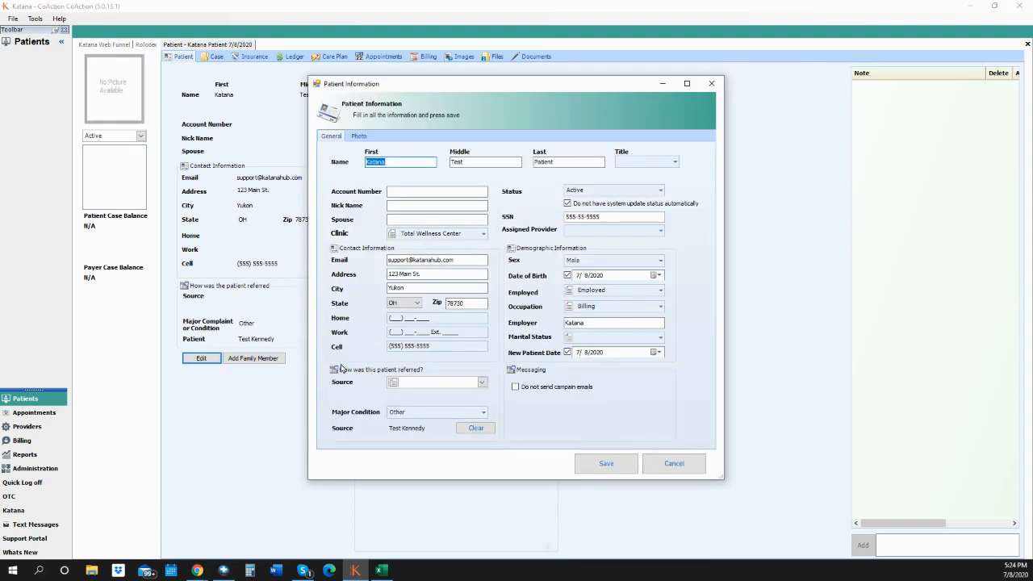
- Upload Test patient.png as the patient's profile photo and save the patient record
click(360, 137)
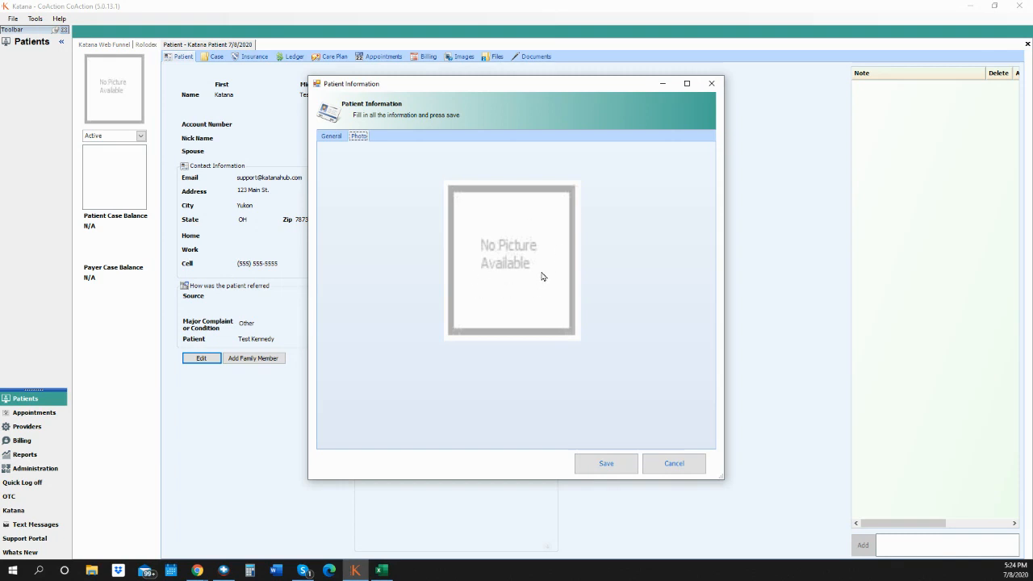
click(536, 269)
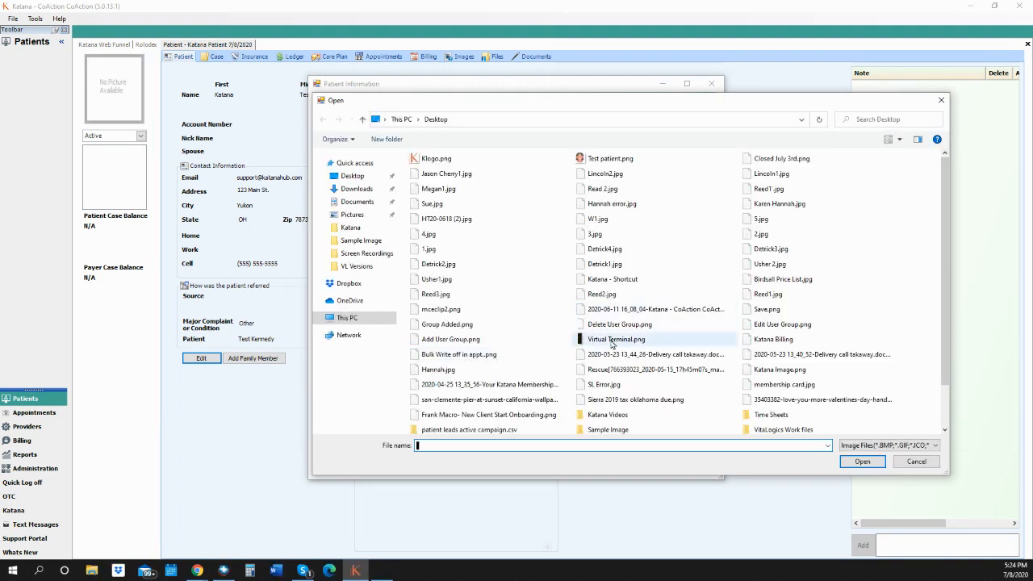
click(605, 160)
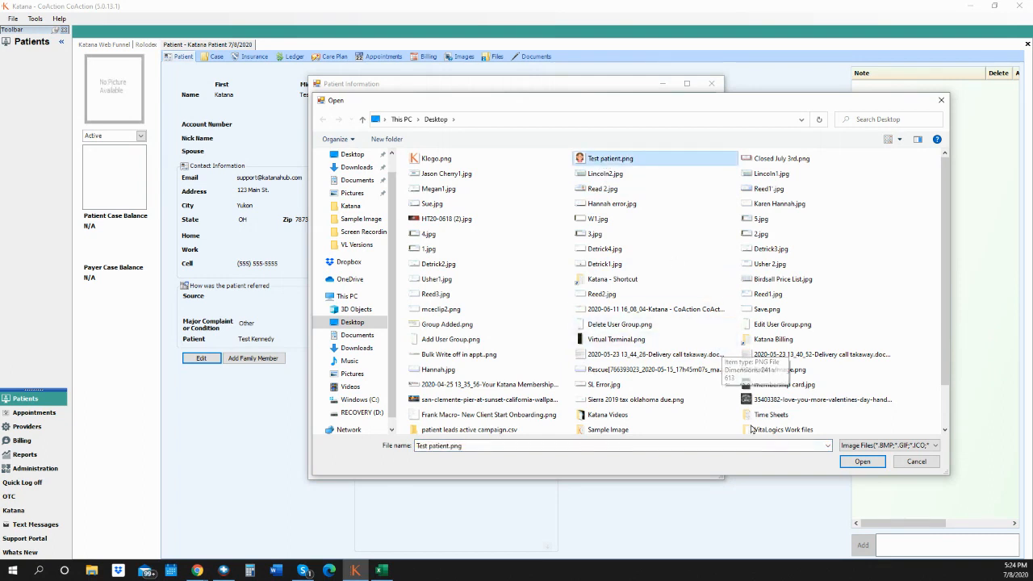
click(862, 462)
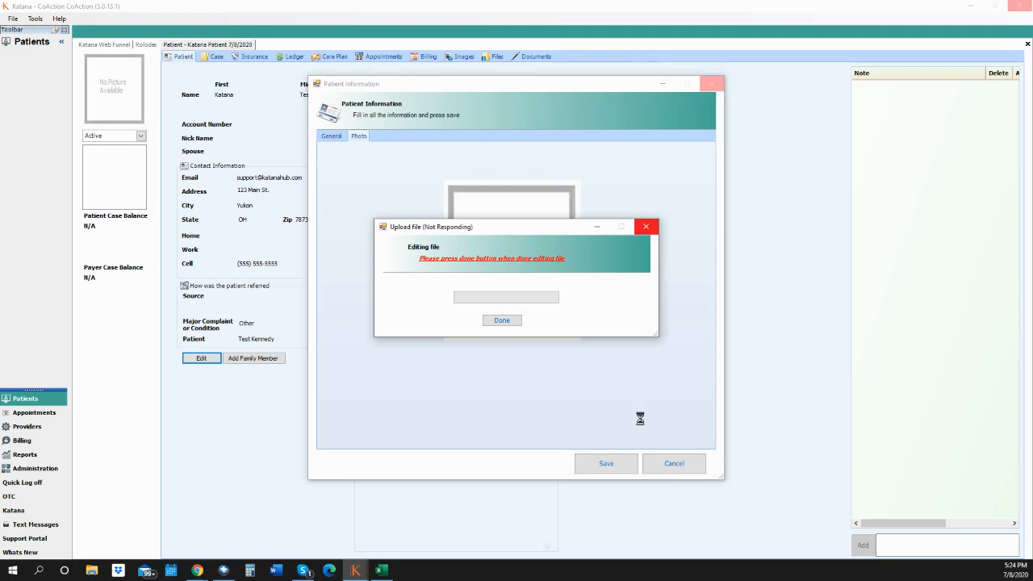
click(502, 321)
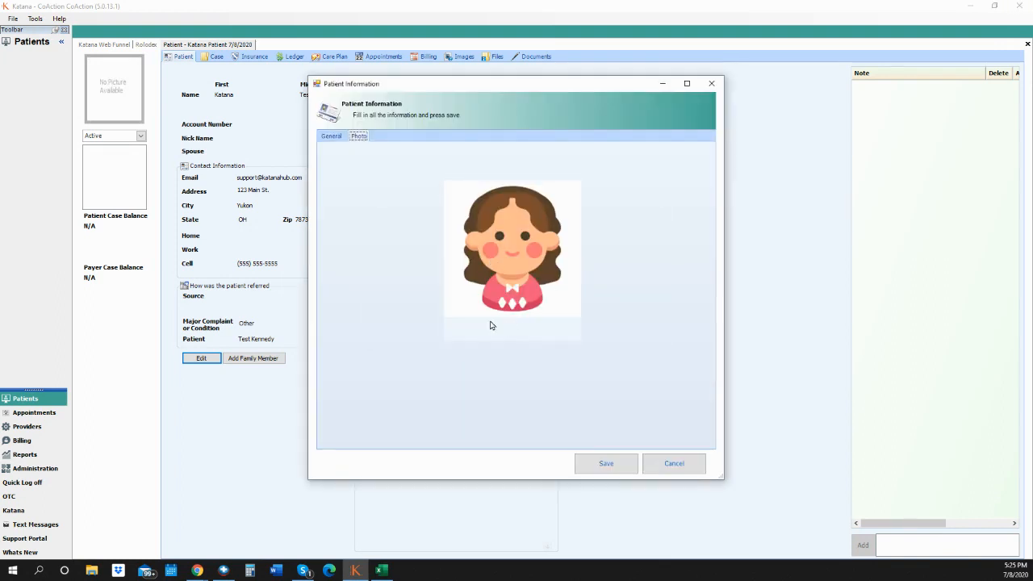
click(604, 463)
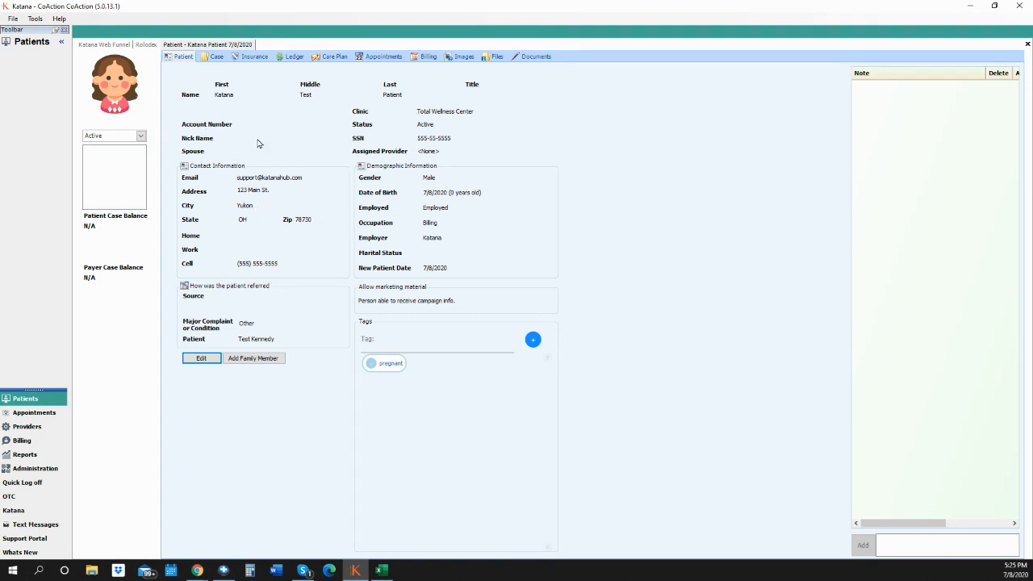
- Start a new case from the patient's Case tab
click(216, 56)
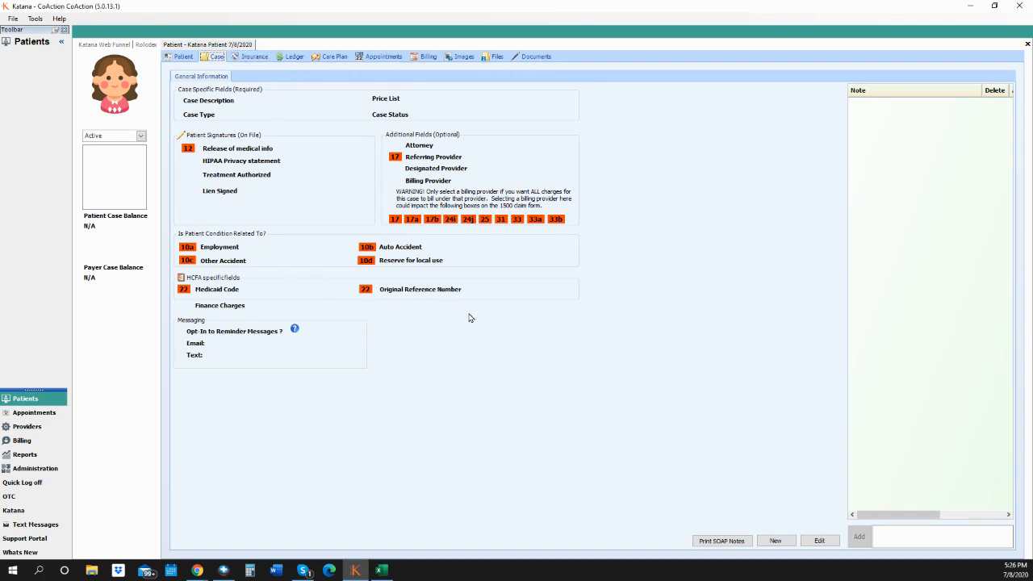
click(776, 540)
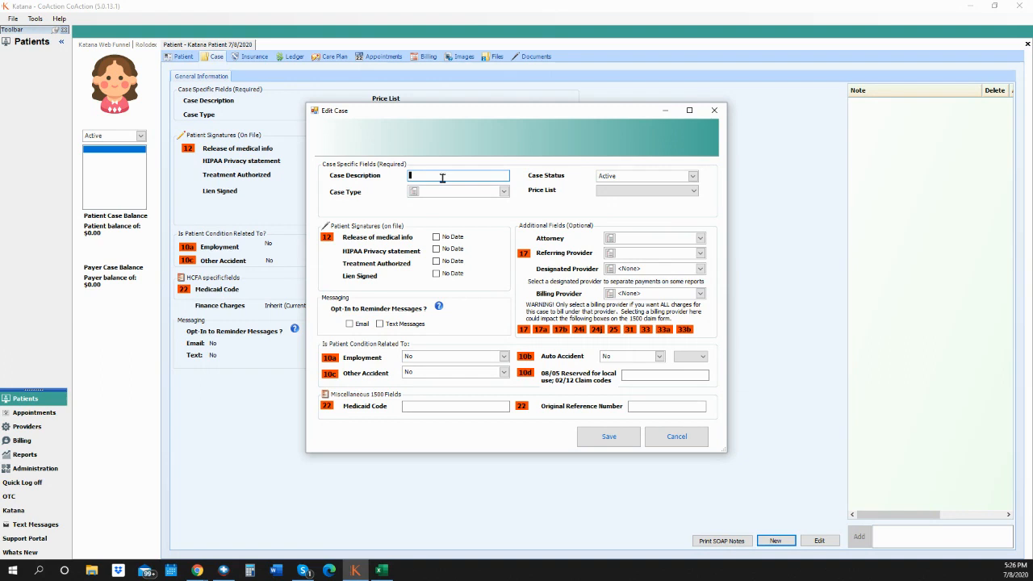
- Enter '24vBCBS Maint.' as the case description and bring up the Case Type list
text(Chiropractic)
key(BackSpace)
key(BackSpace)
key(BackSpace)
key(BackSpace)
key(BackSpace)
key(BackSpace)
key(BackSpace)
key(BackSpace)
key(BackSpace)
key(BackSpace)
key(BackSpace)
key(BackSpace)
text(24vBCBS Mait.)
drag(478, 172, 382, 176)
click(504, 192)
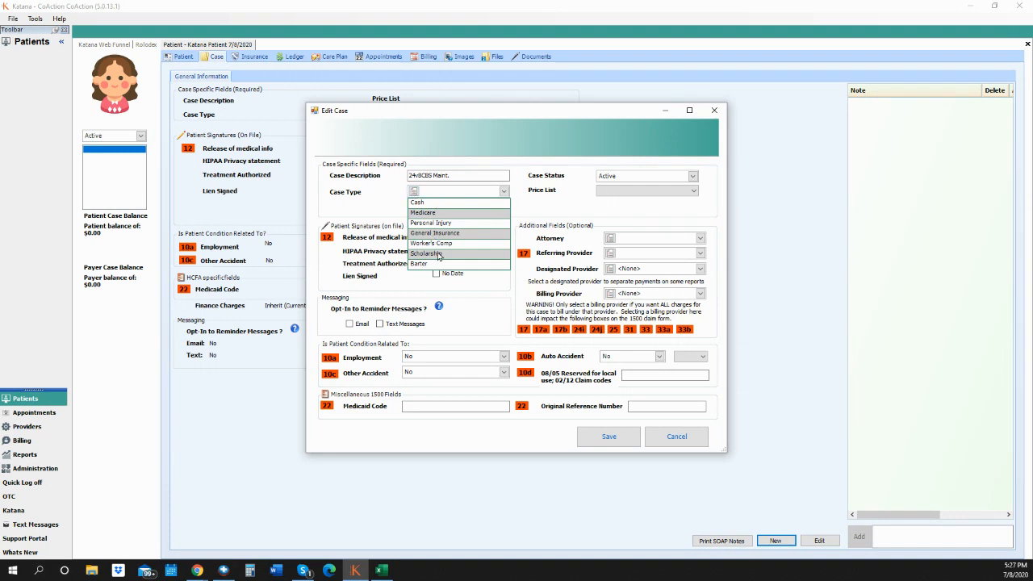
click(414, 192)
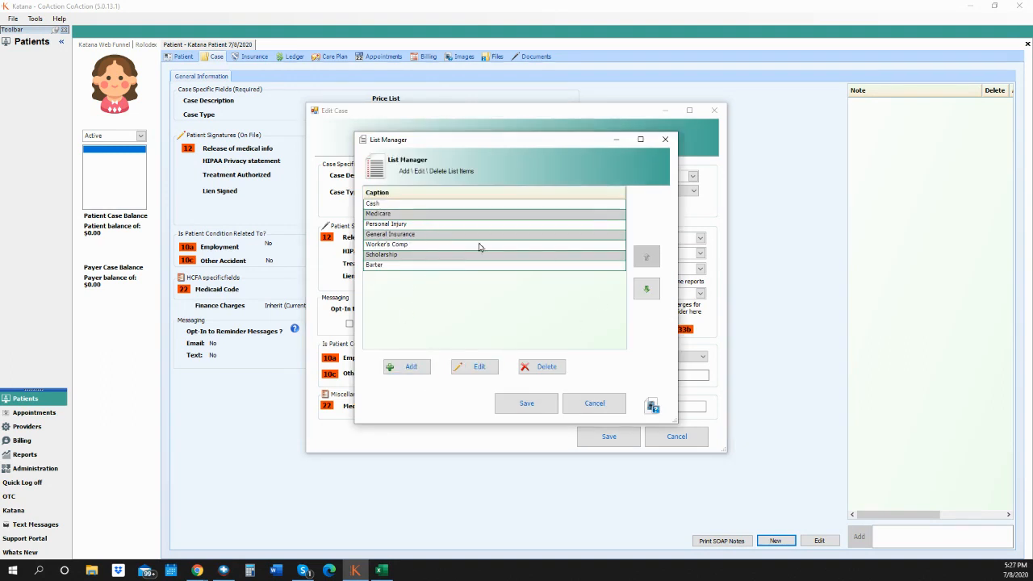
- Set the case type to Cash and opt the patient into Email and Text Message reminders
click(666, 140)
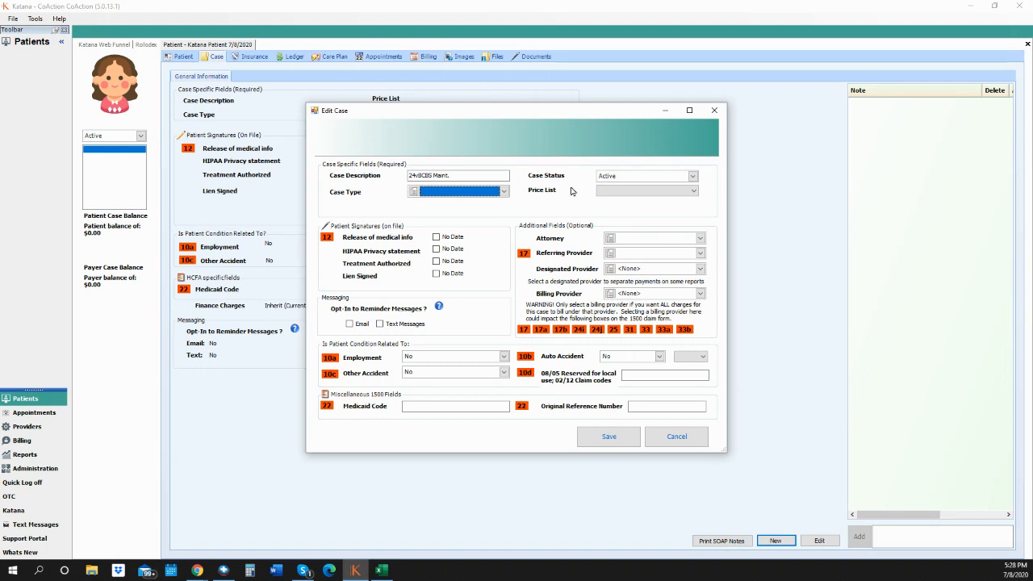
click(503, 191)
click(419, 203)
click(348, 323)
click(380, 324)
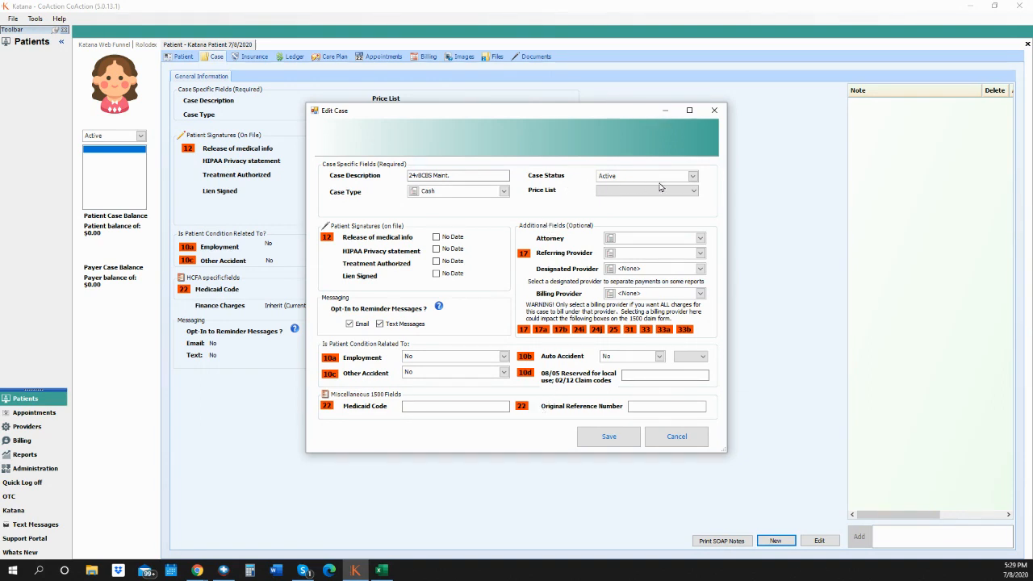
click(691, 193)
- Assign the *Sample* Price List to the case and save it
click(637, 202)
click(609, 437)
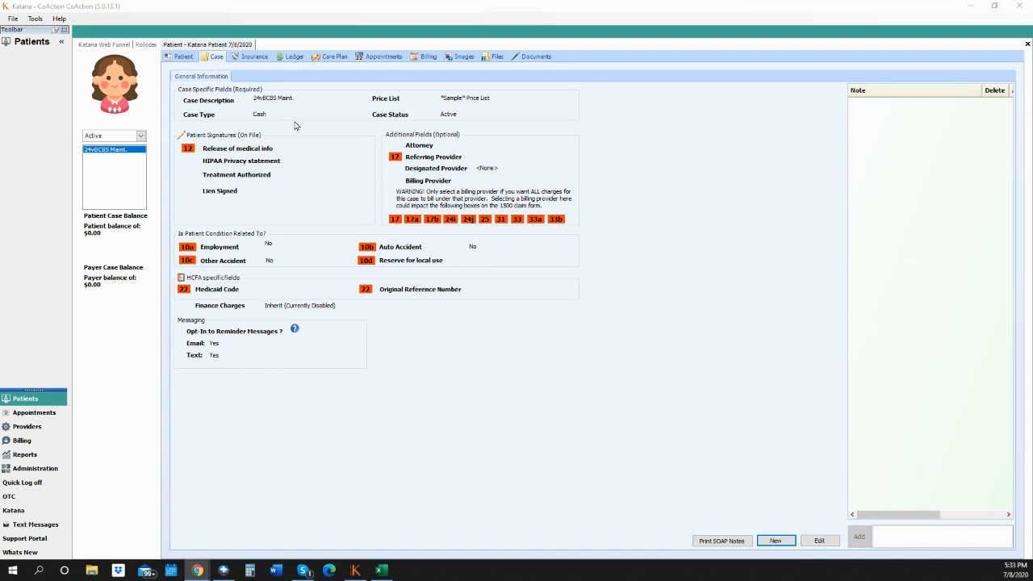
- Go to the patient's Care Plan tab and begin adding a care plan
click(332, 58)
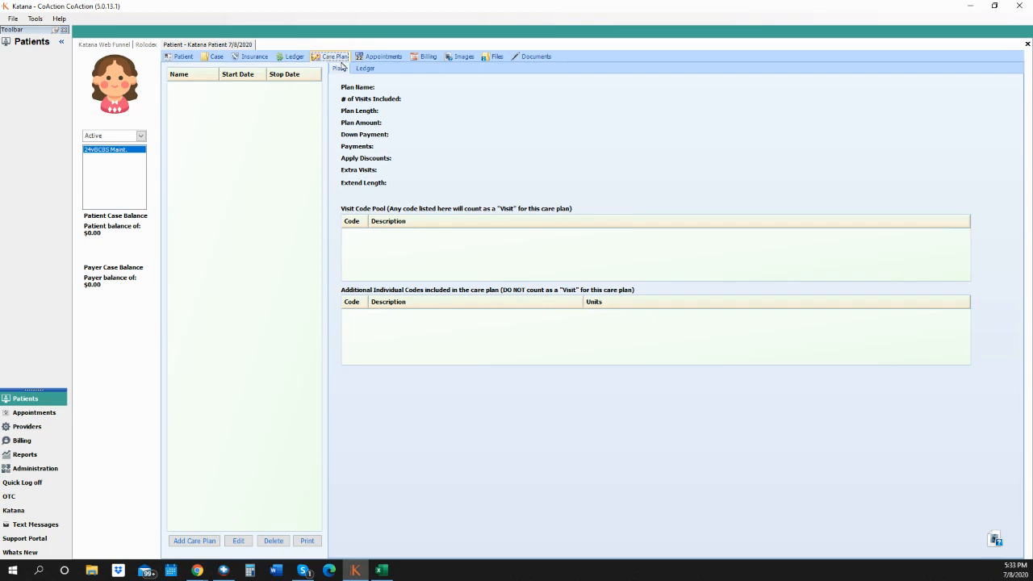
click(202, 542)
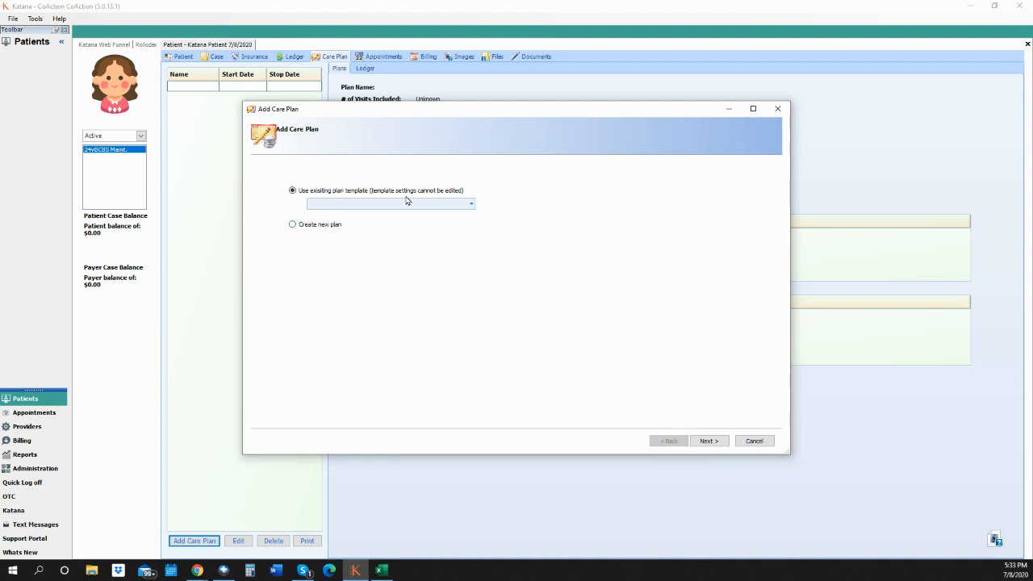
- Choose 'Create new plan' instead of an existing plan template
click(472, 205)
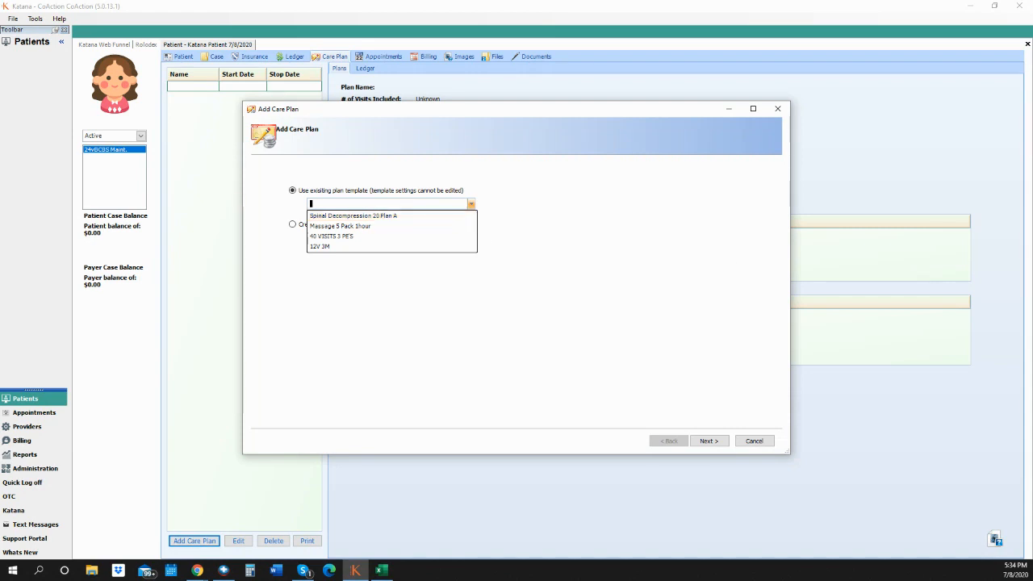
click(197, 571)
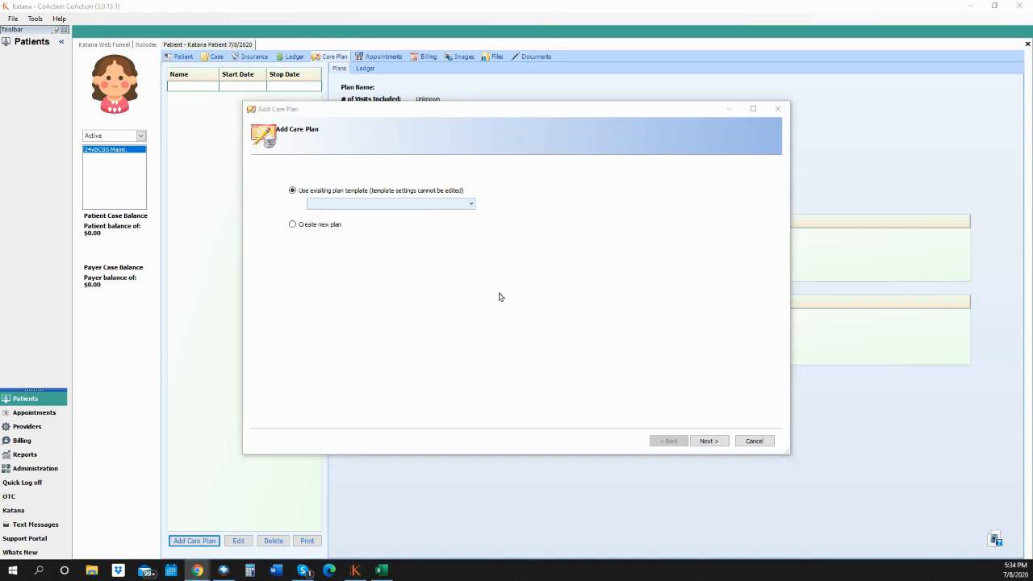
click(311, 225)
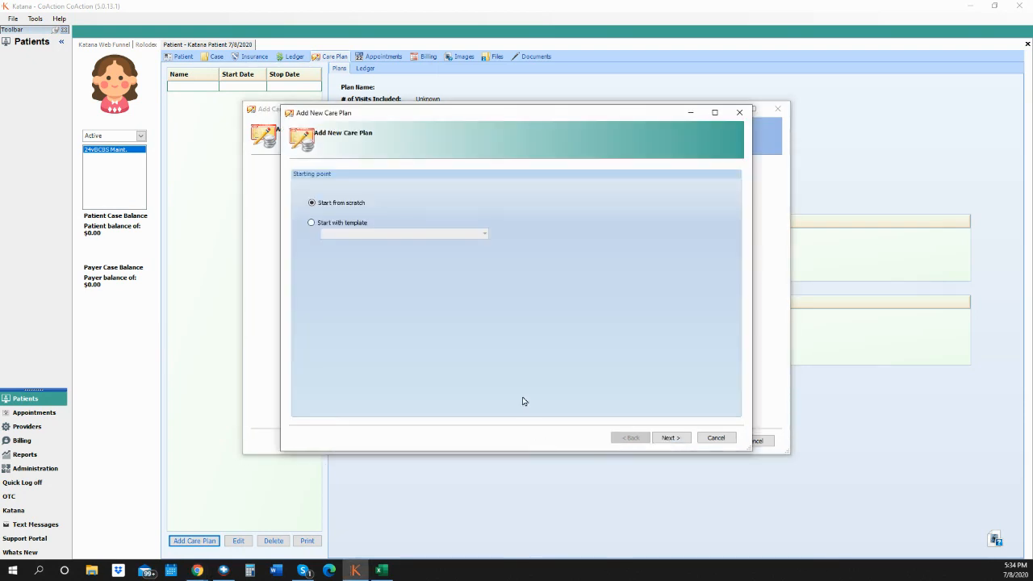
- Select 'Start from scratch' for the new care plan and advance the wizard
click(312, 223)
click(481, 231)
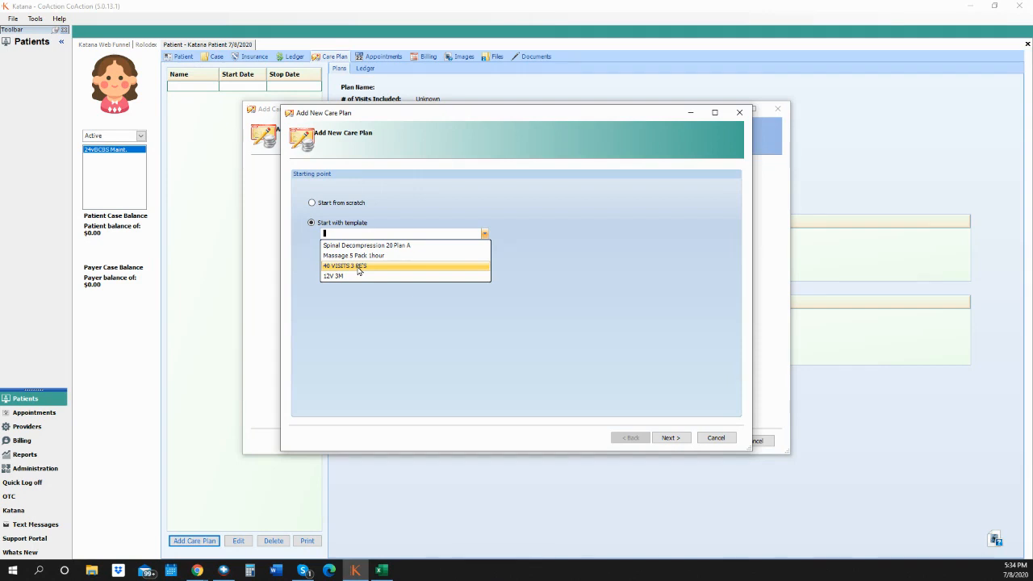
click(317, 203)
click(313, 206)
click(312, 203)
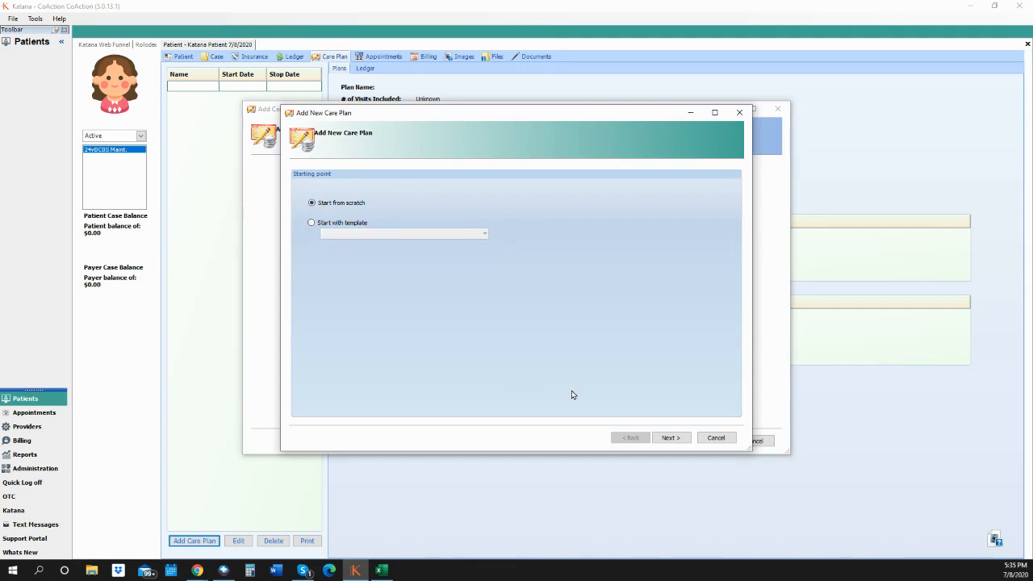
click(671, 437)
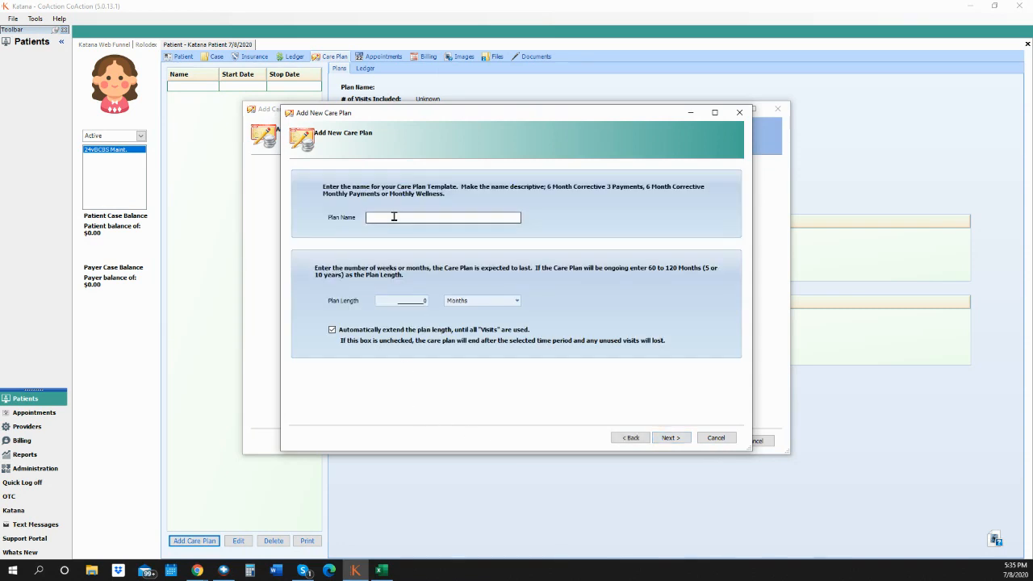
- Name the plan 'Testing template 24V 6M' and set its length to 6 months
click(394, 217)
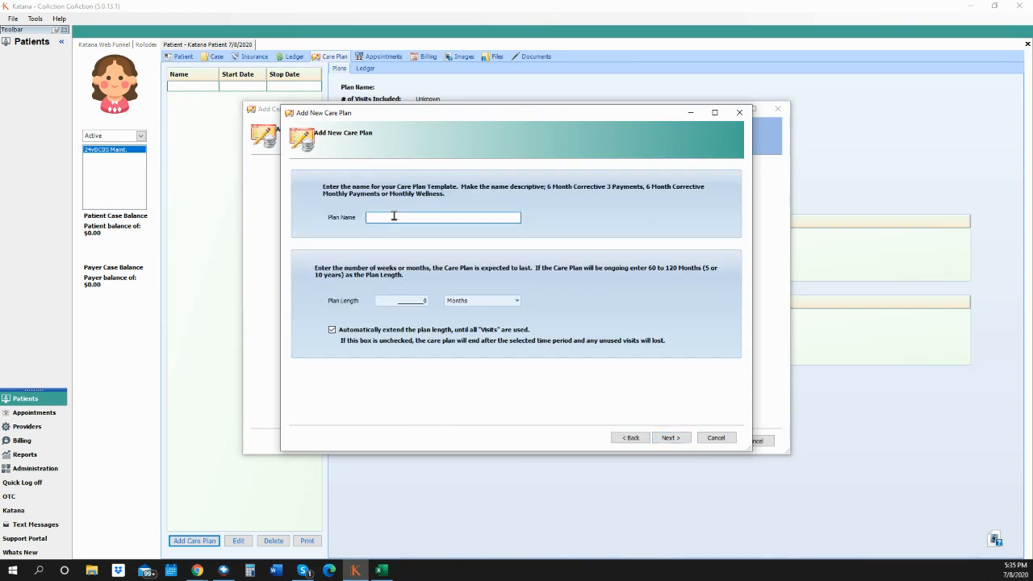
text(Testing template 24V 6M)
click(423, 301)
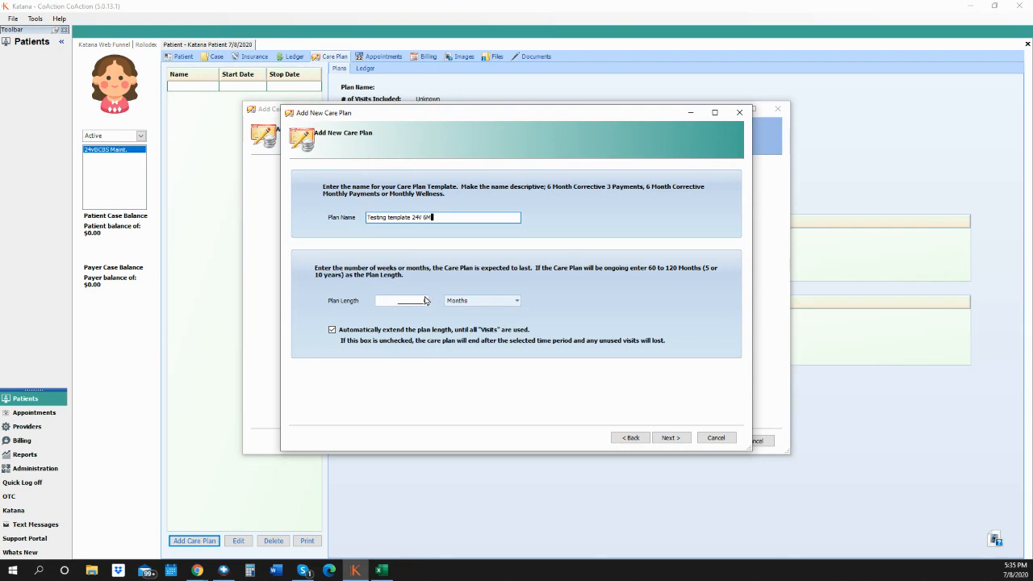
double_click(424, 301)
text(6)
- Set the plan amount to 250.00 with 6 monthly payments under option one
click(676, 440)
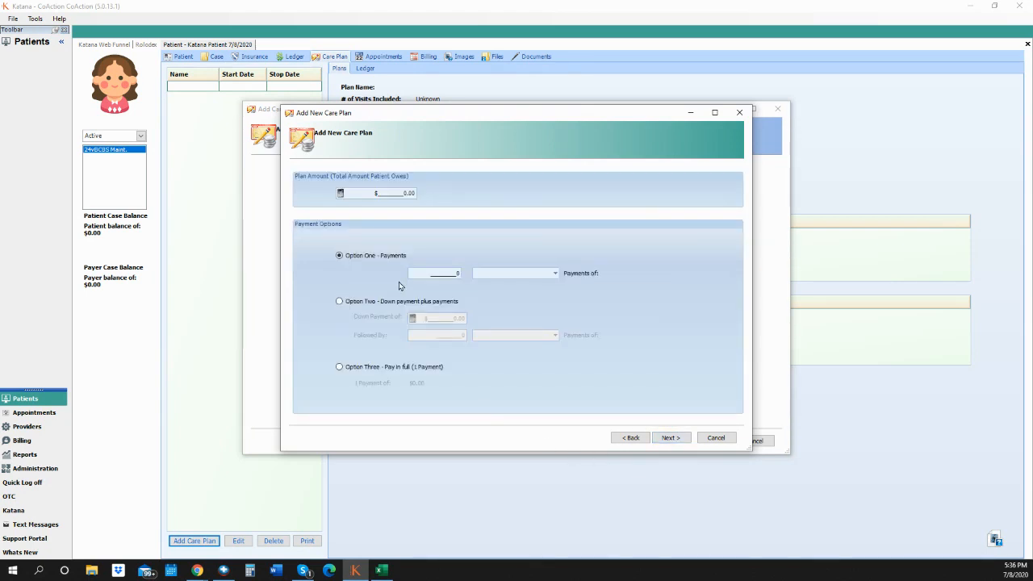
drag(401, 196, 431, 200)
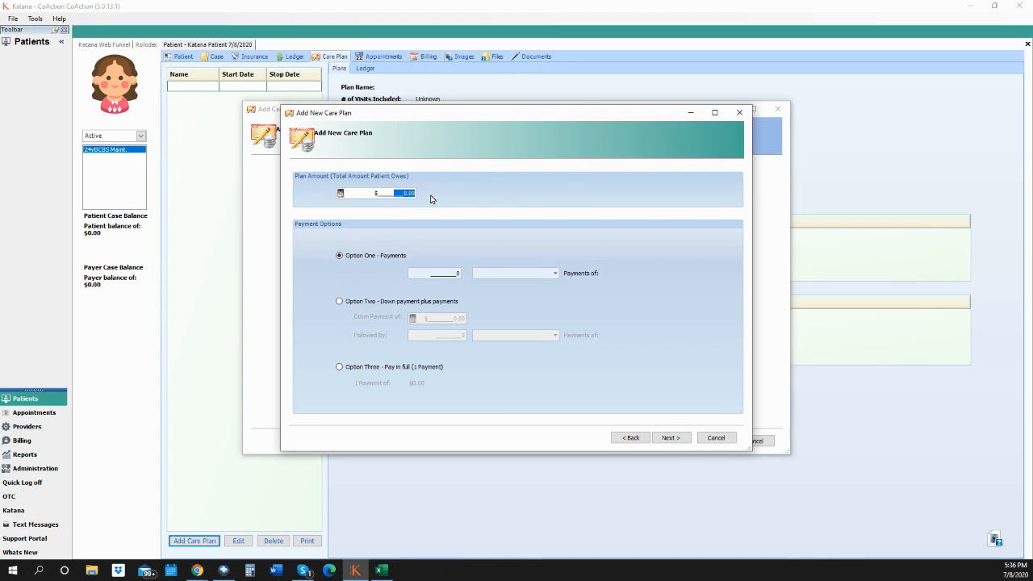
text(250.00)
click(450, 274)
double_click(452, 274)
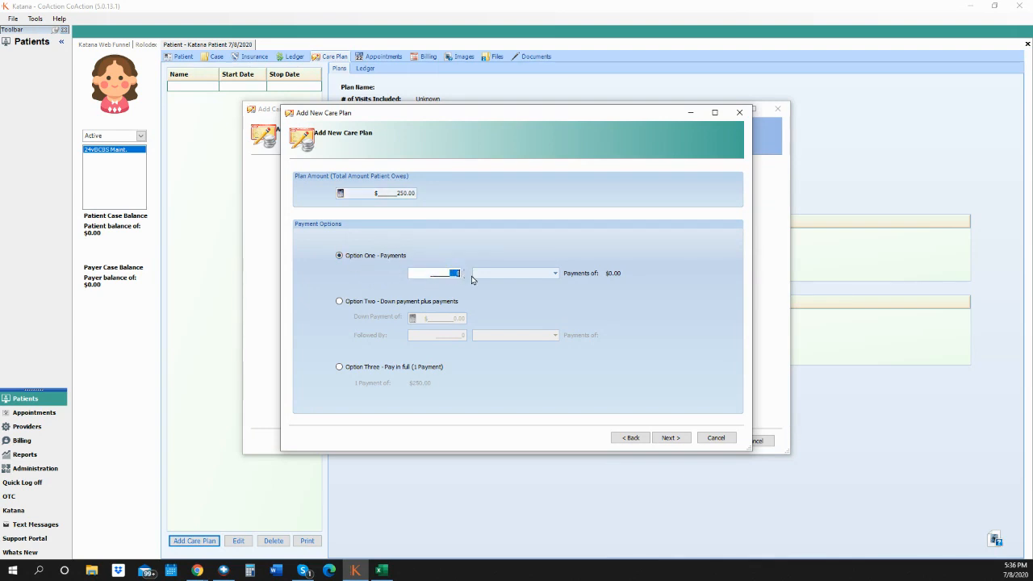
text(6)
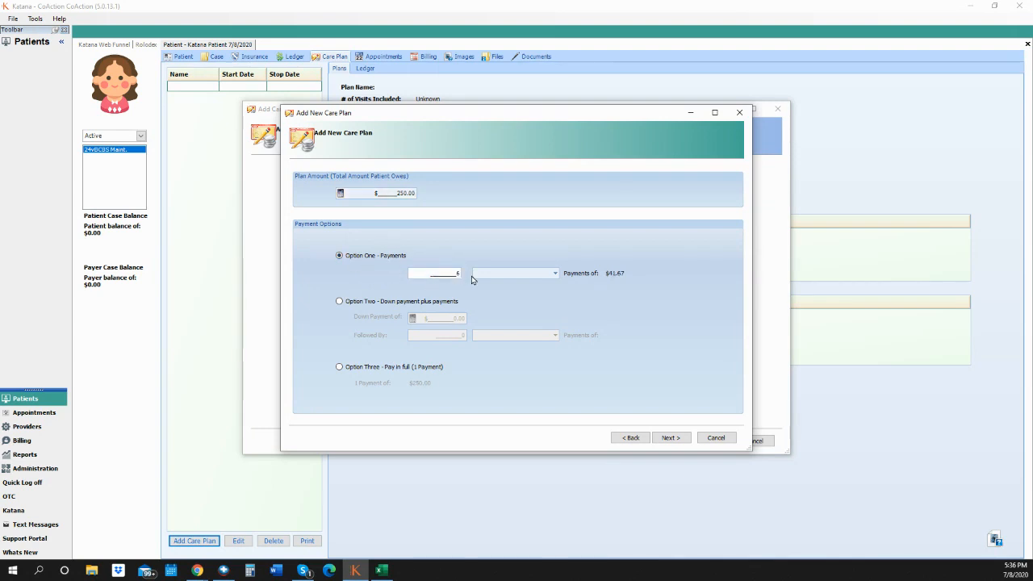
click(555, 274)
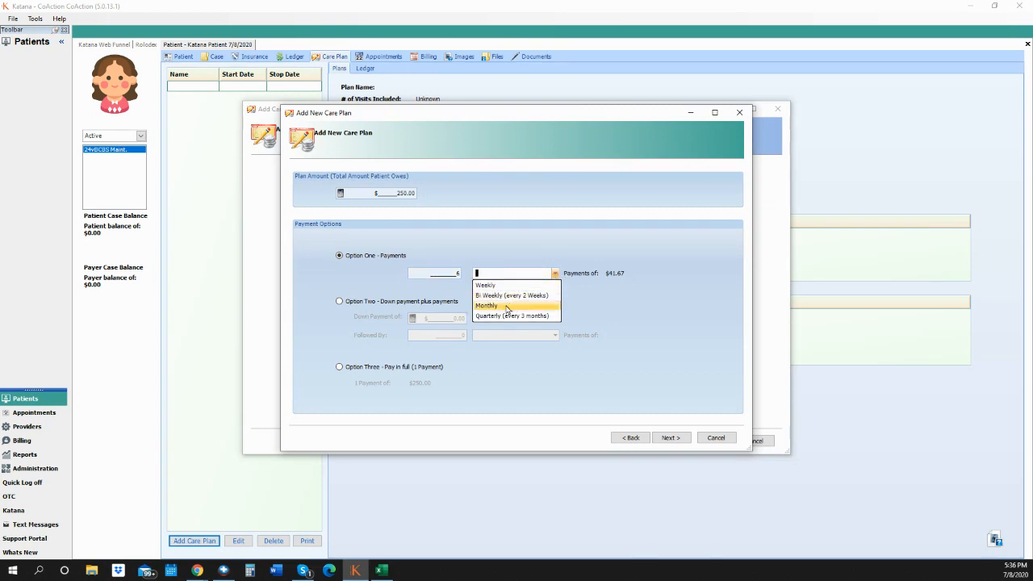
click(512, 306)
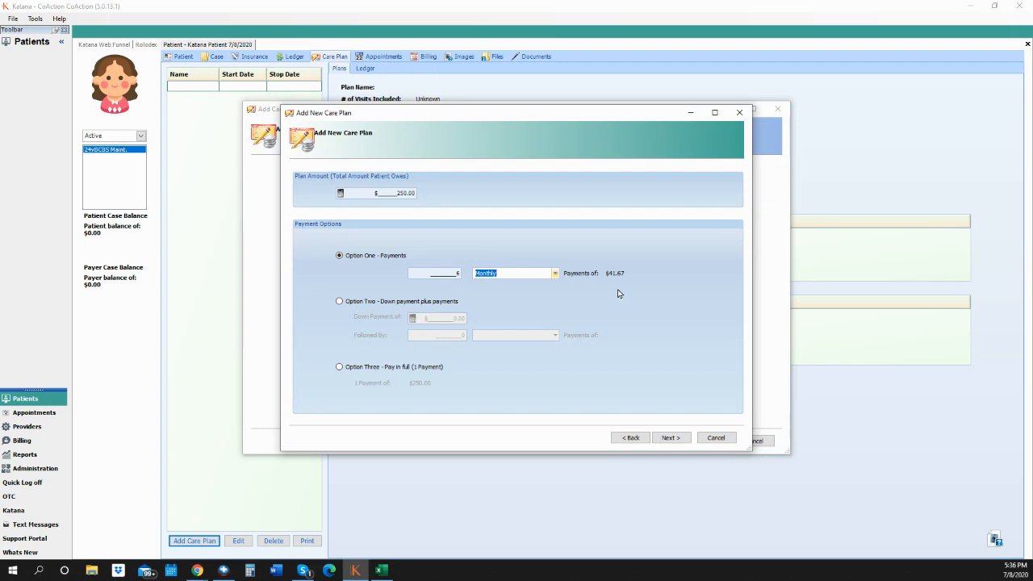
- Switch to a $100.00 down payment plus 5 monthly payments of $30.00
click(340, 301)
click(440, 318)
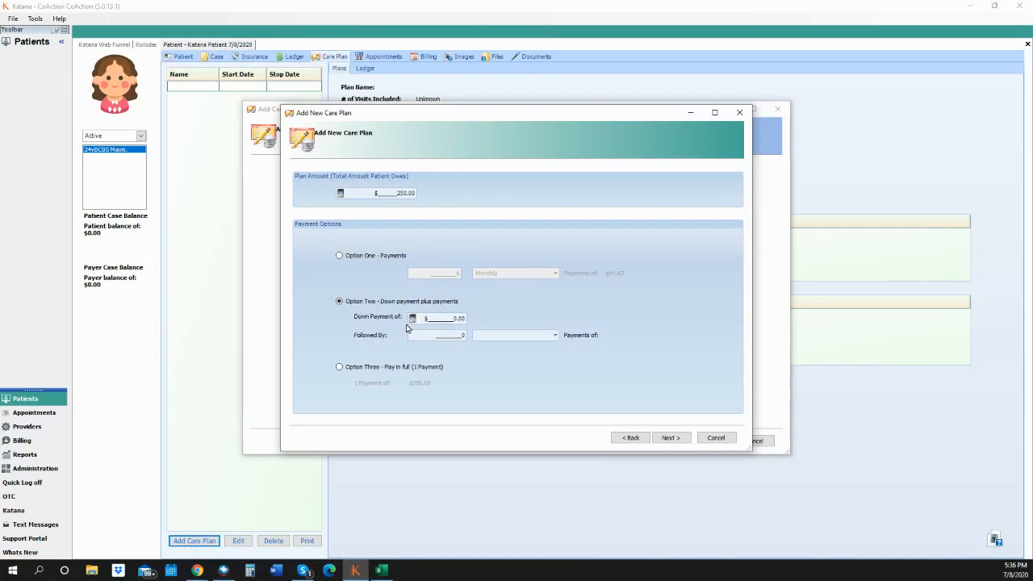
double_click(447, 317)
text(10)
key(Tab)
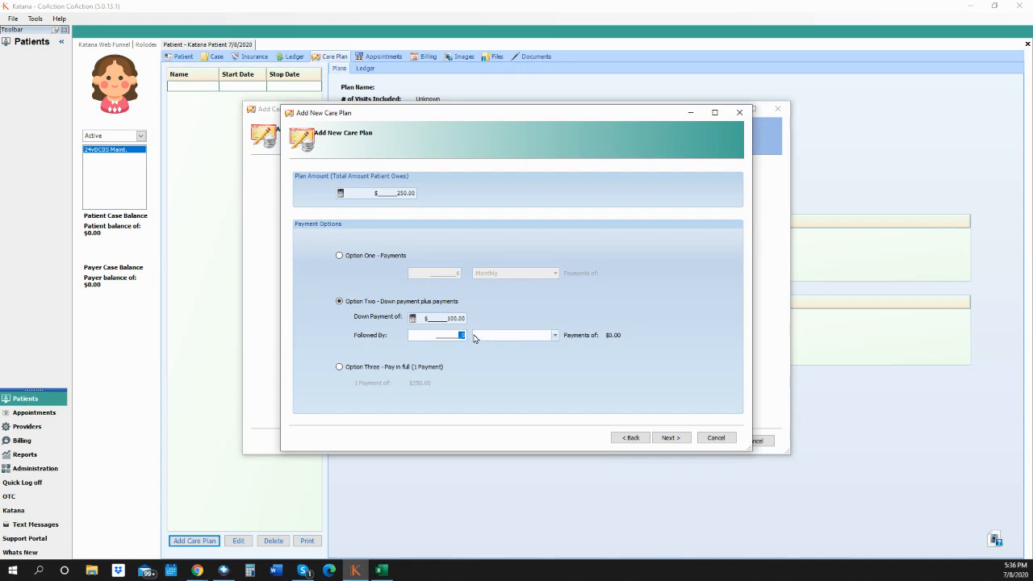
text(5)
click(556, 336)
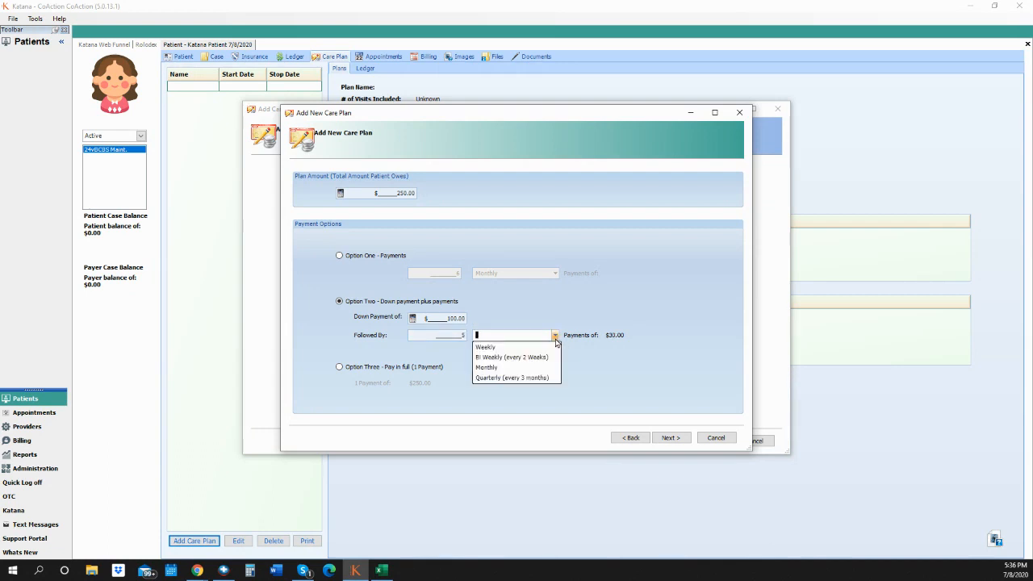
click(541, 367)
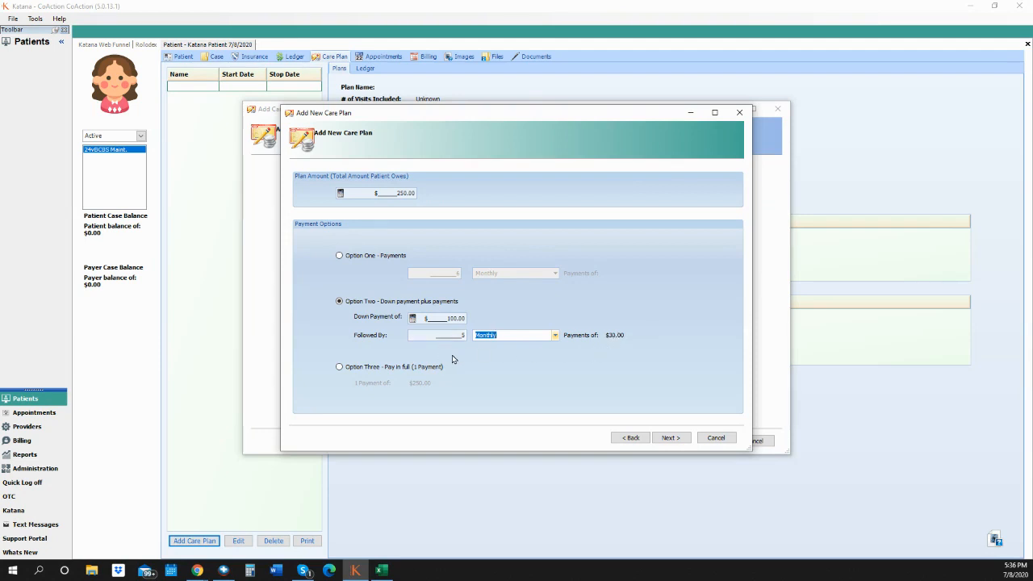
click(355, 368)
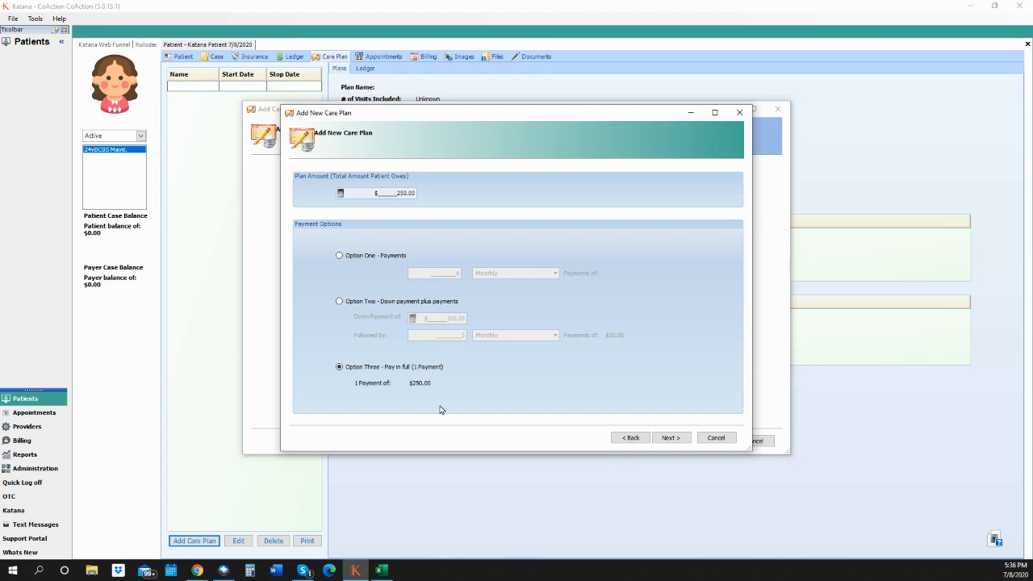
click(368, 304)
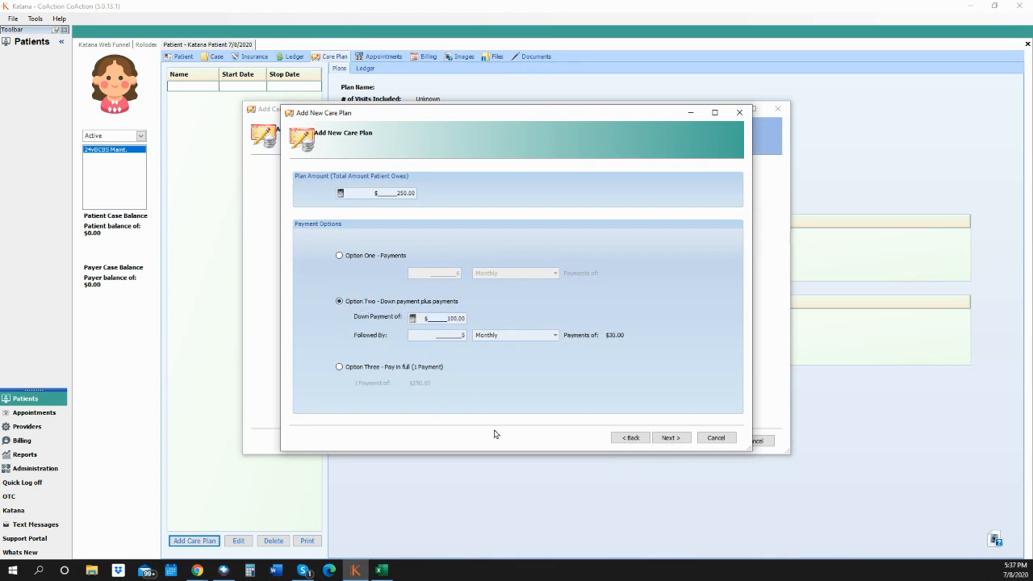
click(672, 440)
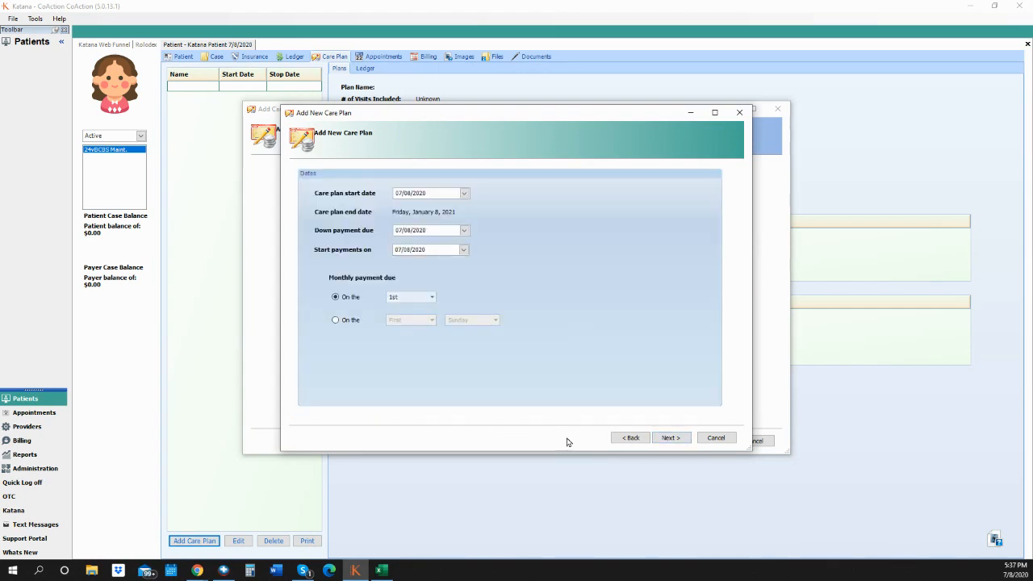
- Start the plan on 07/01/2020, with monthly payments from 08/01/2020 due on the 1st
click(465, 194)
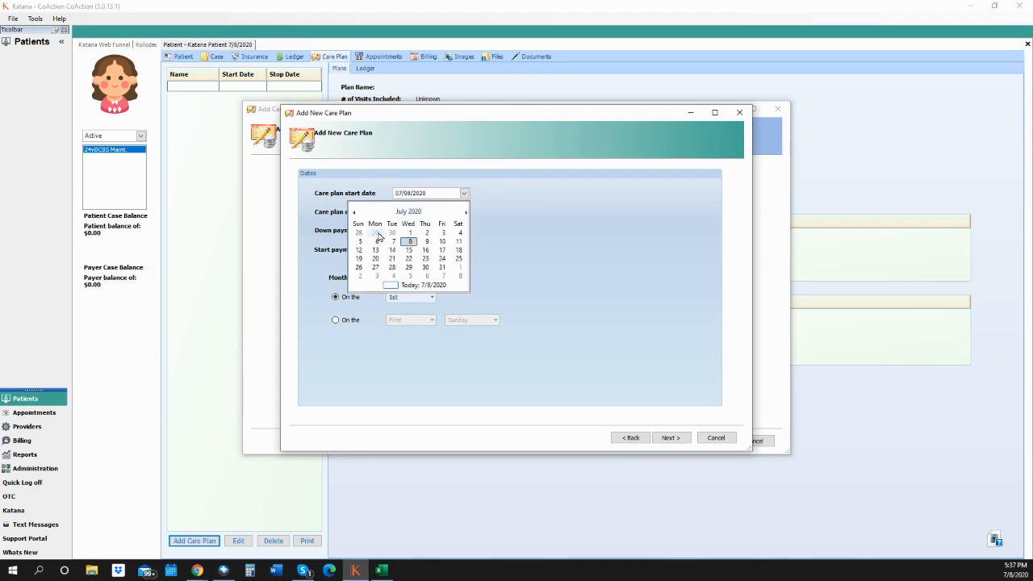
click(410, 234)
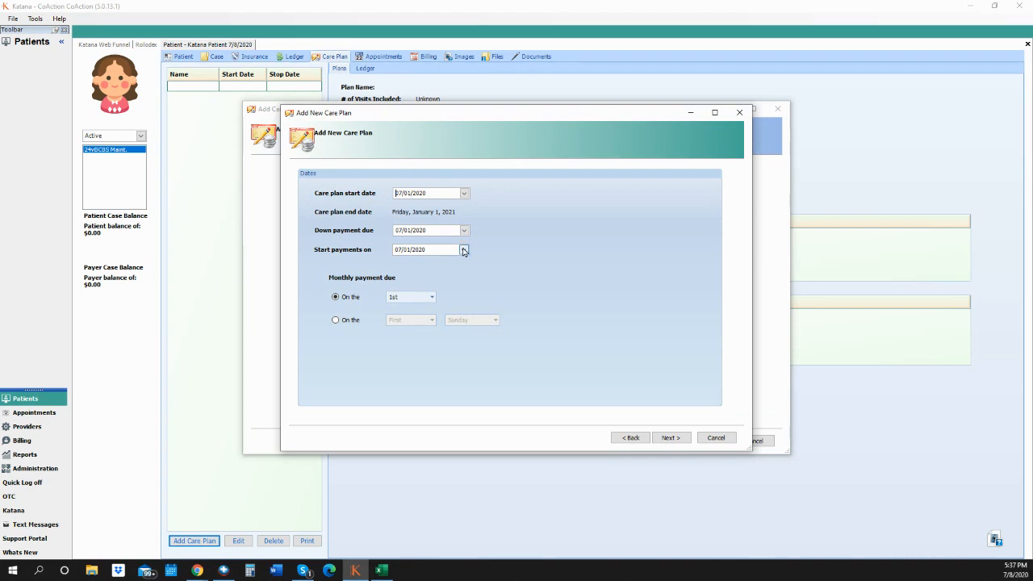
click(464, 250)
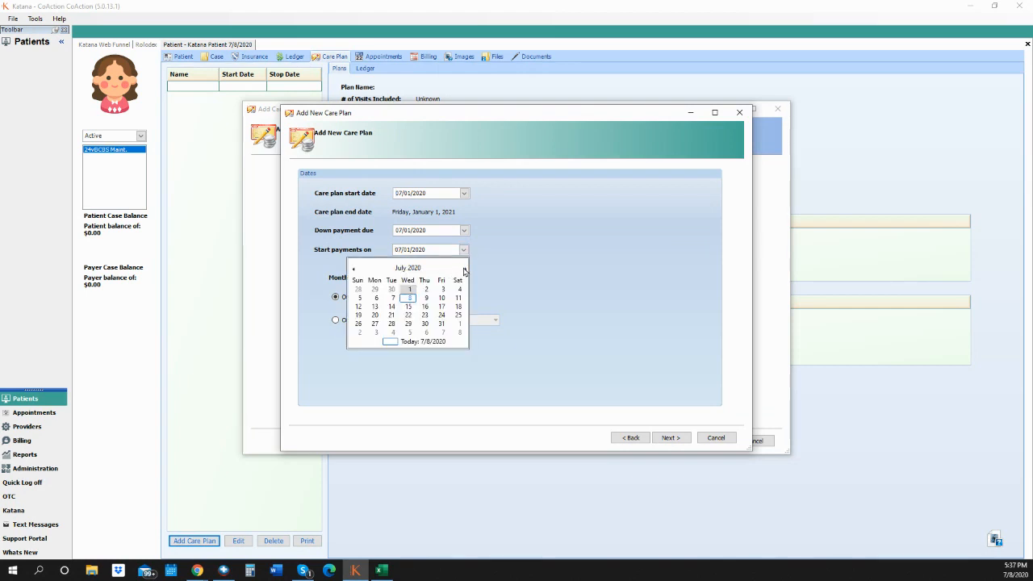
click(464, 271)
click(458, 289)
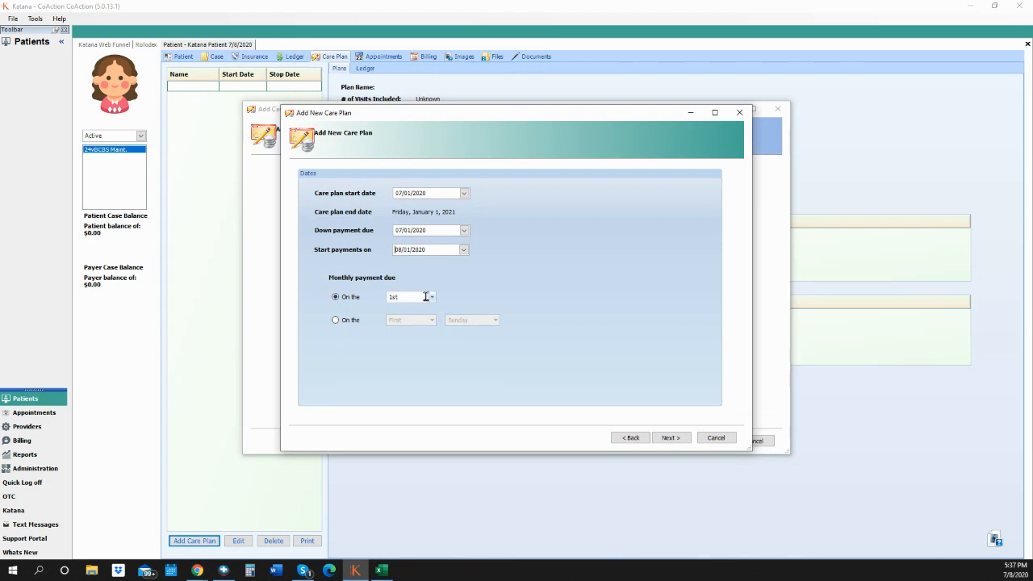
click(432, 297)
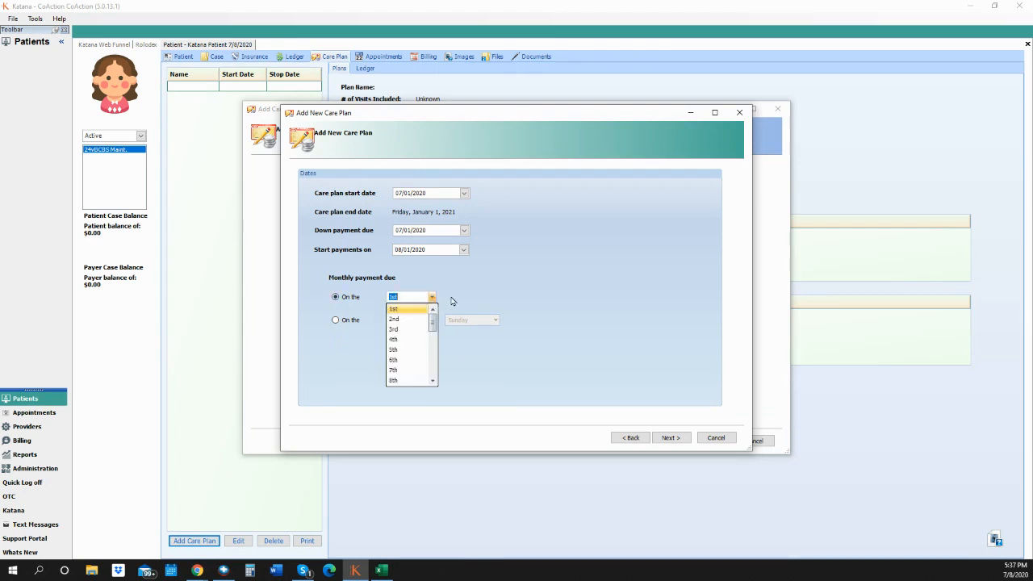
click(453, 298)
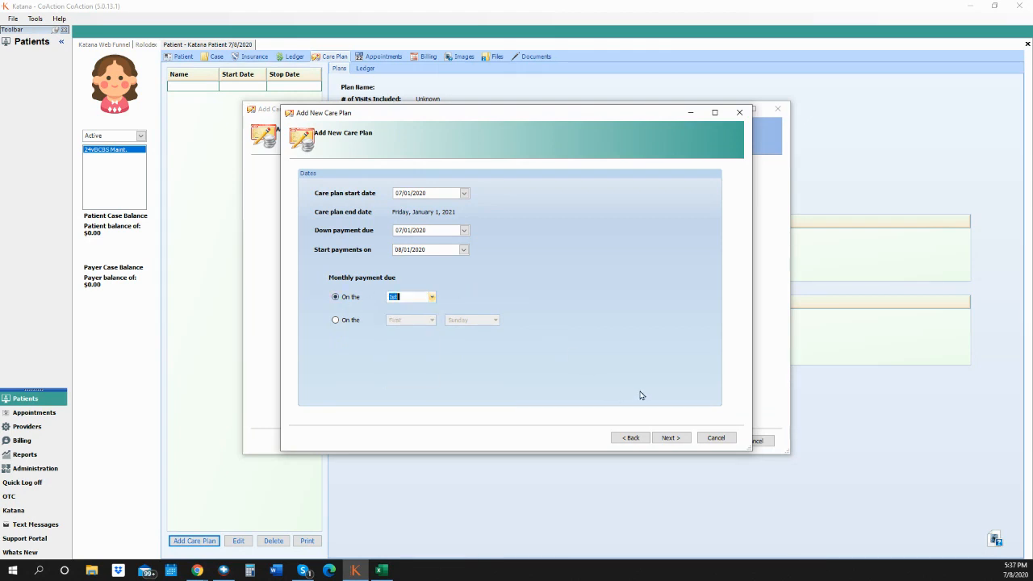
- Choose 'Apply plan amount, evenly across Visits' as the discount application option
click(672, 438)
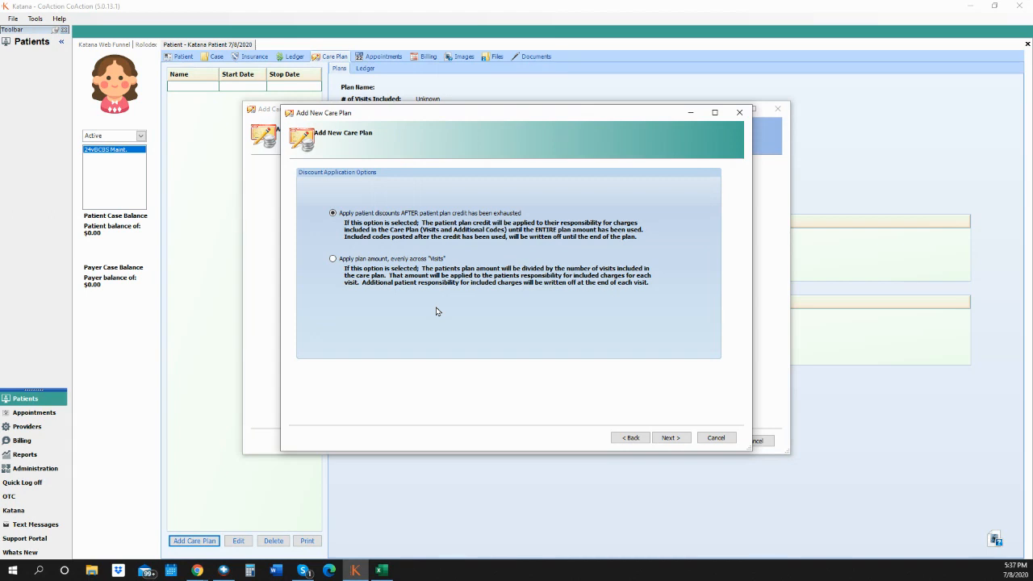
click(355, 260)
- Enter 24 visits and try resetting the visit count every week
click(671, 440)
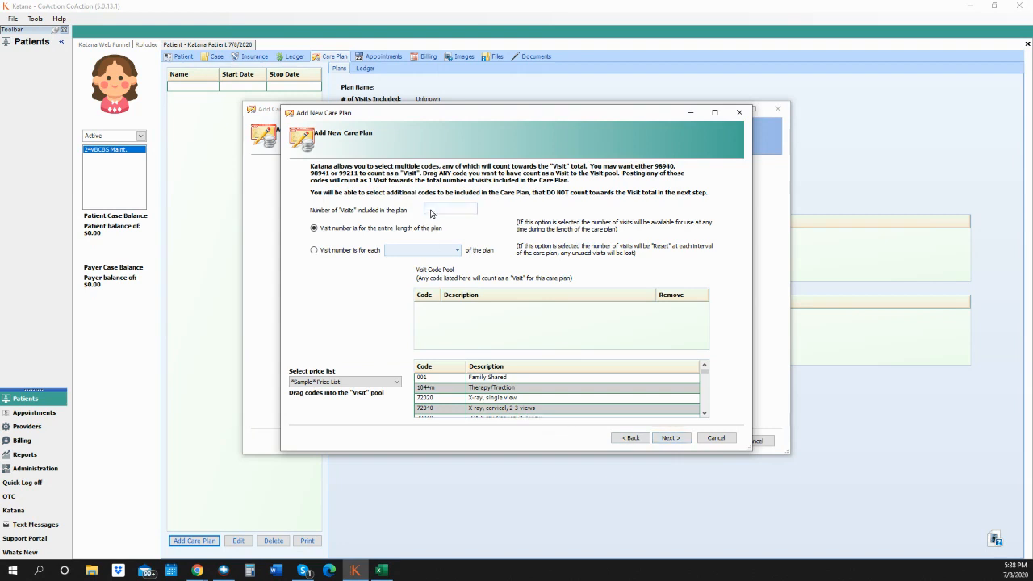
text(24)
click(361, 251)
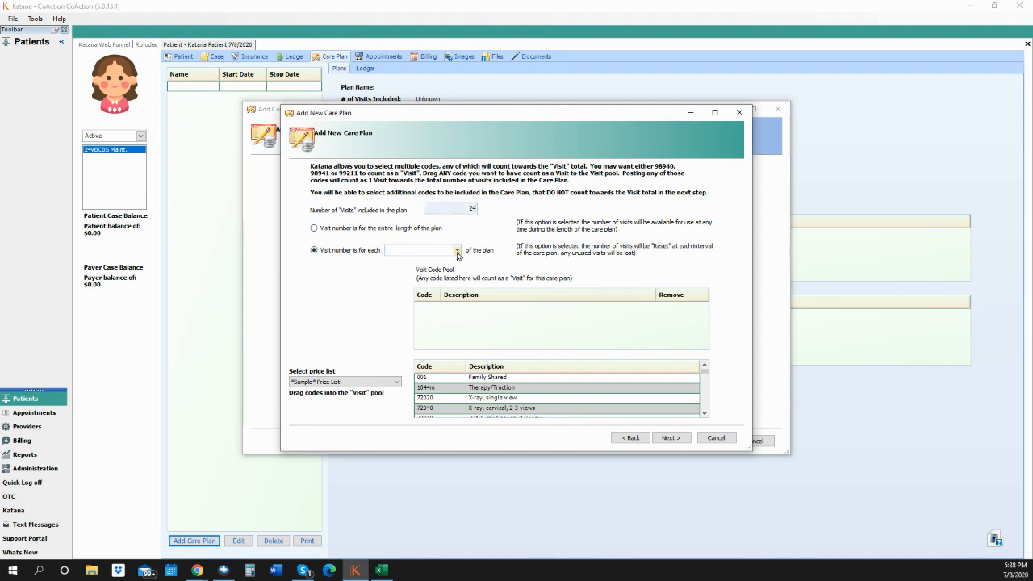
click(471, 208)
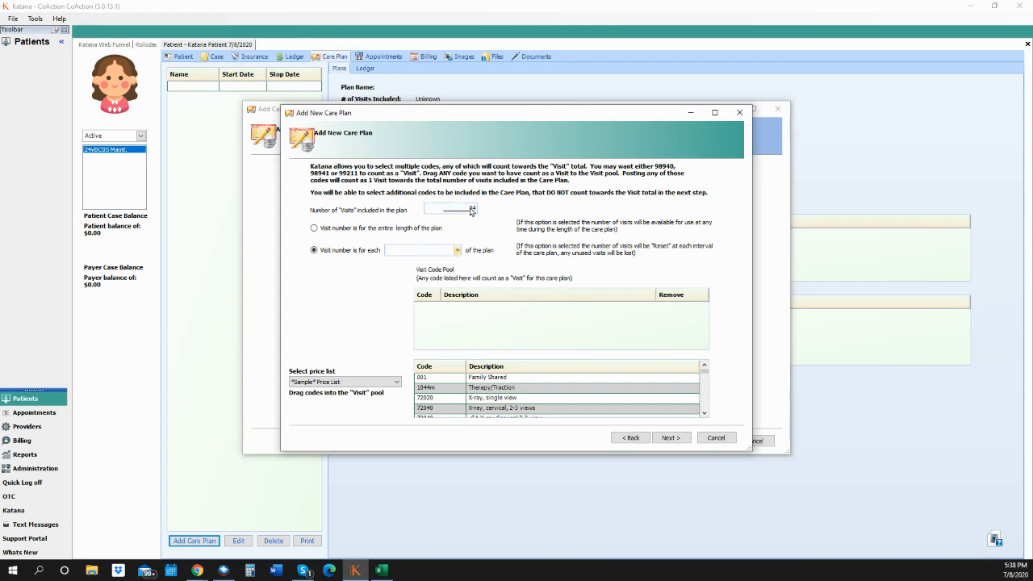
drag(469, 208, 497, 208)
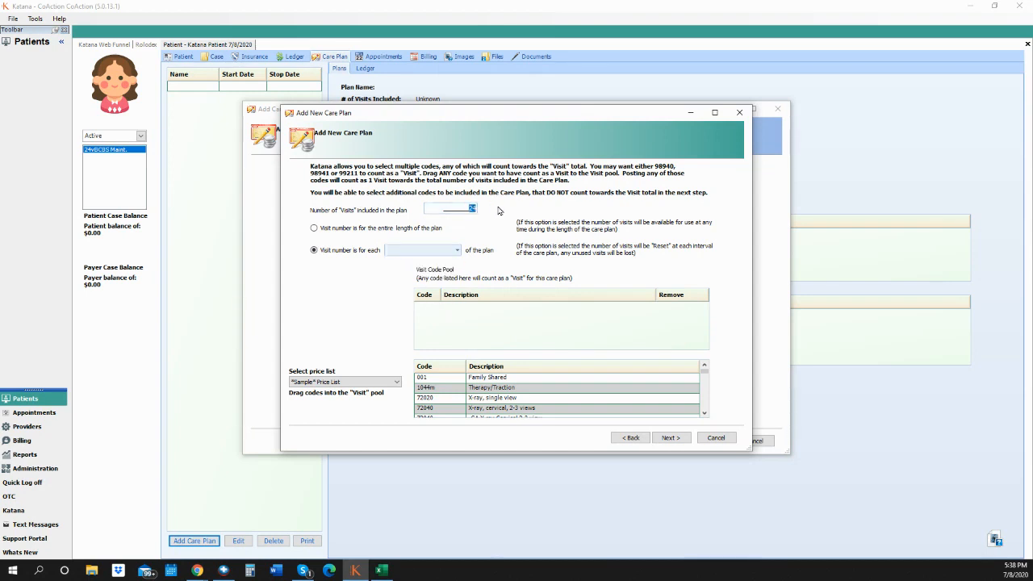
text(2)
click(436, 250)
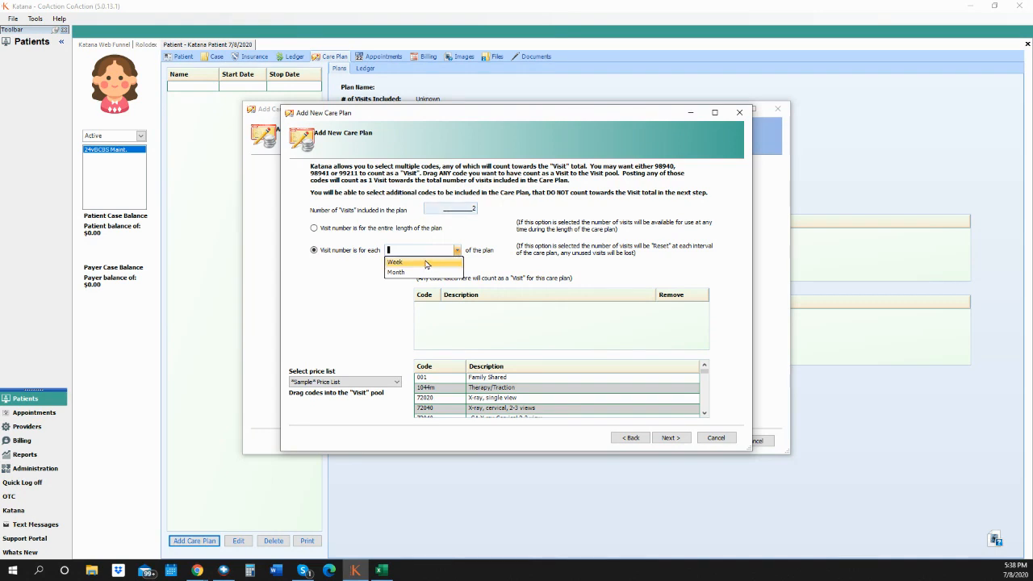
click(427, 263)
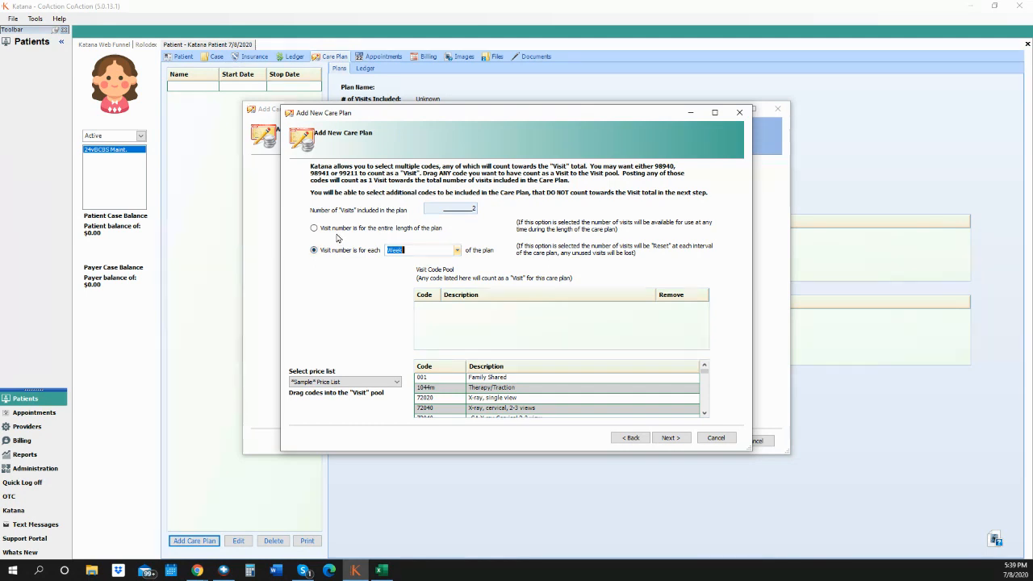
- Re-enter 24 visits and have them count over the entire plan length
click(465, 210)
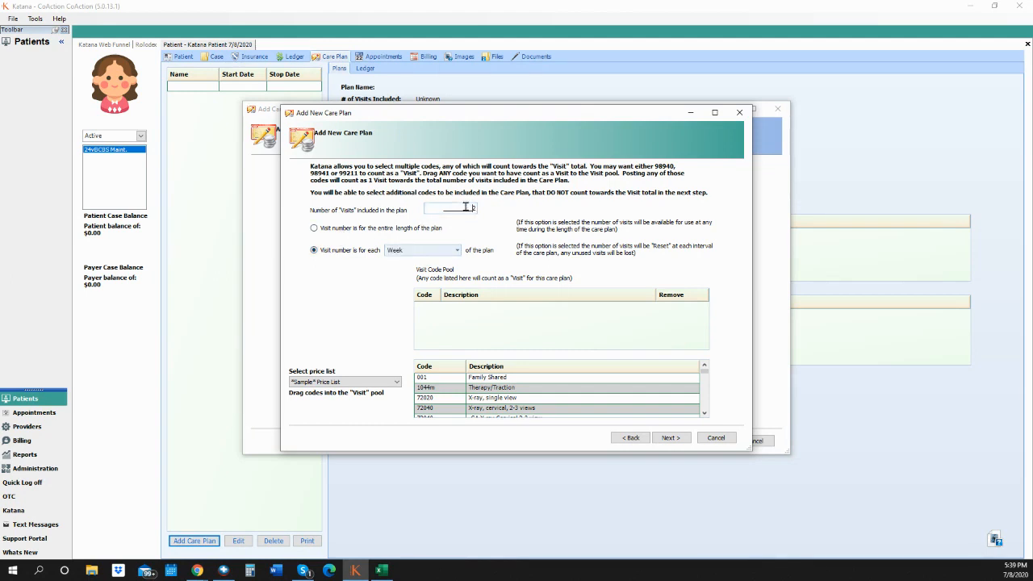
text(24)
click(317, 228)
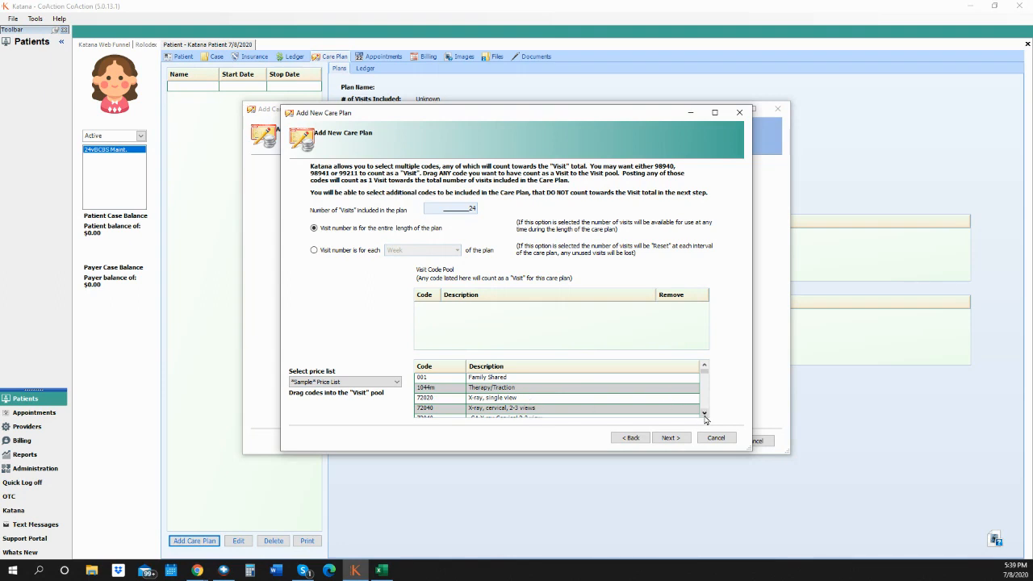
- Scroll the price list and drag 98940 Adjustment, 1-2 regions into the Visit Code Pool
click(705, 415)
click(705, 414)
click(705, 414)
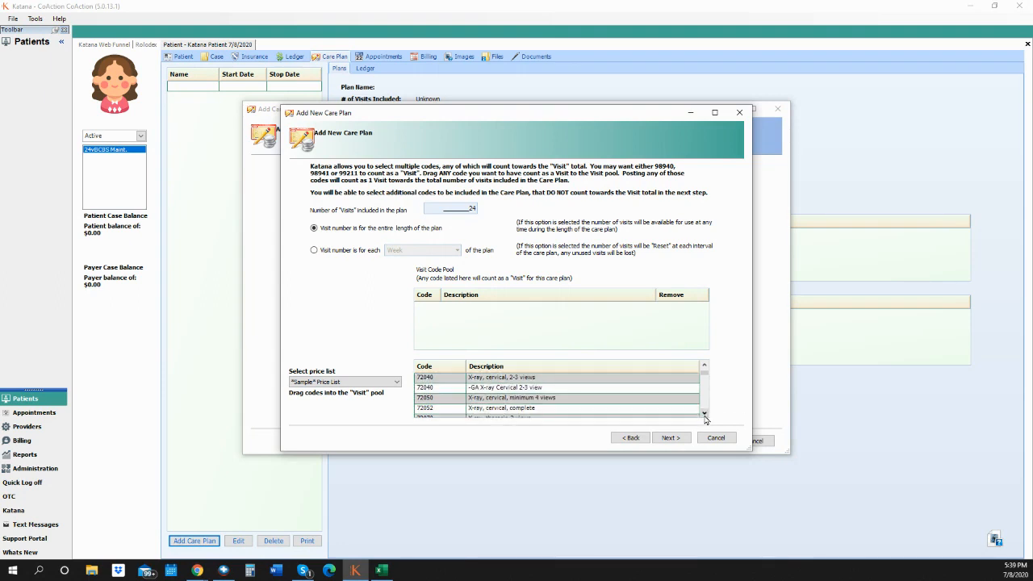
click(704, 414)
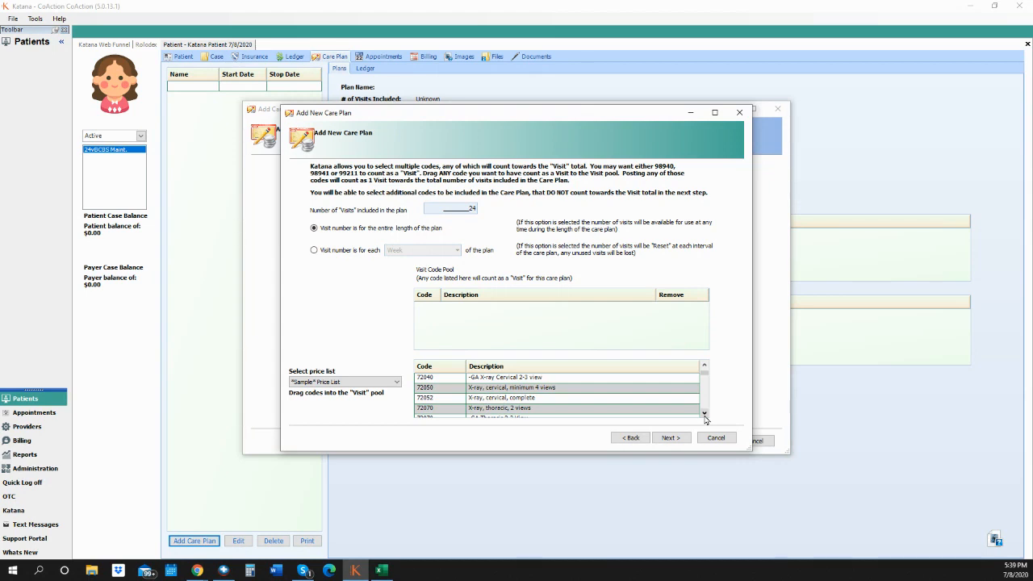
click(704, 414)
click(705, 414)
click(705, 414)
click(705, 414)
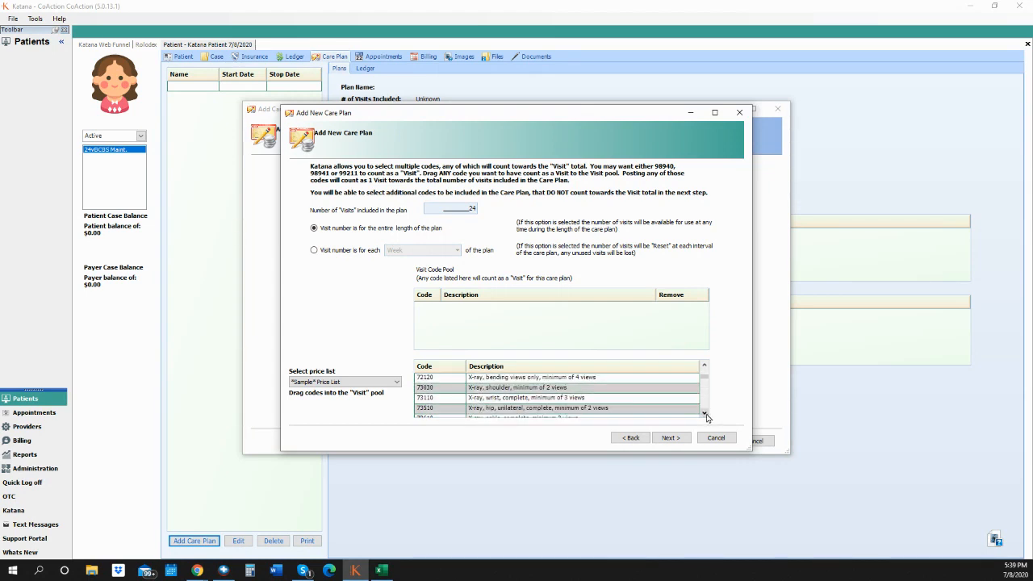
click(705, 414)
click(705, 414)
click(705, 414)
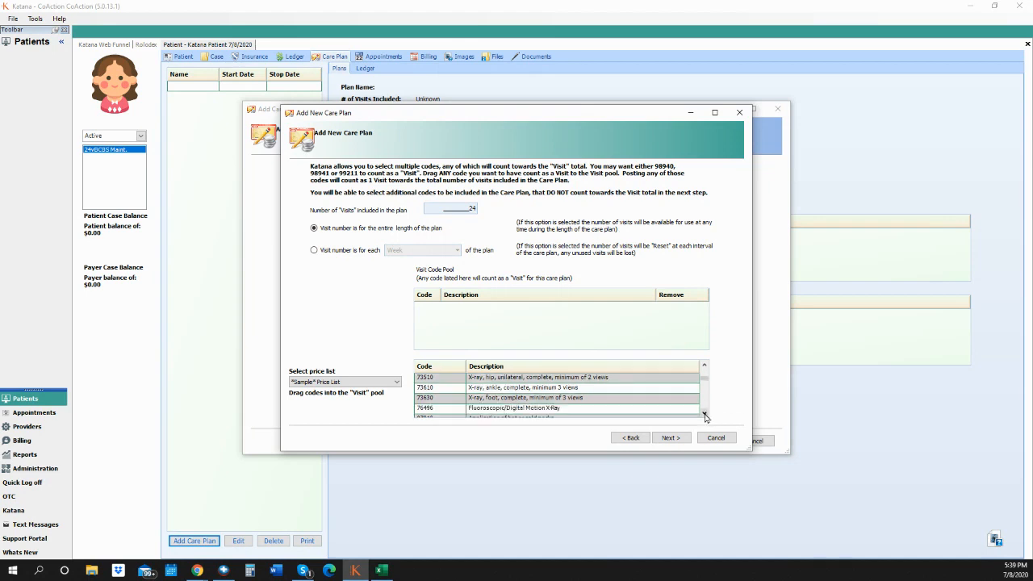
click(705, 414)
click(705, 414)
click(705, 415)
click(705, 414)
click(705, 414)
click(705, 414)
click(705, 414)
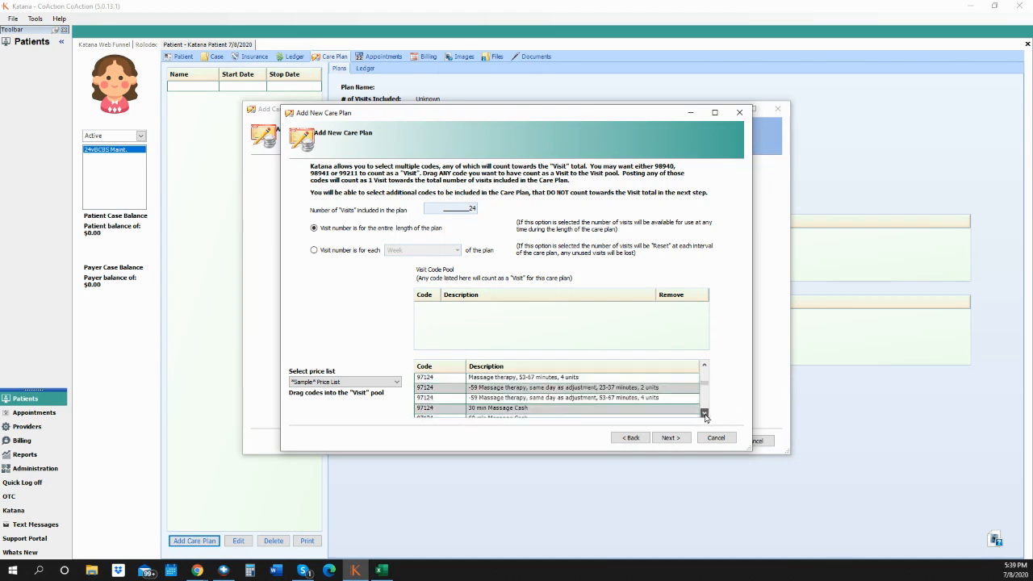
click(705, 414)
click(704, 415)
click(705, 414)
click(705, 414)
click(705, 414)
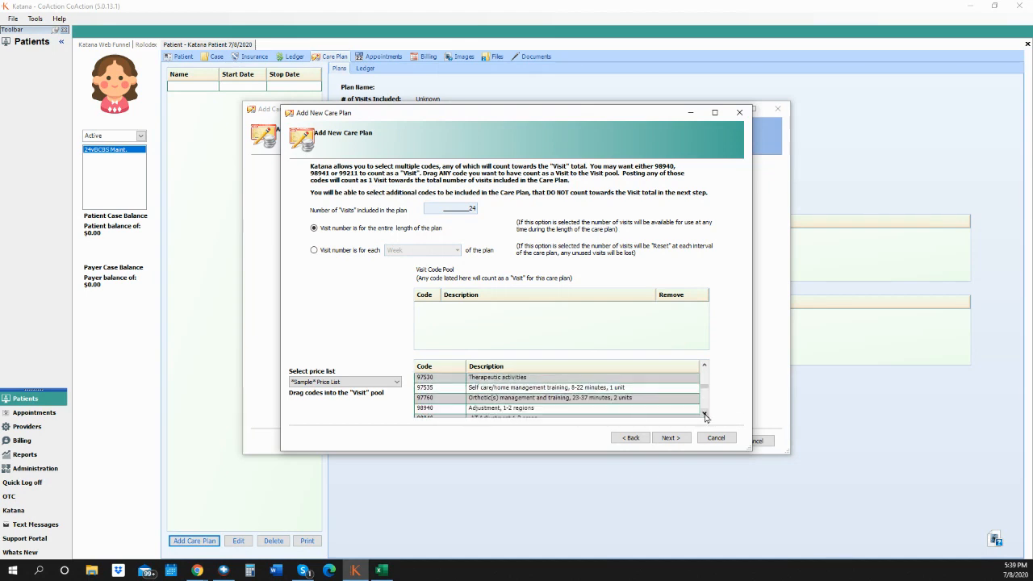
click(568, 410)
drag(572, 412, 539, 335)
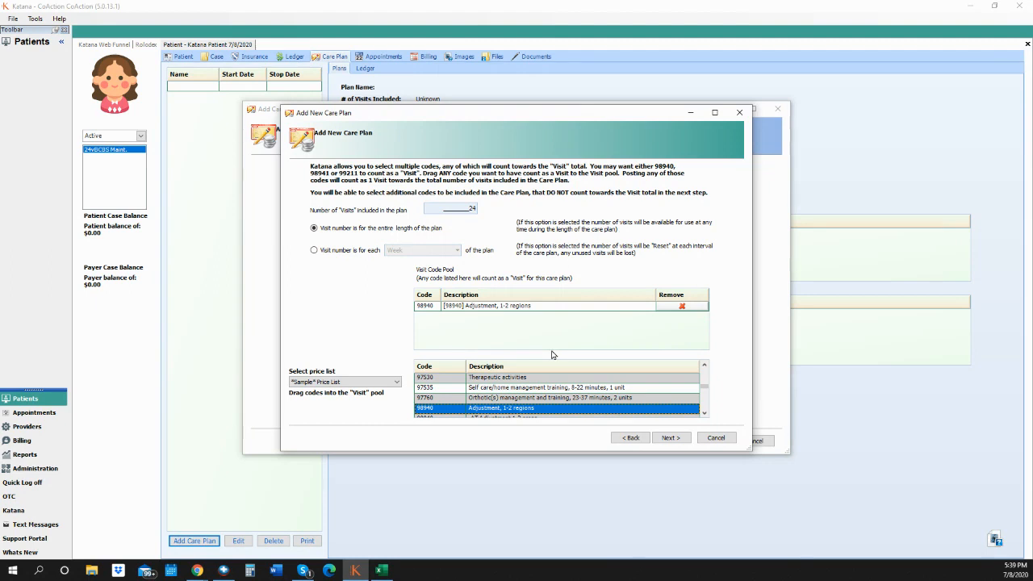
click(558, 379)
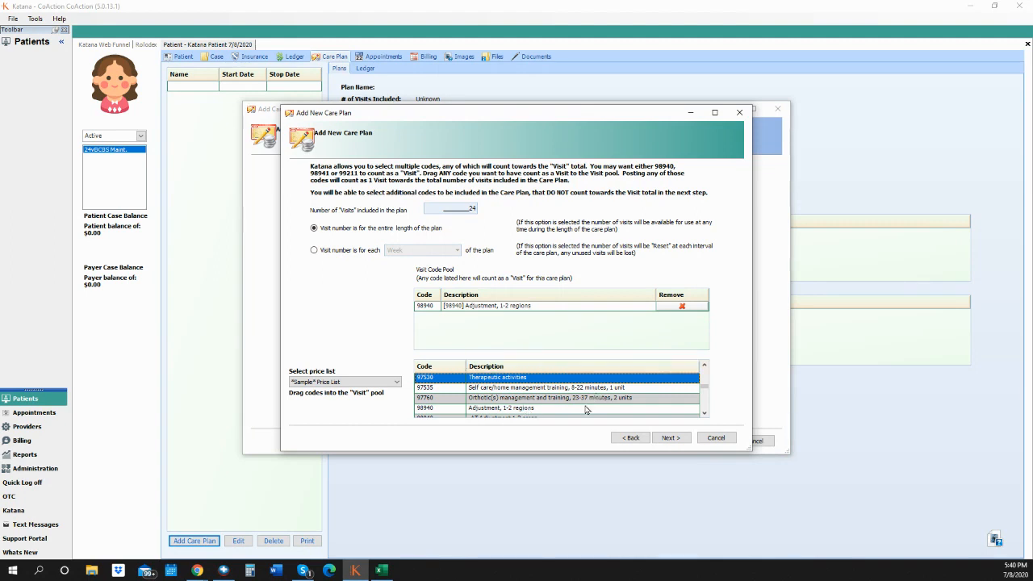
- Add 98941 Adjustment, 3-4 regions to the Visit Code Pool
click(704, 414)
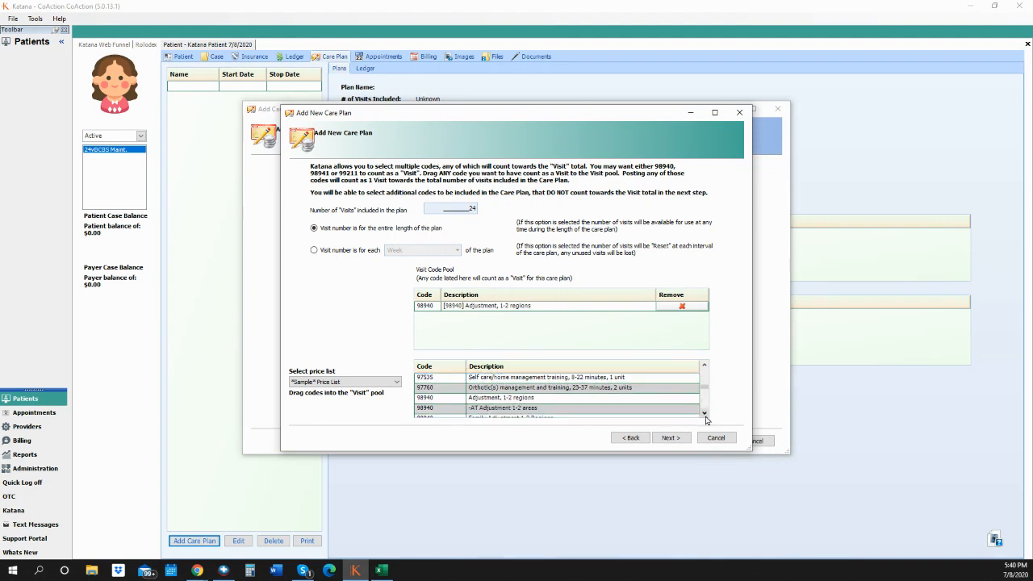
click(704, 414)
double_click(704, 414)
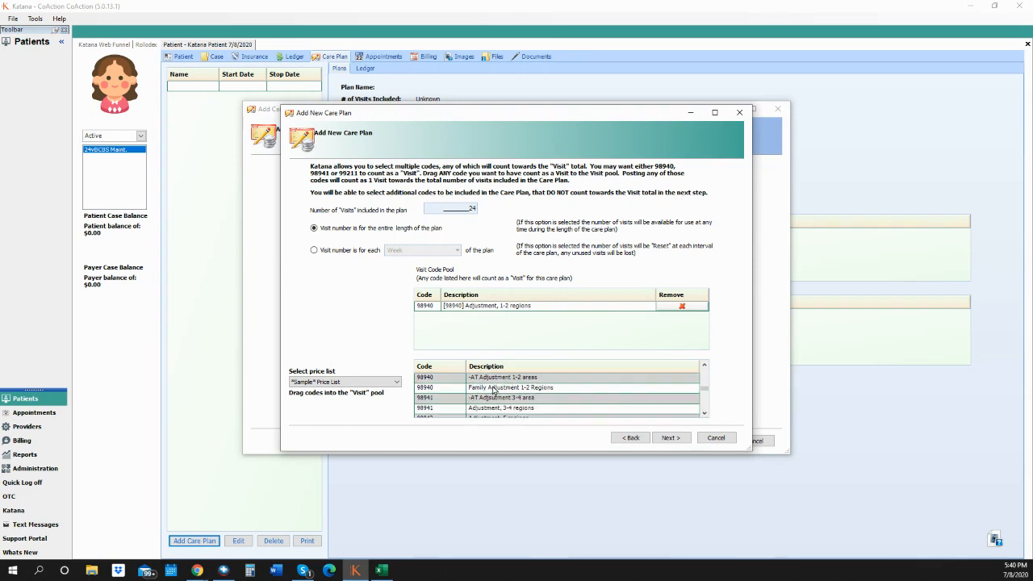
click(490, 408)
drag(492, 409, 525, 331)
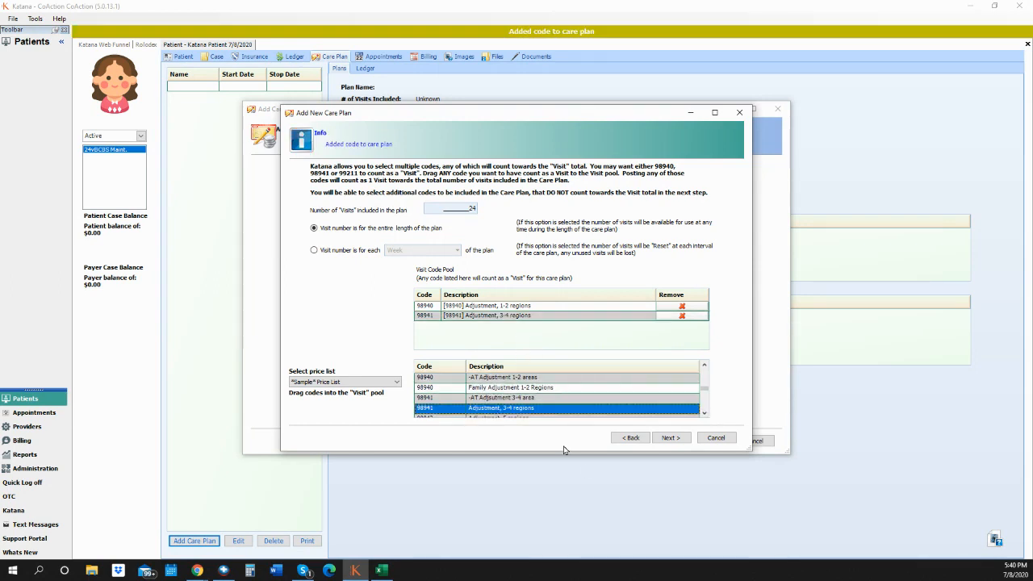
click(705, 413)
click(705, 413)
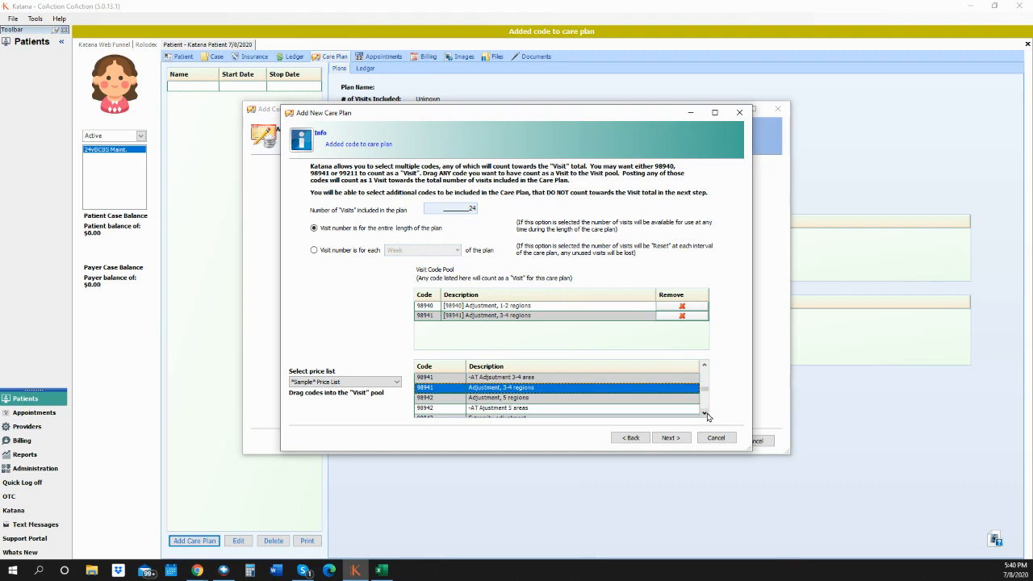
click(705, 414)
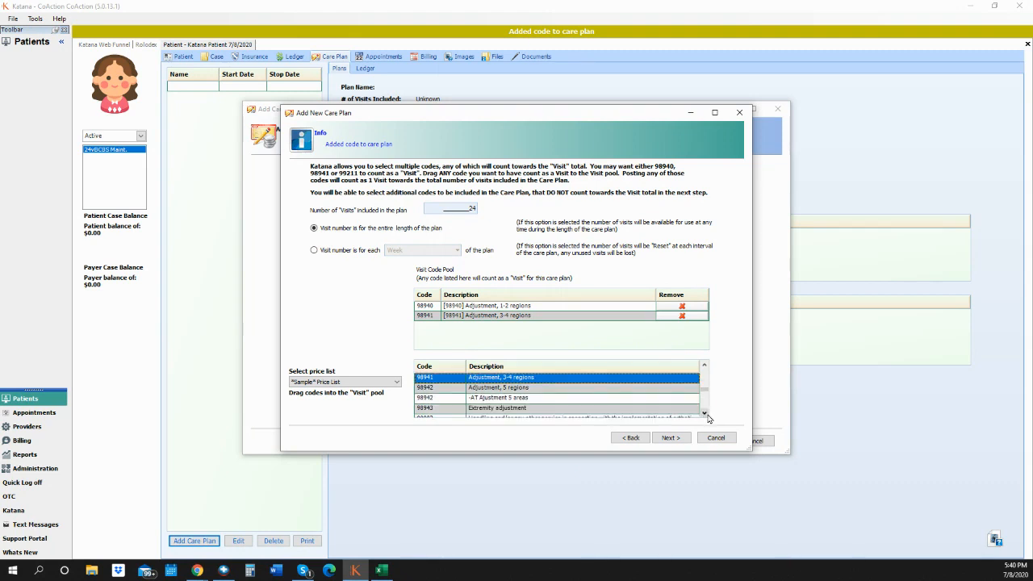
click(476, 410)
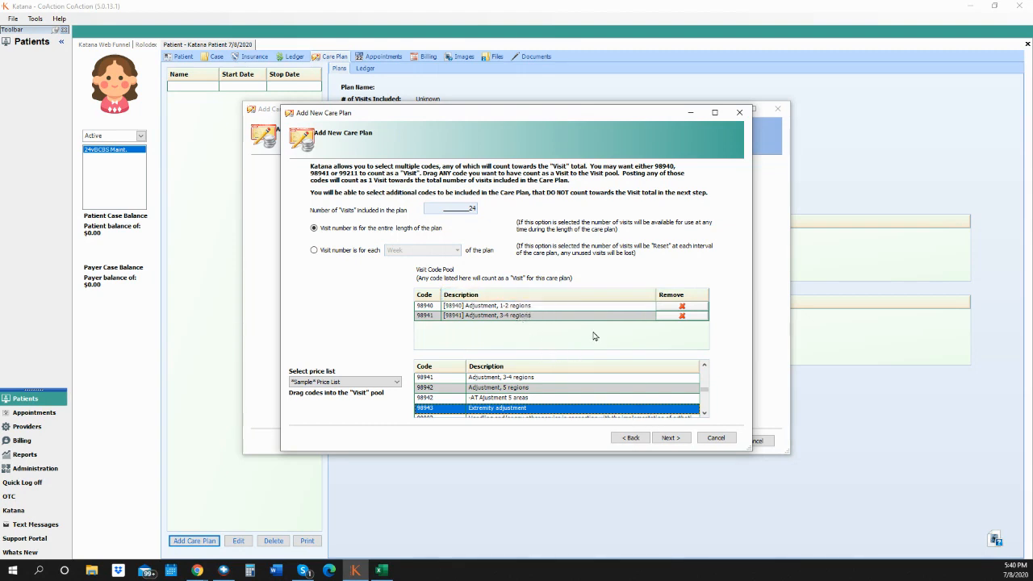
click(671, 438)
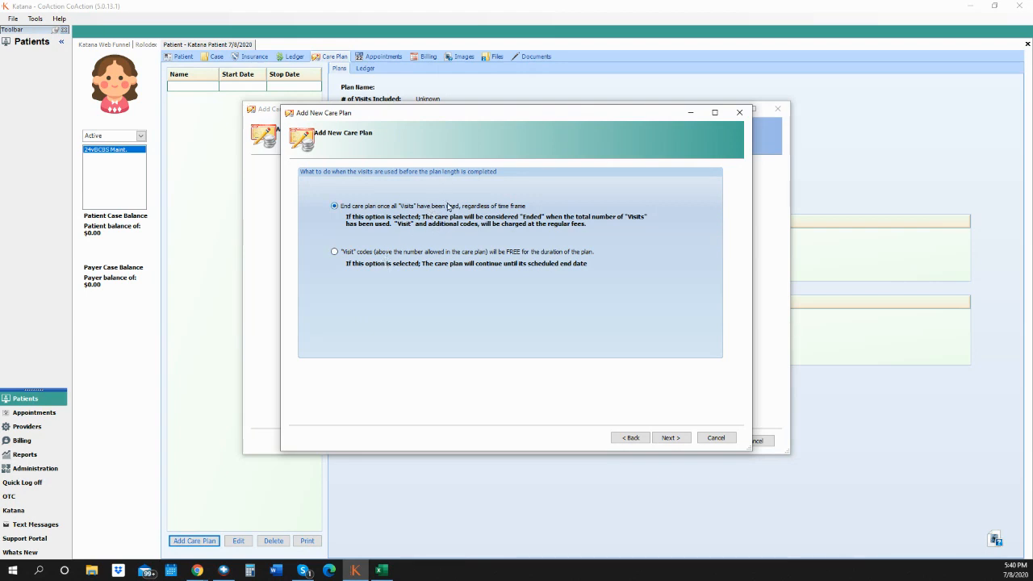
- Add 1044m Therapy/Traction, 72040 cervical X-ray, 97010 hot/cold packs and 97110 Therapeutic exercises as additional codes
click(671, 438)
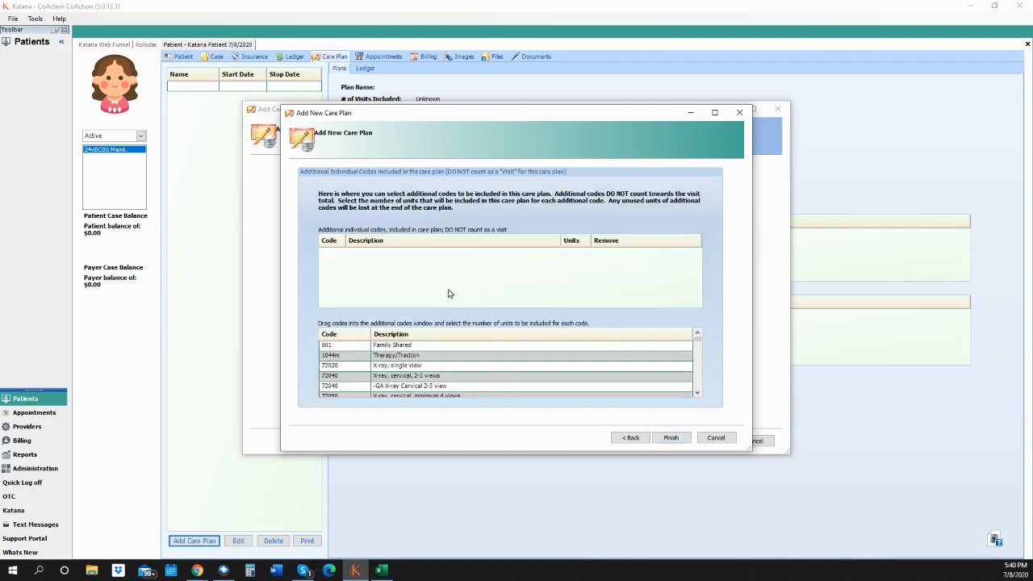
drag(428, 357, 445, 285)
drag(442, 376, 466, 290)
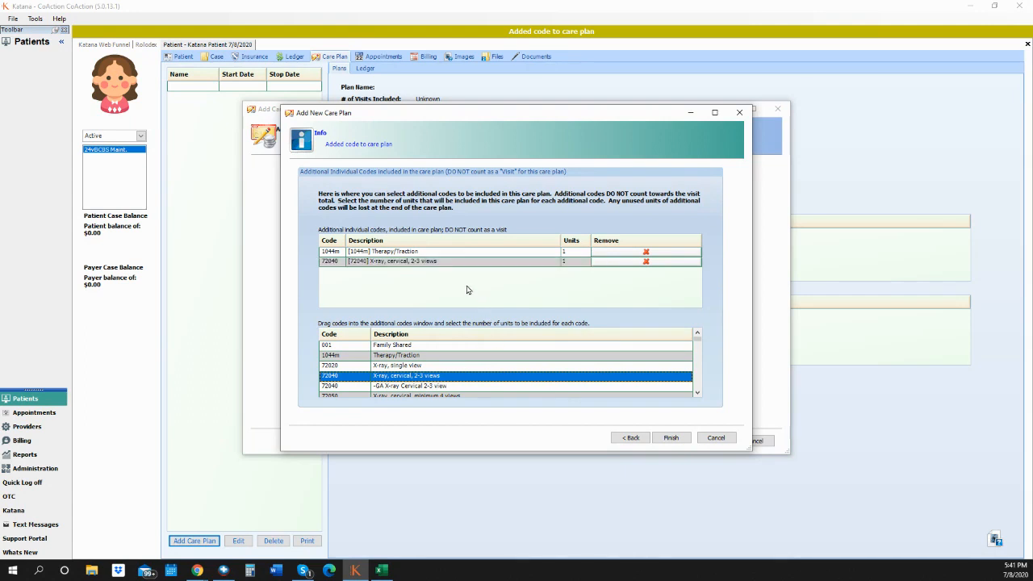
click(697, 394)
drag(696, 394, 697, 394)
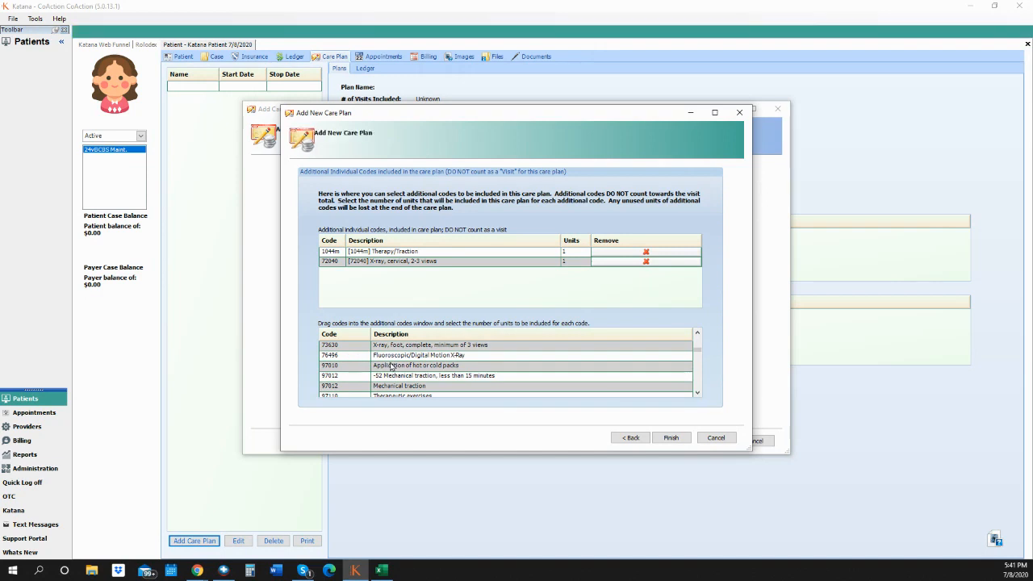
drag(404, 369, 445, 295)
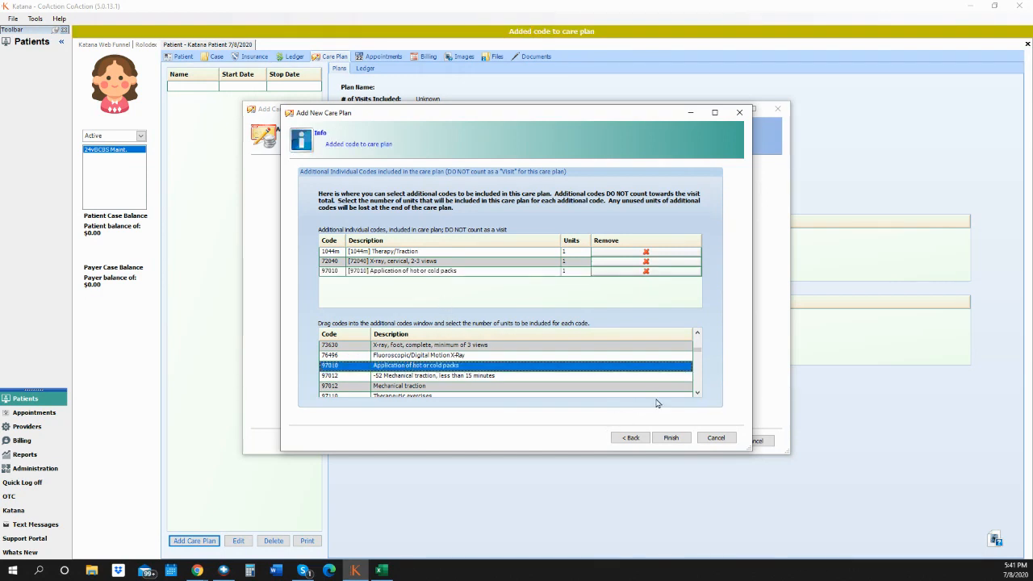
click(697, 394)
click(697, 394)
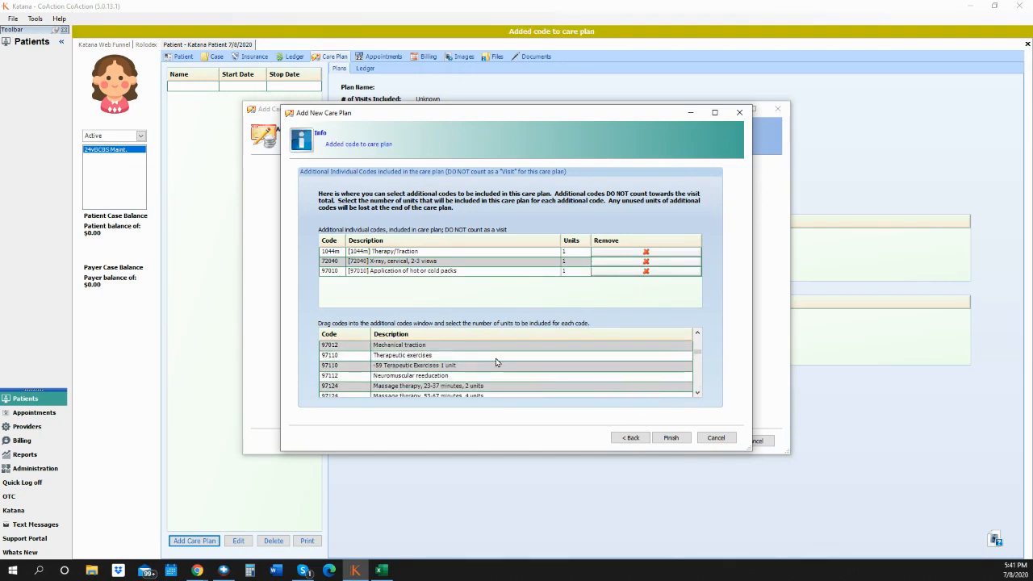
drag(498, 360, 502, 299)
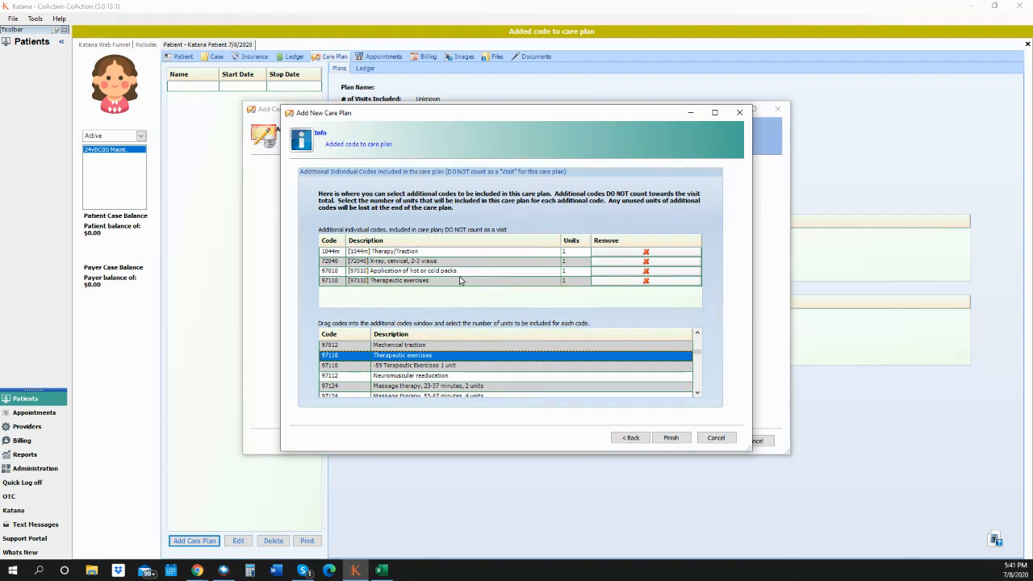
- Set 24 units for 1044m and 97110, keeping 72040 and 97010 at 1 unit
click(578, 255)
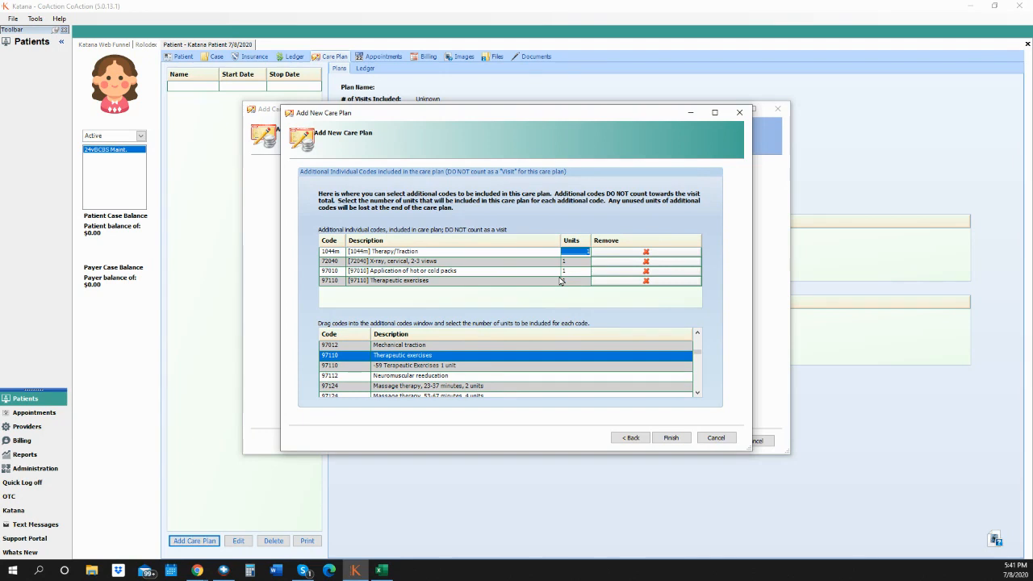
text(24)
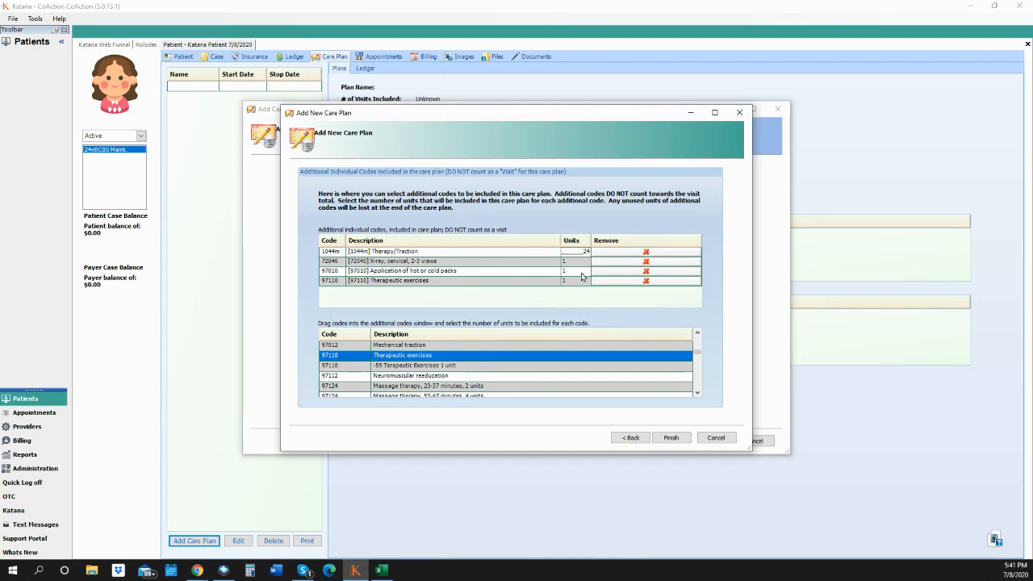
click(575, 271)
text(24)
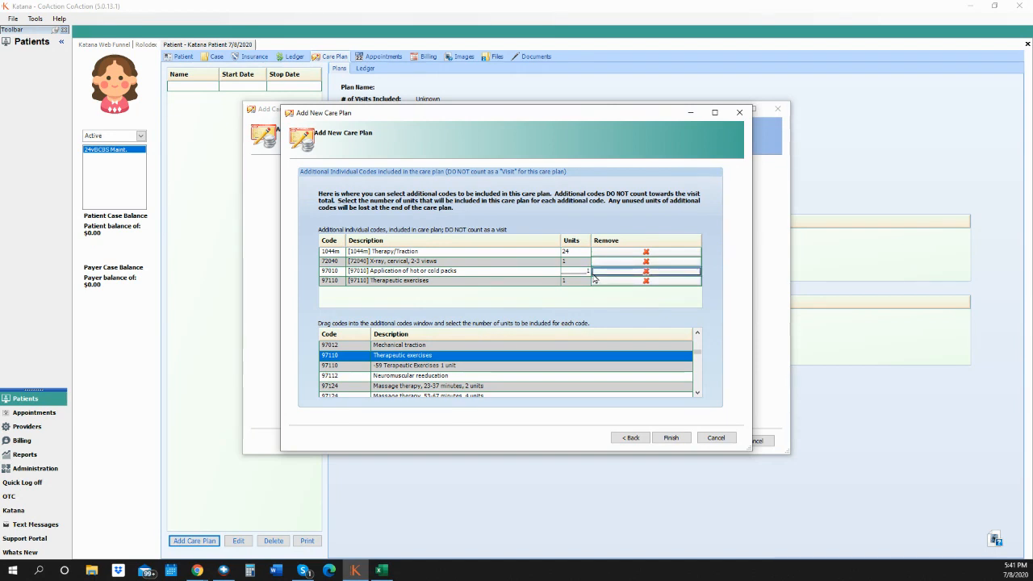
text(1)
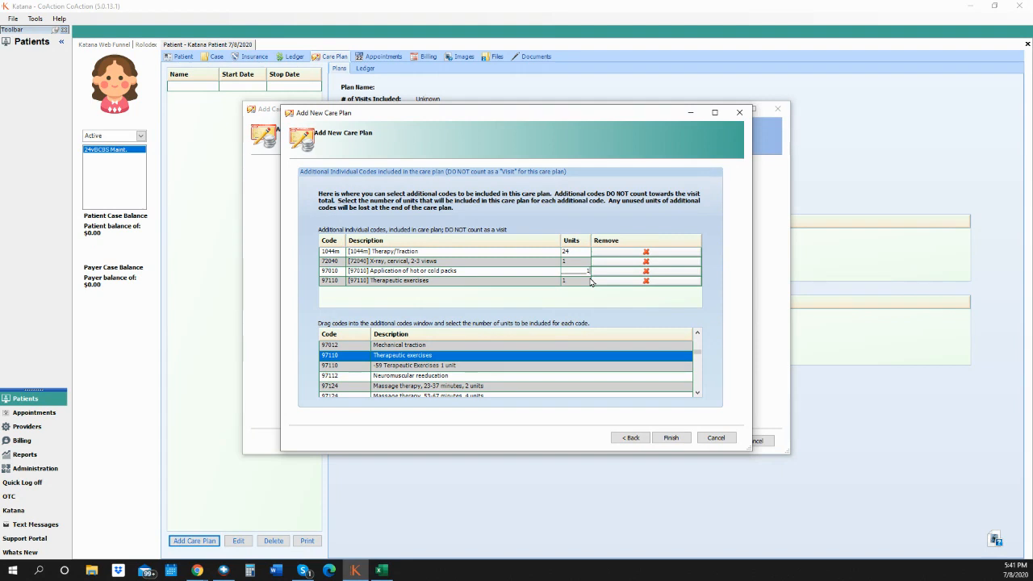
click(587, 281)
click(585, 281)
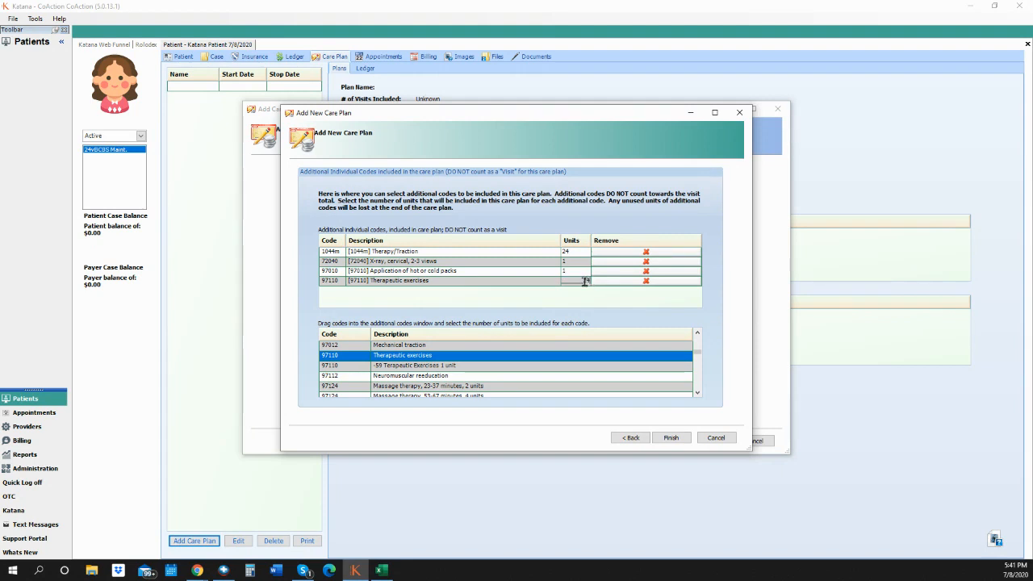
text(24)
click(675, 440)
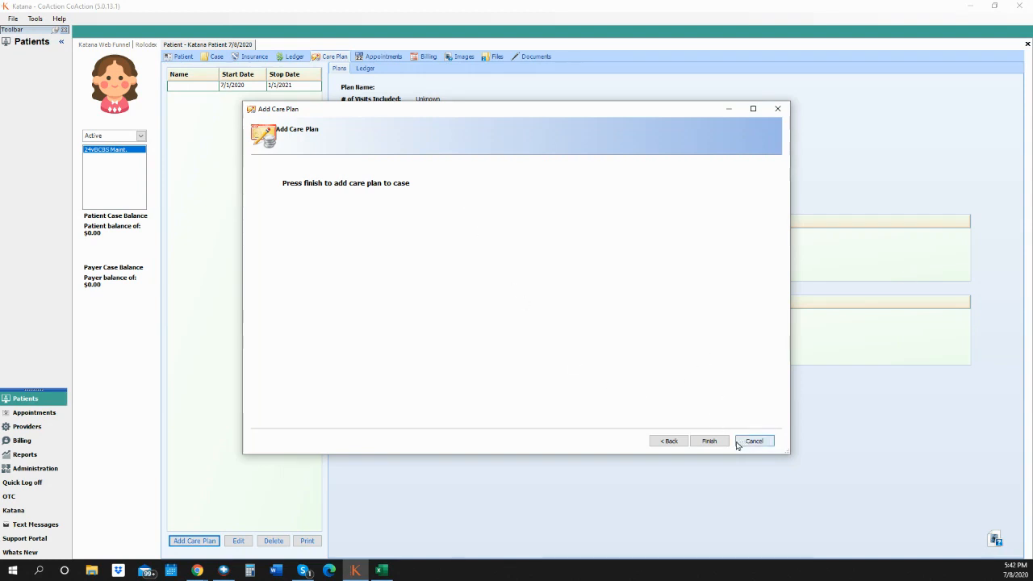
- Confirm adding Testing template 24V 6M (7/1/2020–1/1/2021) to the case
click(710, 443)
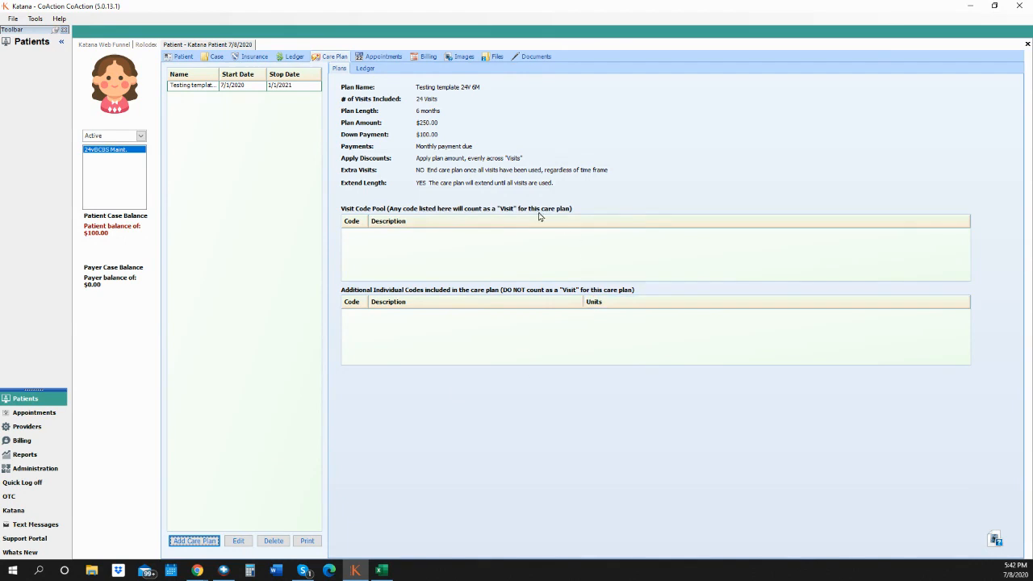
- Close and reopen the patient's record from the Rolodex, then show its Care Plan tab
click(1028, 44)
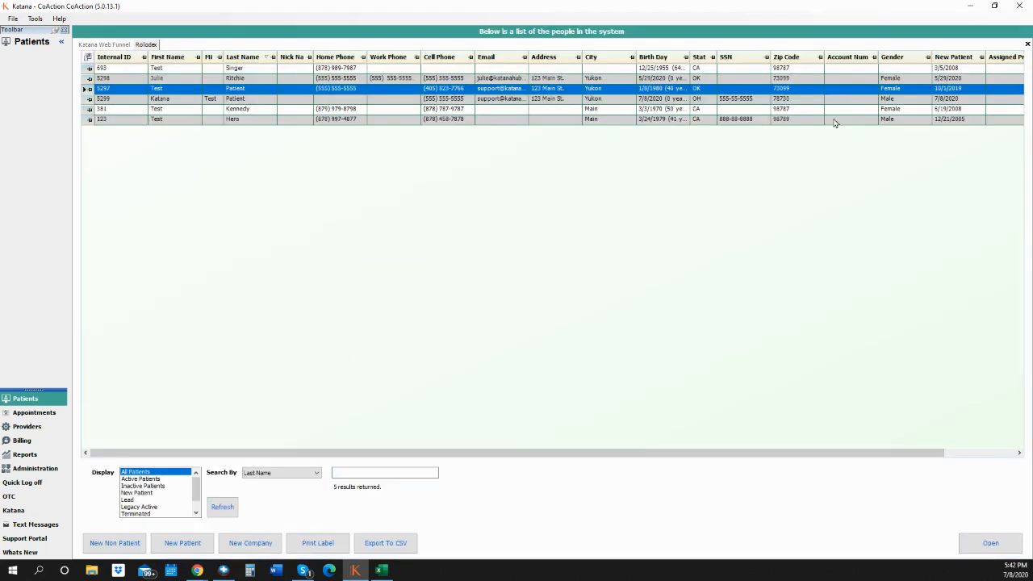
click(229, 100)
double_click(228, 103)
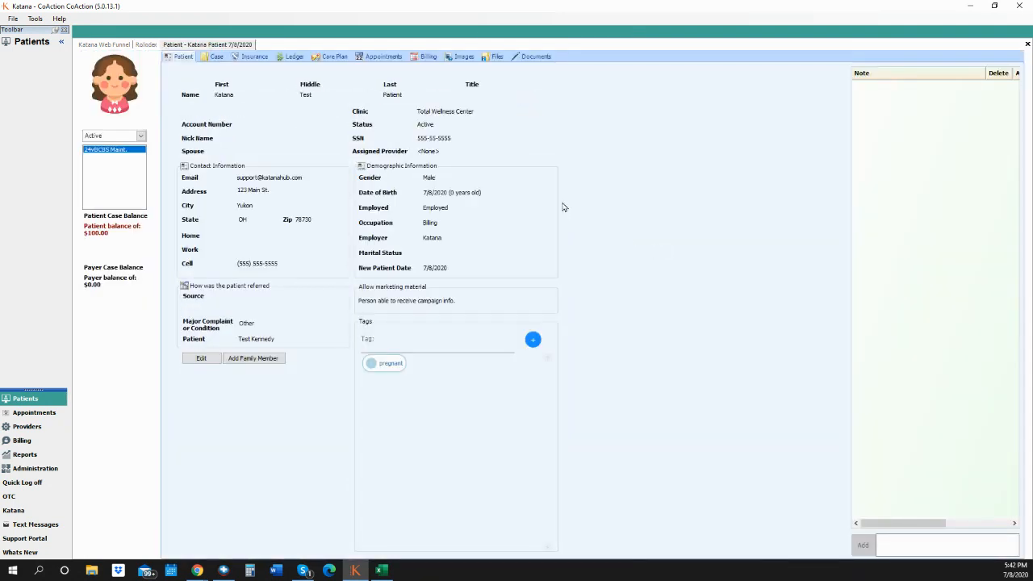
click(326, 58)
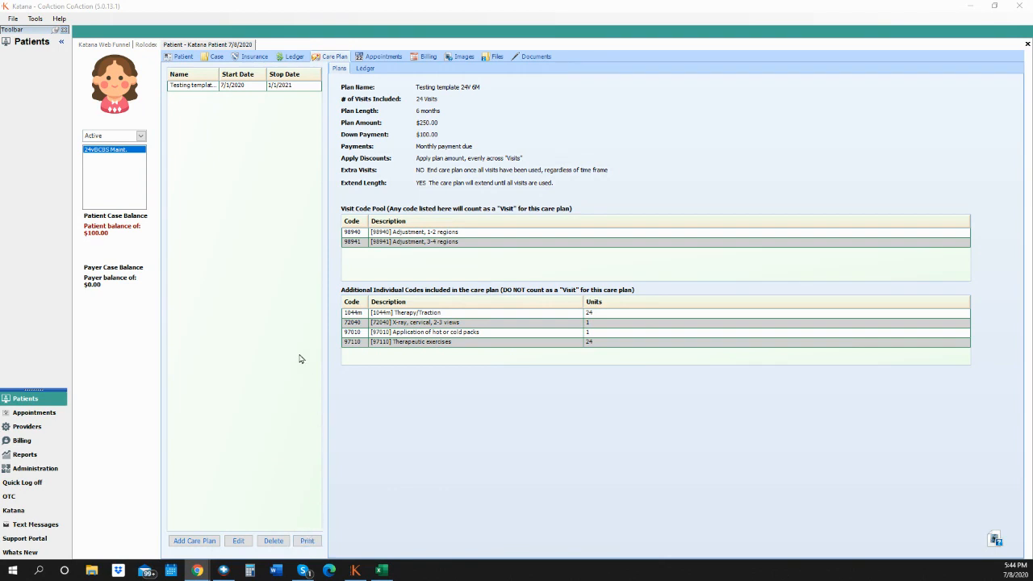
- Review the maximized Care Plan Information report, then show the ledger's $100.00 down payment and $30.00 payments
click(308, 543)
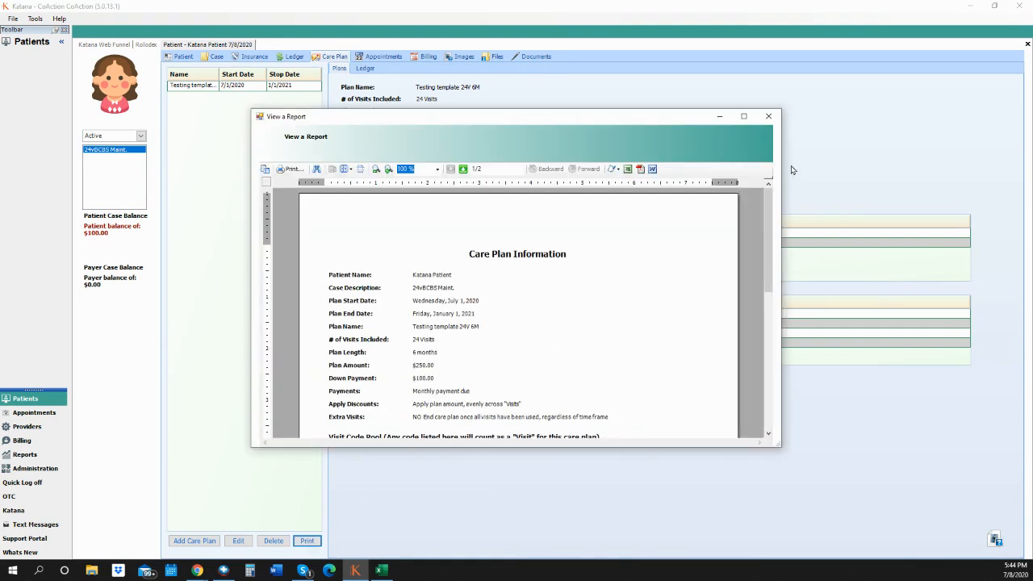
click(744, 117)
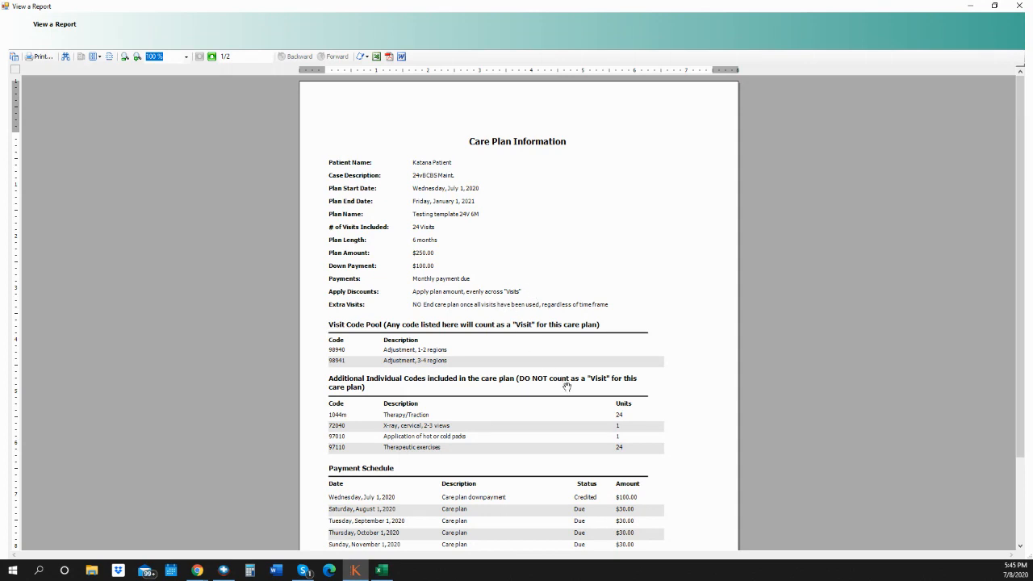
scroll(567, 387, down, 2)
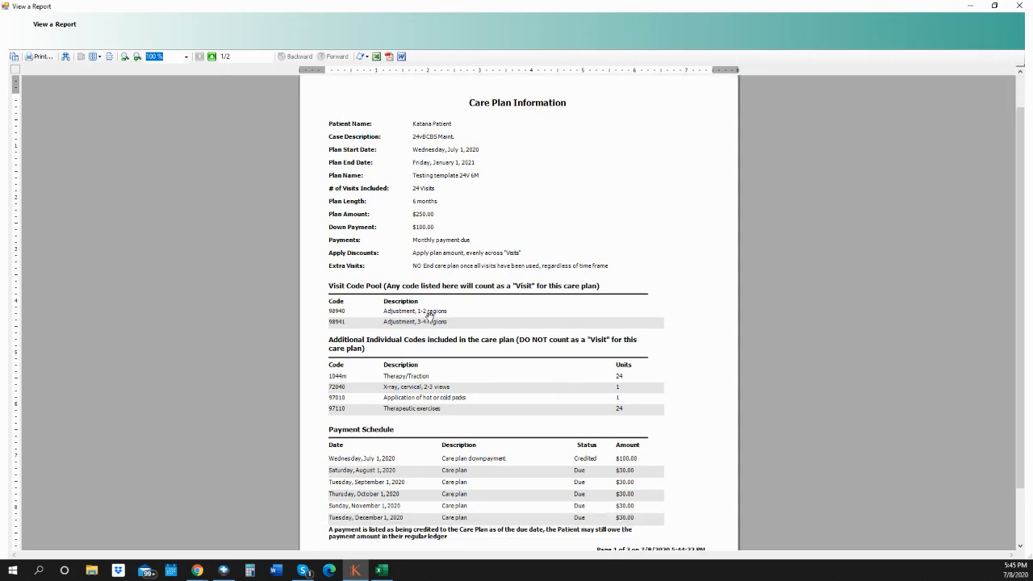
scroll(464, 439, down, 3)
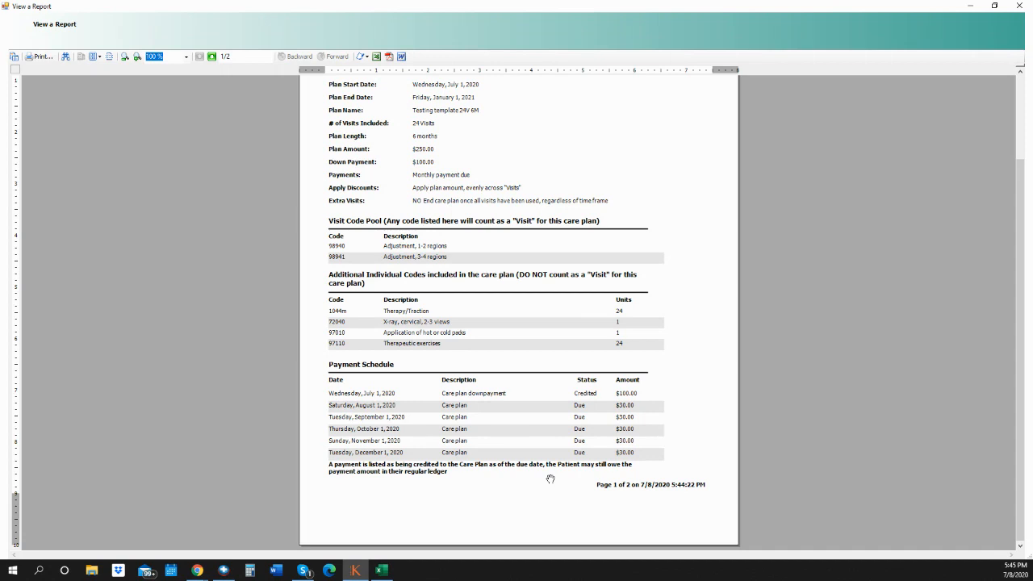
click(1021, 6)
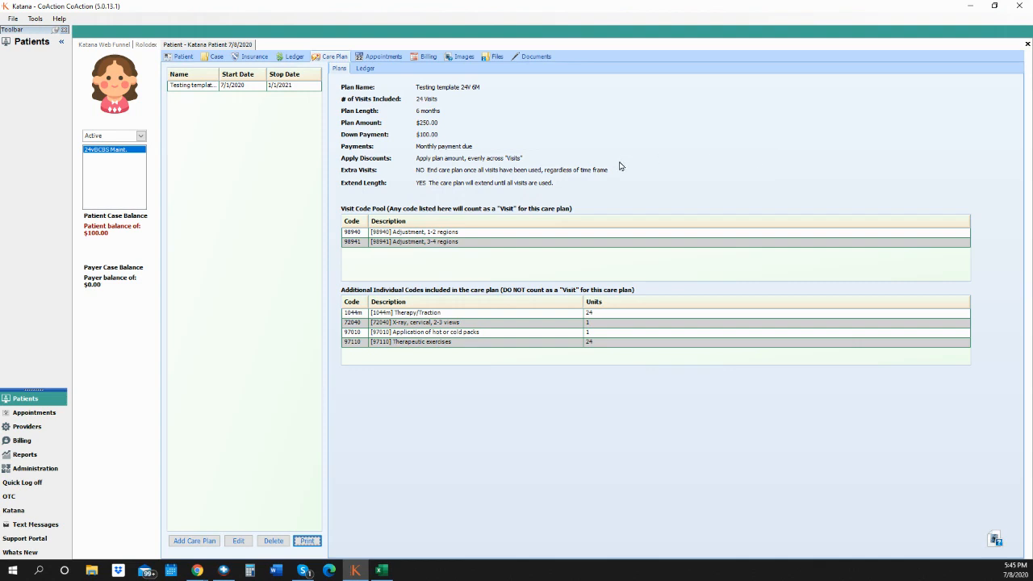
click(367, 70)
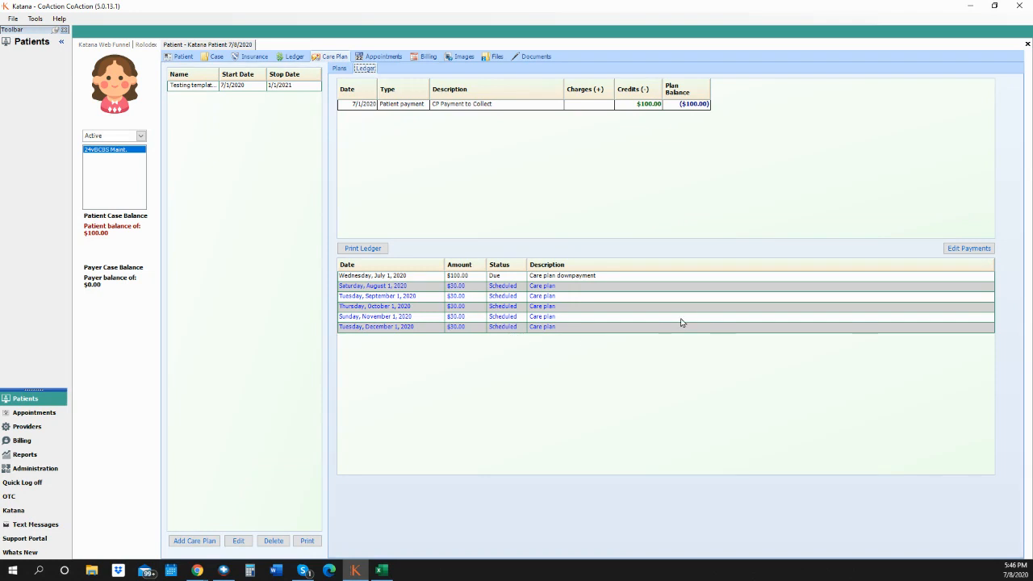
- Edit the payment grid so August 1 is 0.00 and September 1 is 60.00, then save
click(961, 249)
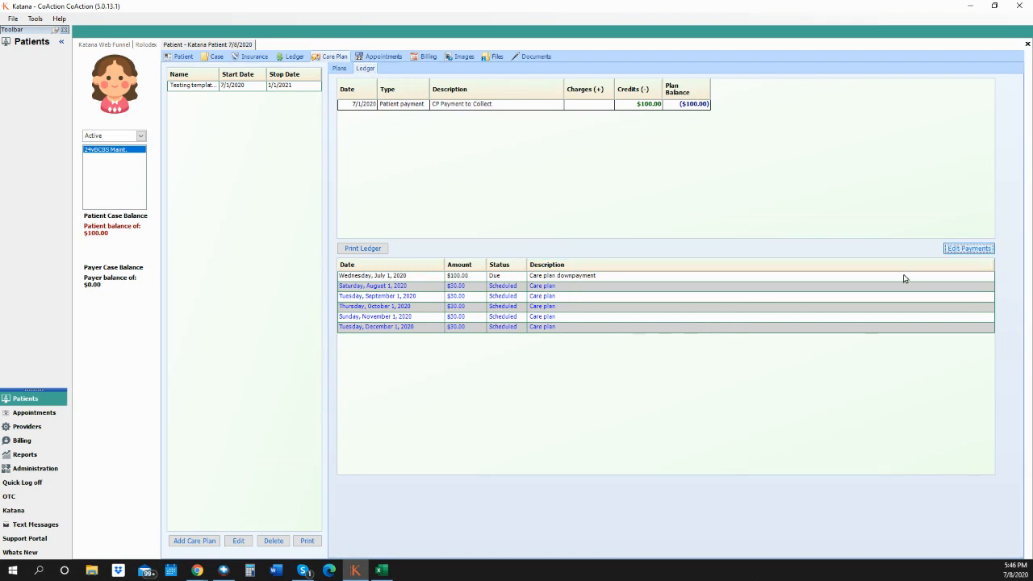
click(446, 281)
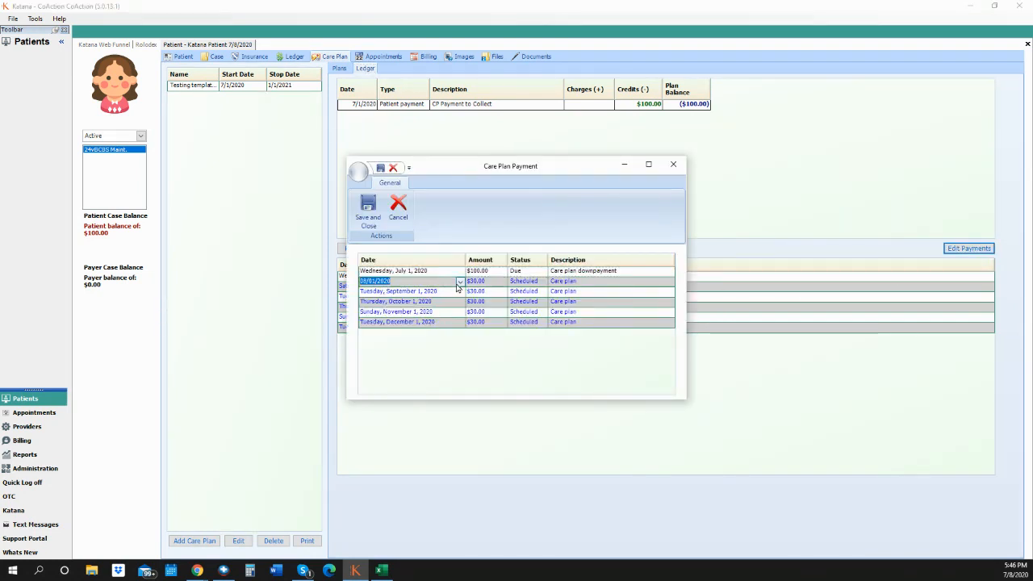
click(460, 282)
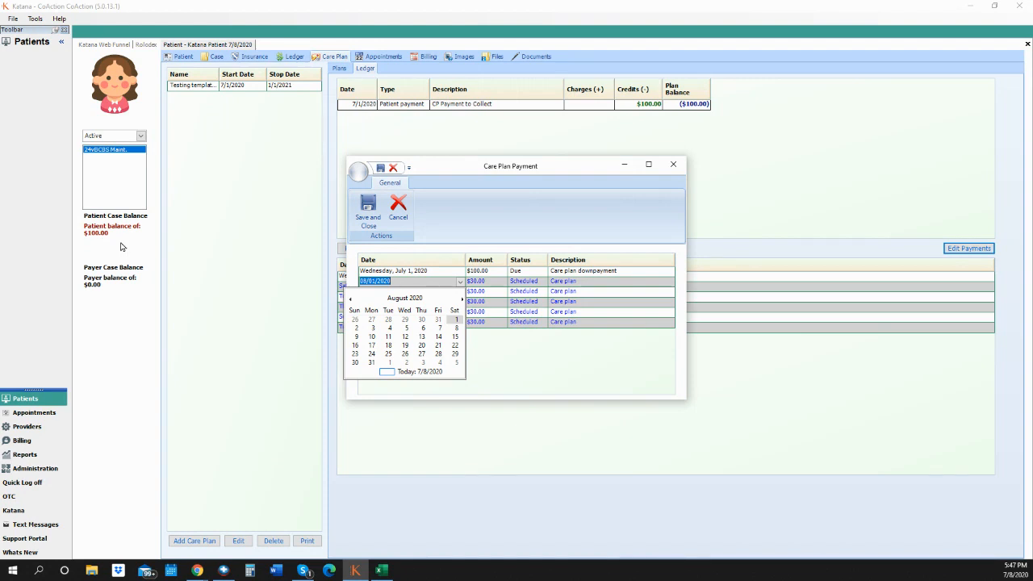
click(505, 289)
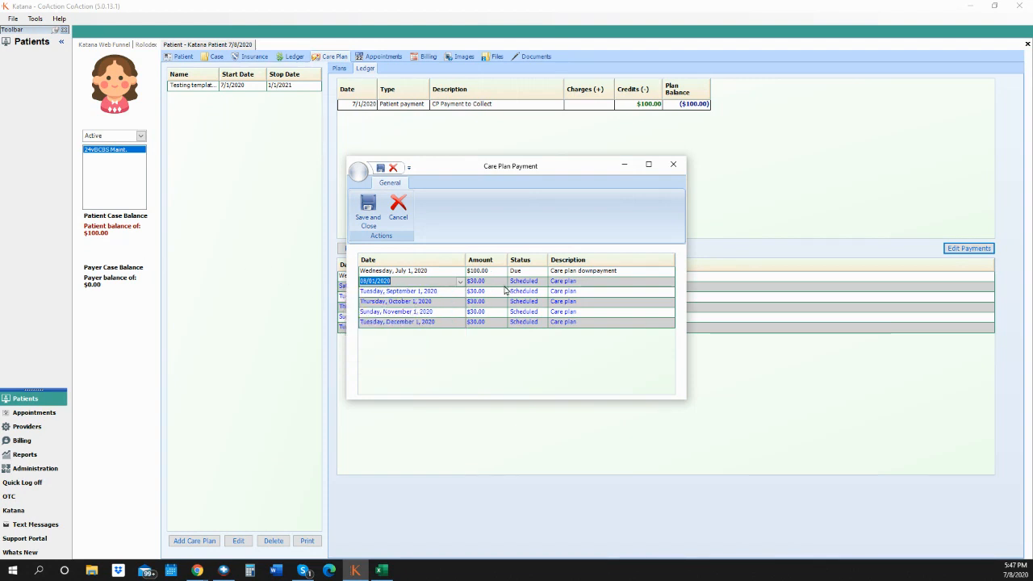
click(494, 281)
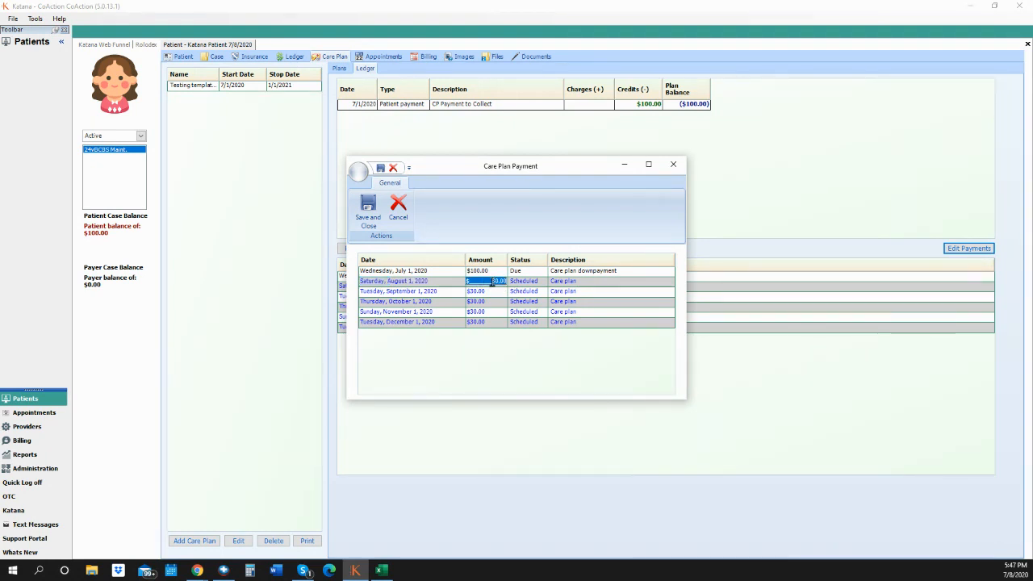
text(50)
click(502, 291)
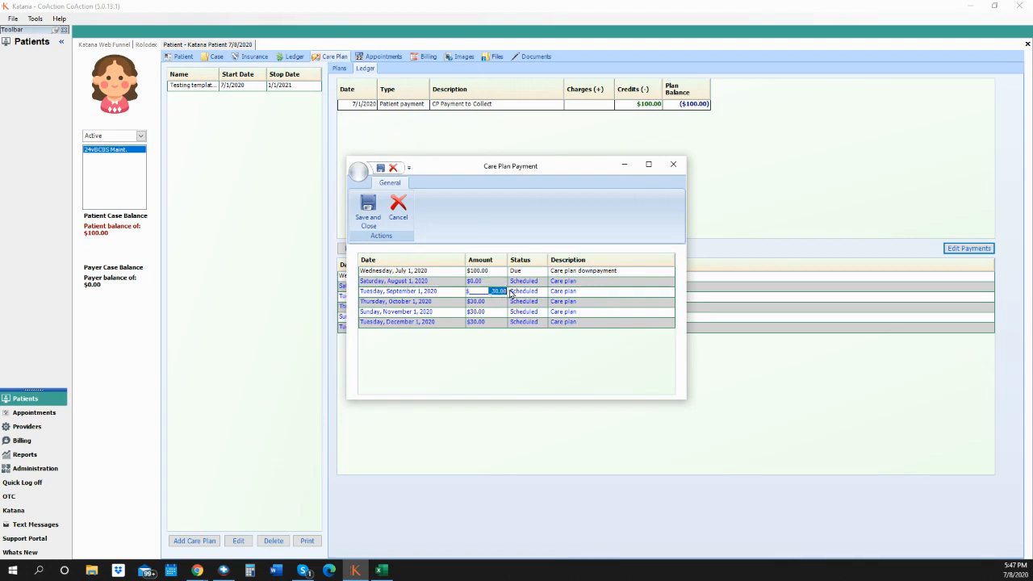
text(60.0)
click(500, 301)
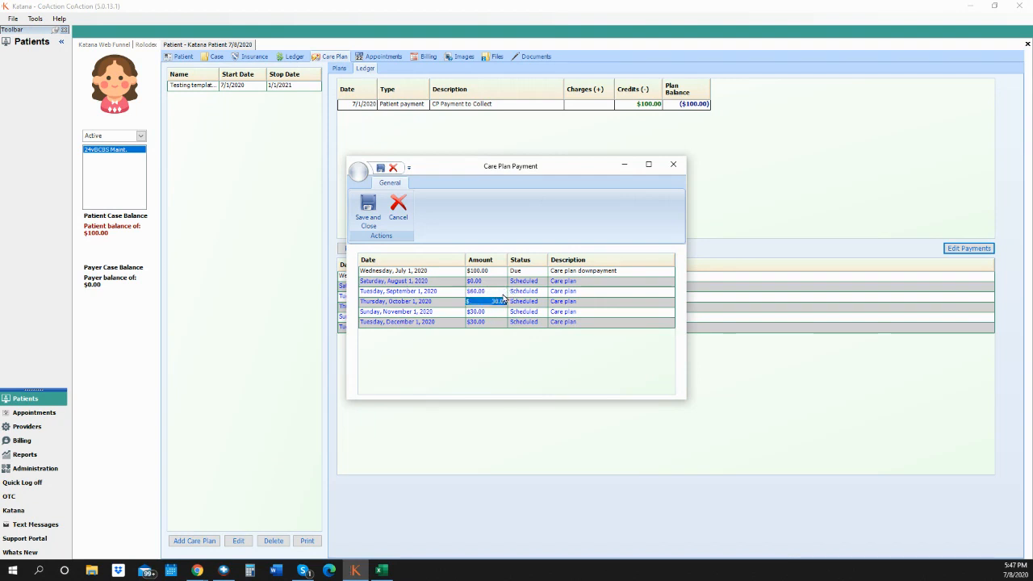
click(503, 294)
click(502, 282)
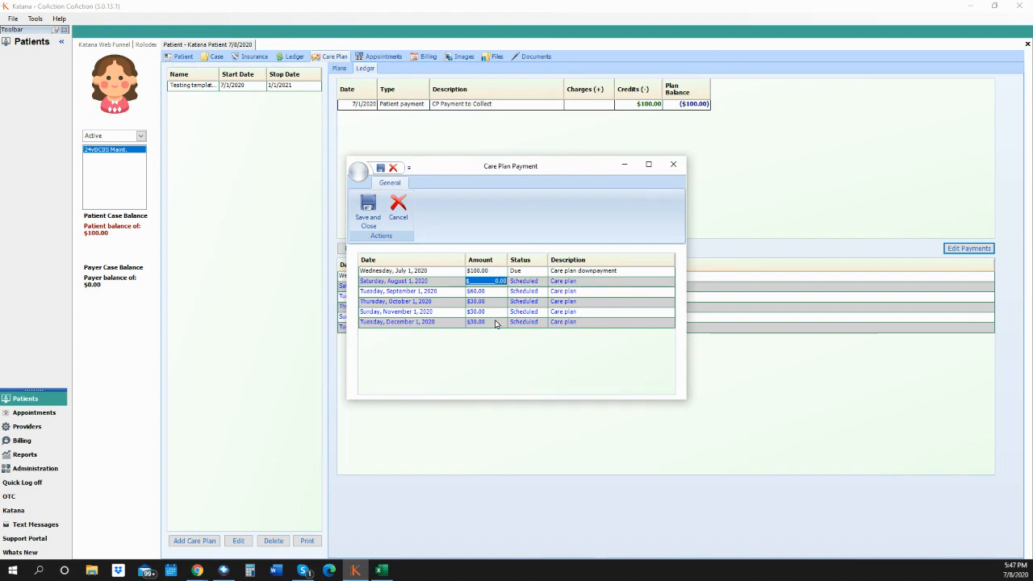
click(368, 212)
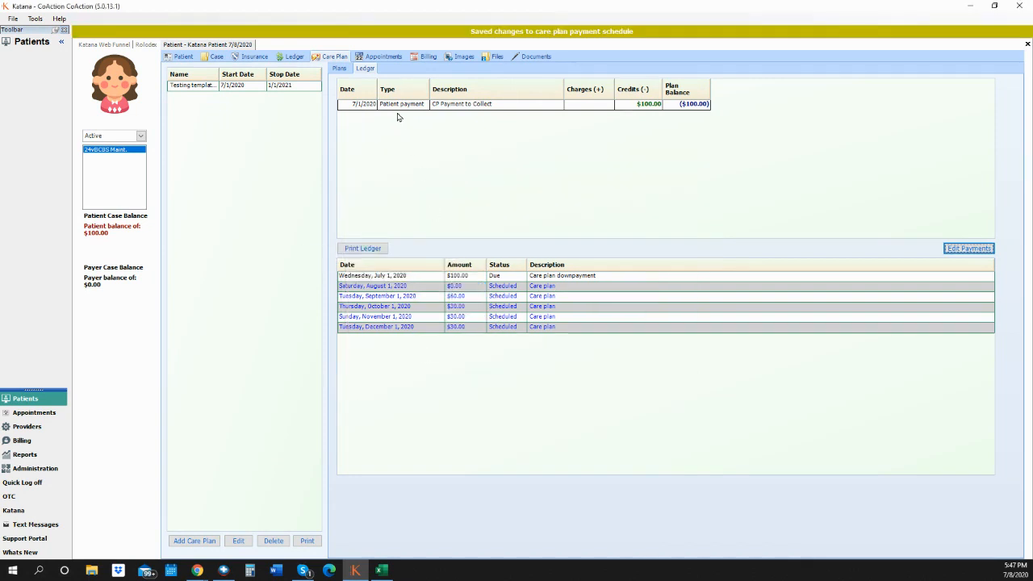
click(308, 541)
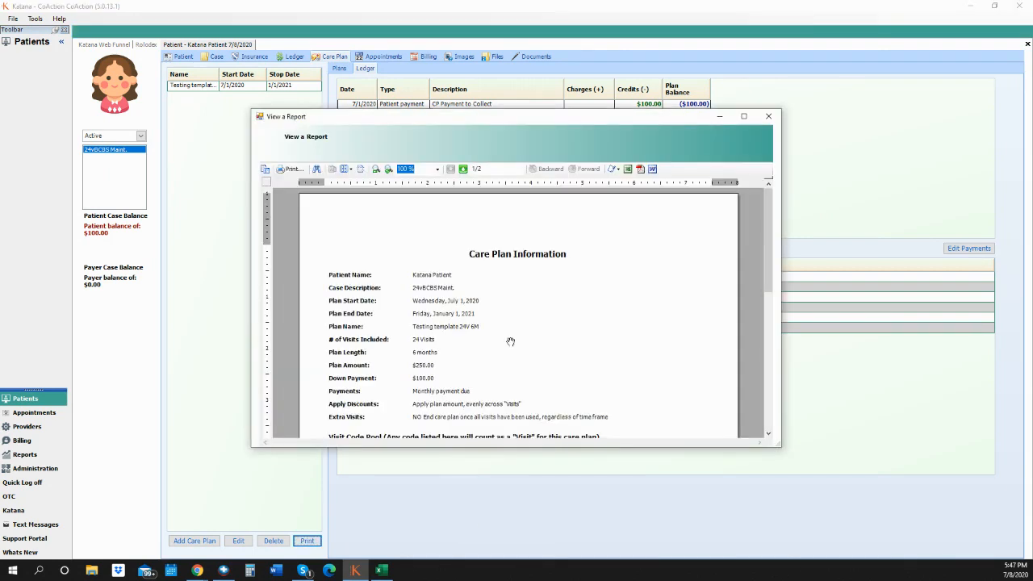
scroll(521, 339, down, 5)
scroll(525, 344, down, 3)
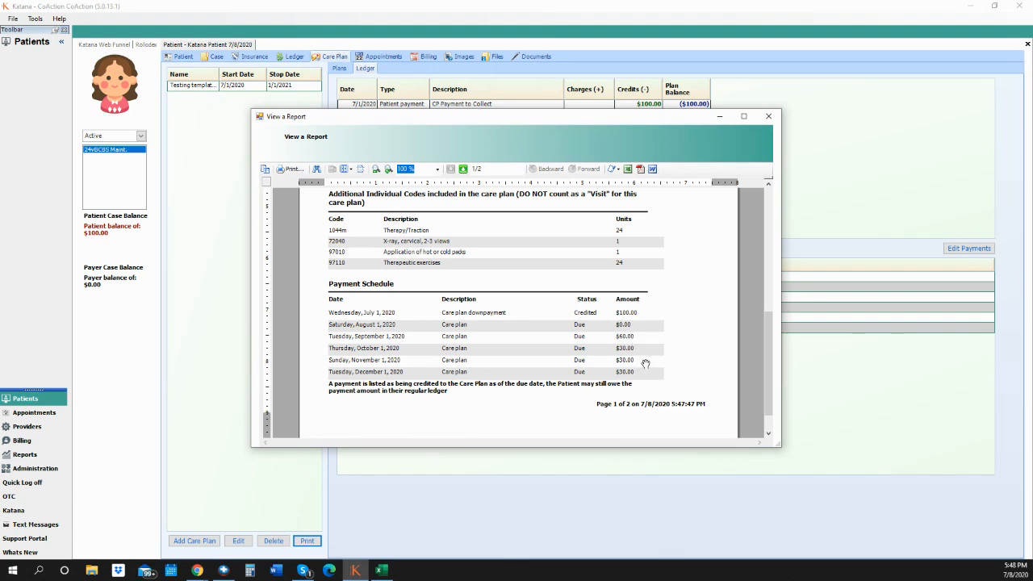
click(768, 116)
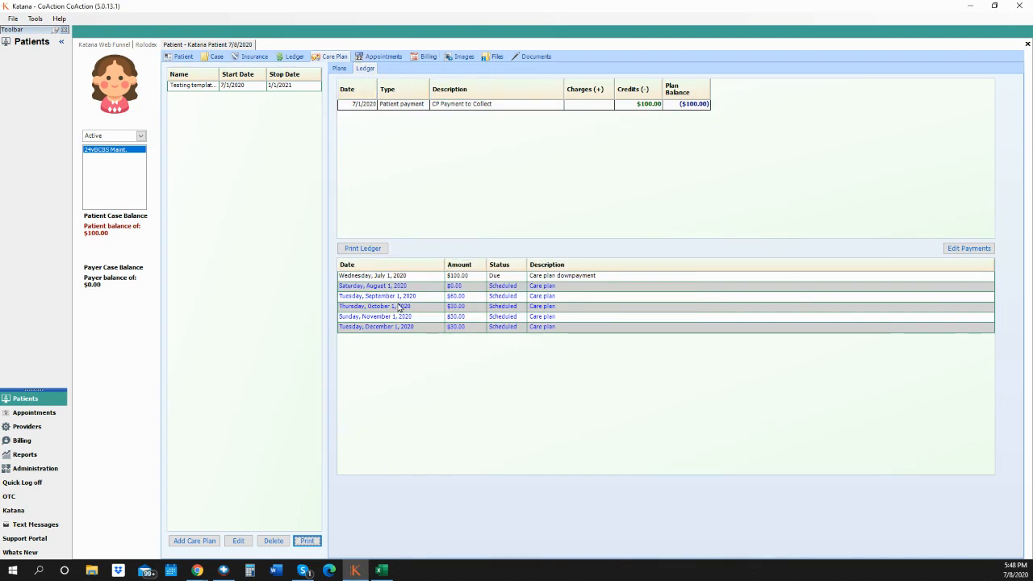
- Select the July 1 downpayment row and switch to the patient's Ledger
click(428, 276)
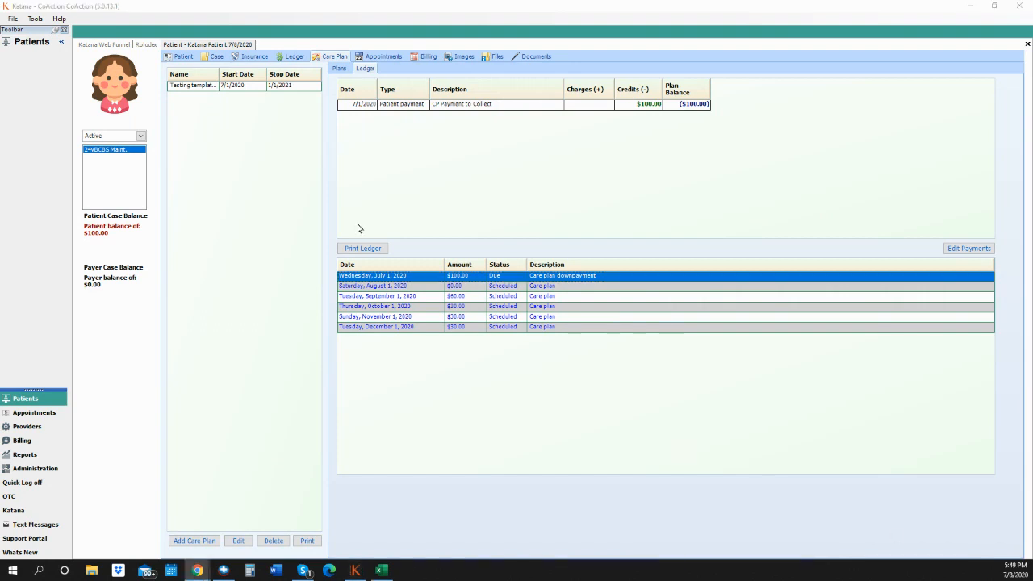
click(293, 58)
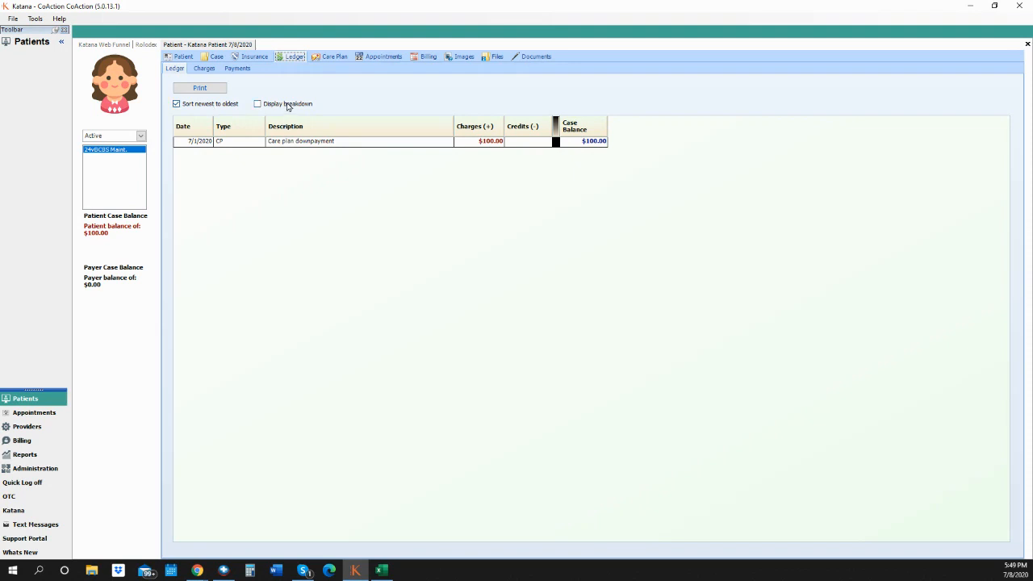
click(258, 106)
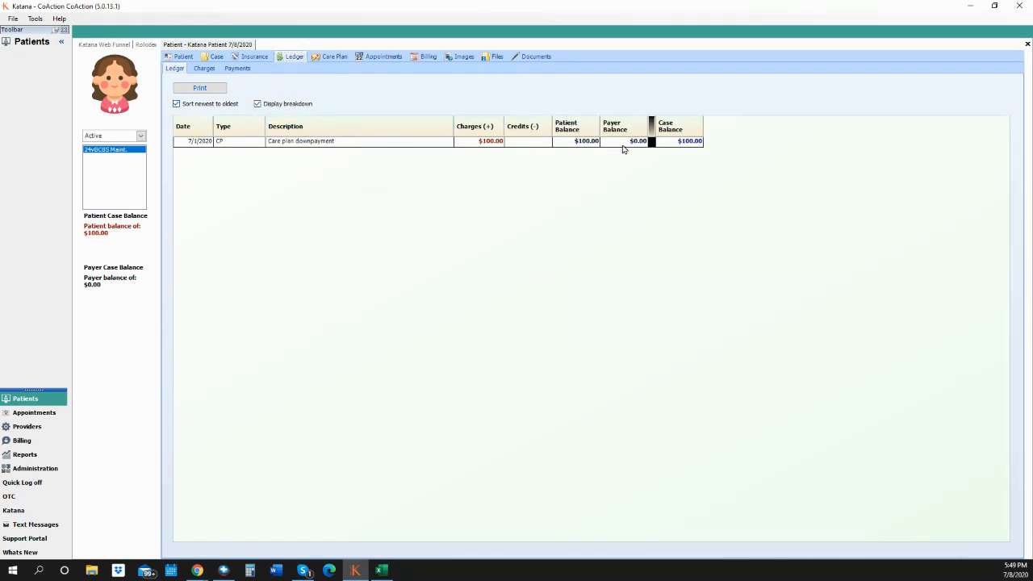
click(258, 104)
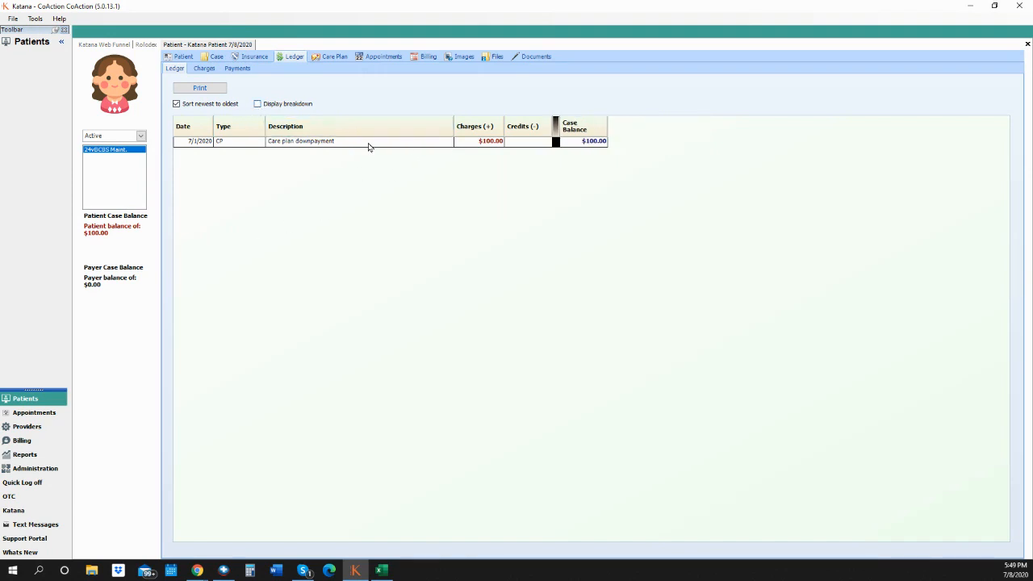
click(206, 71)
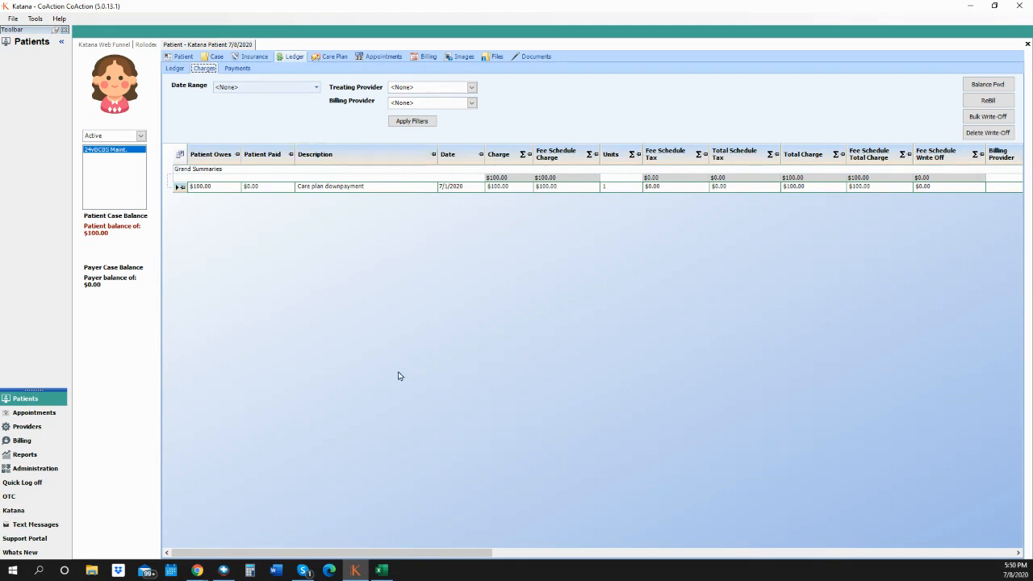
- Add a 100.00 Professional Write Off line to the care plan downpayment charge
double_click(370, 186)
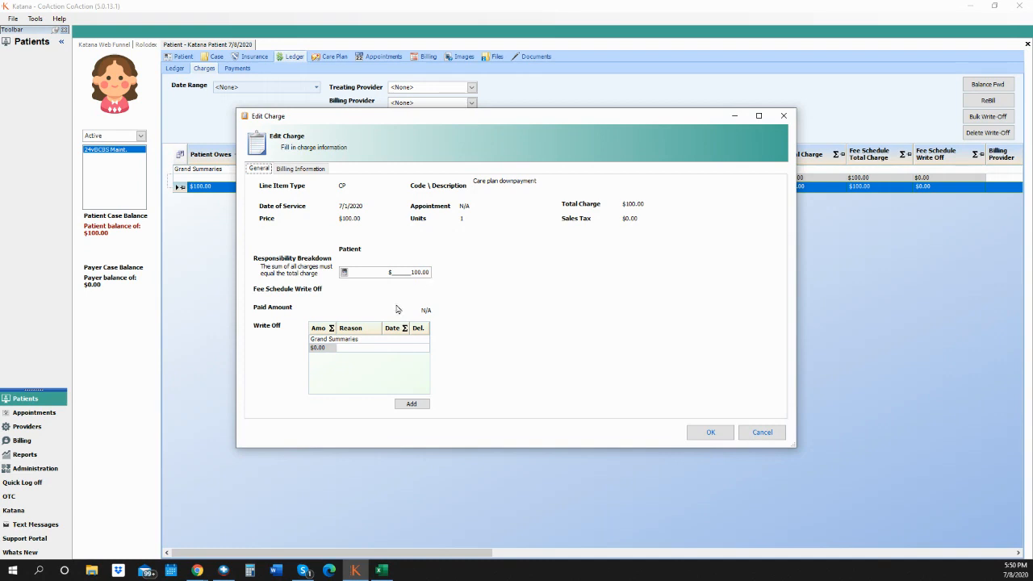
click(412, 404)
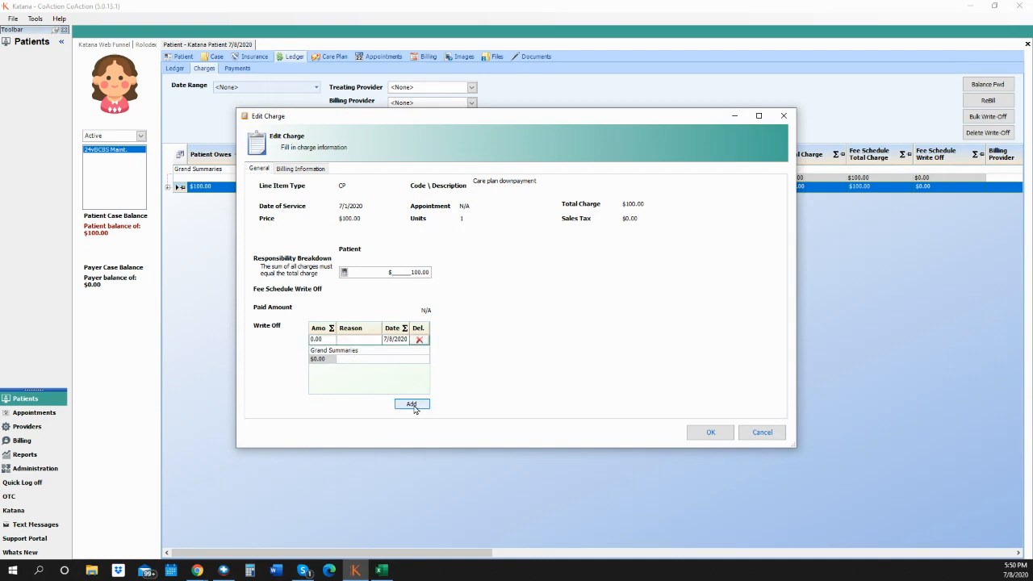
click(327, 340)
click(327, 340)
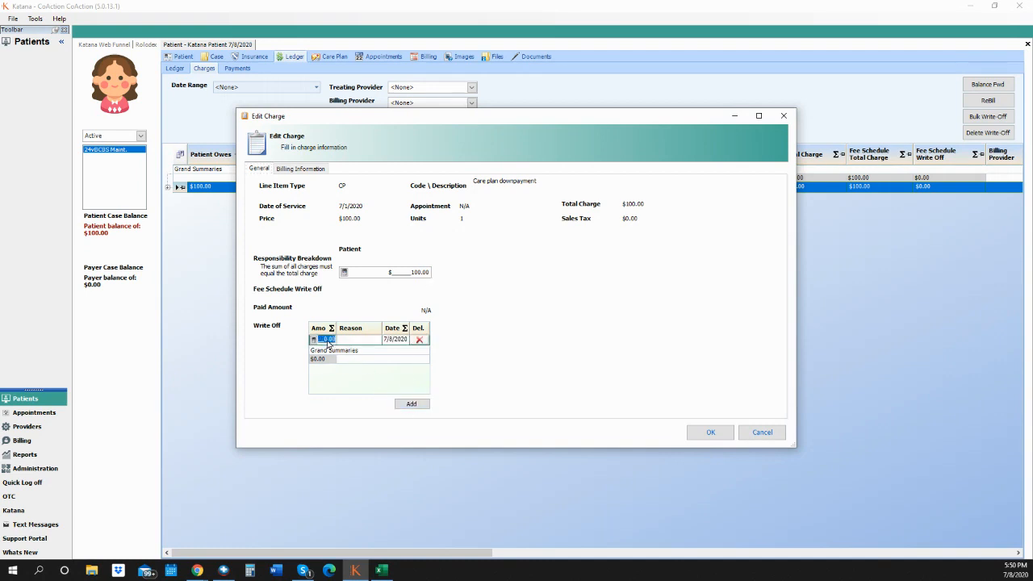
key(BackSpace)
text(100)
click(362, 341)
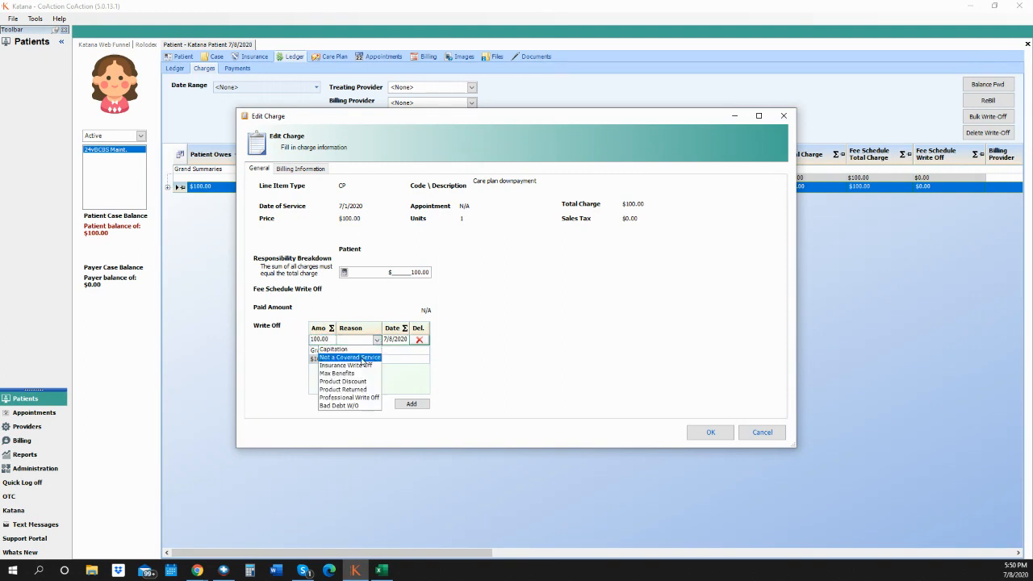
click(364, 358)
click(379, 343)
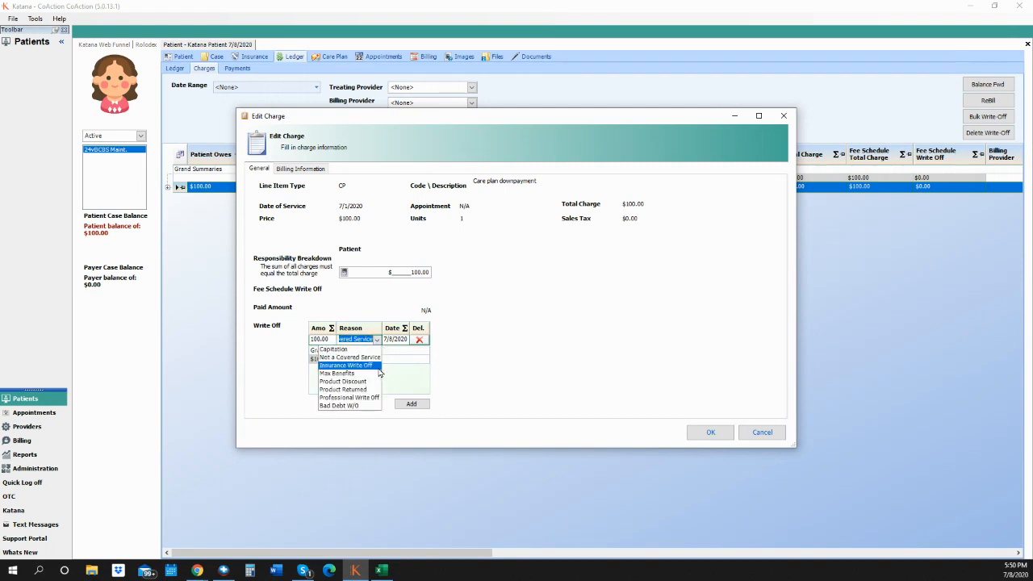
click(361, 398)
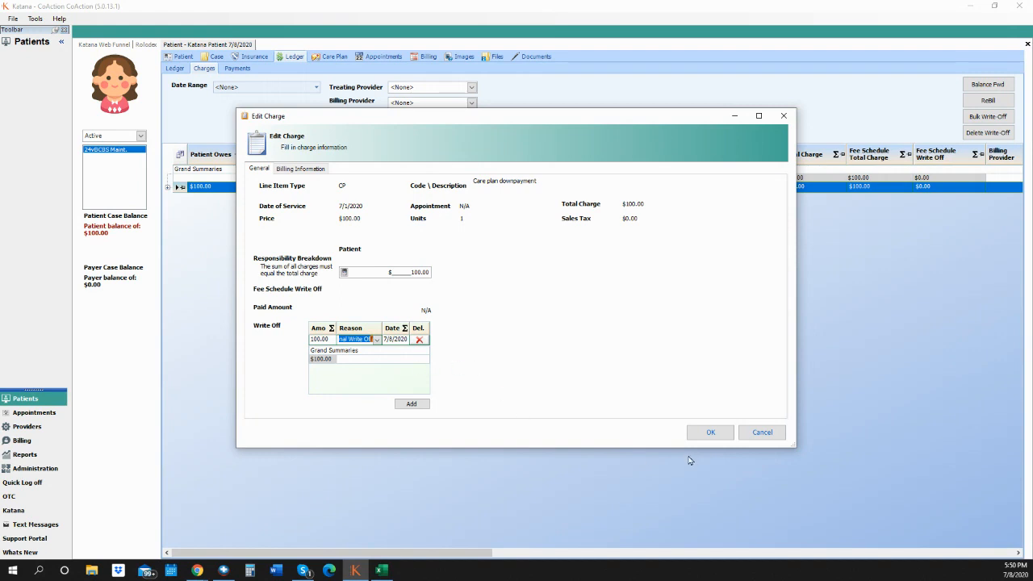
click(712, 433)
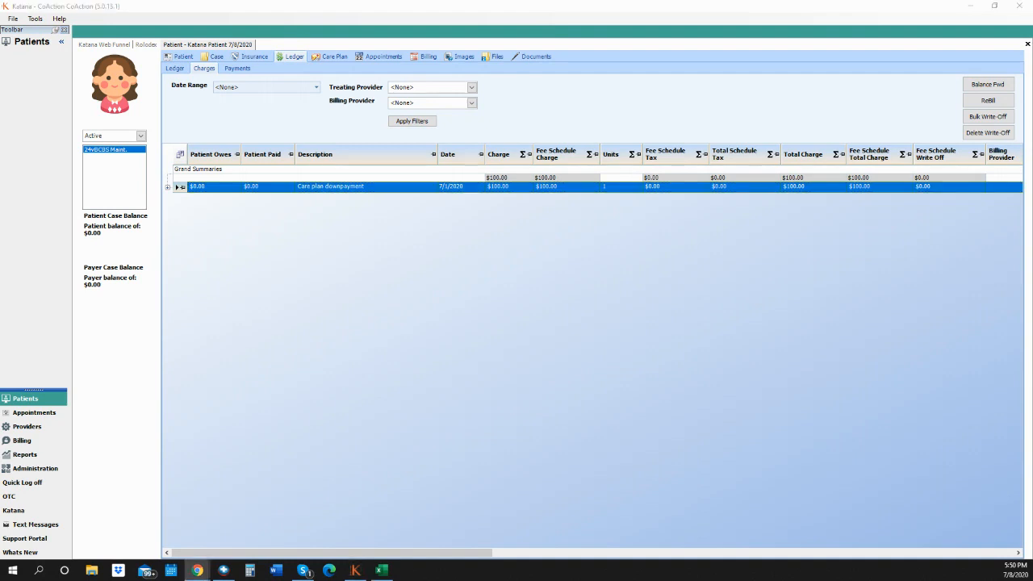
- Enter a Balance Forward with Patient Owes 25.00, no primary payer, and save it
click(985, 87)
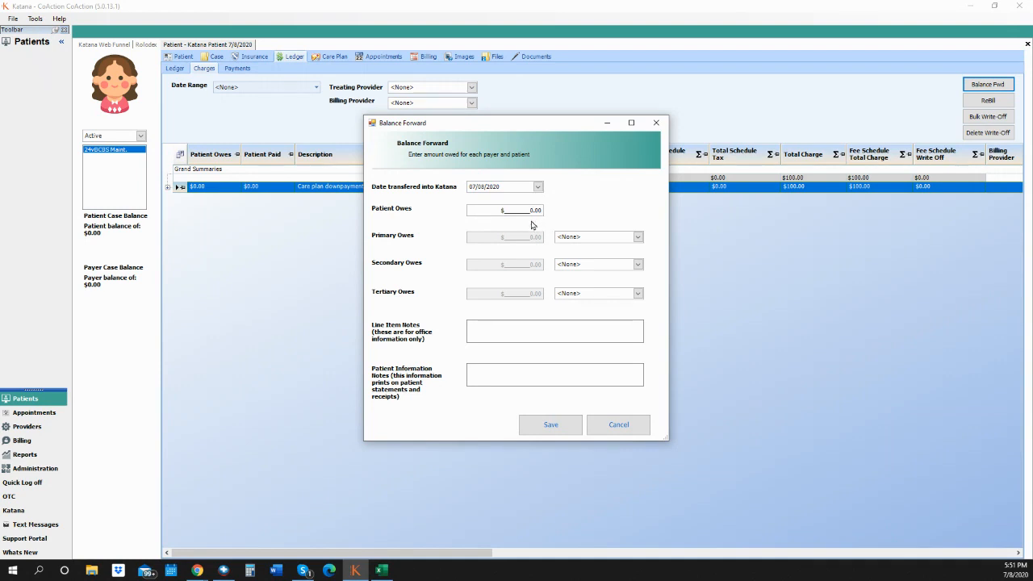
click(638, 237)
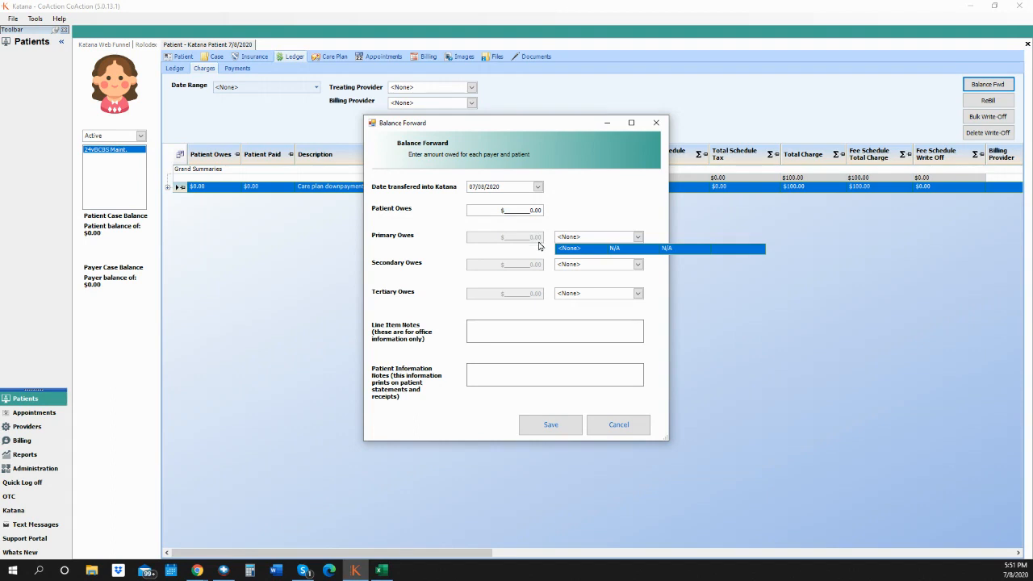
click(532, 213)
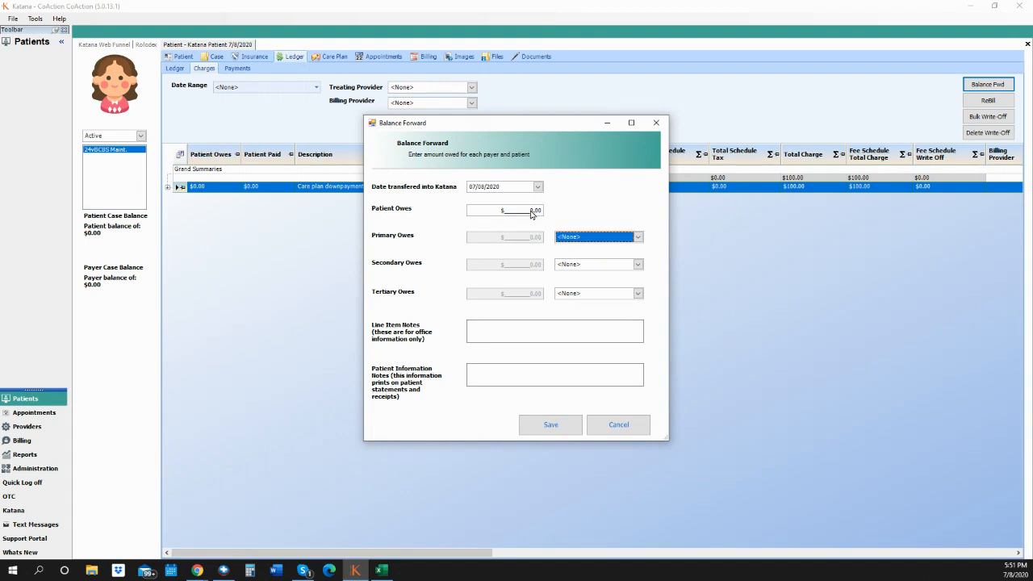
click(530, 210)
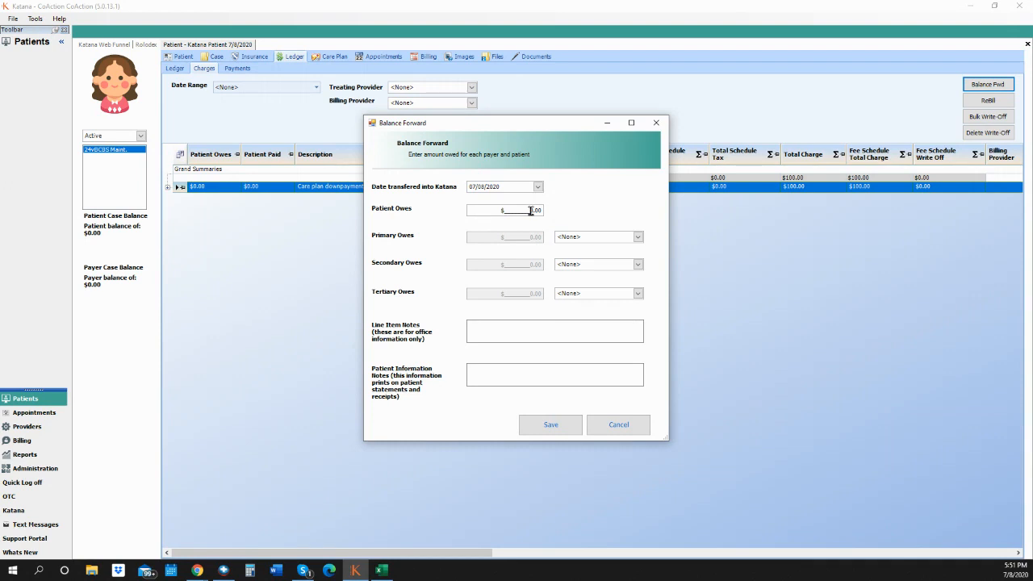
double_click(530, 211)
text(25)
click(487, 330)
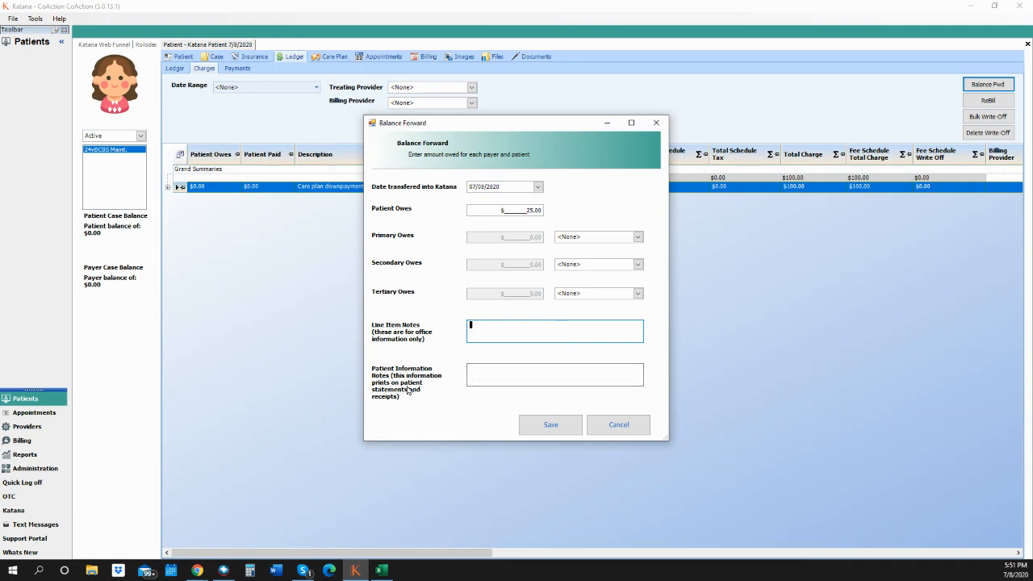
click(470, 382)
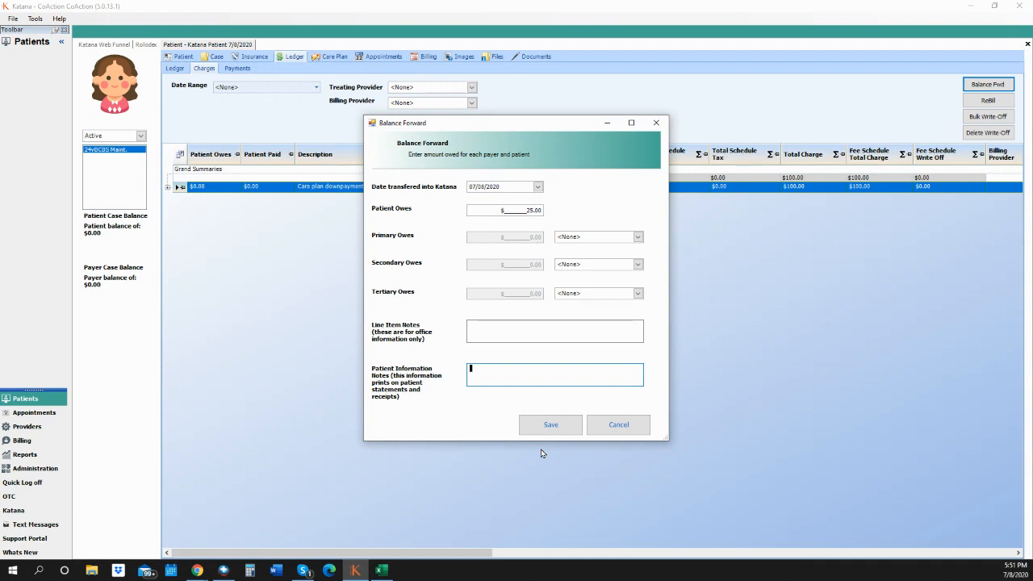
click(556, 431)
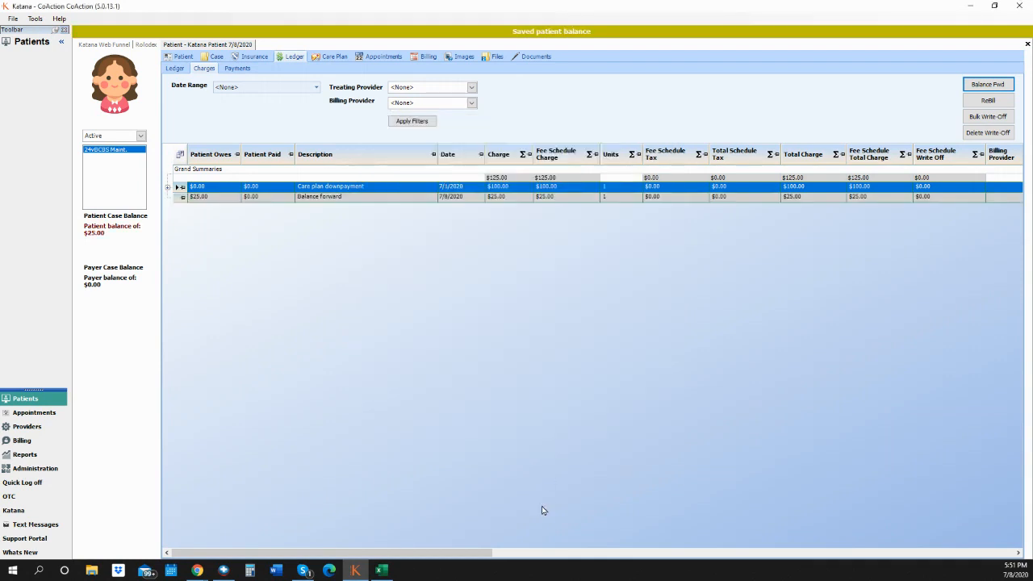
- Select the Balance forward row and switch the ledger to its Payments view
click(380, 198)
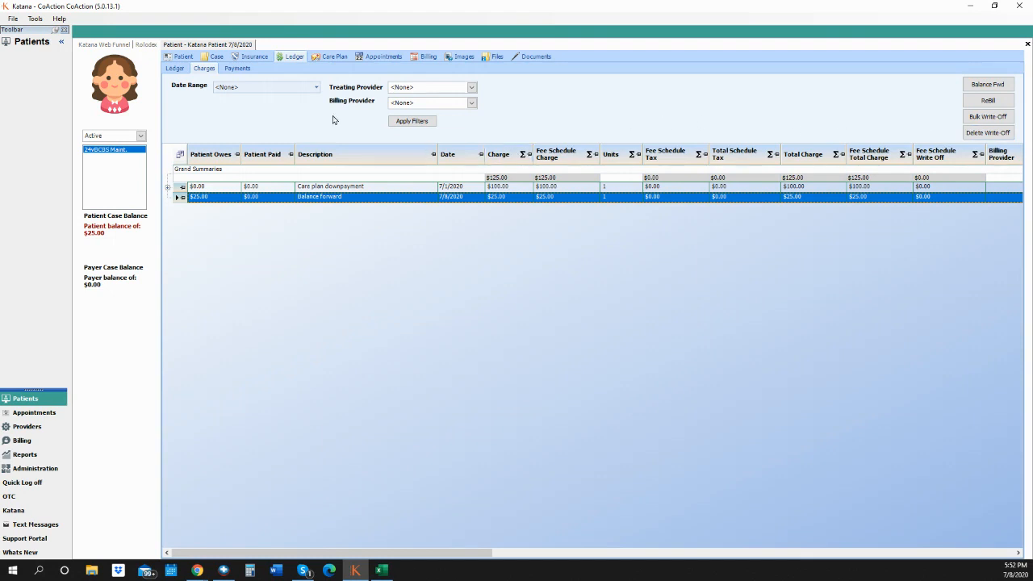
click(237, 68)
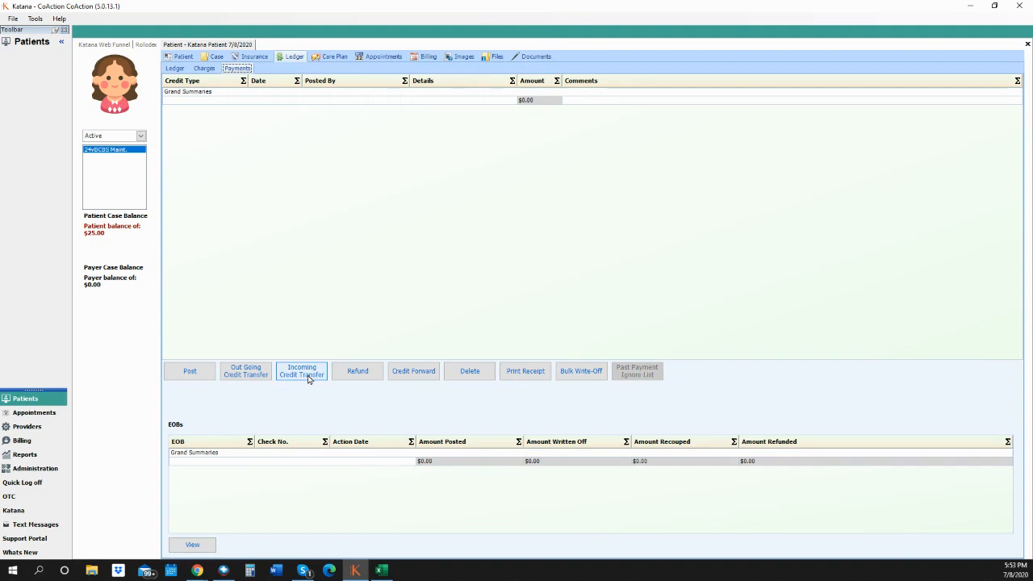
- Create a Credit Forward with a 500.00 patient credit amount and save it
click(412, 377)
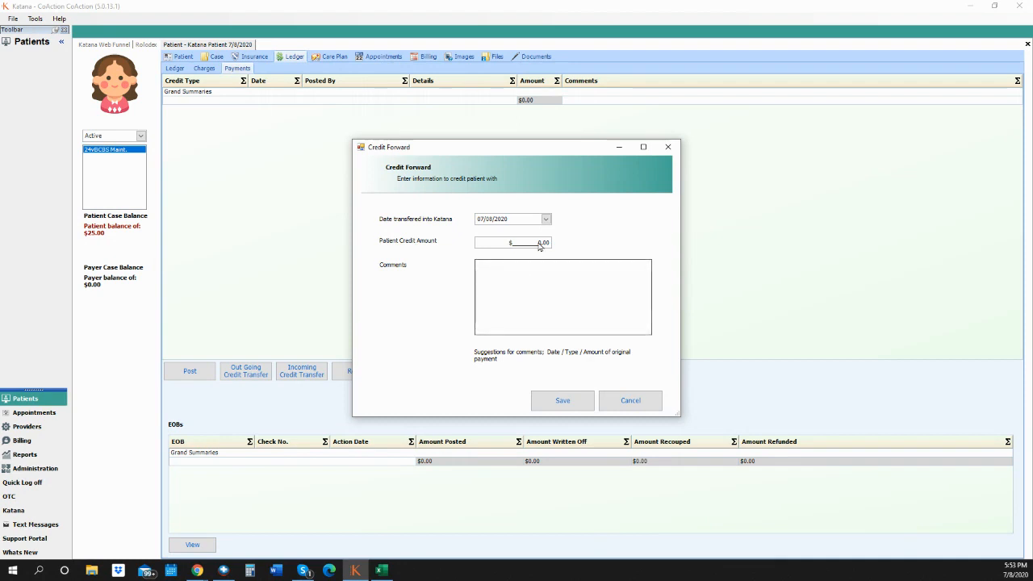
drag(536, 242, 567, 249)
text(50)
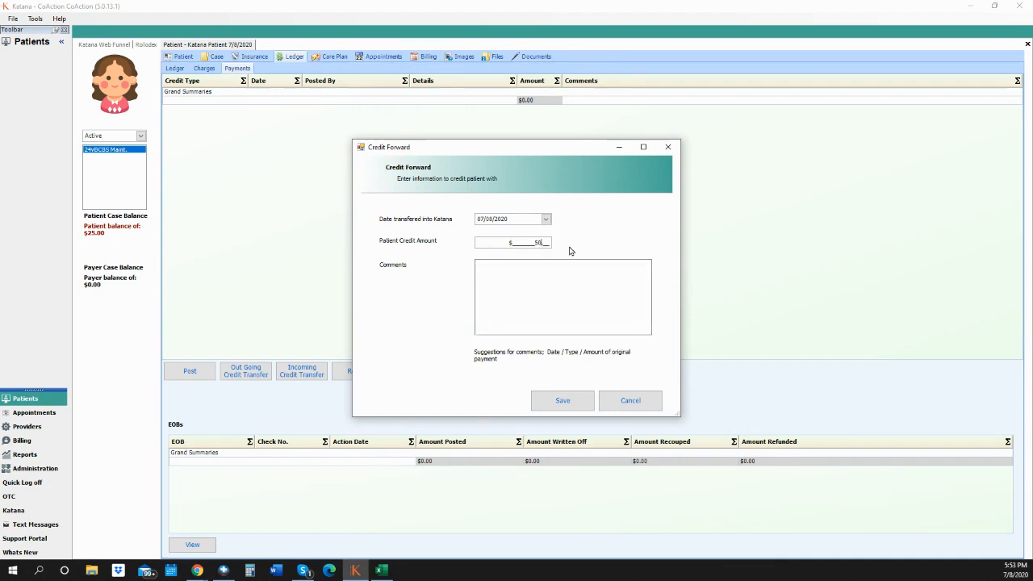
click(574, 260)
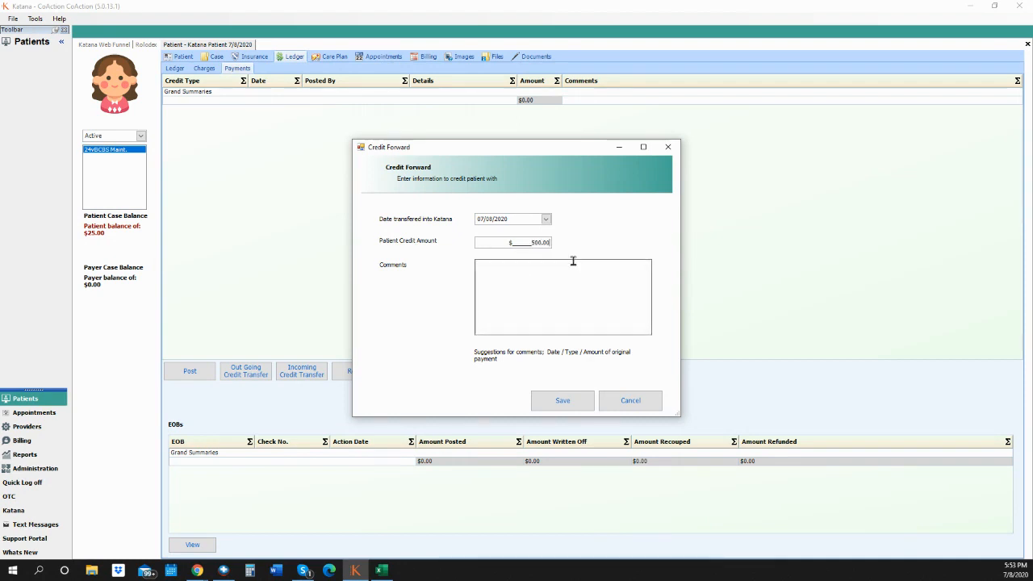
click(541, 281)
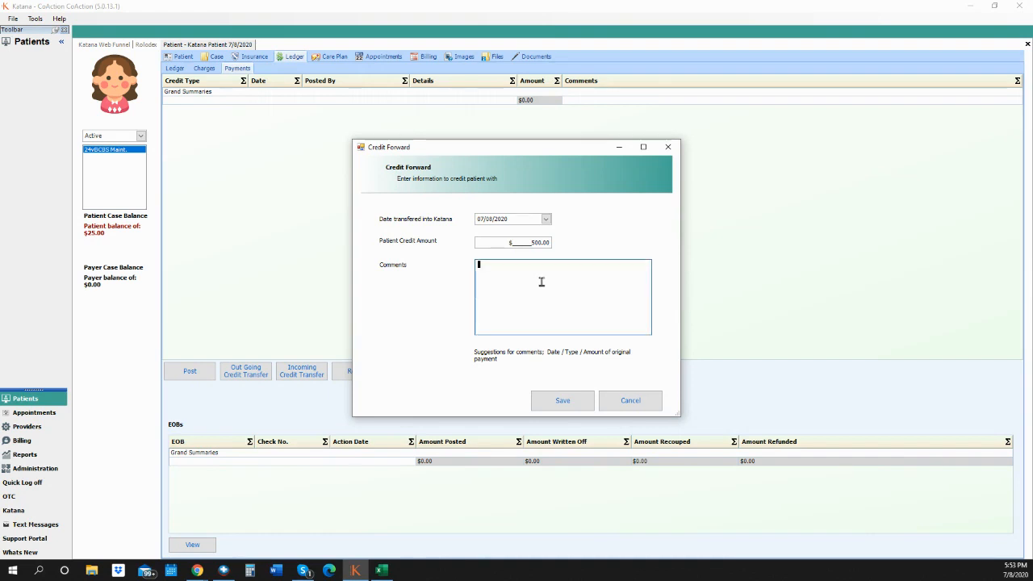
click(561, 401)
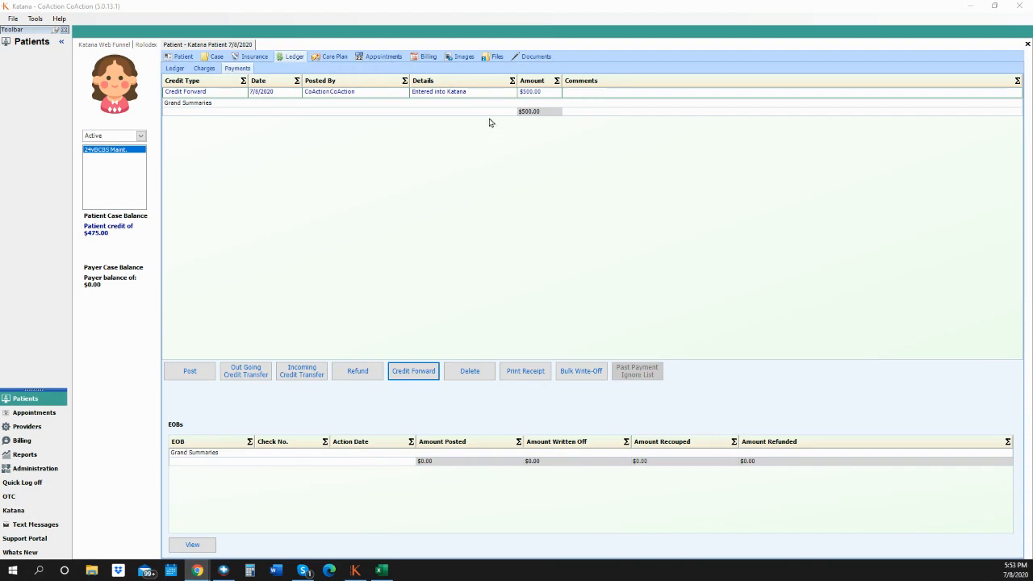
- Delete the $500.00 Credit Forward row, confirming Yes in the delete prompt
click(463, 94)
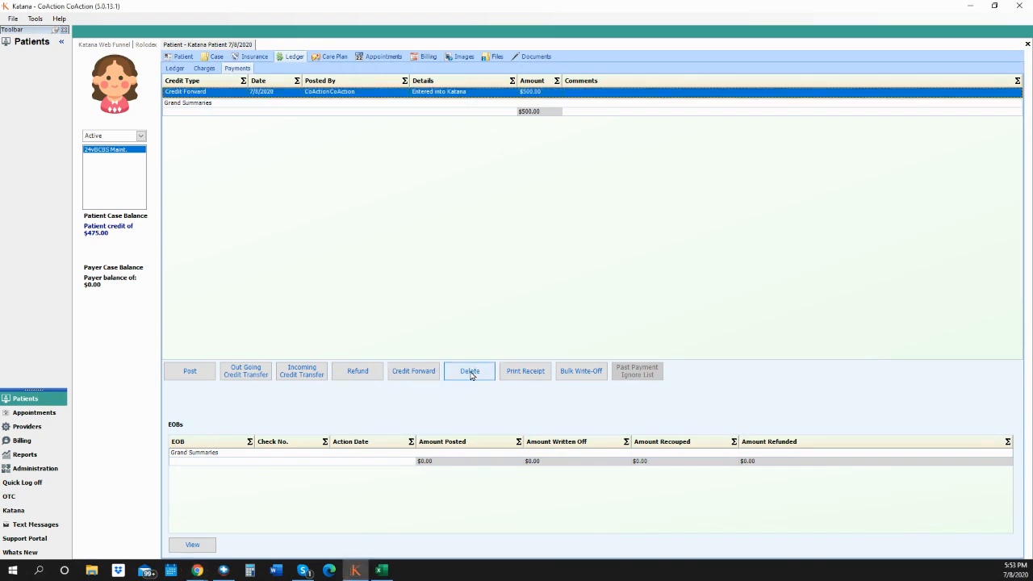
click(476, 371)
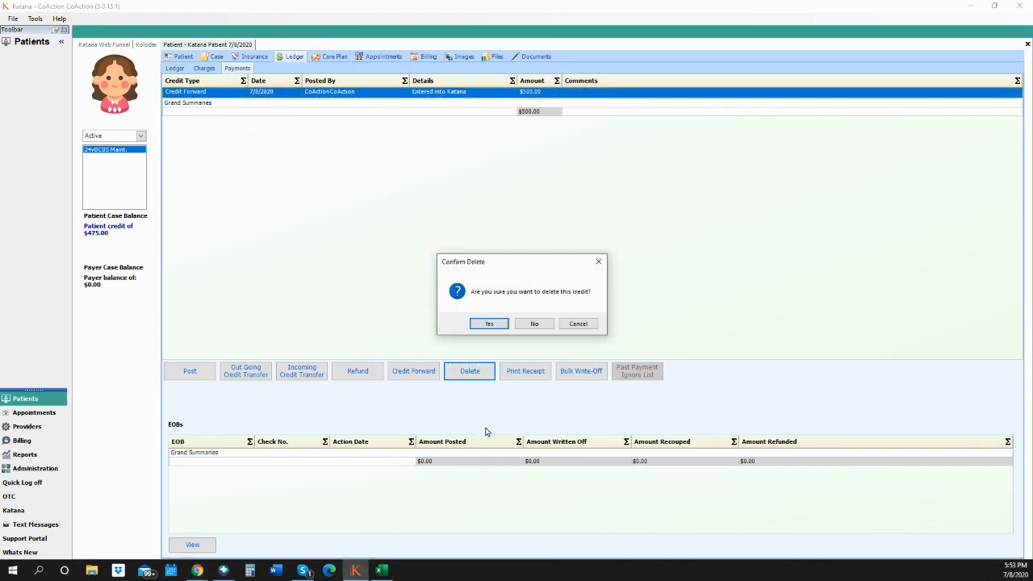
click(491, 324)
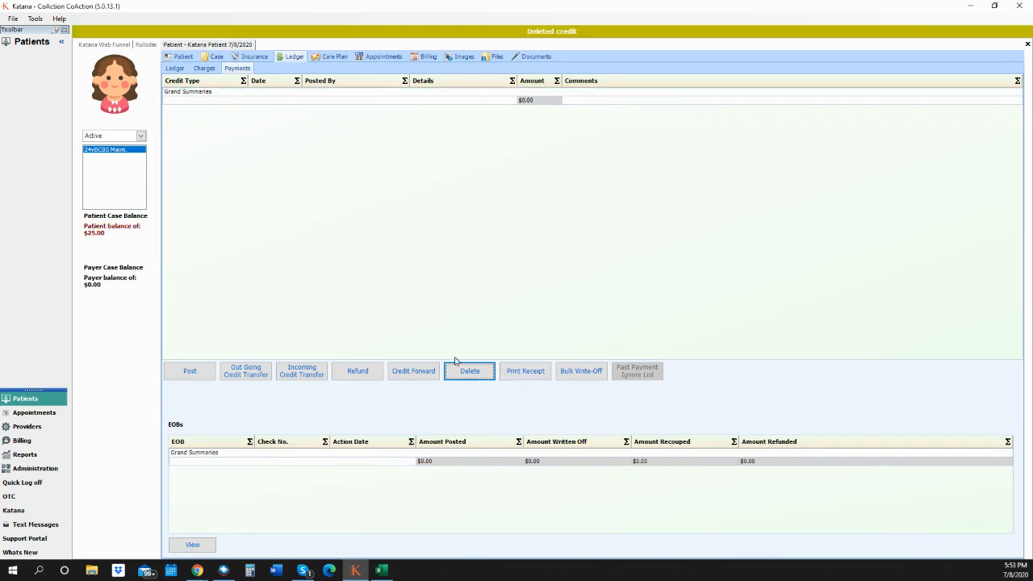
click(188, 371)
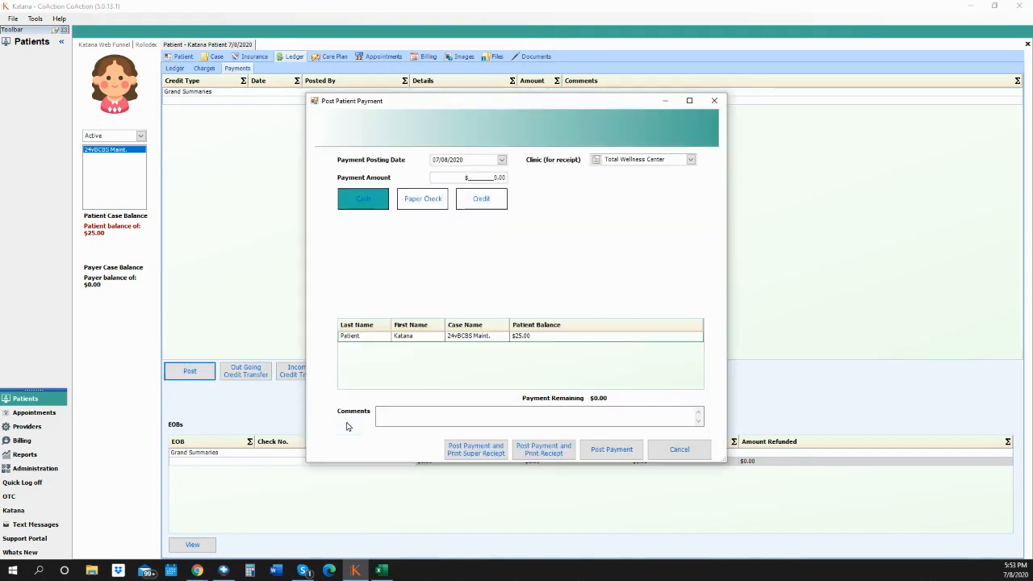
- Post a 100.00 cash payment from the patient and select the new payment row
click(489, 177)
text(100)
click(373, 203)
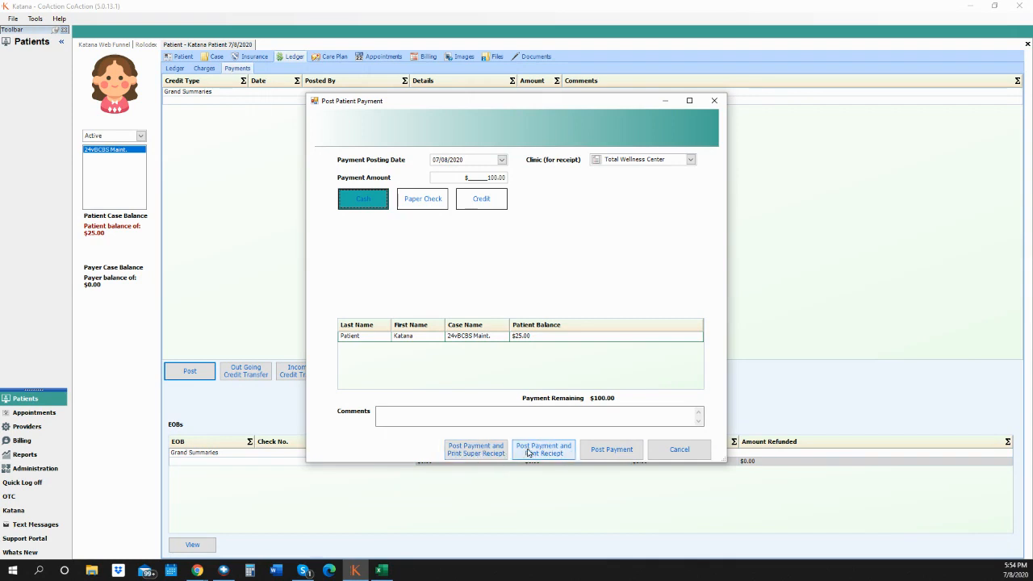
click(614, 456)
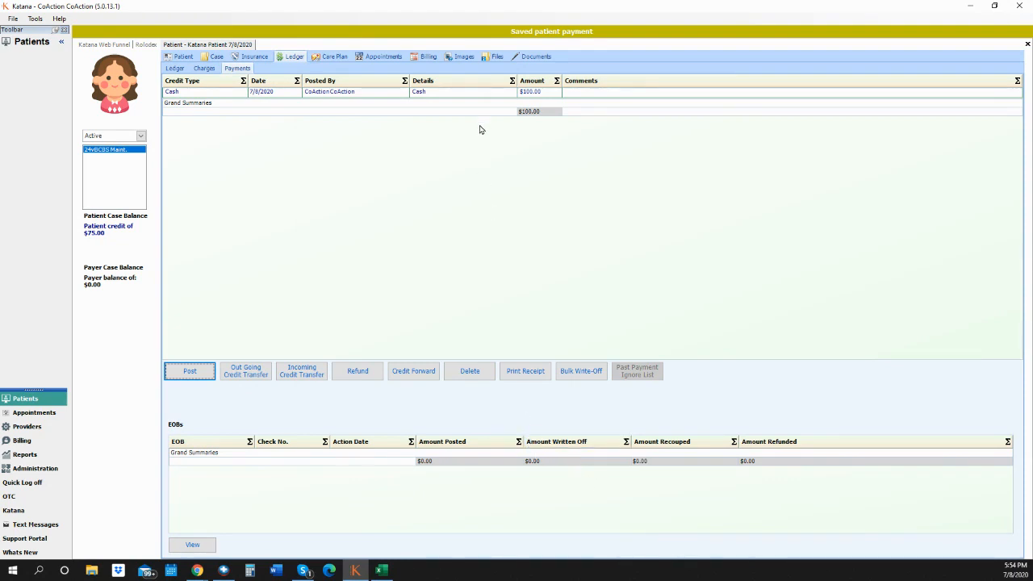
click(464, 92)
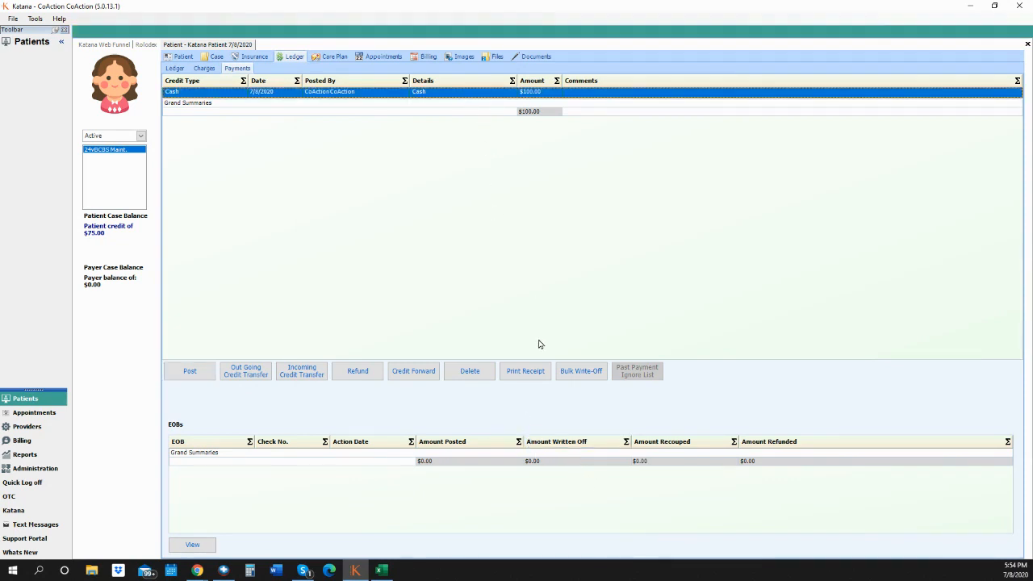
click(519, 372)
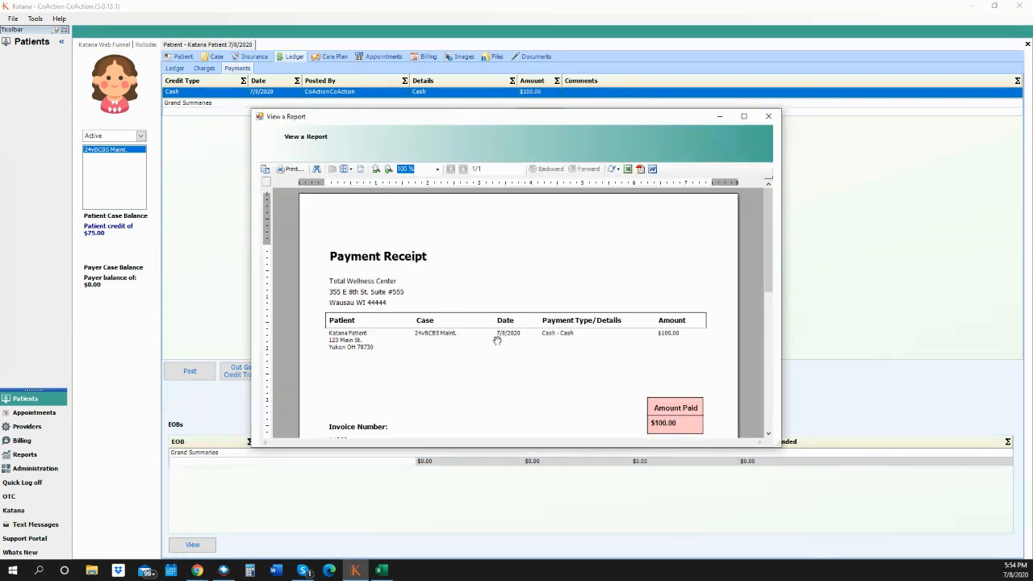
click(768, 116)
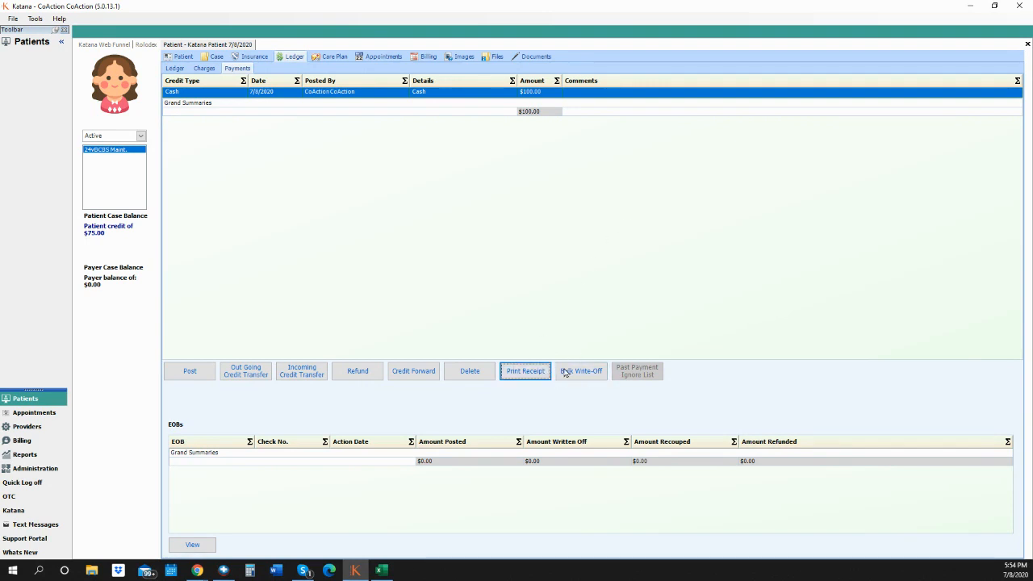
- Try a bulk write-off, which has nothing to write off, then show the Images section
click(600, 373)
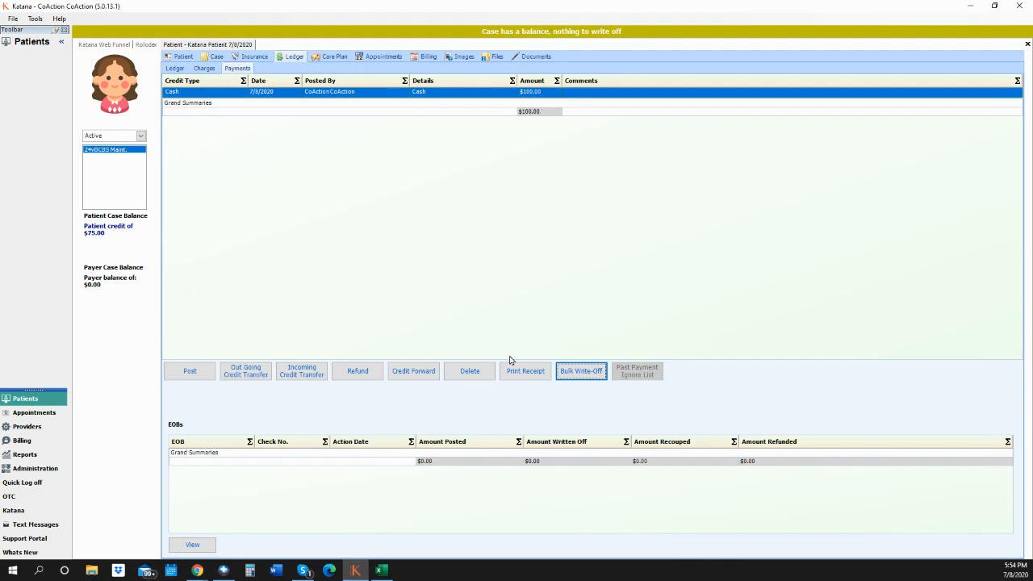
click(584, 382)
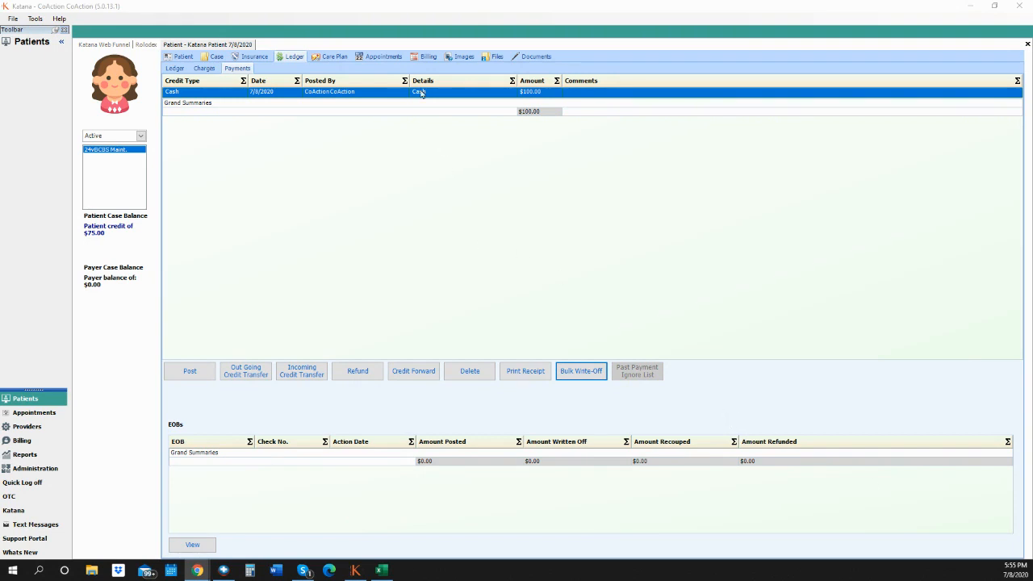
click(459, 58)
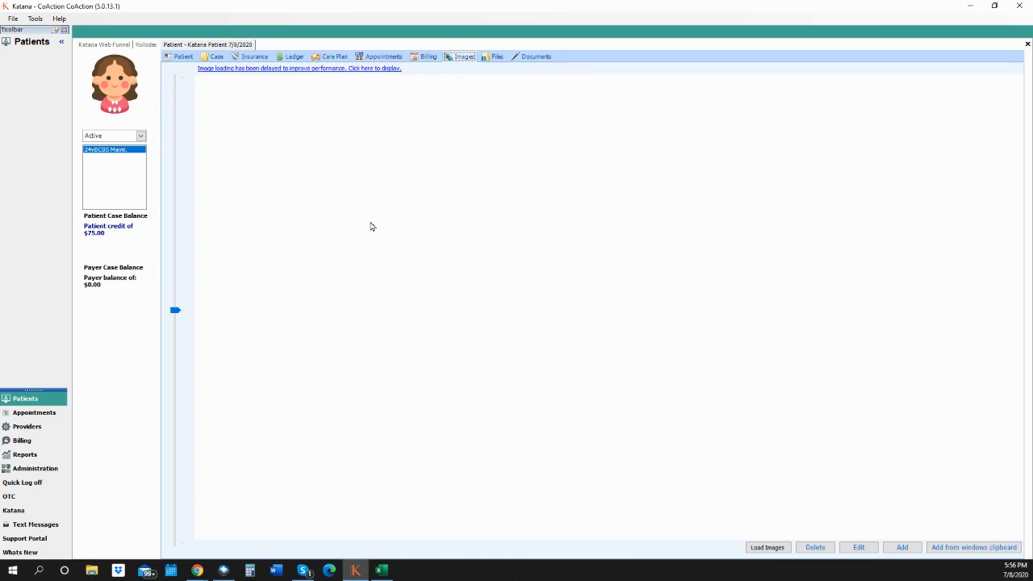
- Add the Klogo.png image file to the patient's Images
click(903, 548)
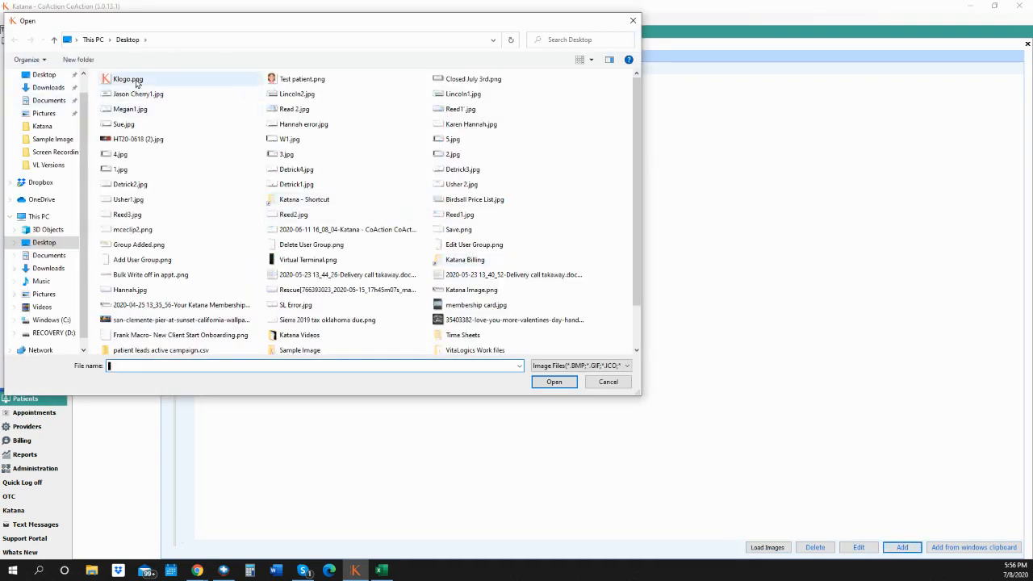
click(127, 79)
click(554, 382)
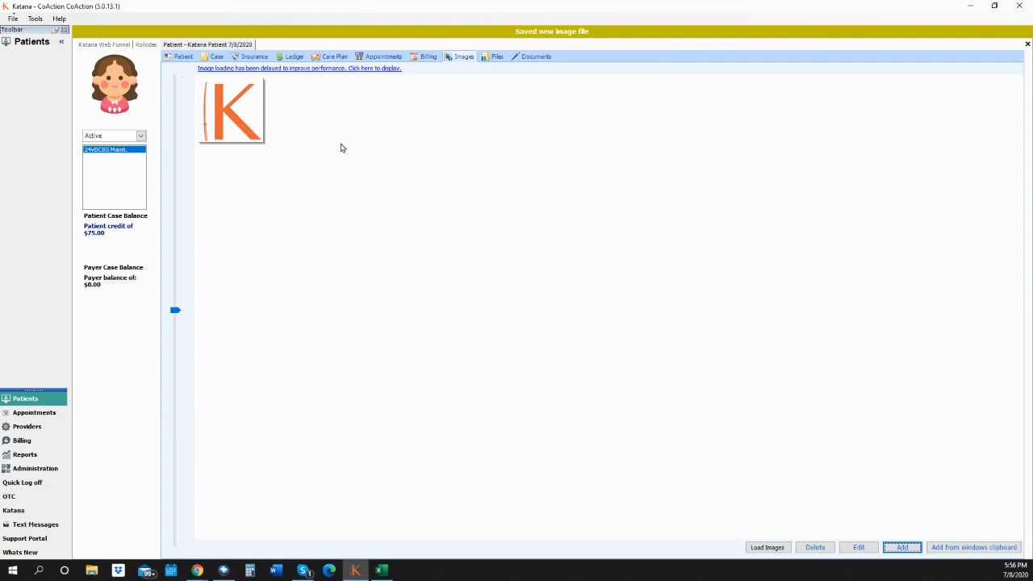
- Reopen the patient, load the stored images, then show the patient's Files list
click(1028, 45)
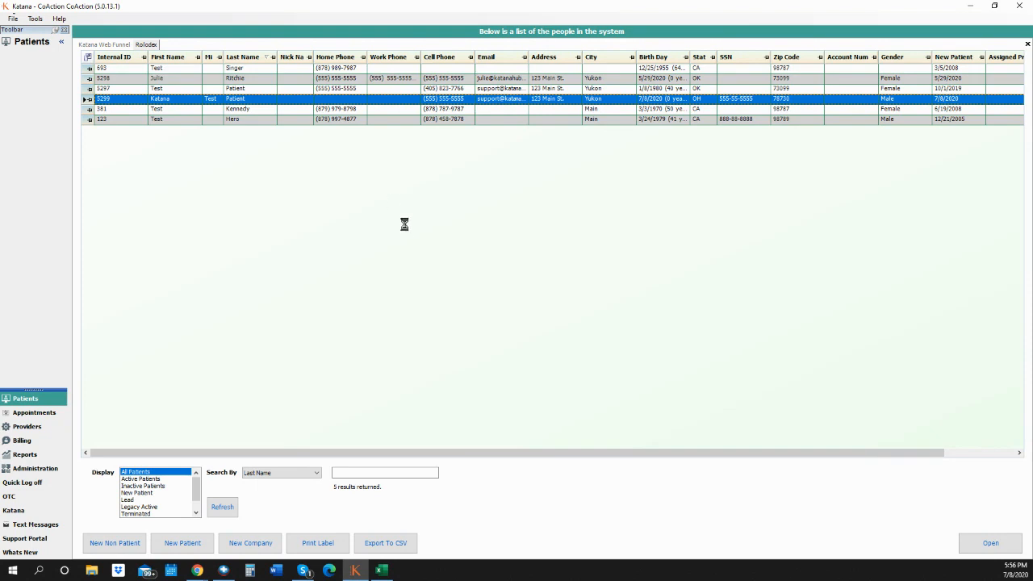
click(461, 56)
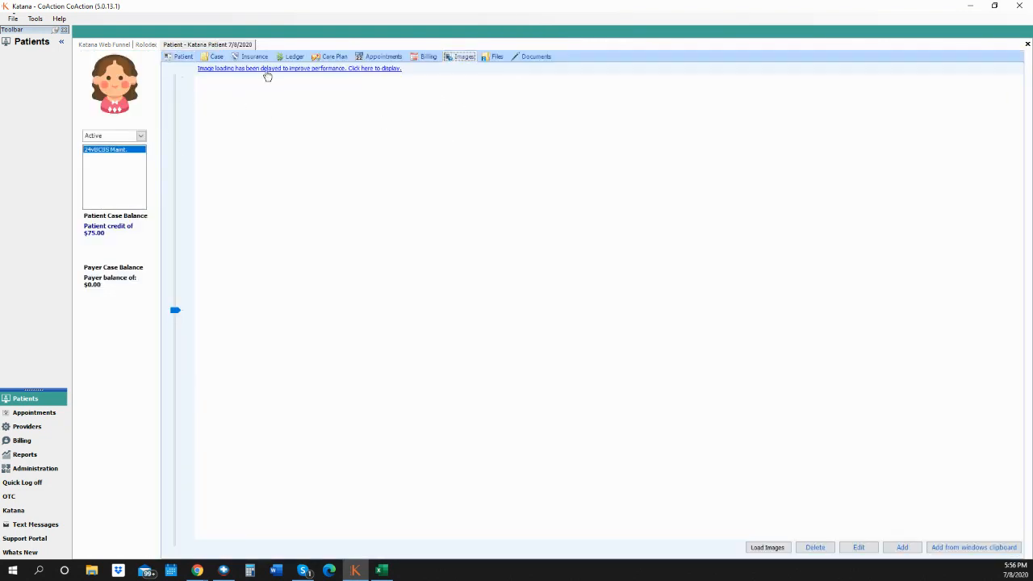
click(278, 69)
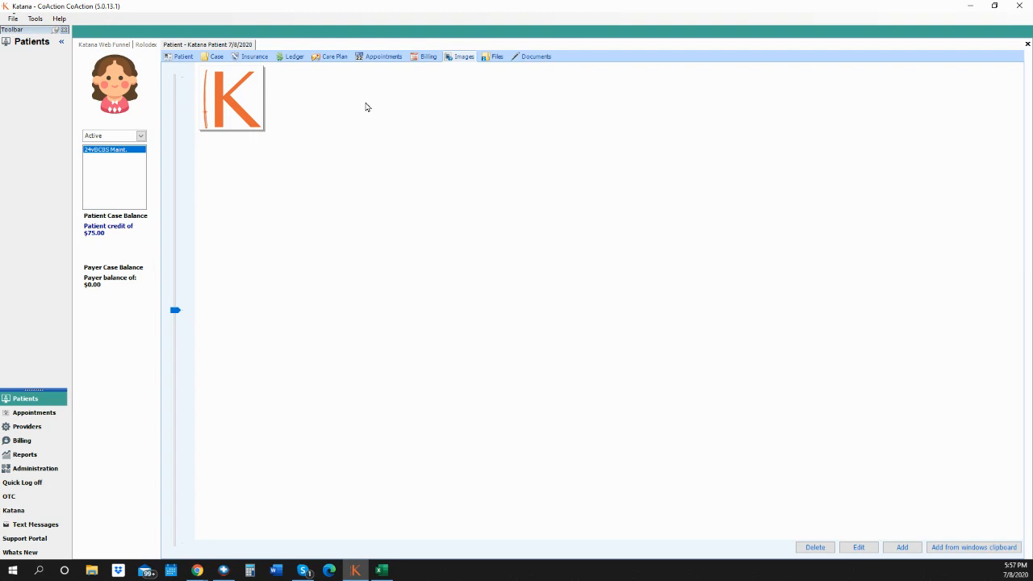
click(495, 58)
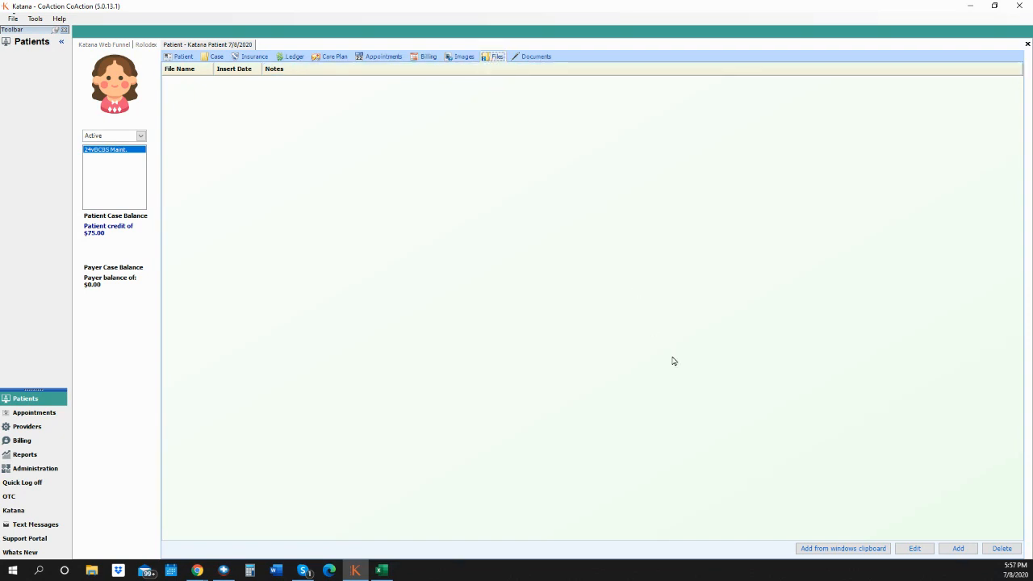
- Upload Test patient.png as a patient file with the note 'Image', then select its new entry
click(945, 548)
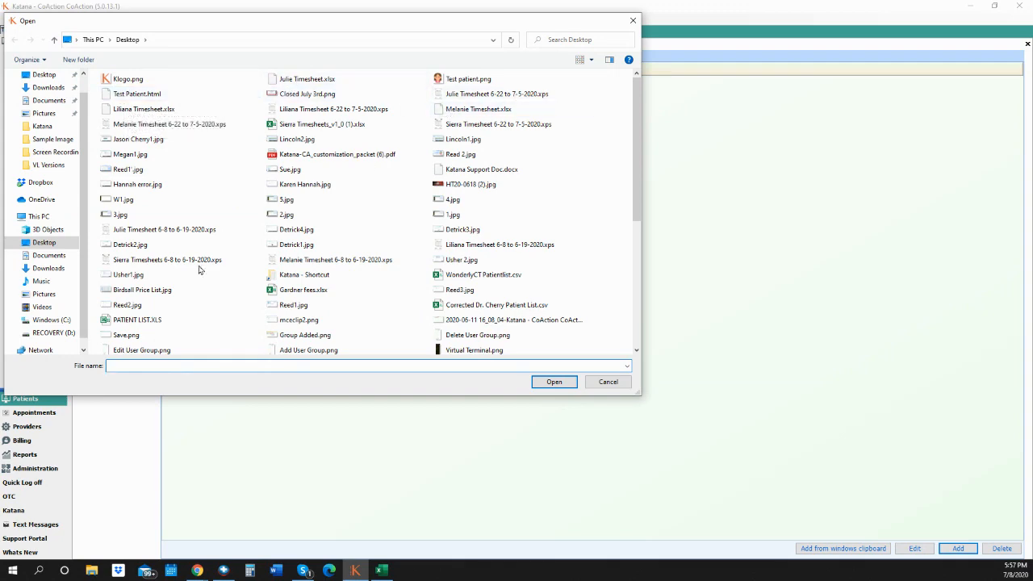
scroll(637, 163, down, 3)
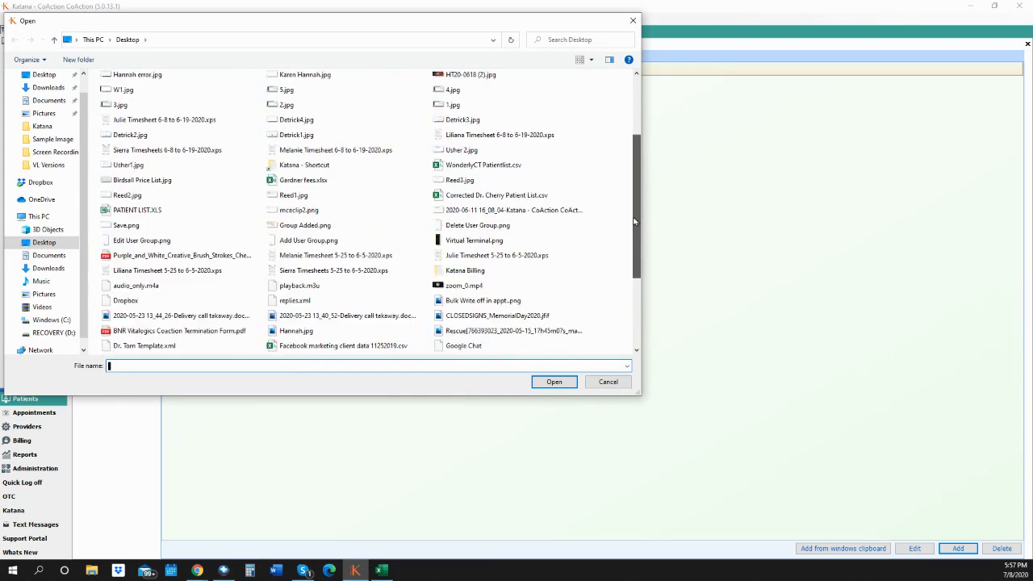
scroll(600, 127, up, 3)
click(454, 78)
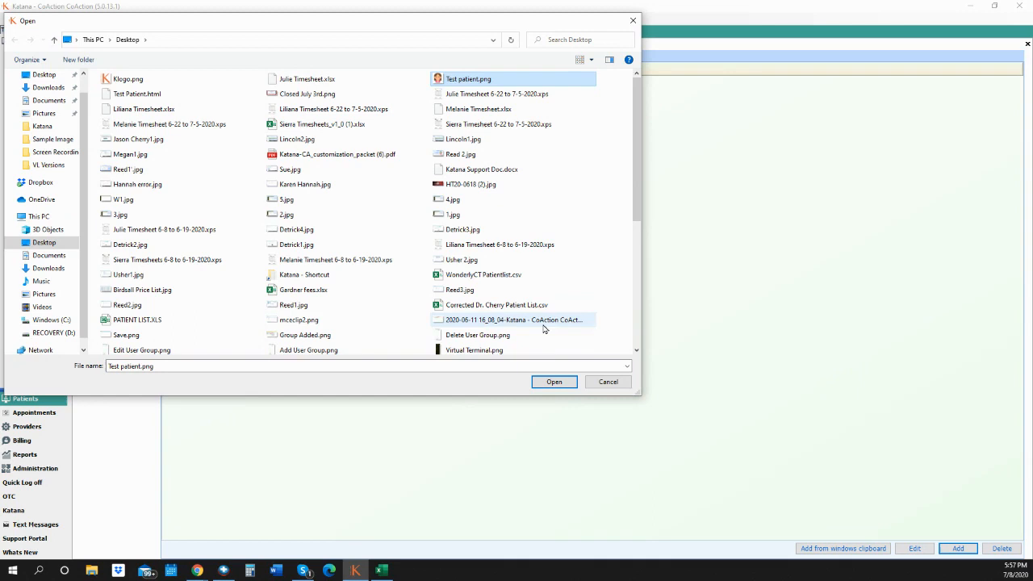
click(543, 381)
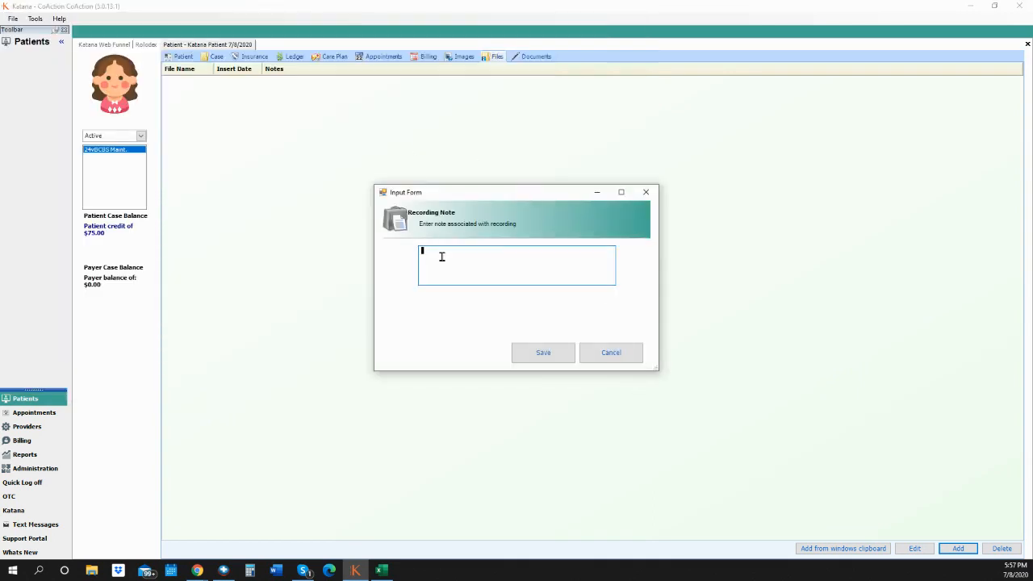
text(Image)
click(541, 349)
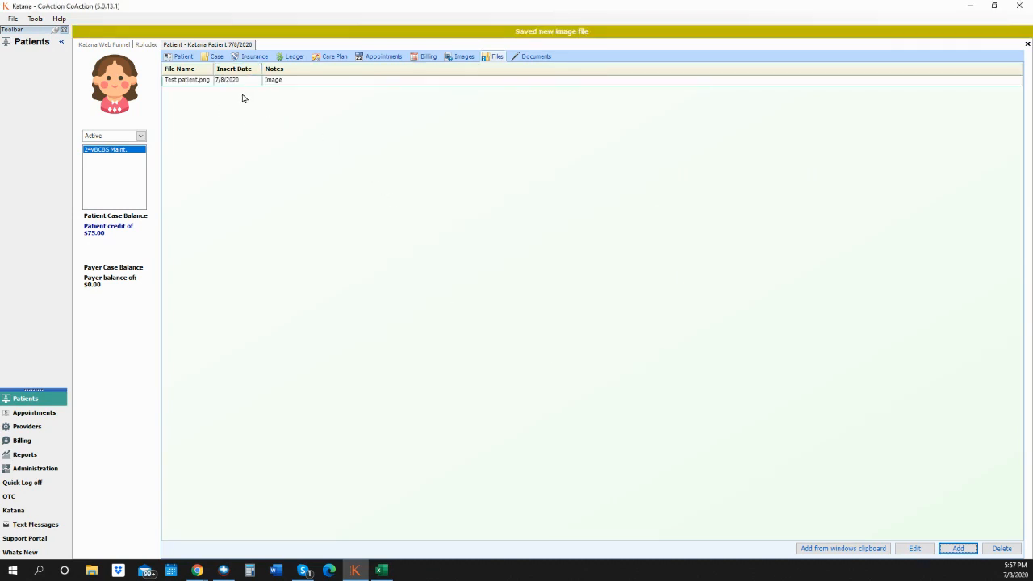
click(279, 81)
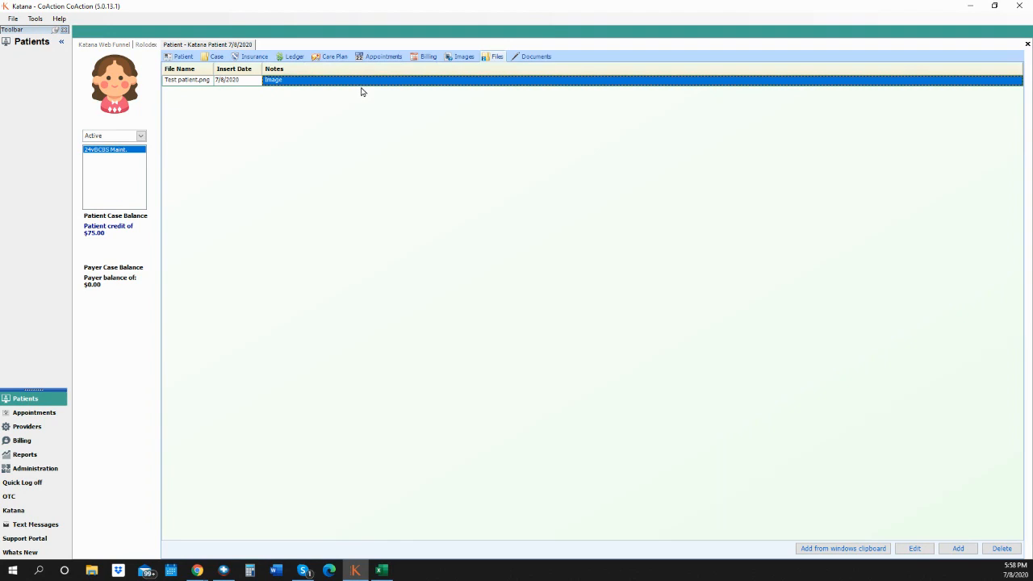
click(1003, 549)
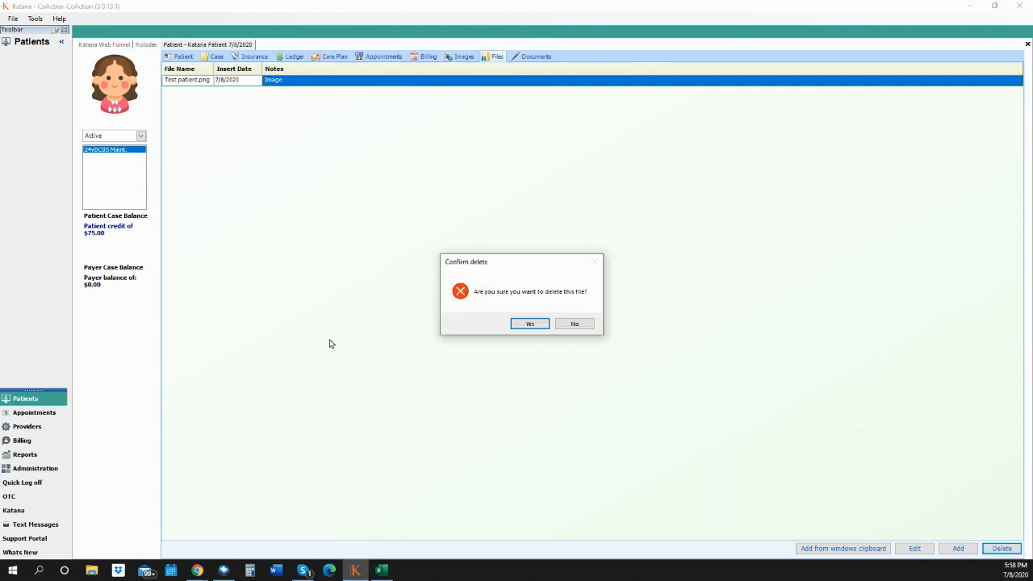
click(575, 325)
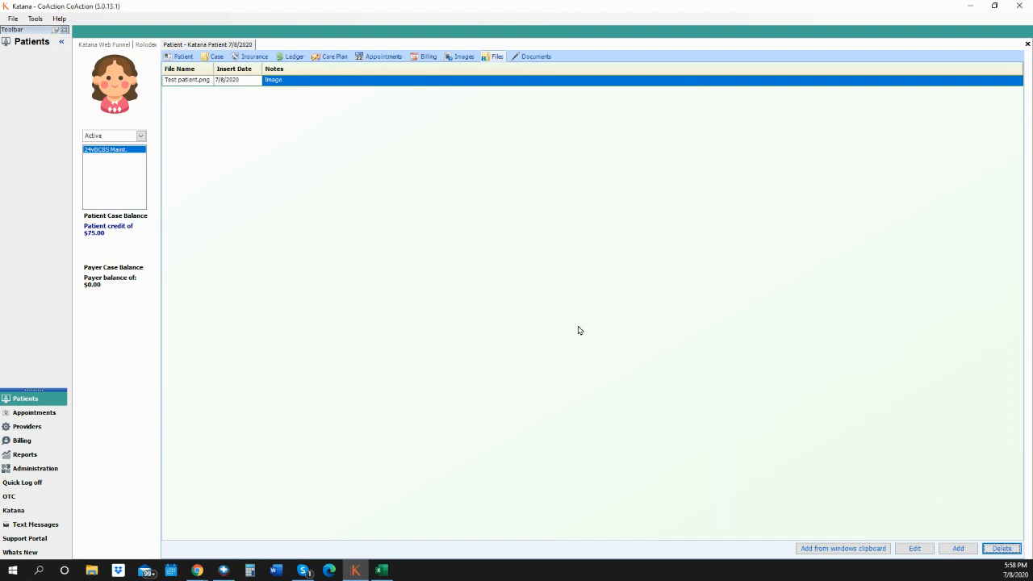
click(564, 84)
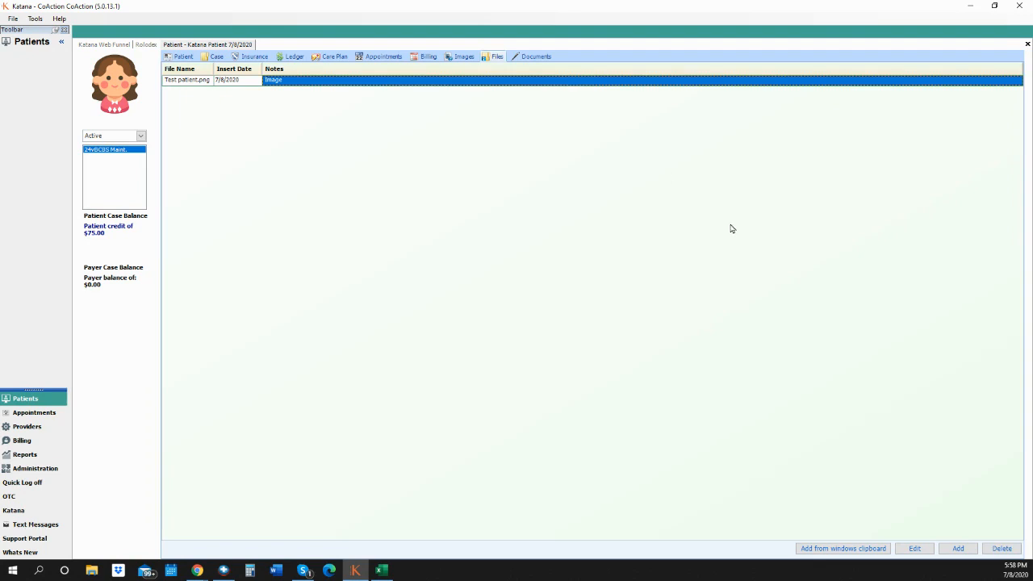
click(927, 551)
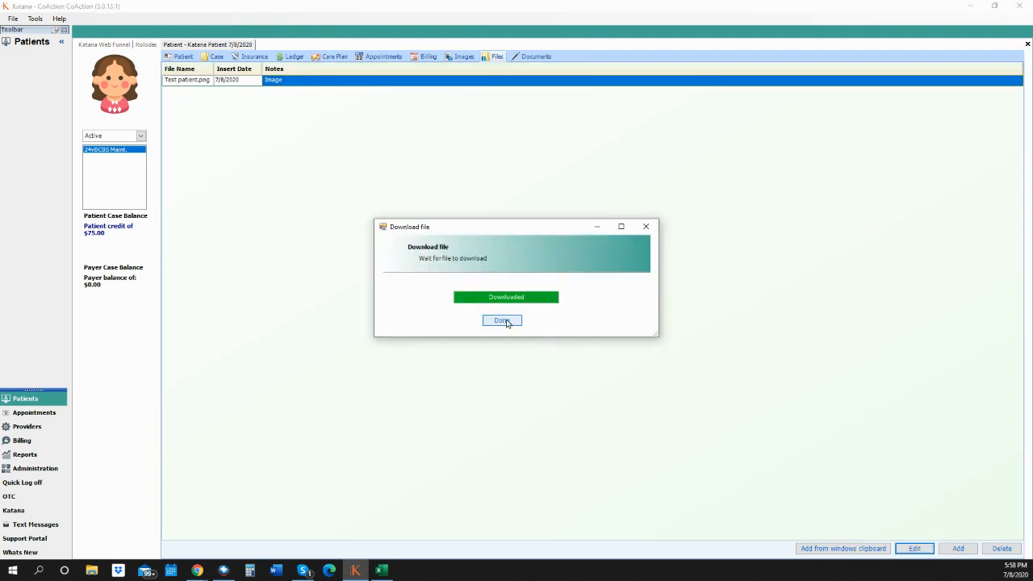
click(501, 321)
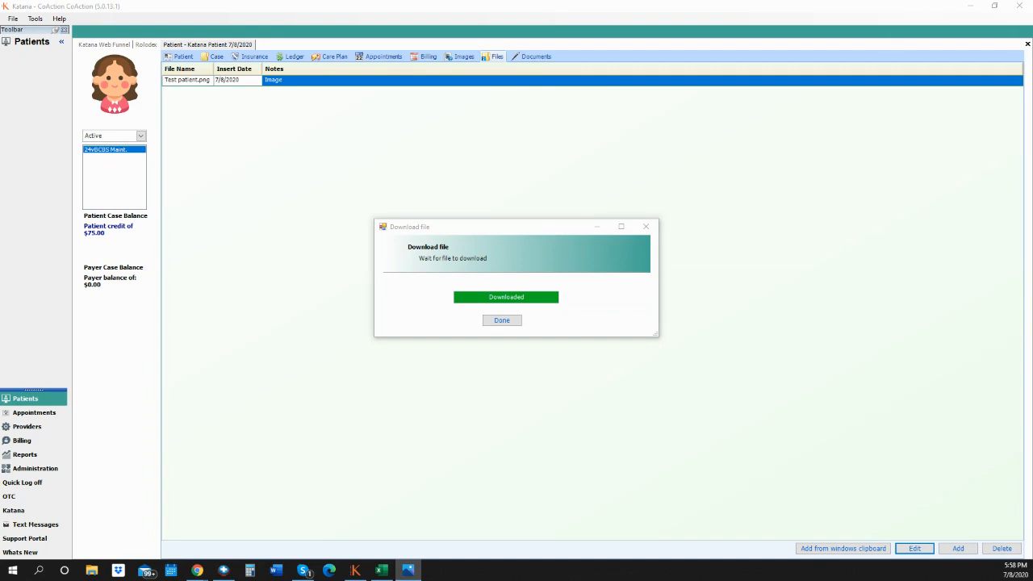
drag(775, 17, 261, 37)
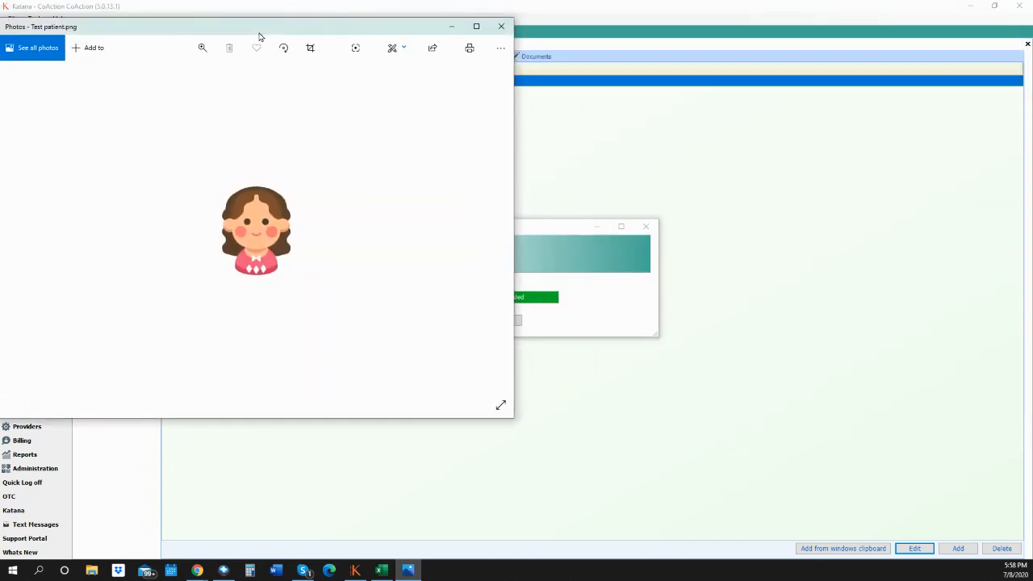
click(503, 28)
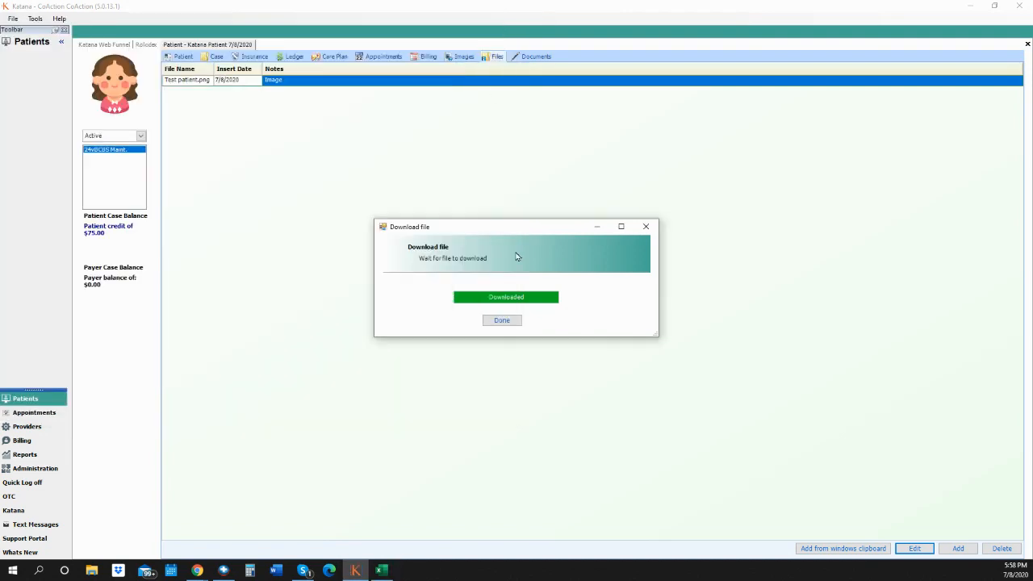
click(497, 321)
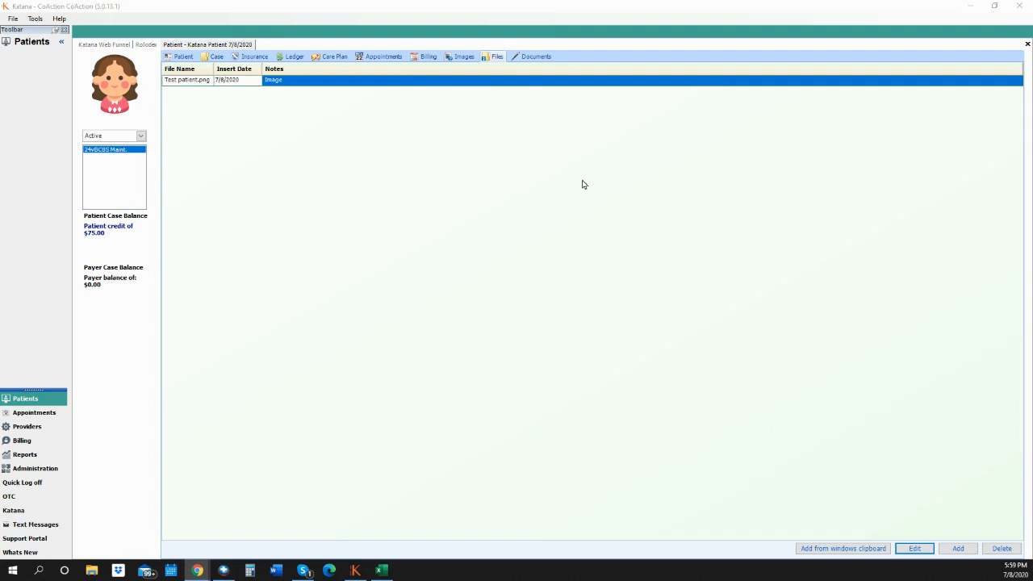
- Show the patient's Documents and start a new document, keeping the SOAP template
click(542, 60)
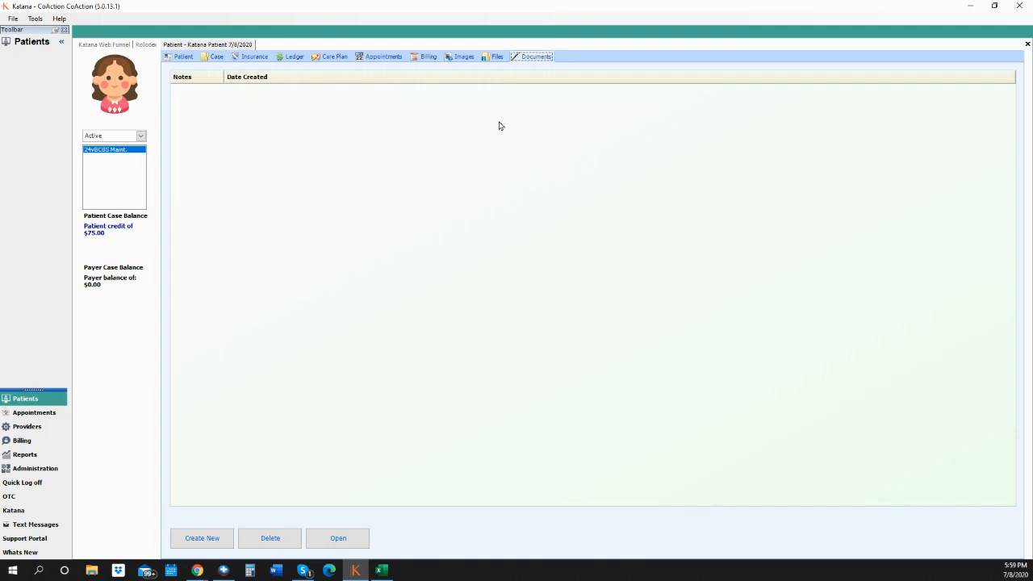
click(192, 539)
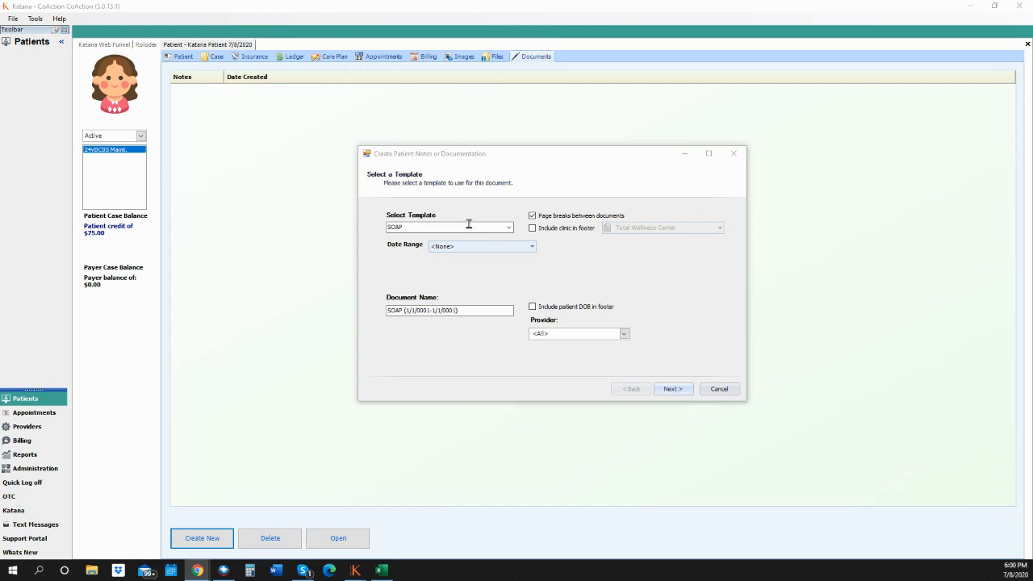
click(509, 228)
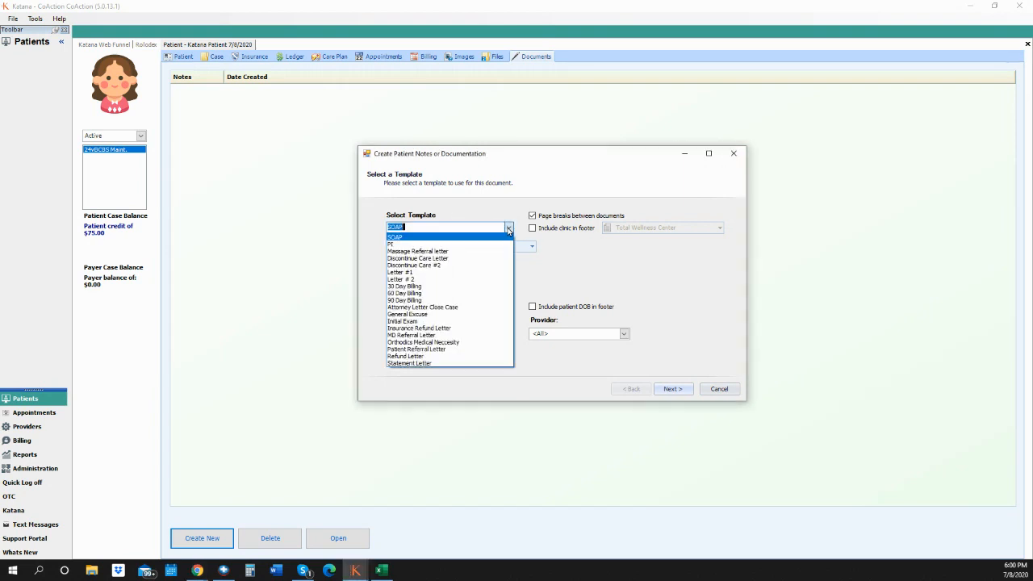
click(464, 238)
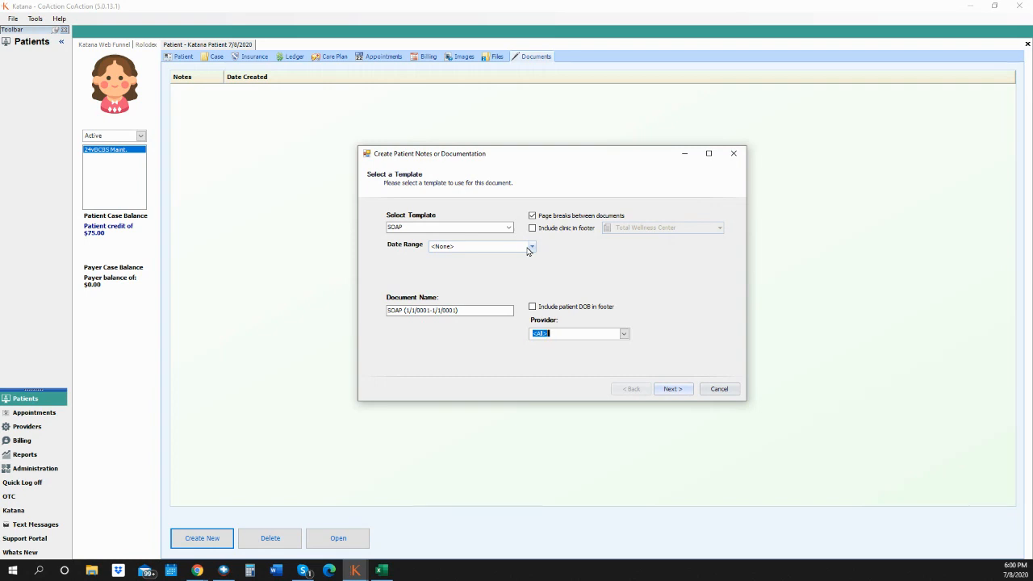
- Review the template and date range lists, keep SOAP with no range, then cancel
click(509, 227)
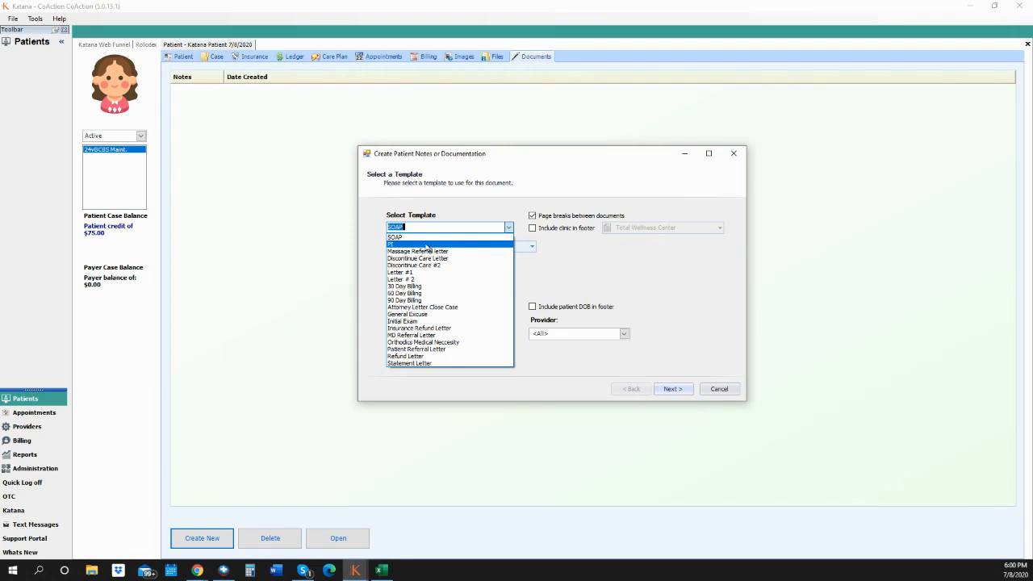
click(425, 237)
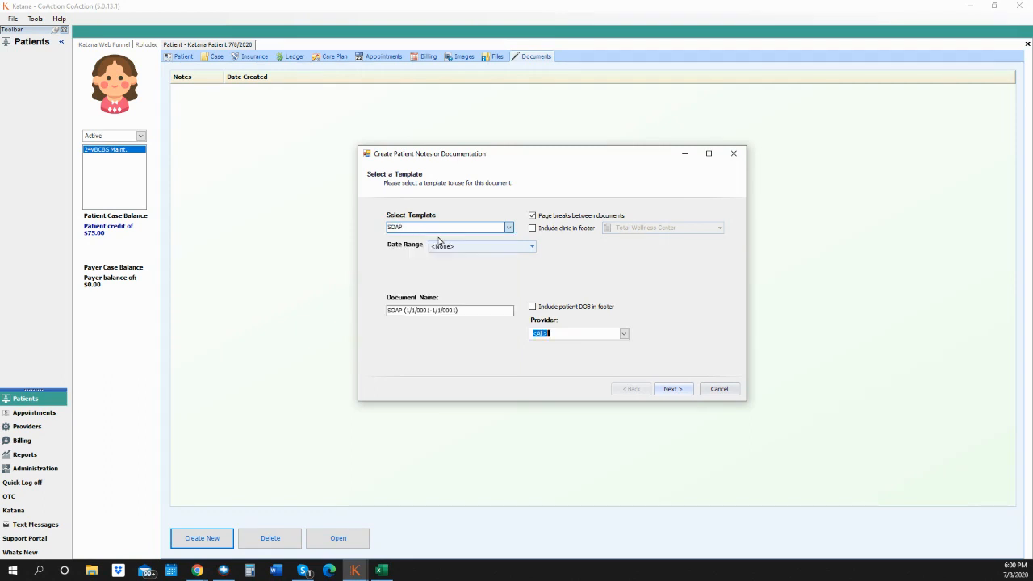
click(532, 248)
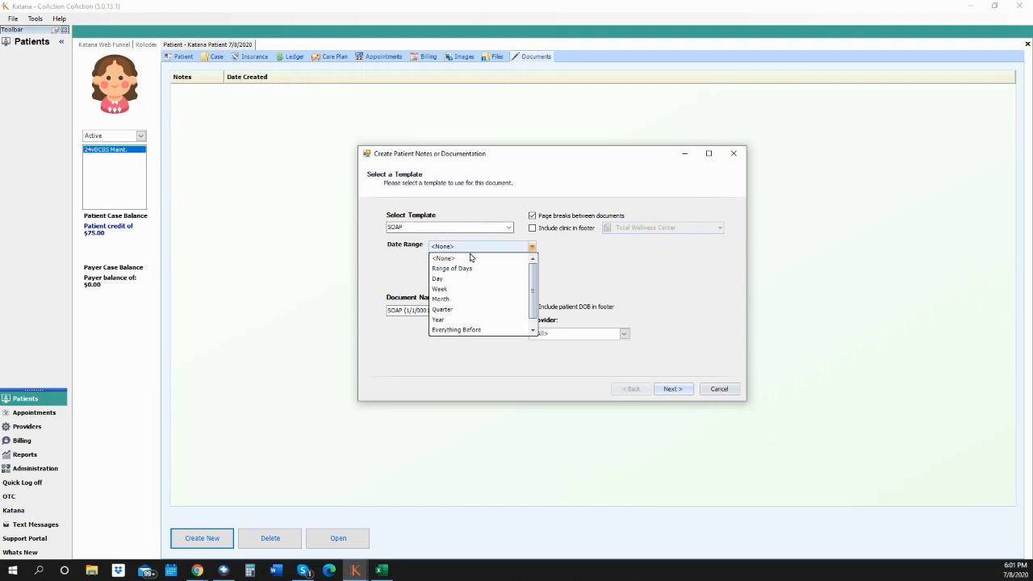
click(568, 276)
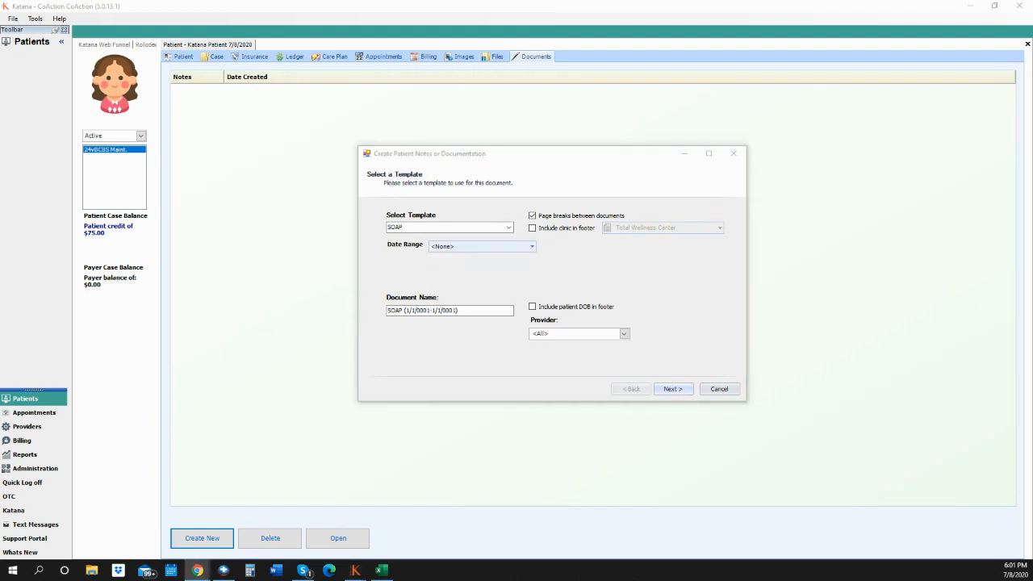
click(720, 390)
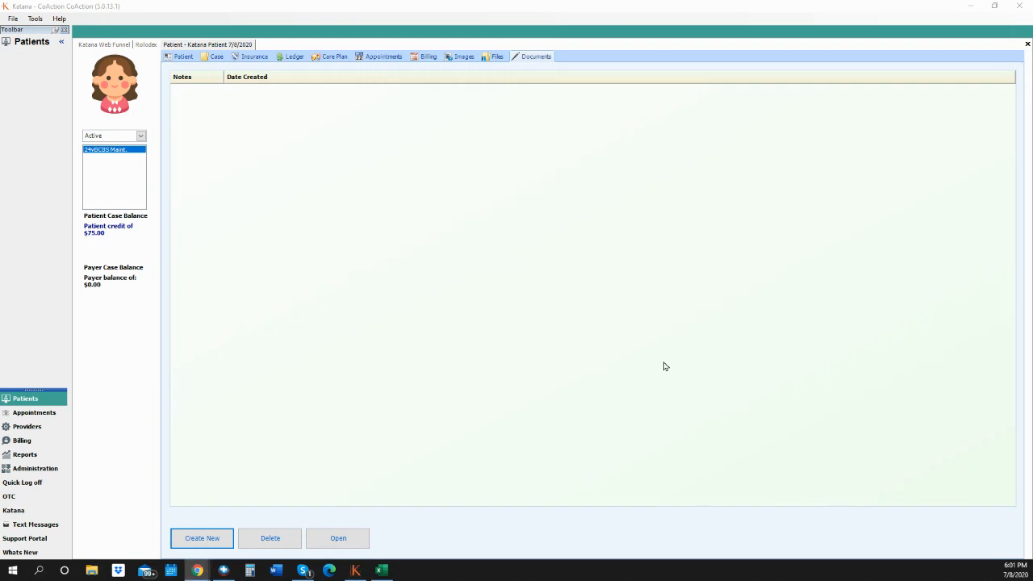
- Open another patient from the Rolodex and start a new document in their Documents section
click(53, 415)
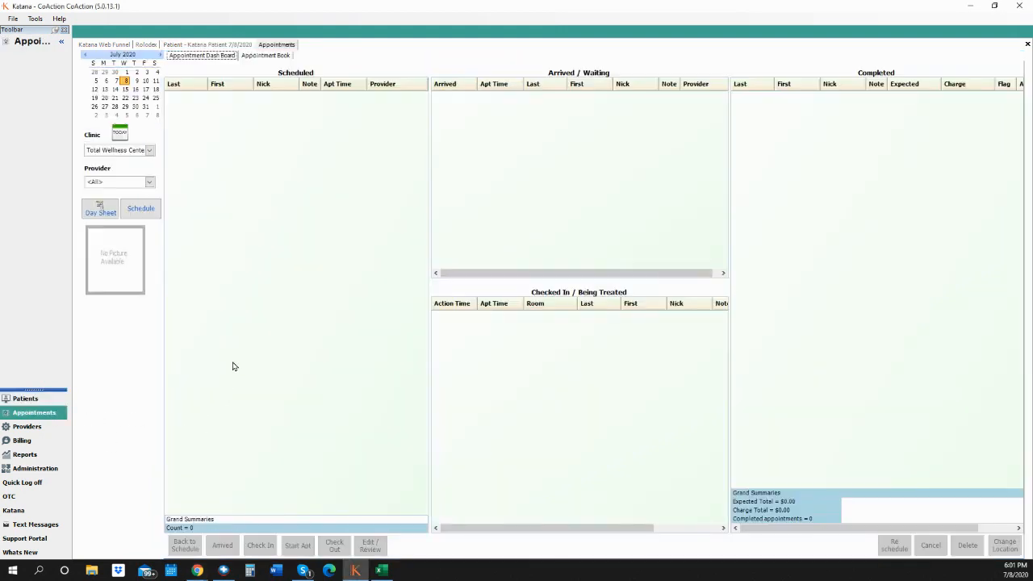
click(144, 46)
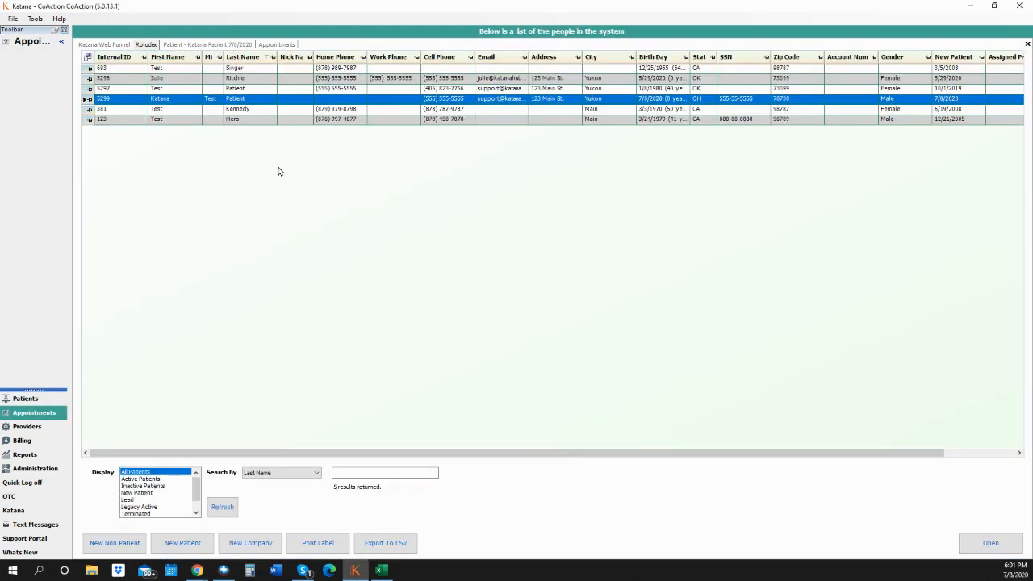
click(243, 78)
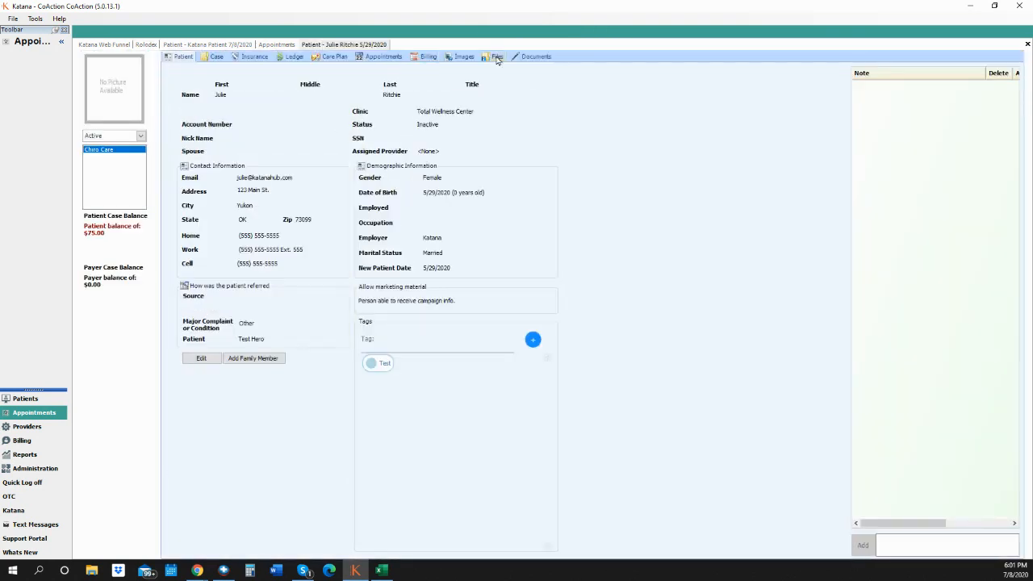
click(542, 58)
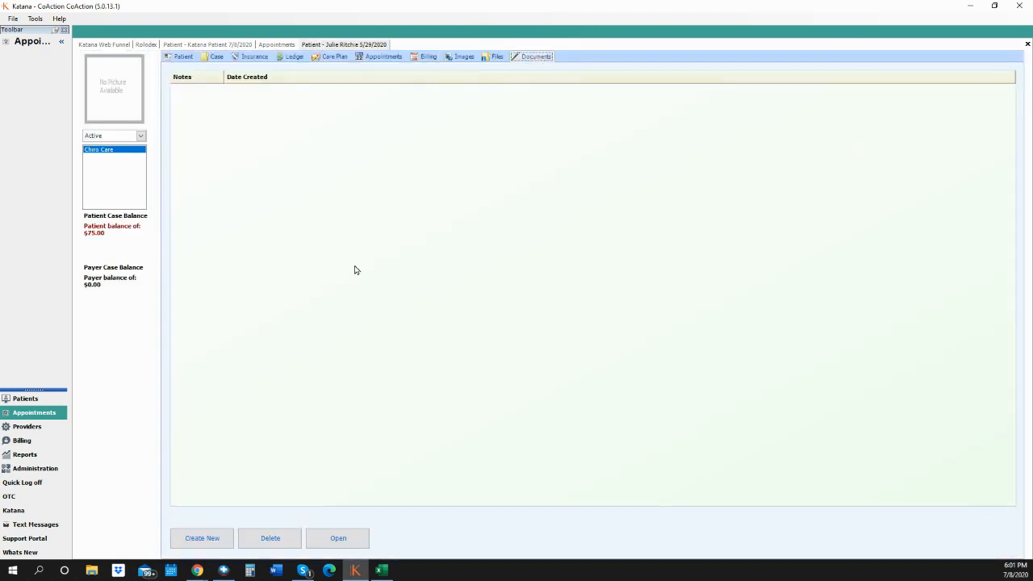
click(213, 538)
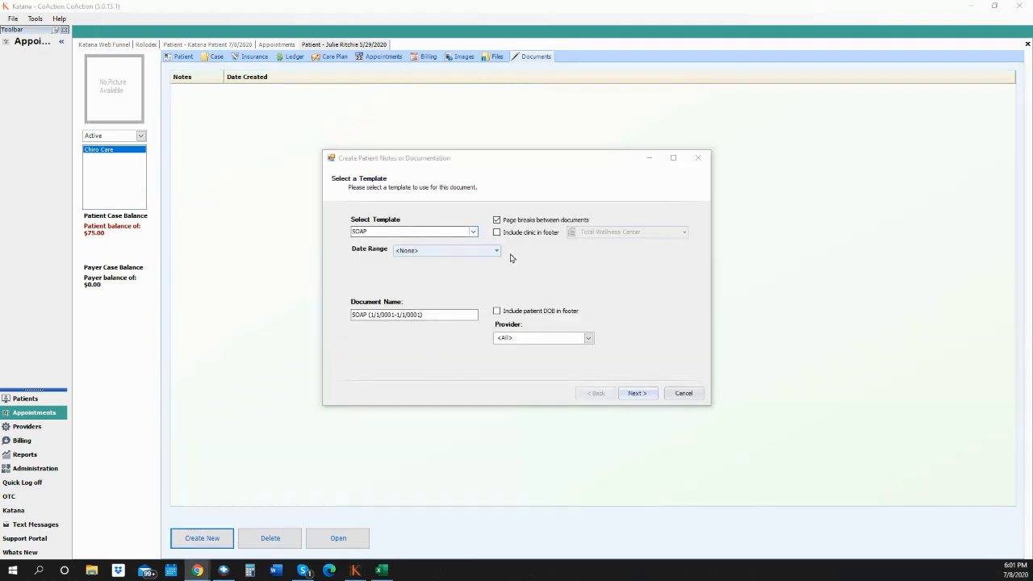
- Set the date range to Everything Before Today and add clinic and date of birth to the footer
click(474, 251)
click(451, 333)
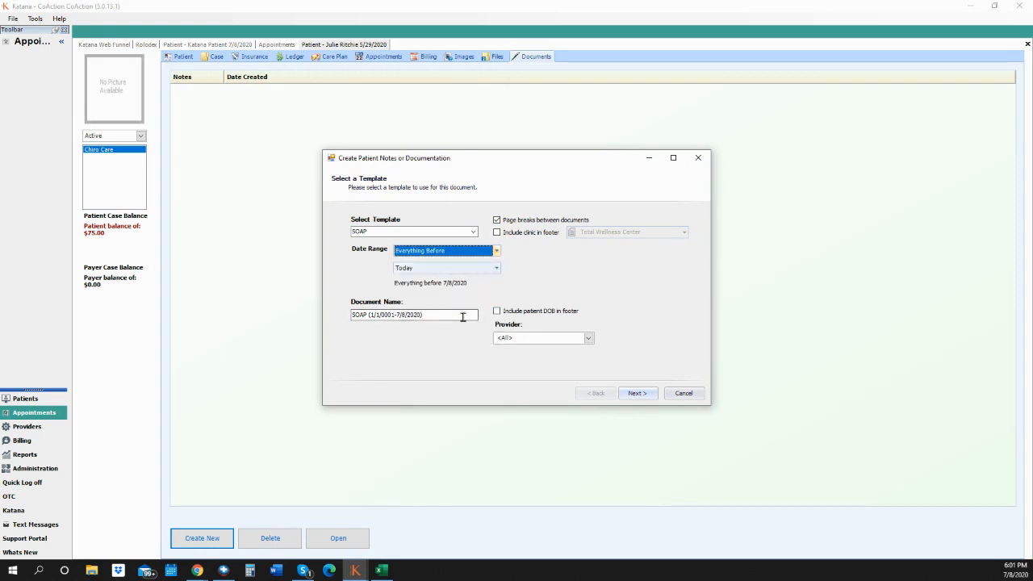
click(511, 234)
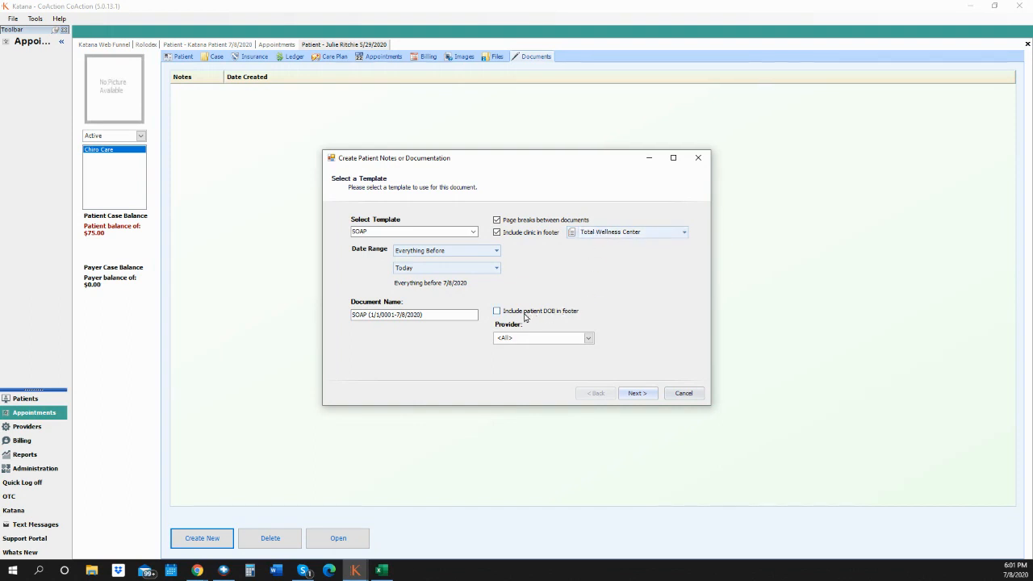
click(504, 313)
- Keep all providers, generate the SOAP document and maximize its preview
click(589, 340)
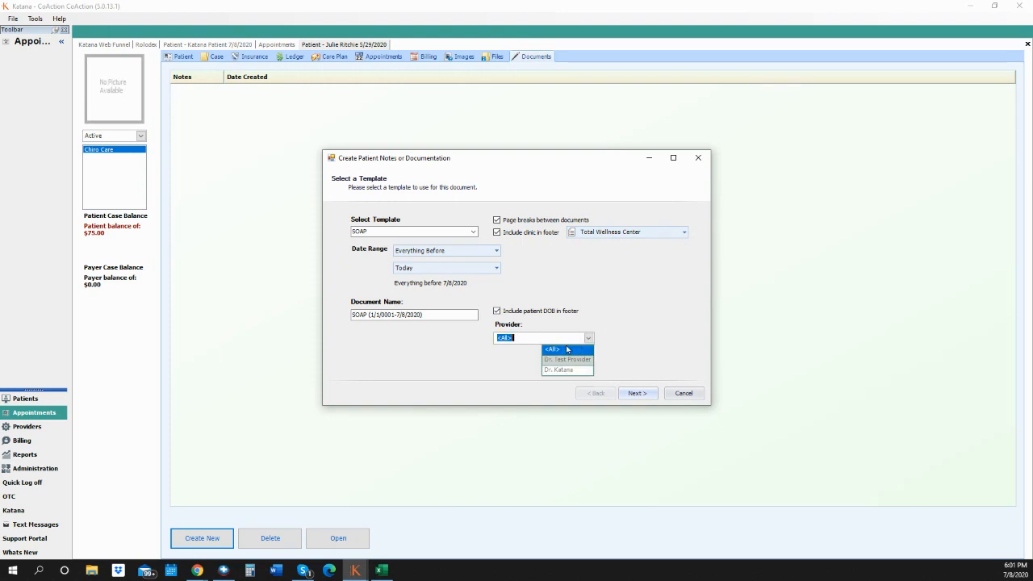
click(670, 330)
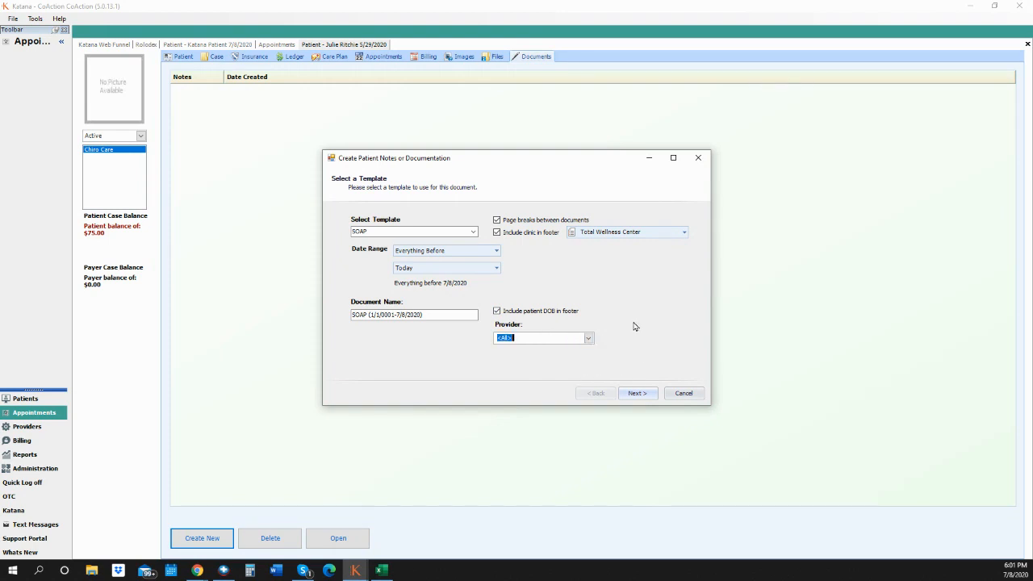
click(638, 395)
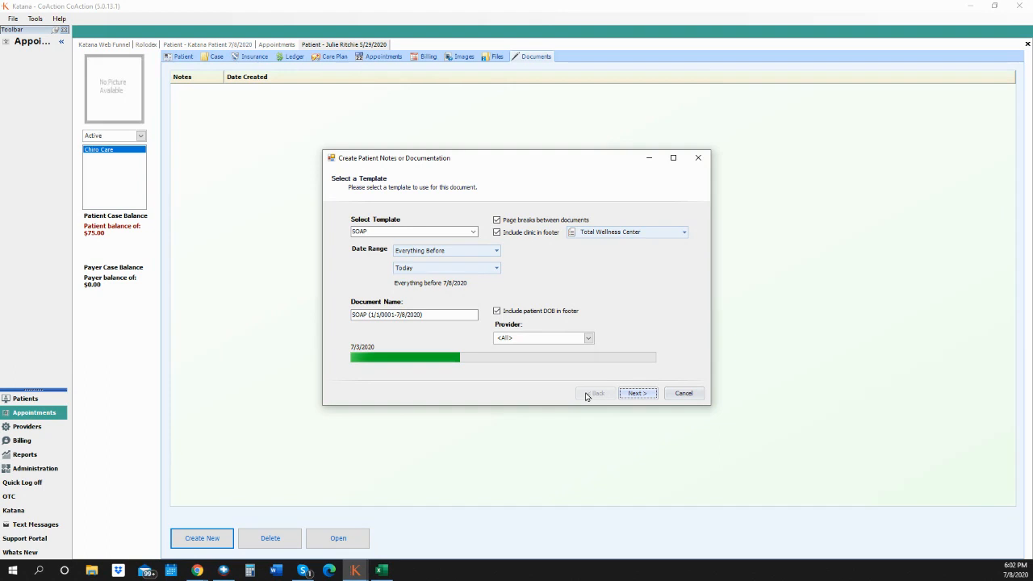
click(673, 157)
- Shrink the oversized signature image on page 2 so it moves onto page 1
click(778, 304)
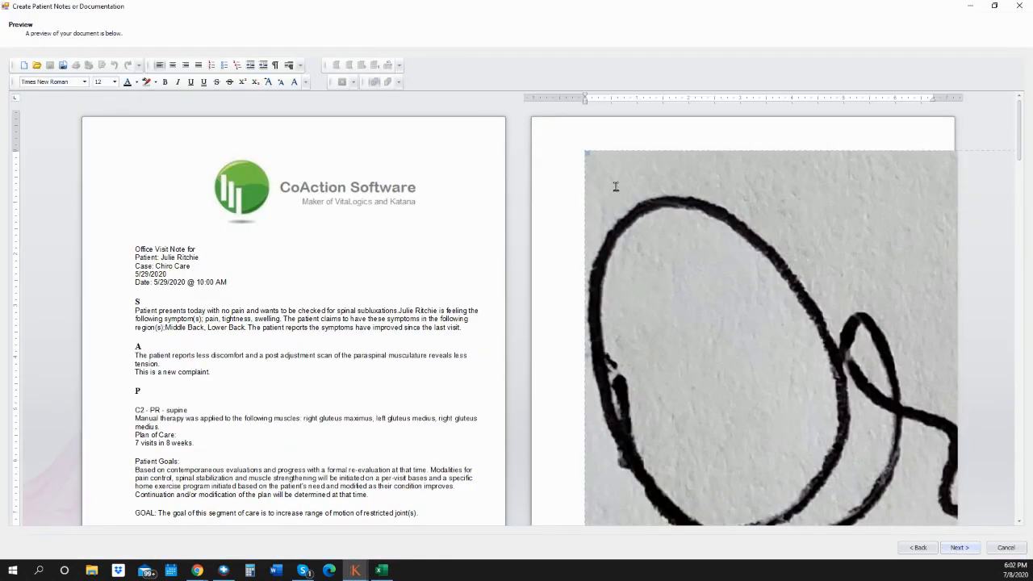
drag(735, 282, 818, 408)
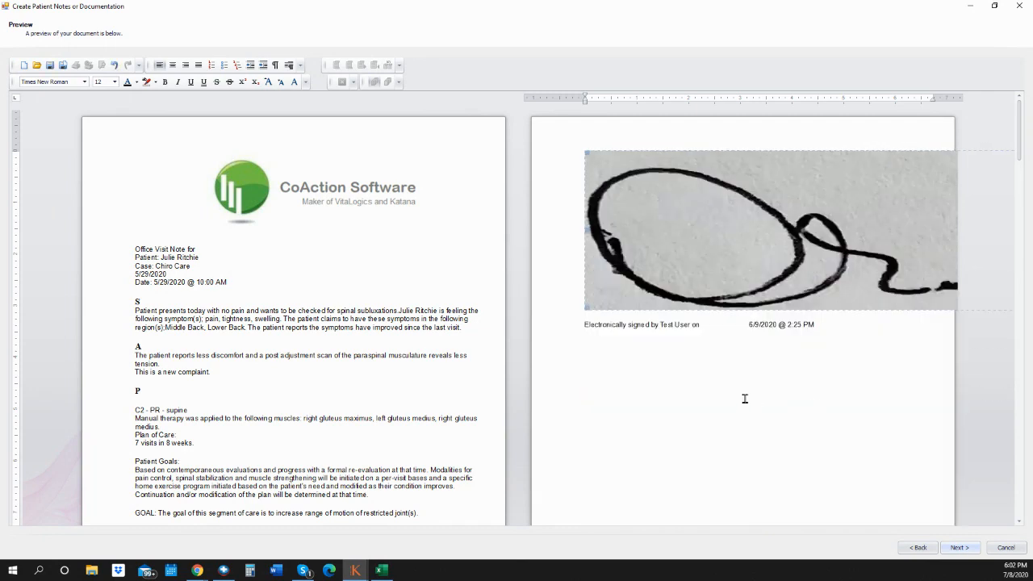
mouse_move(589, 152)
mouse_down()
mouse_move(738, 258)
mouse_move(708, 304)
mouse_up()
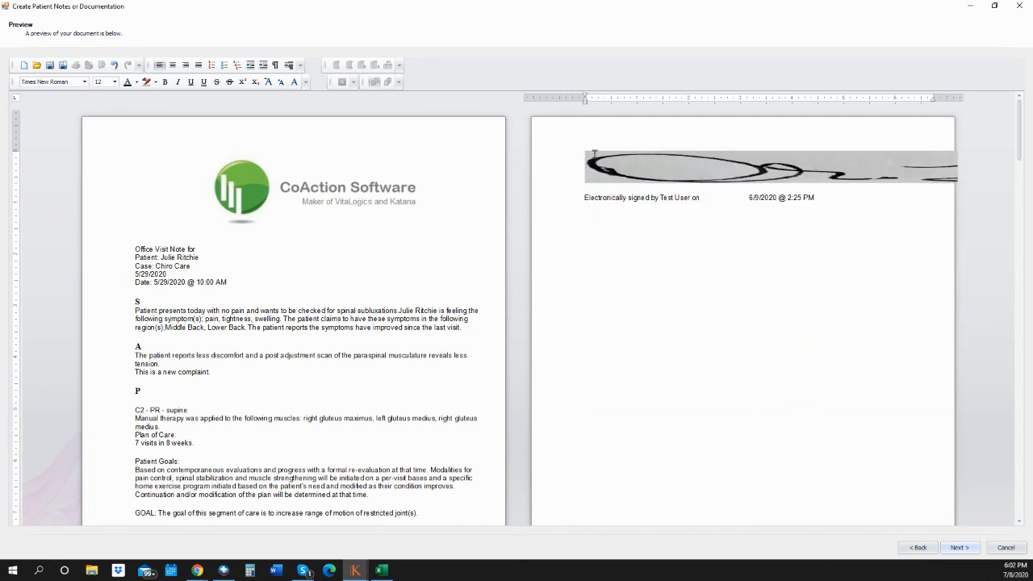
mouse_move(586, 152)
mouse_down()
mouse_move(1008, 150)
mouse_move(842, 156)
mouse_move(858, 167)
mouse_up()
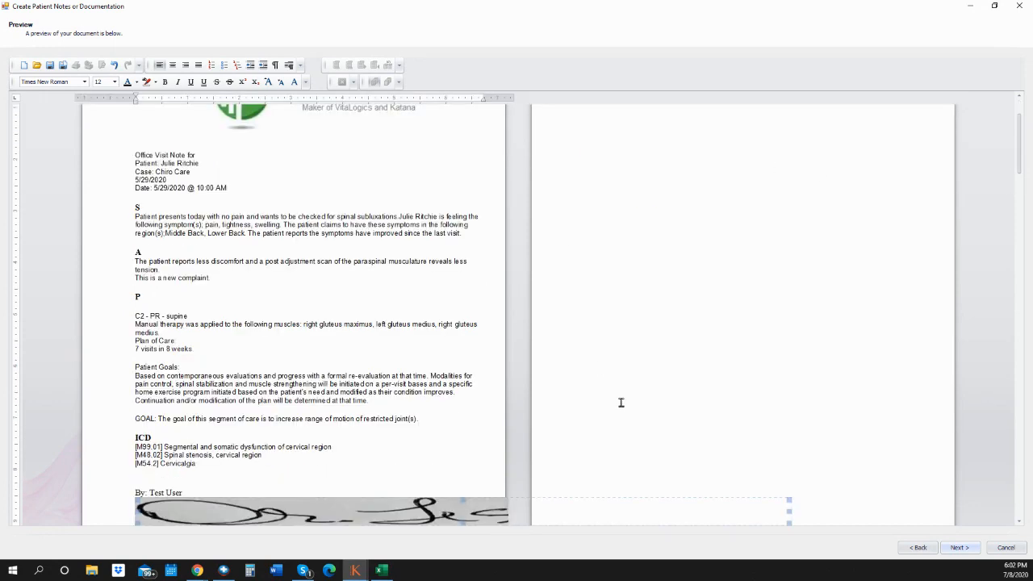
scroll(623, 389, down, 3)
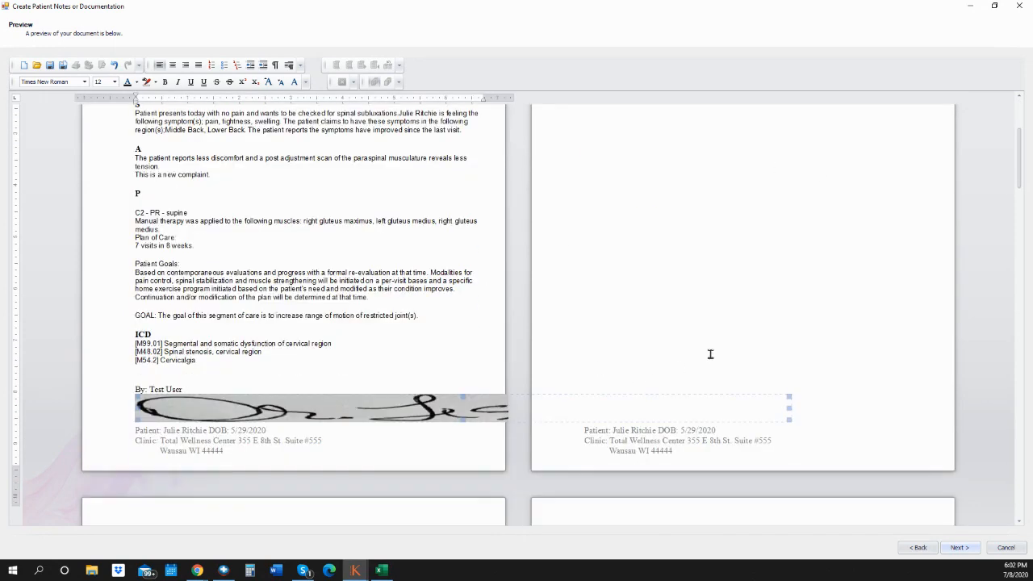
- Reselect the signature and narrow it to fit below 'By: Test User'
click(791, 401)
click(412, 411)
mouse_move(137, 390)
mouse_down()
mouse_move(420, 401)
mouse_move(331, 403)
mouse_move(358, 401)
mouse_up()
mouse_move(138, 397)
mouse_down()
mouse_move(181, 407)
mouse_move(252, 395)
mouse_up()
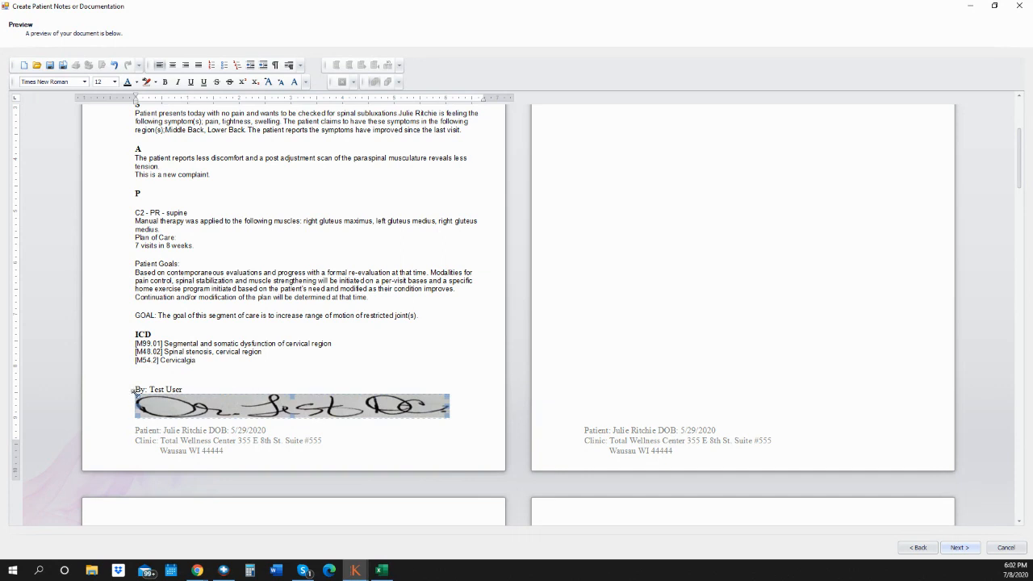
drag(138, 397, 206, 399)
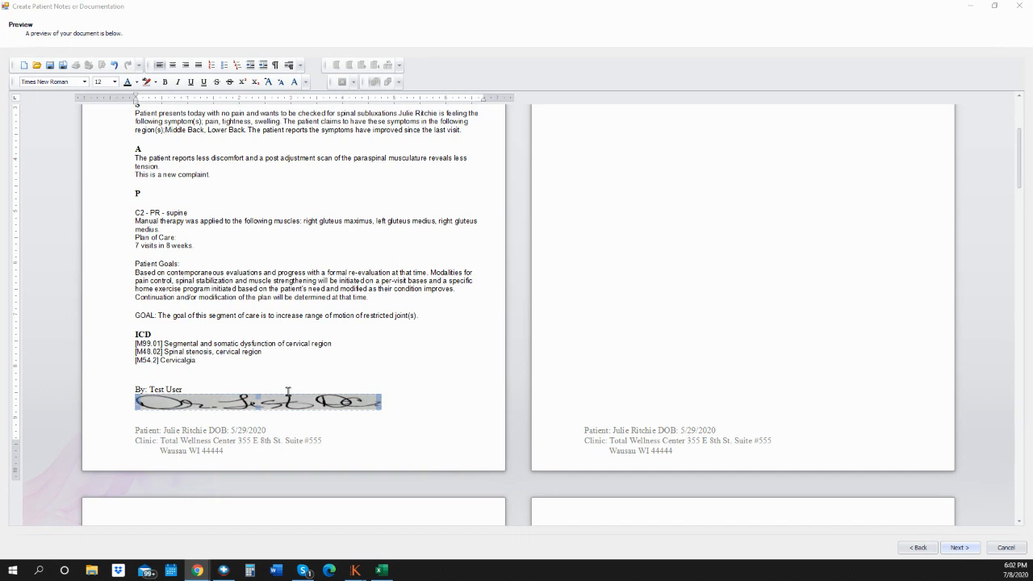
click(329, 400)
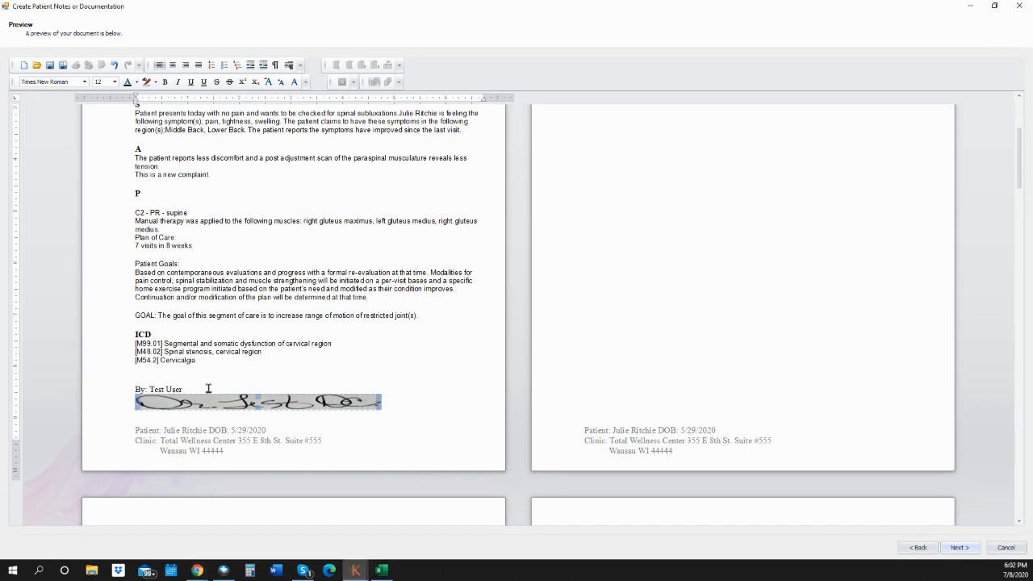
drag(136, 395, 259, 398)
click(306, 387)
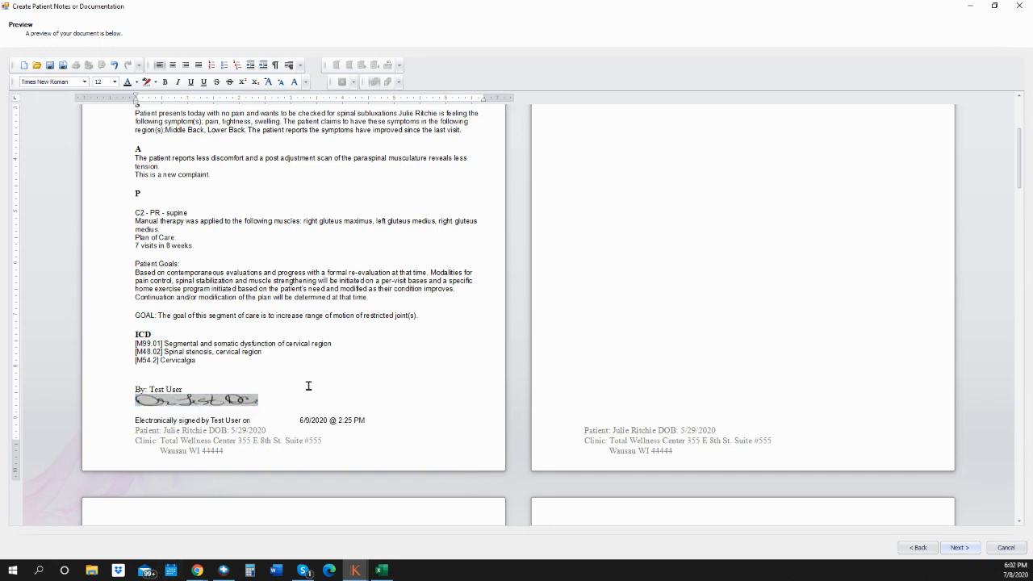
scroll(299, 383, up, 2)
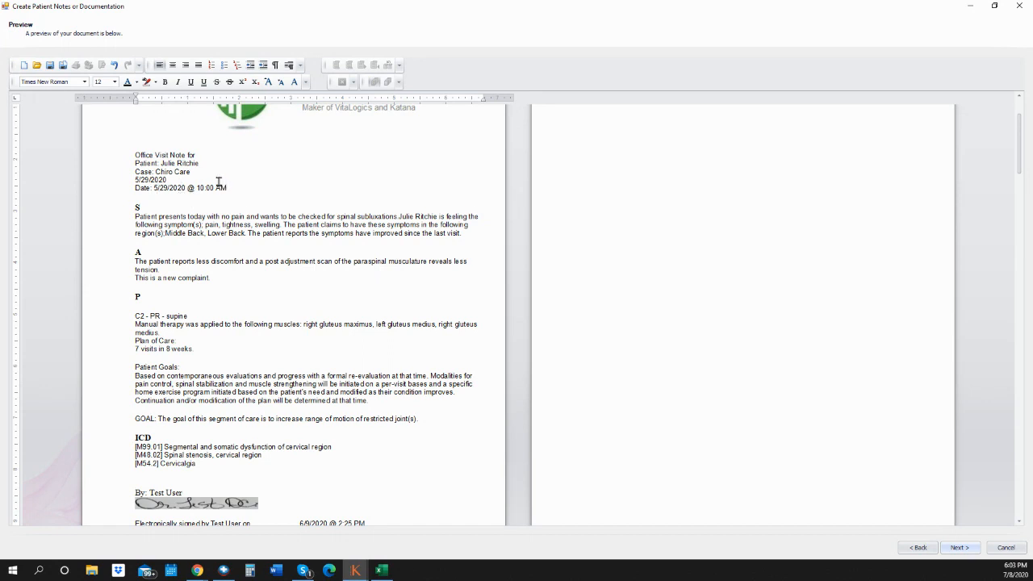
scroll(228, 233, down, 1)
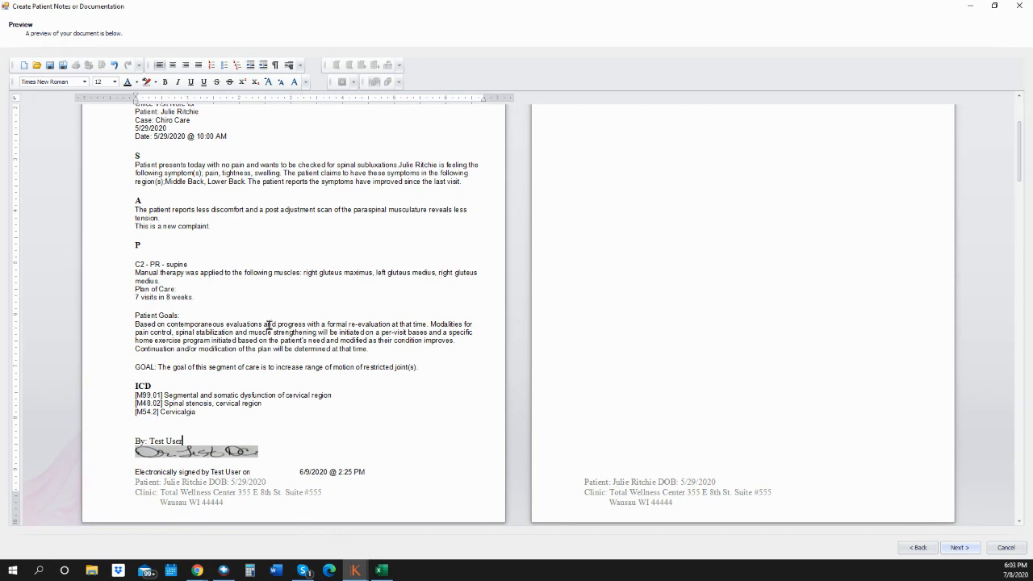
scroll(261, 330, down, 3)
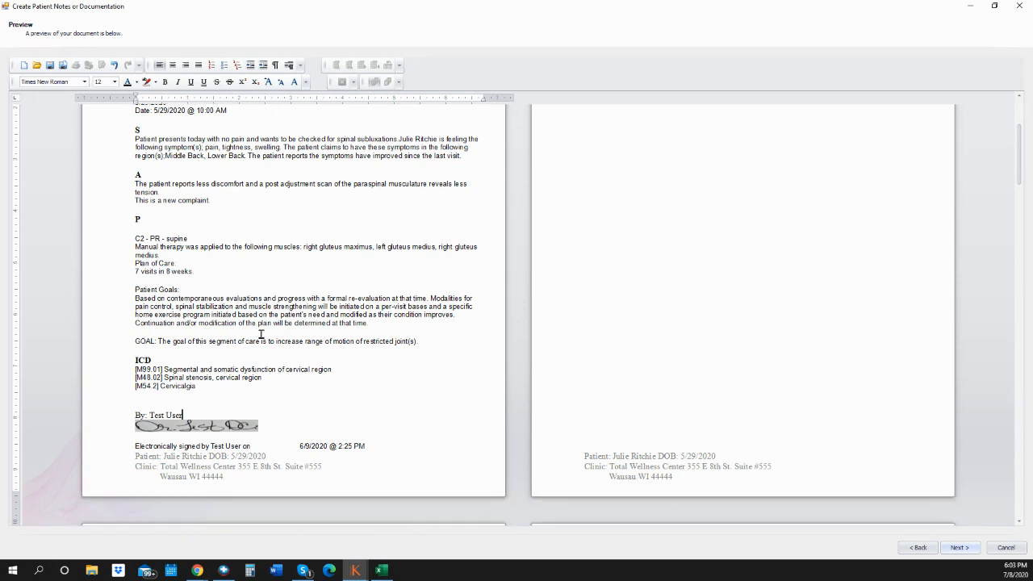
scroll(246, 311, down, 1)
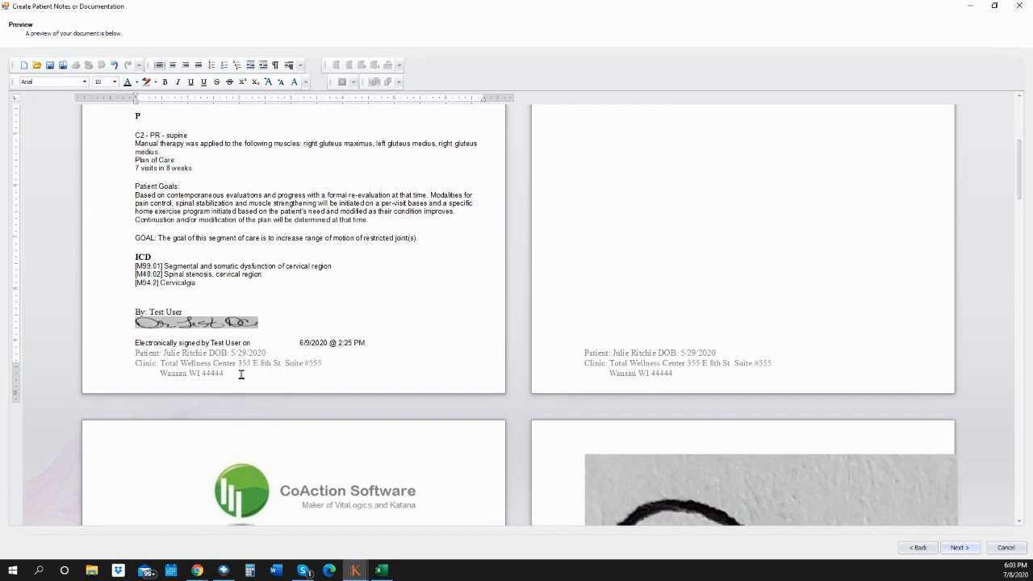
drag(247, 342, 134, 342)
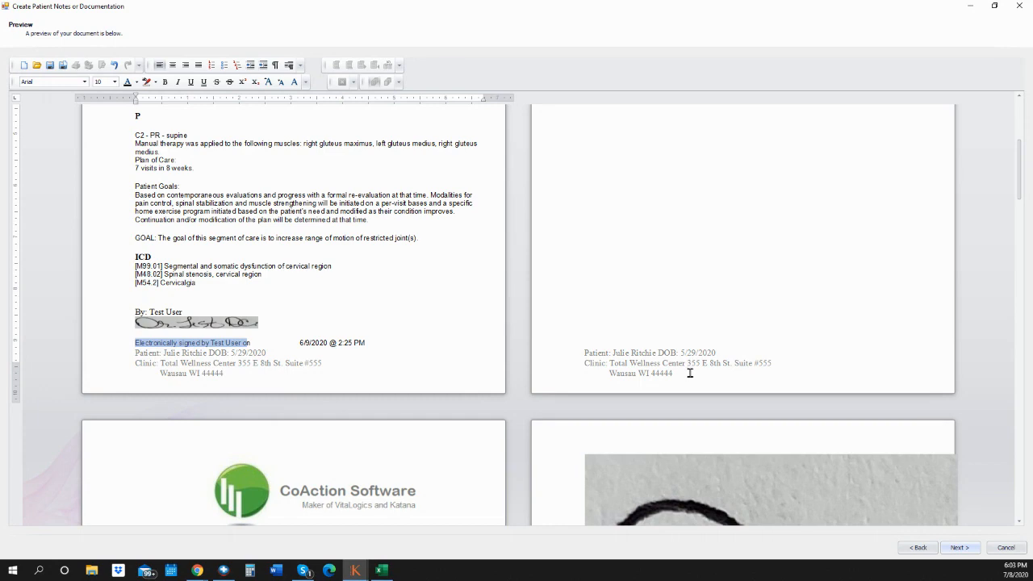
scroll(444, 347, down, 5)
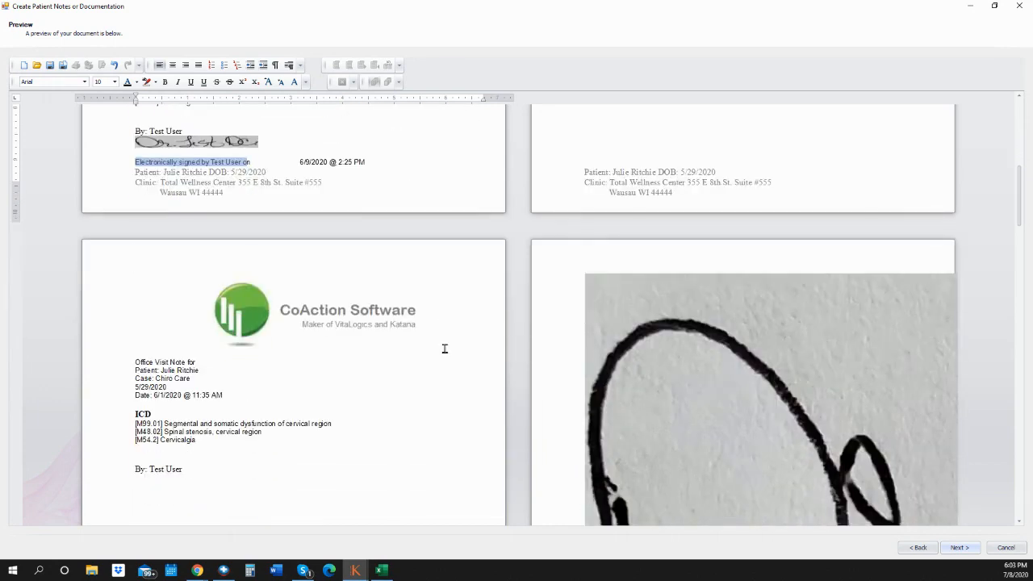
scroll(385, 379, down, 7)
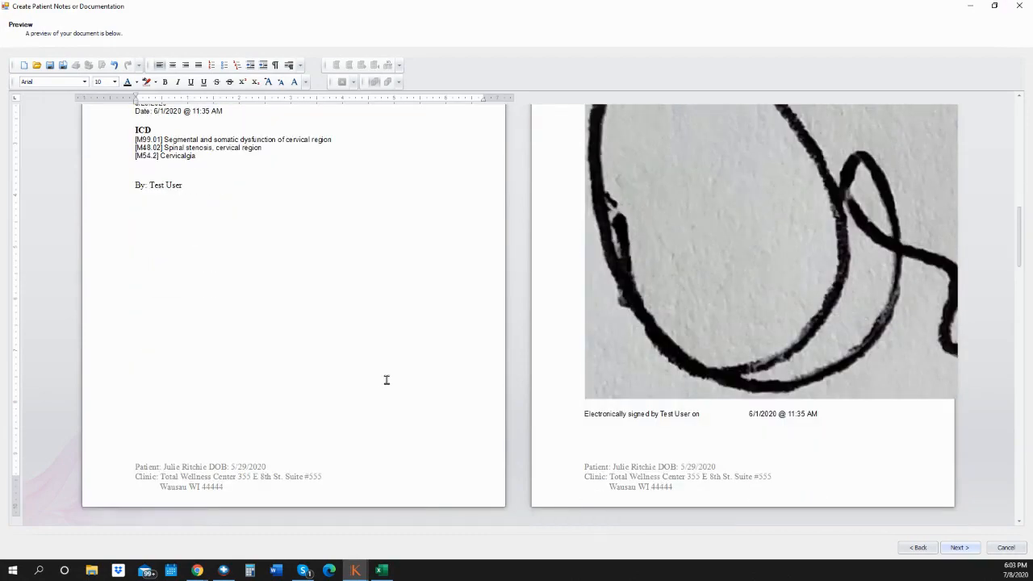
scroll(386, 389, down, 3)
scroll(379, 364, up, 7)
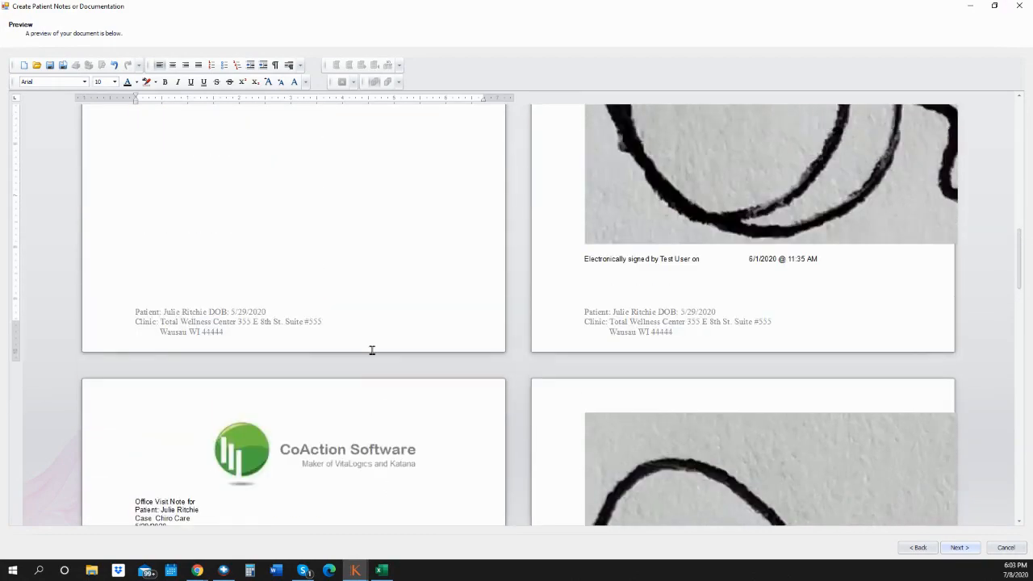
scroll(359, 291, up, 12)
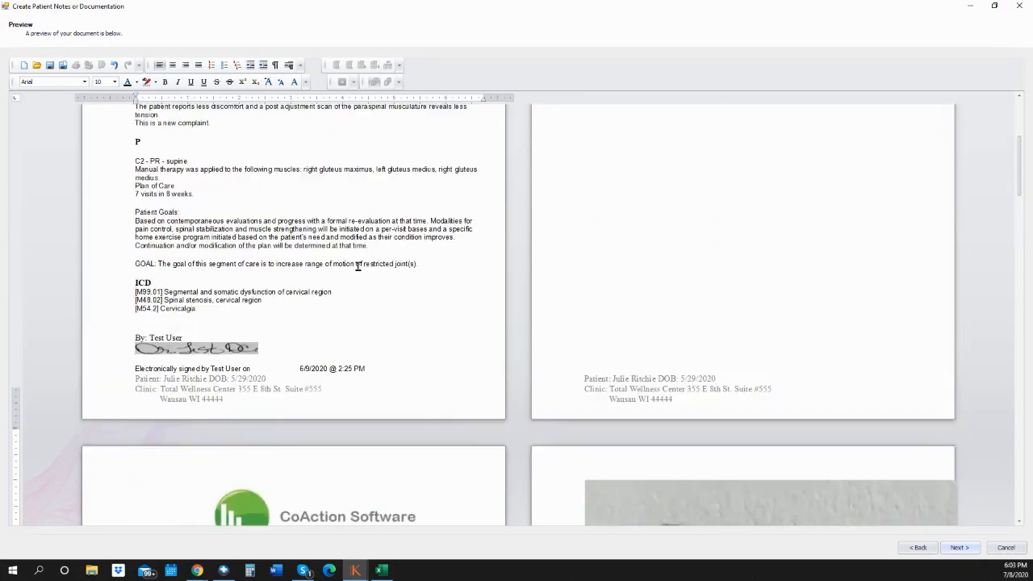
scroll(356, 257, up, 2)
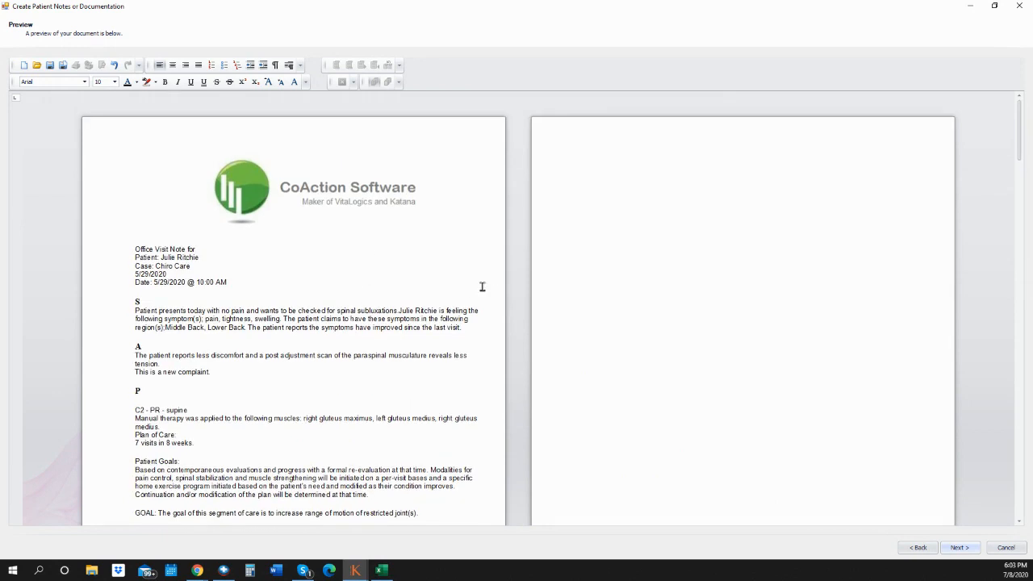
click(962, 548)
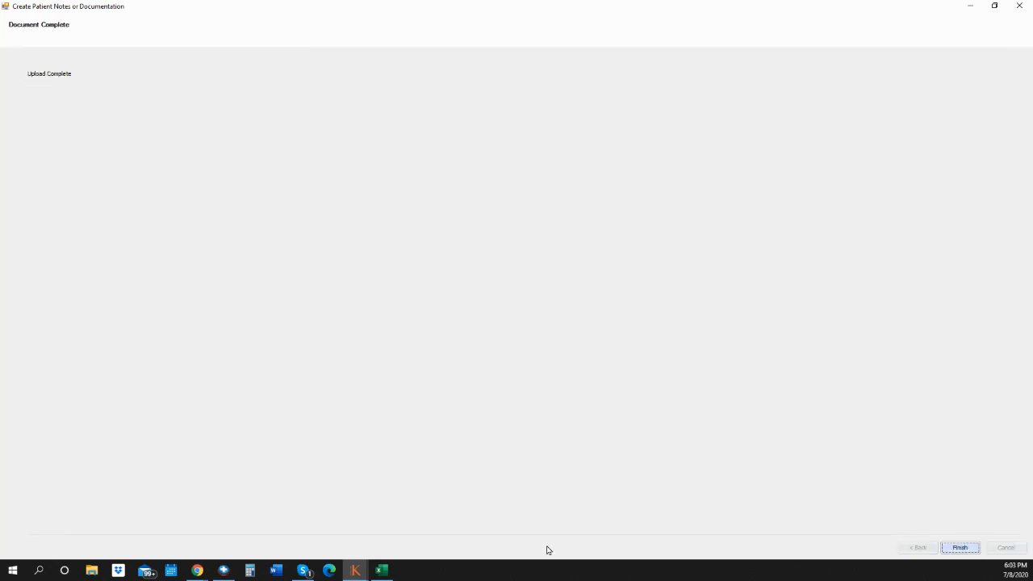
- Finish the document wizard and select the new SOAP note in the Documents list
click(957, 549)
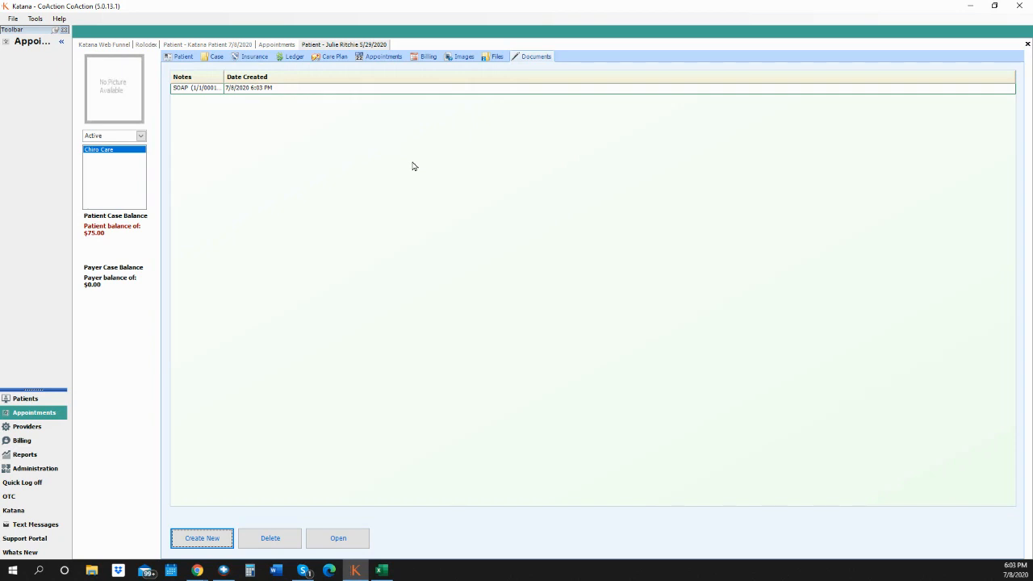
click(374, 89)
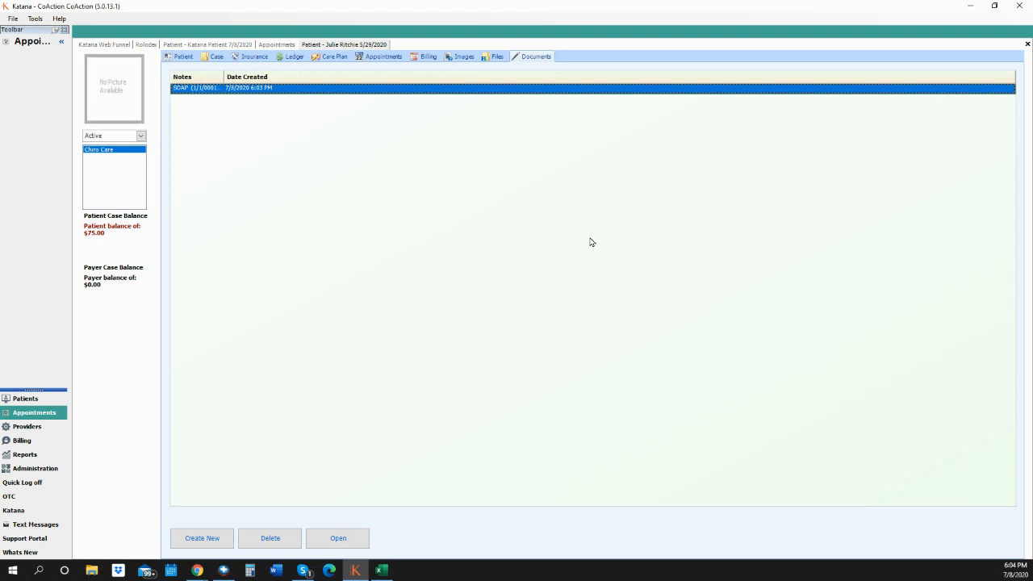
- Open the saved SOAP note in Word, scroll back to the S/A/P sections, and move the window right
click(338, 538)
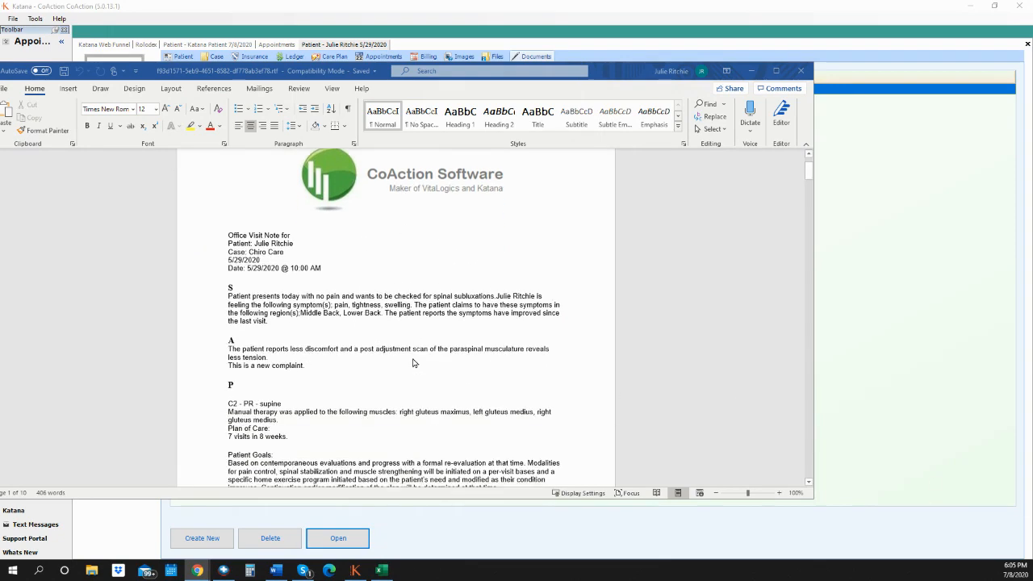
scroll(410, 363, down, 15)
scroll(406, 365, down, 18)
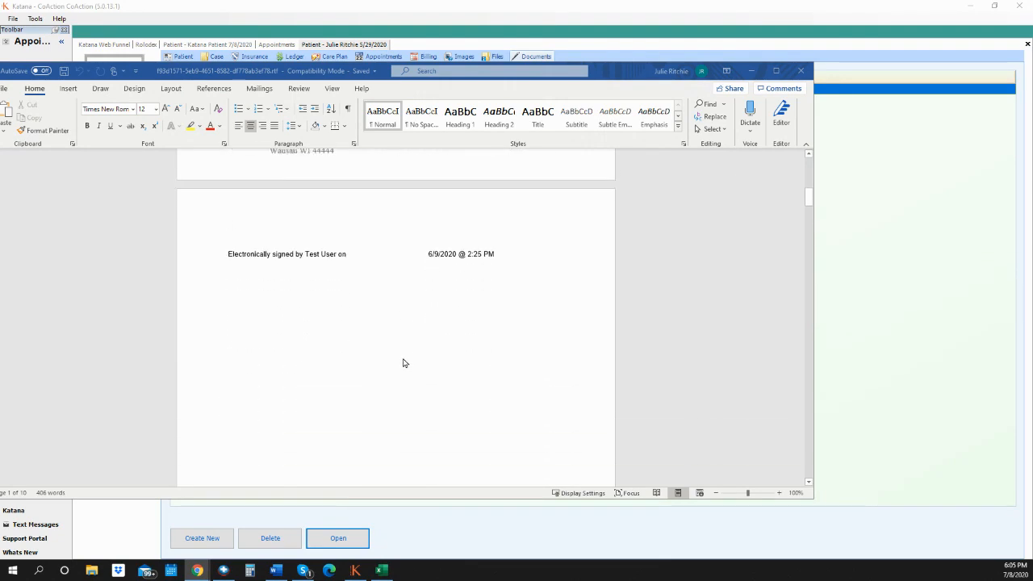
scroll(405, 364, down, 18)
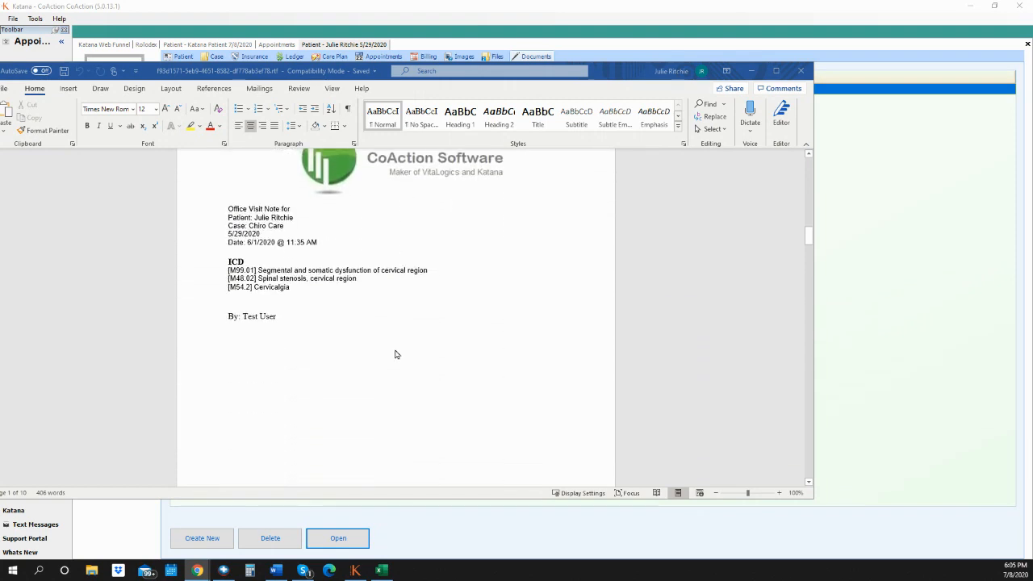
scroll(382, 362, down, 5)
scroll(380, 364, up, 15)
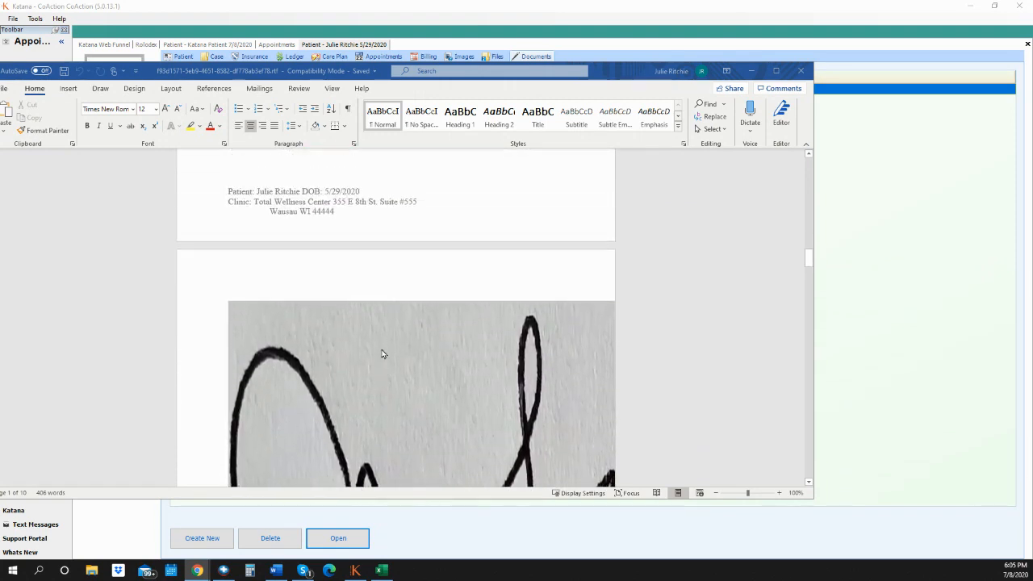
scroll(376, 364, up, 12)
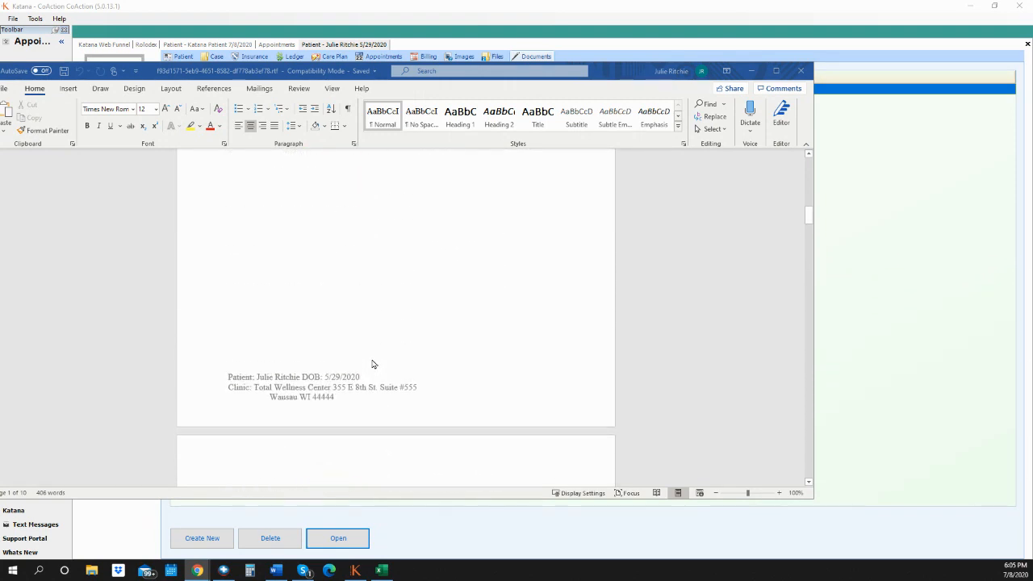
scroll(367, 363, up, 4)
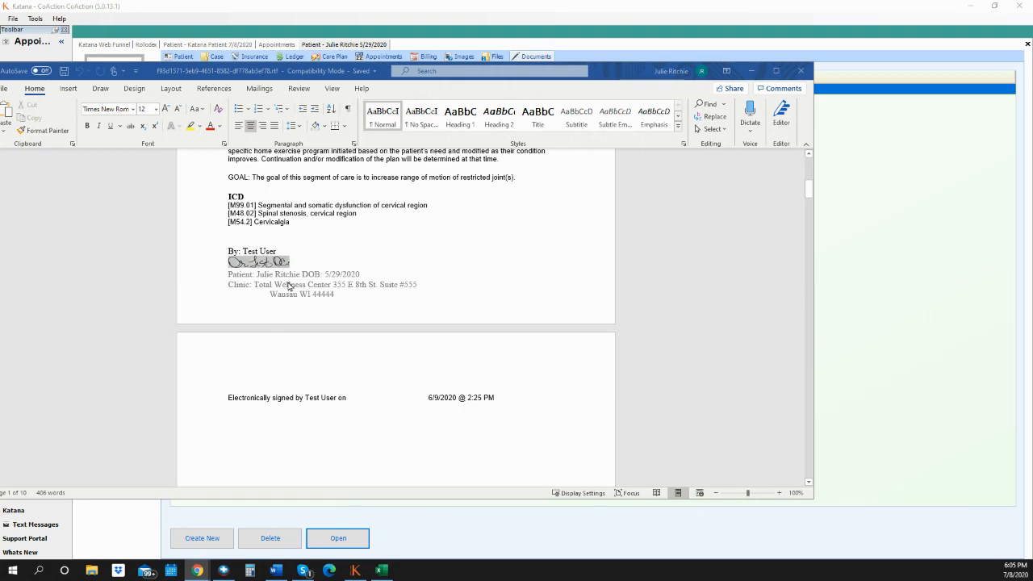
scroll(311, 299, up, 2)
scroll(314, 300, up, 3)
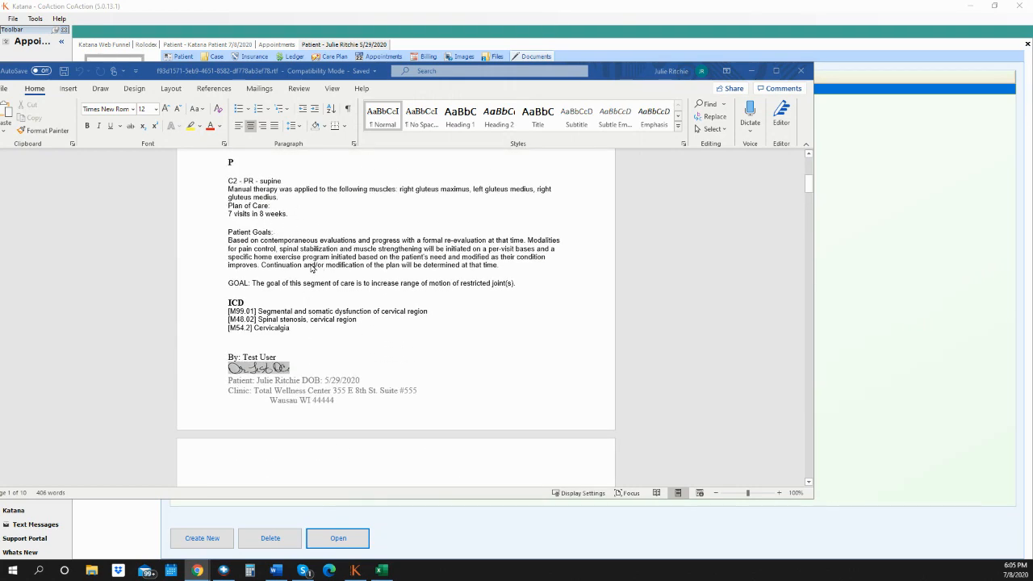
scroll(312, 269, up, 4)
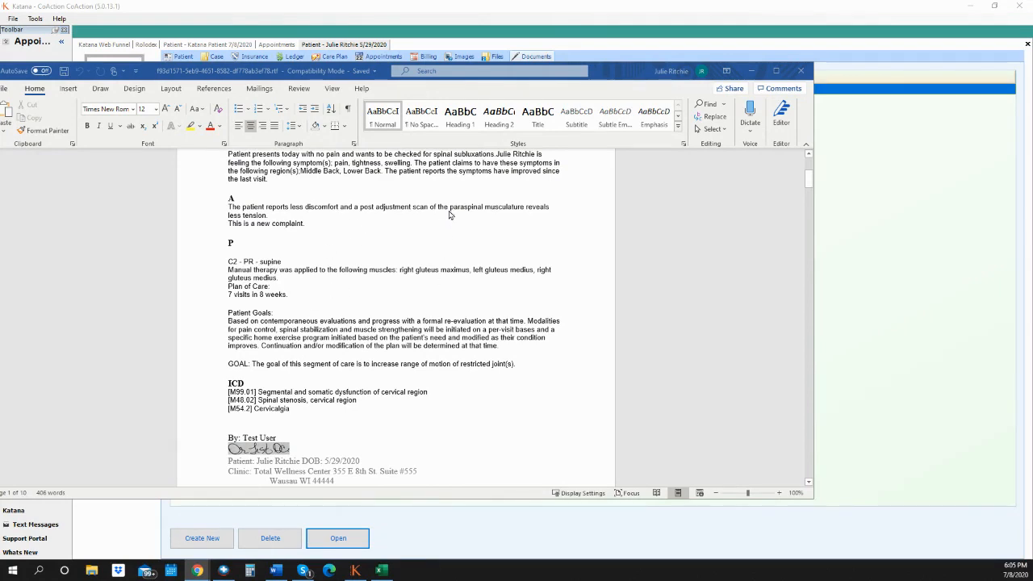
drag(615, 74, 754, 68)
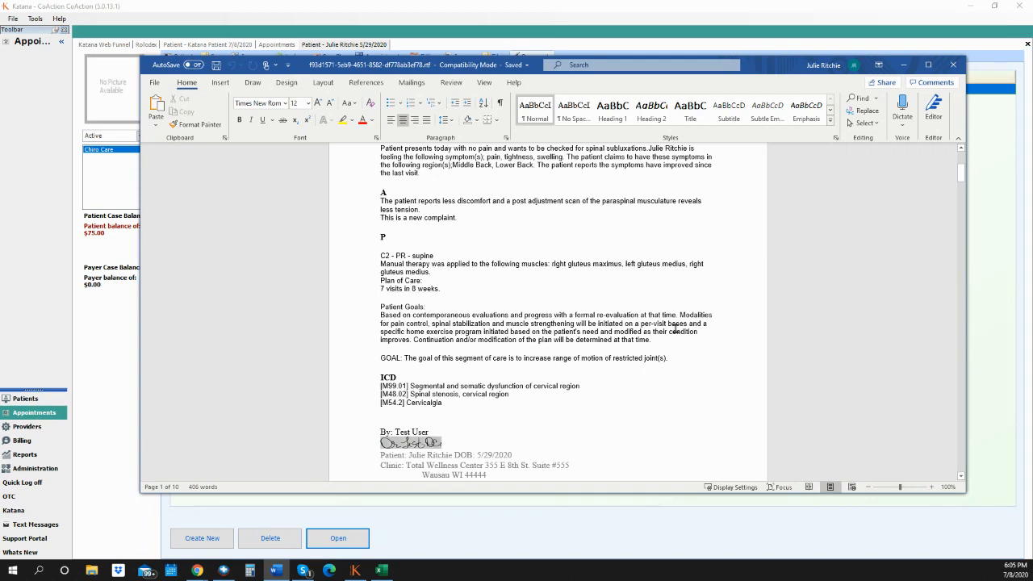
- Scroll to the first page's bottom and enter First Page Footer editing
scroll(493, 328, up, 5)
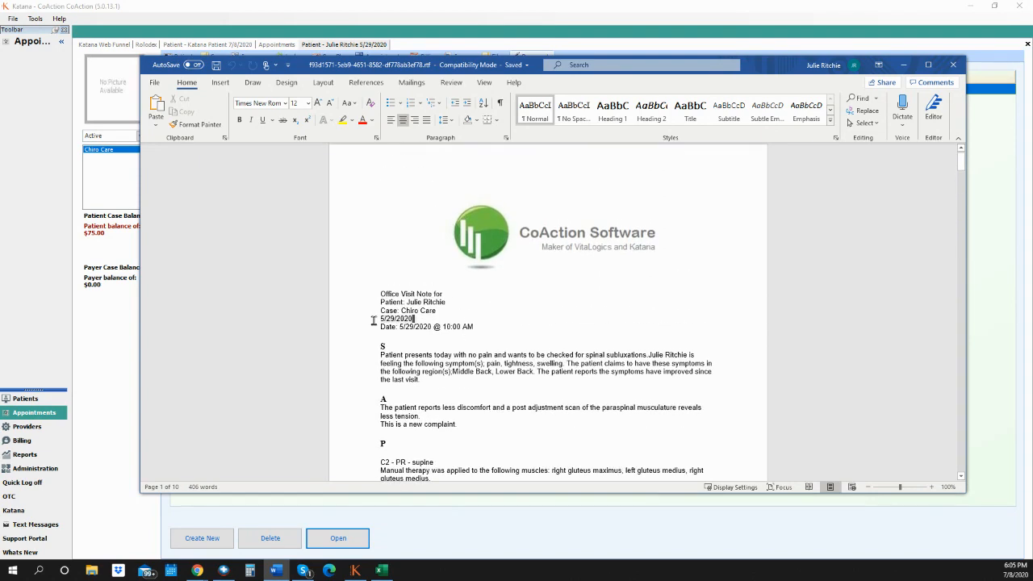
drag(374, 321, 369, 310)
scroll(491, 339, down, 5)
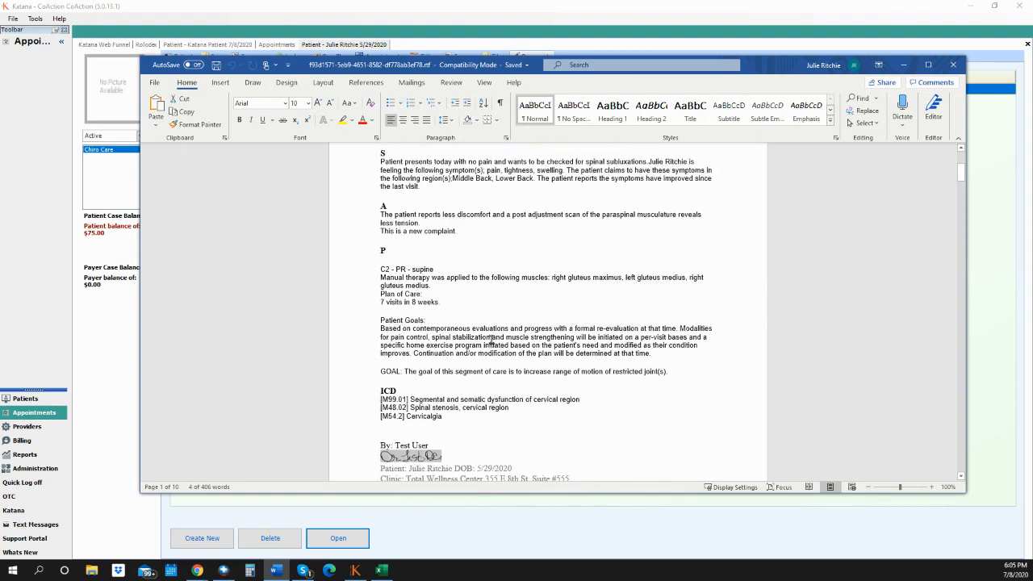
scroll(491, 341, down, 5)
double_click(491, 268)
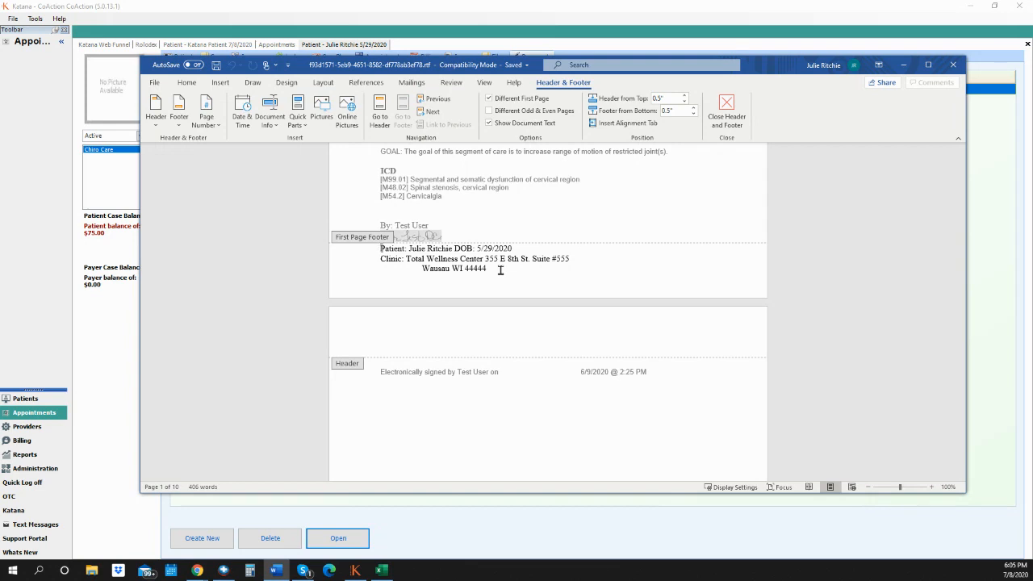
- Select and deselect the three footer lines, then close the header and footer unchanged
triple_click(432, 279)
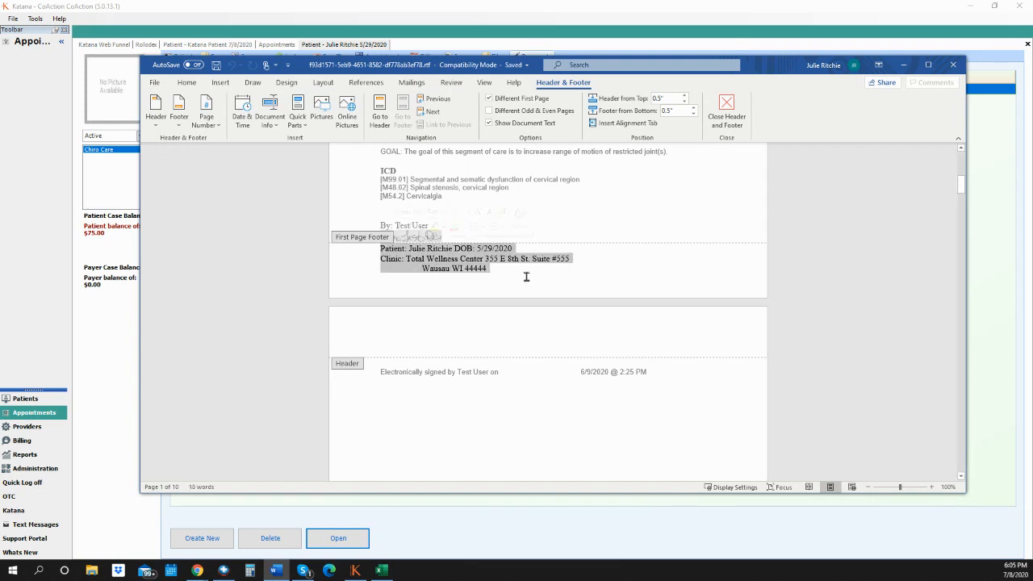
click(642, 277)
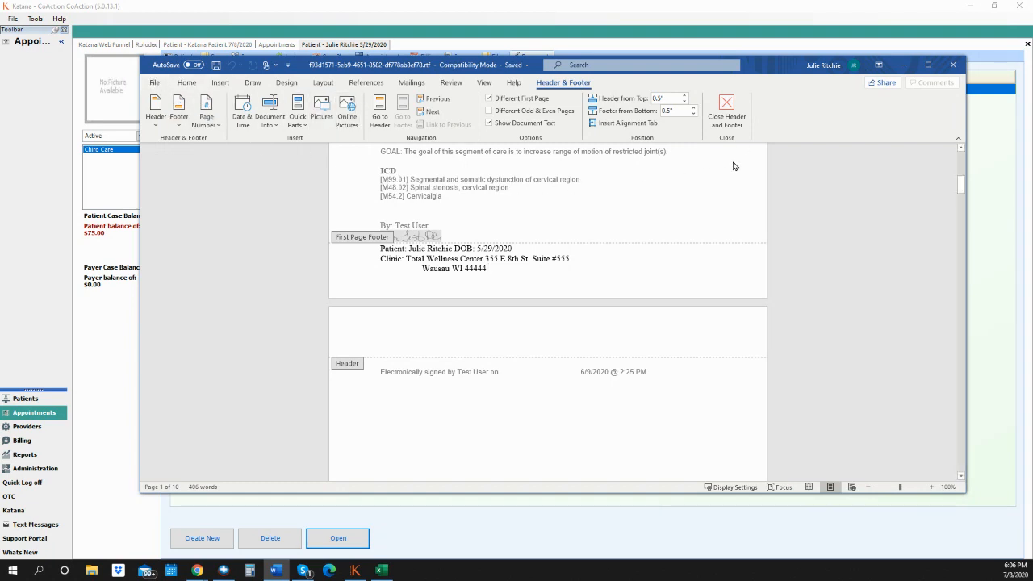
click(730, 122)
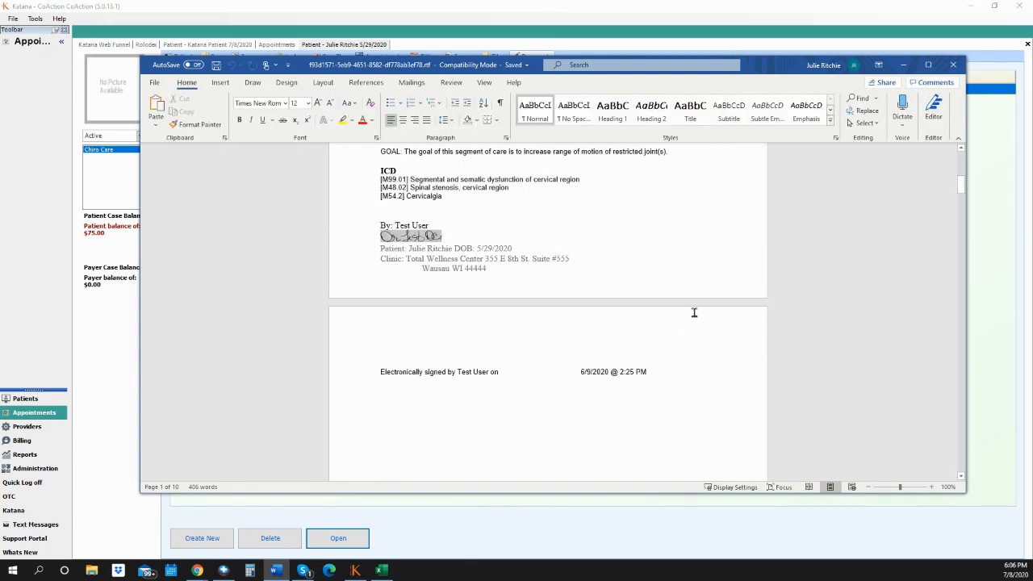
- Close the note in Word, answer the save prompt and dismiss the download notice
click(954, 68)
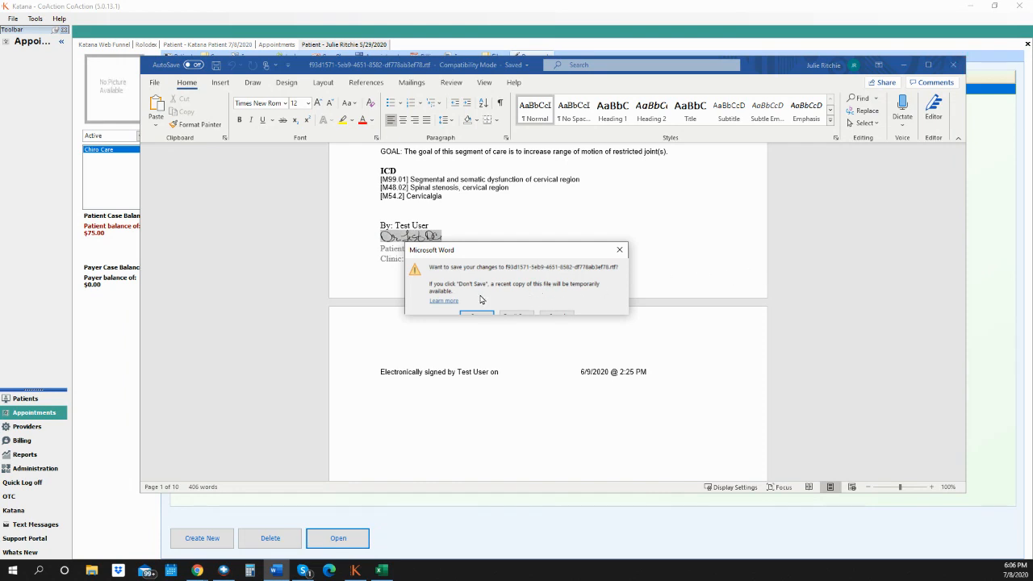
click(517, 315)
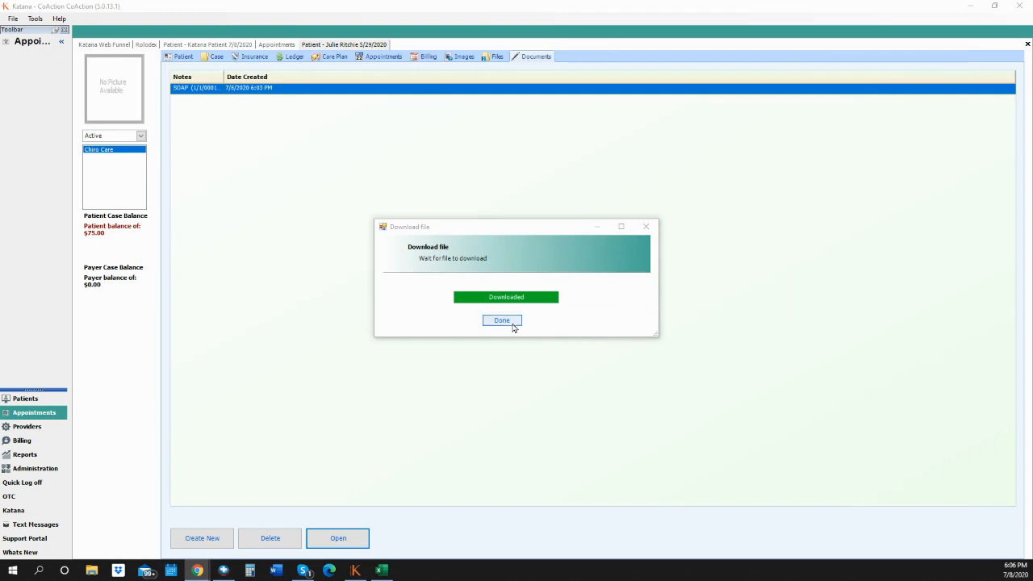
click(512, 323)
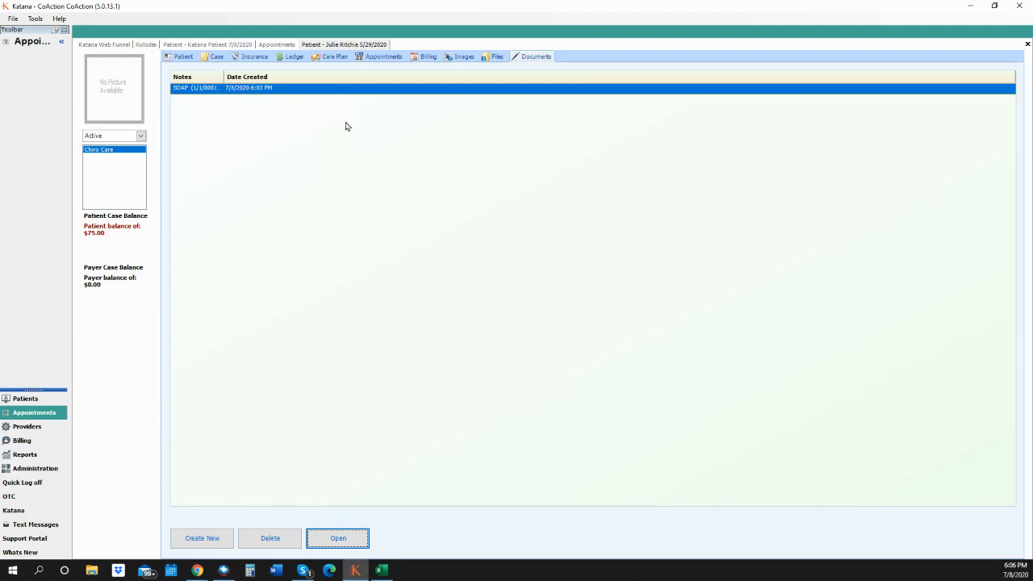
- Show the patient's Appointments view with its scheduled and history tables
click(197, 570)
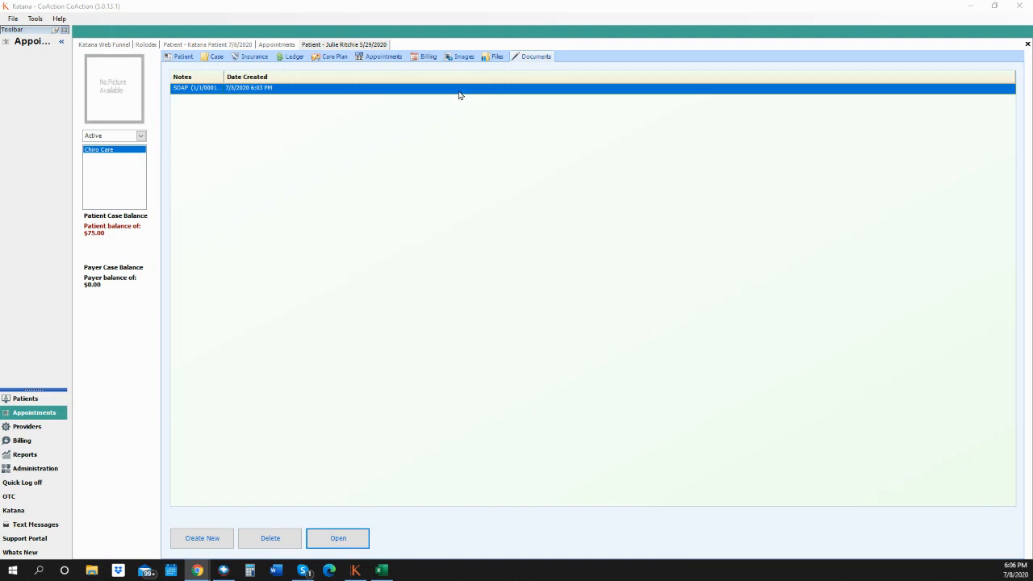
click(356, 539)
click(384, 58)
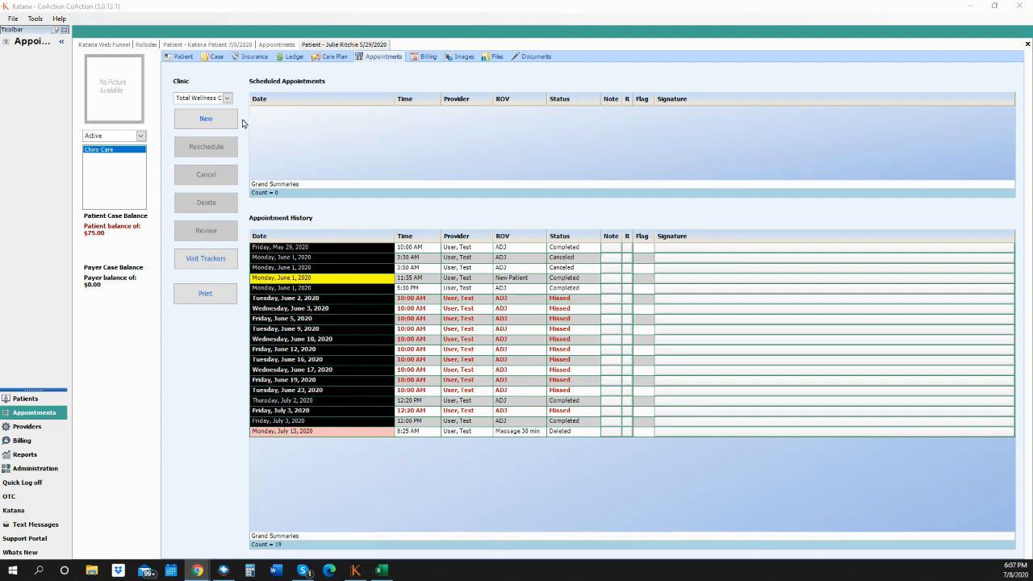
- Book a New Patient visit at 6:20 PM on Thursday, July 16, 2020, overriding the after-hours conflict
click(207, 118)
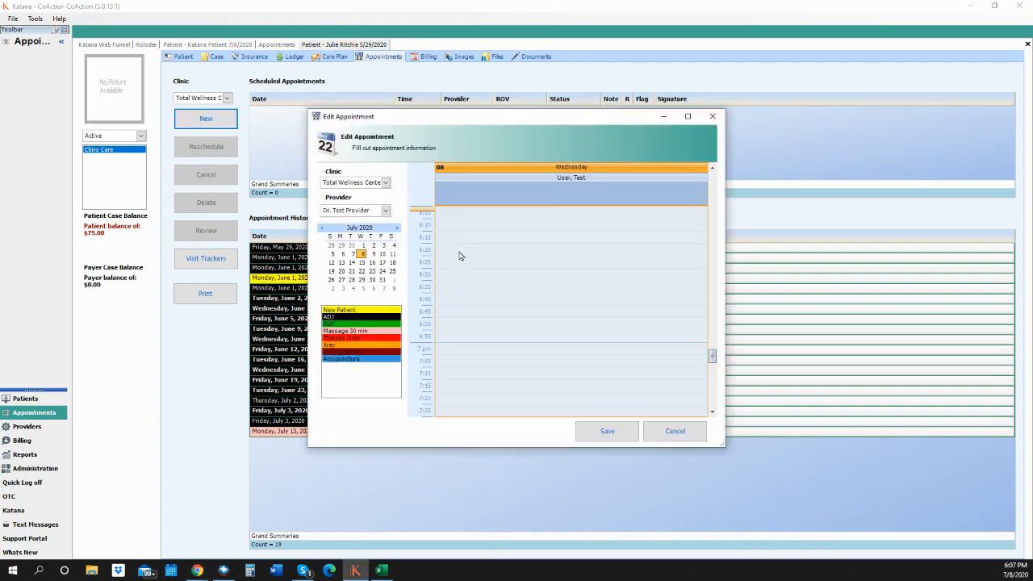
click(464, 250)
click(372, 263)
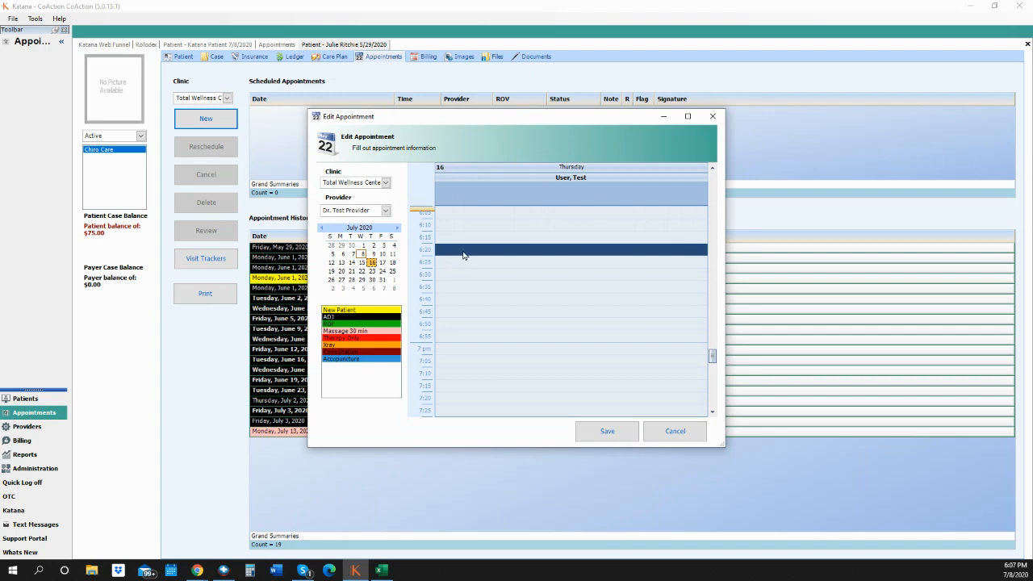
click(364, 317)
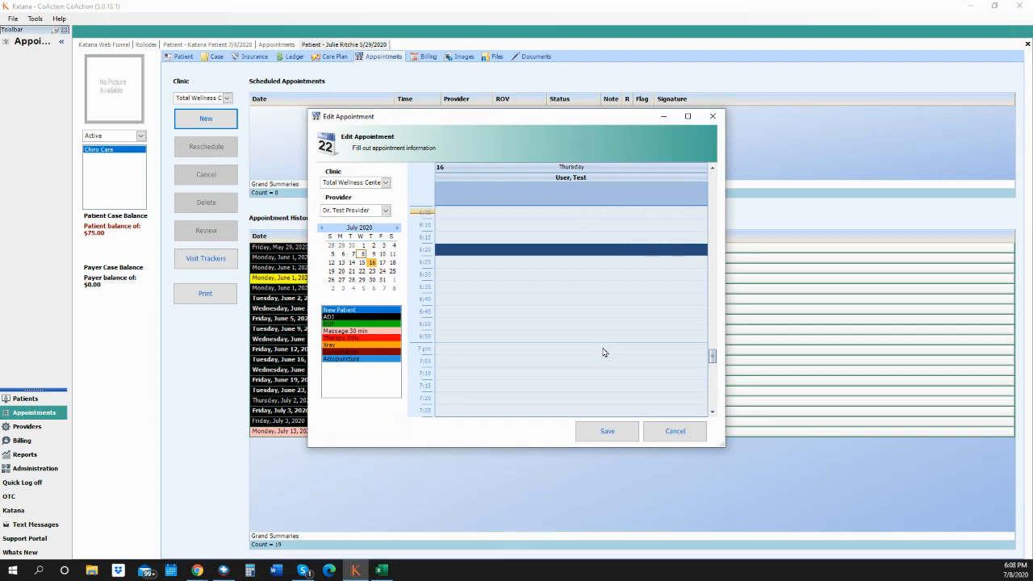
click(613, 432)
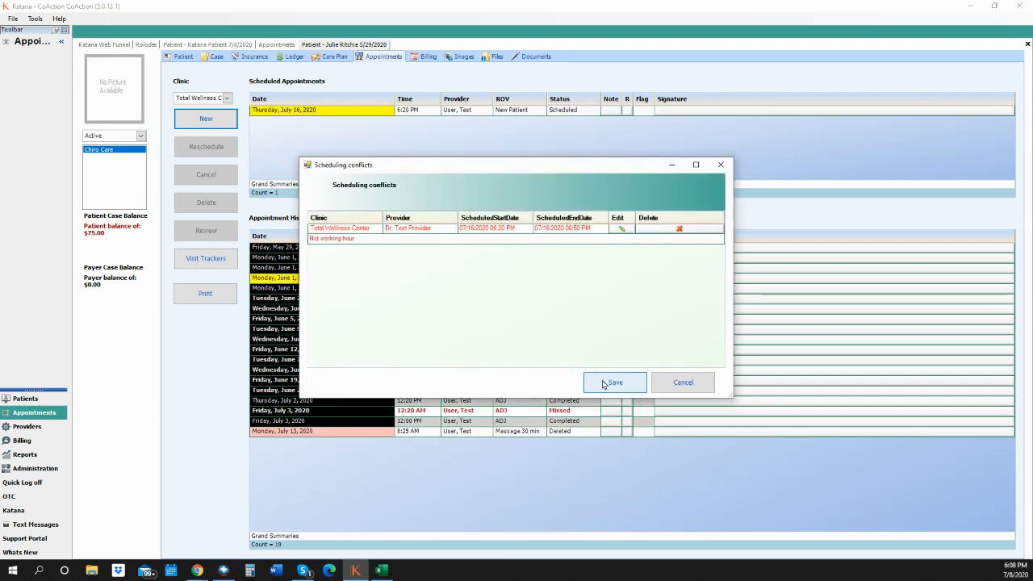
click(612, 382)
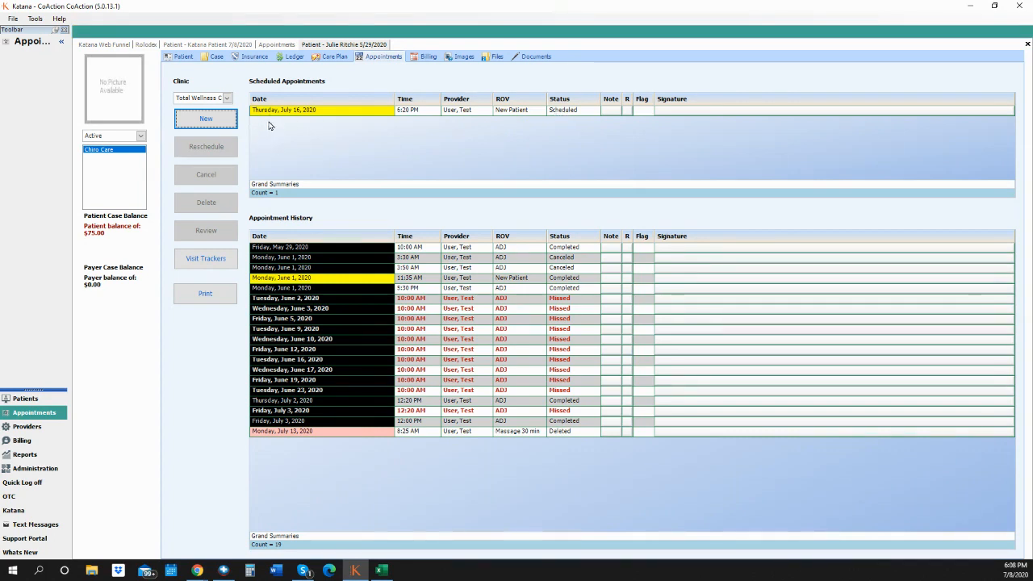
click(299, 112)
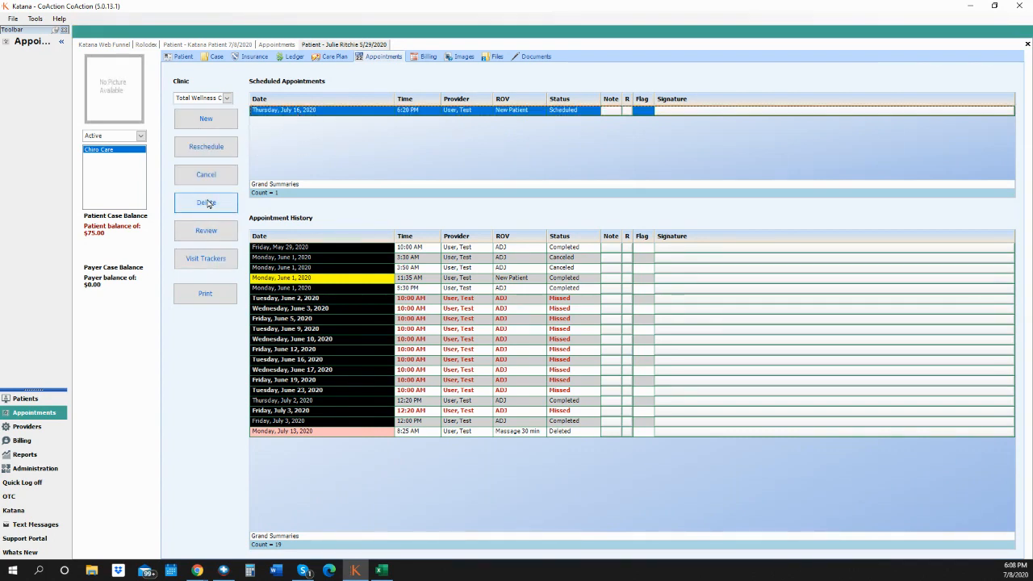
click(221, 293)
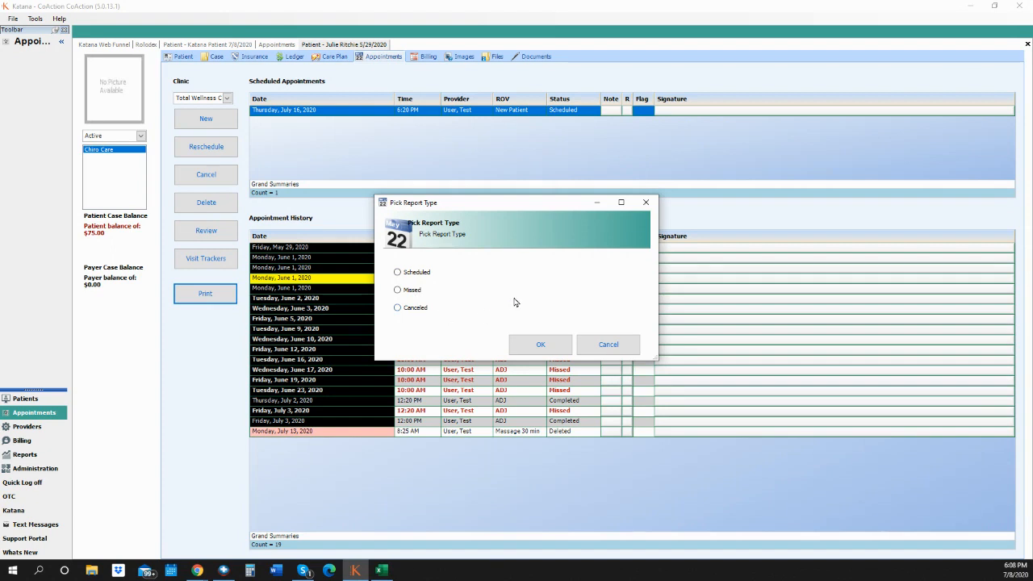
click(611, 347)
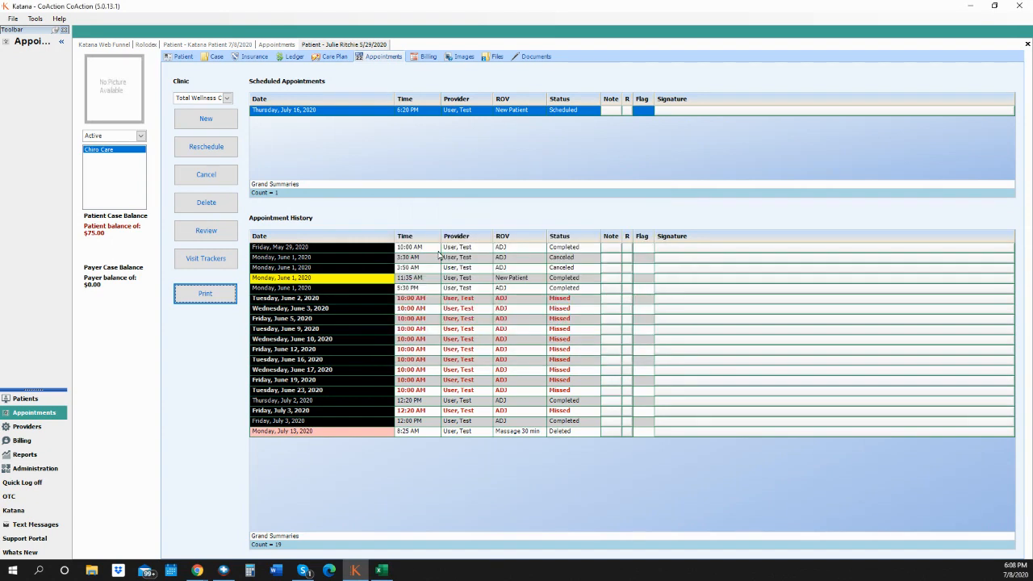
drag(408, 267, 410, 421)
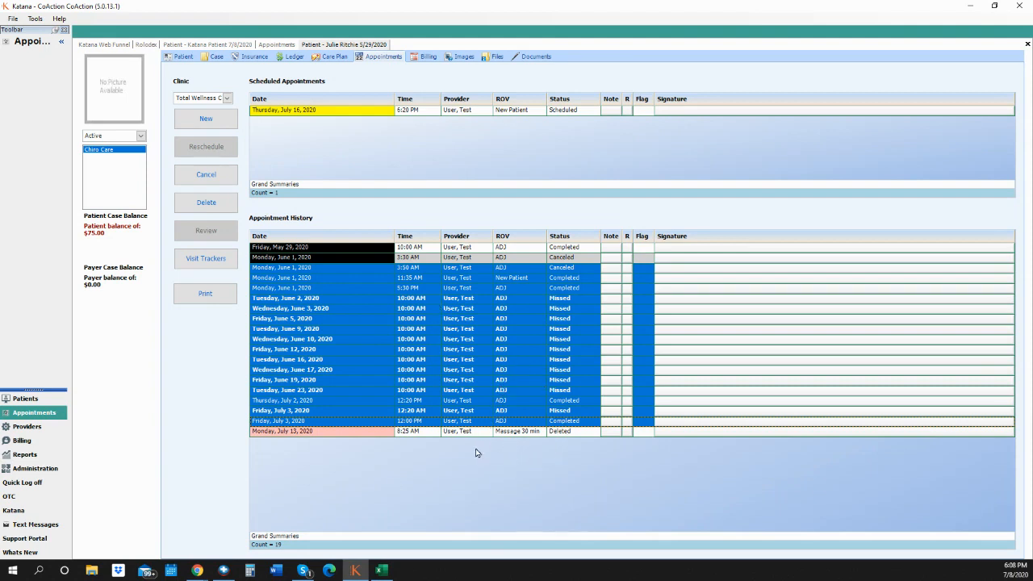
click(504, 249)
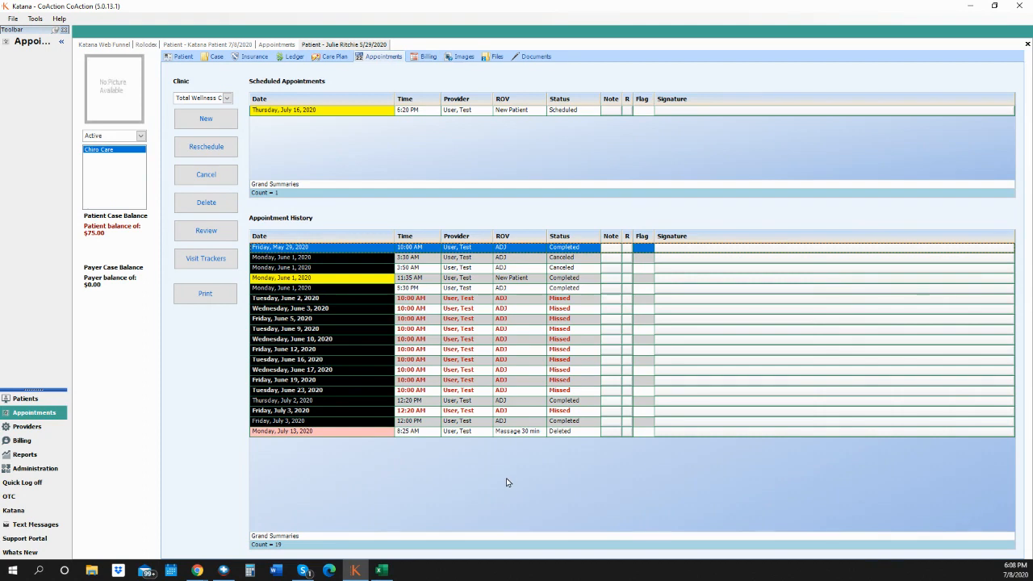
click(426, 113)
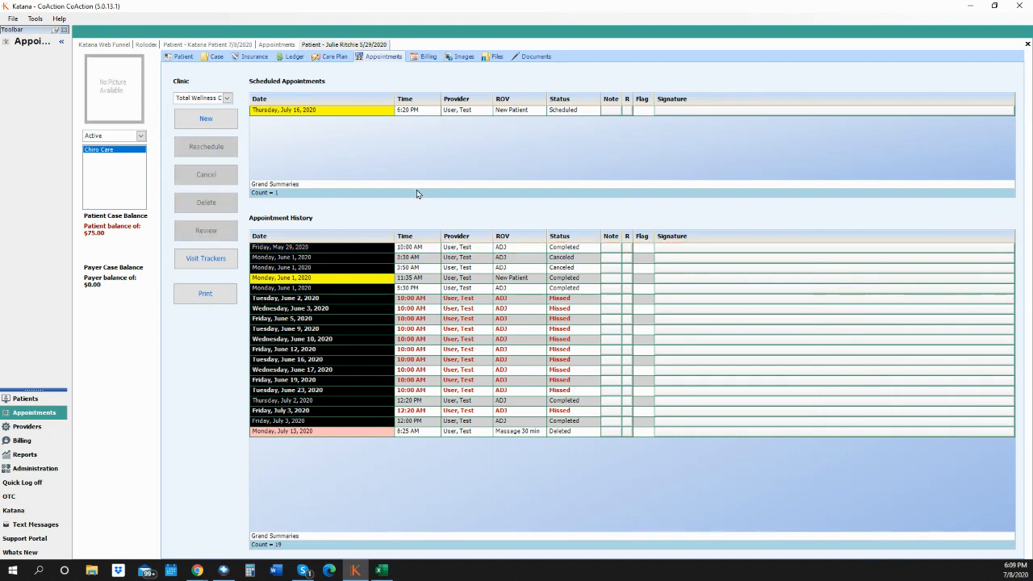
click(410, 113)
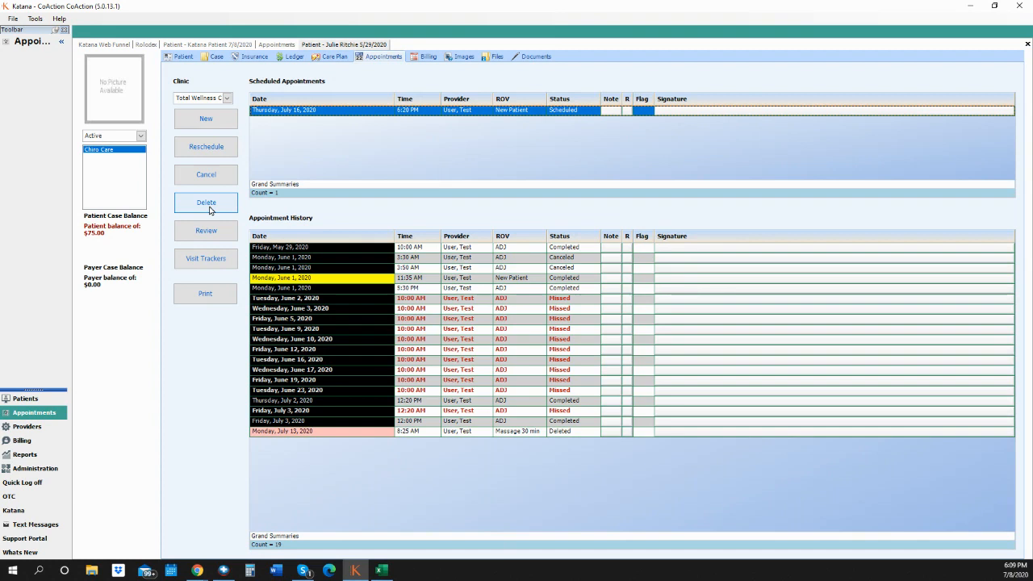
- Reschedule the July 16 visit to July 23 at 6:55 PM with reason Traffic, accepting the conflict
click(232, 149)
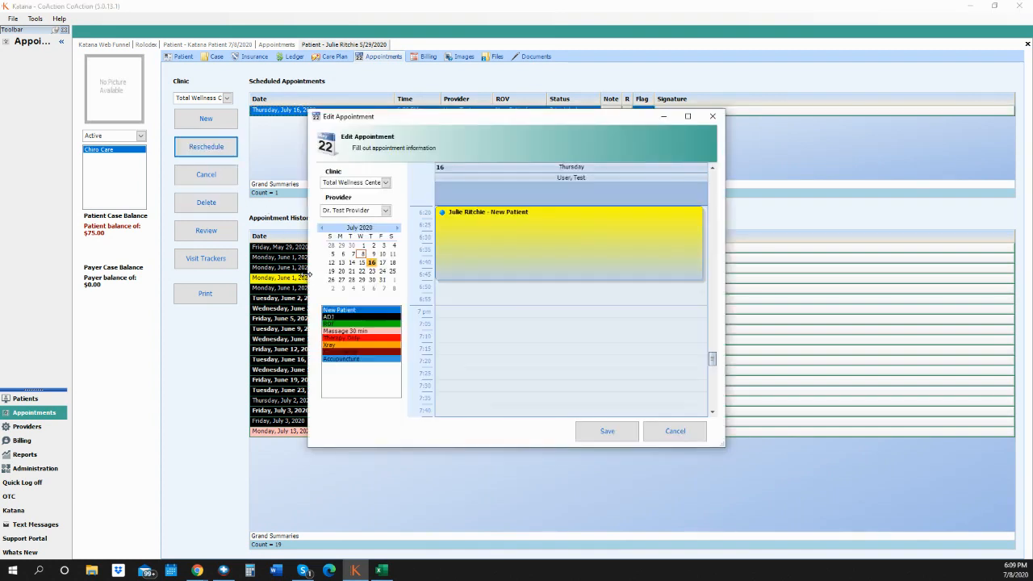
click(471, 304)
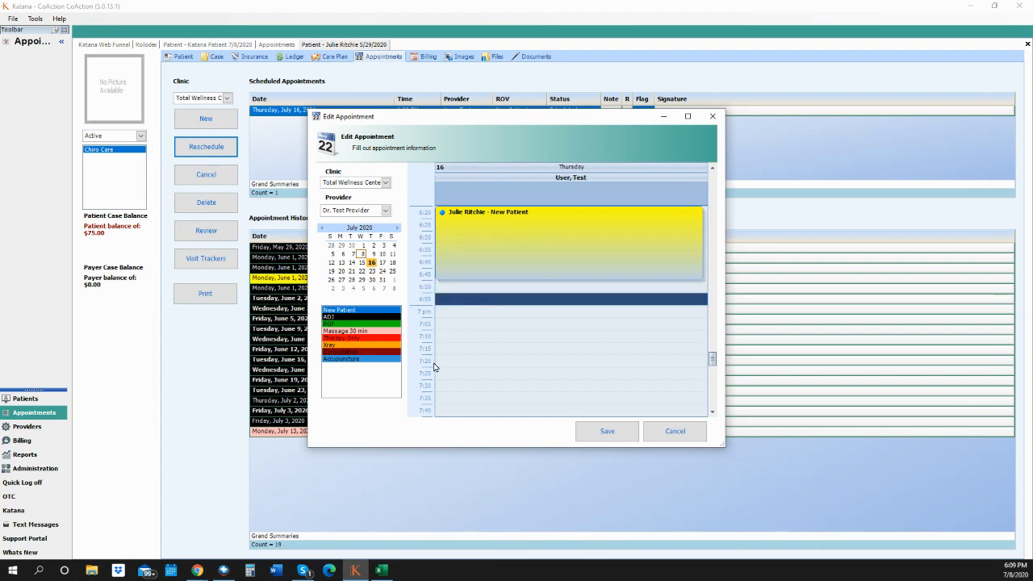
click(372, 271)
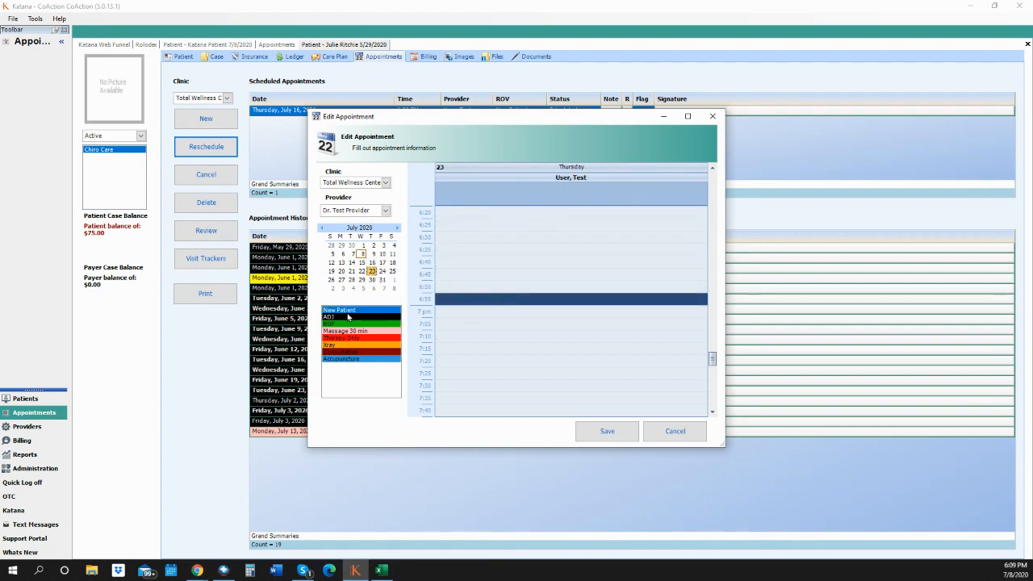
click(607, 431)
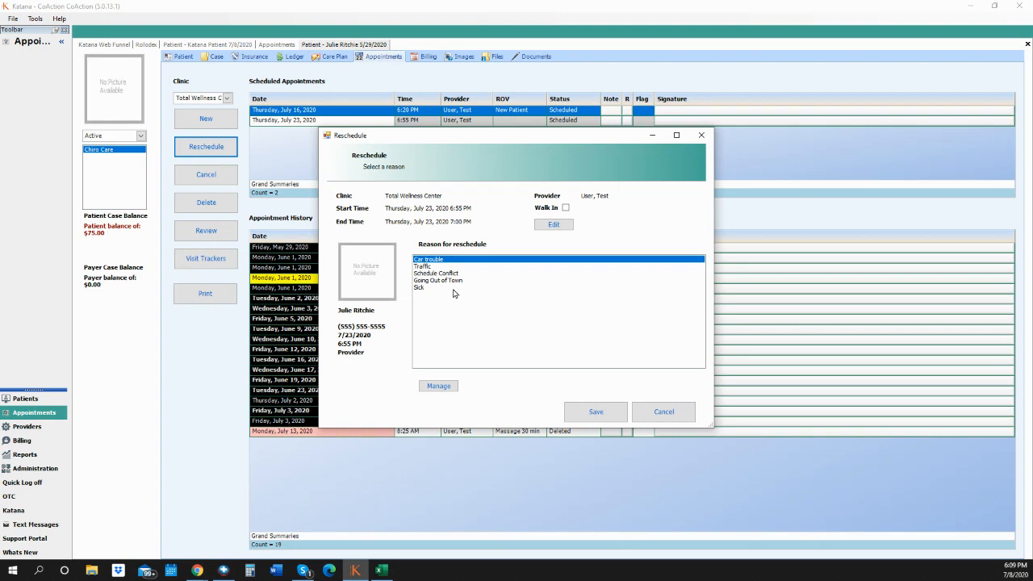
click(436, 267)
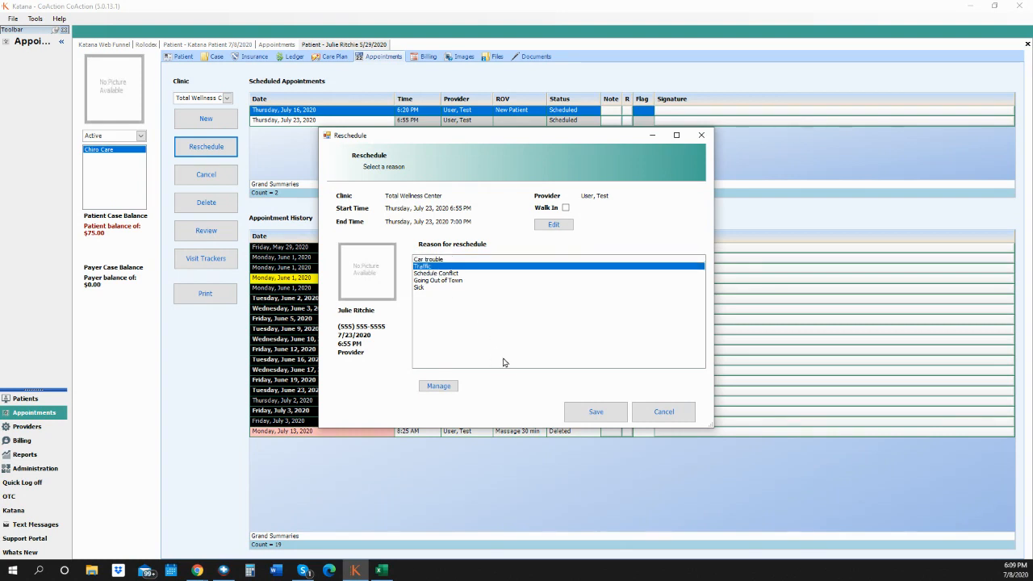
click(596, 412)
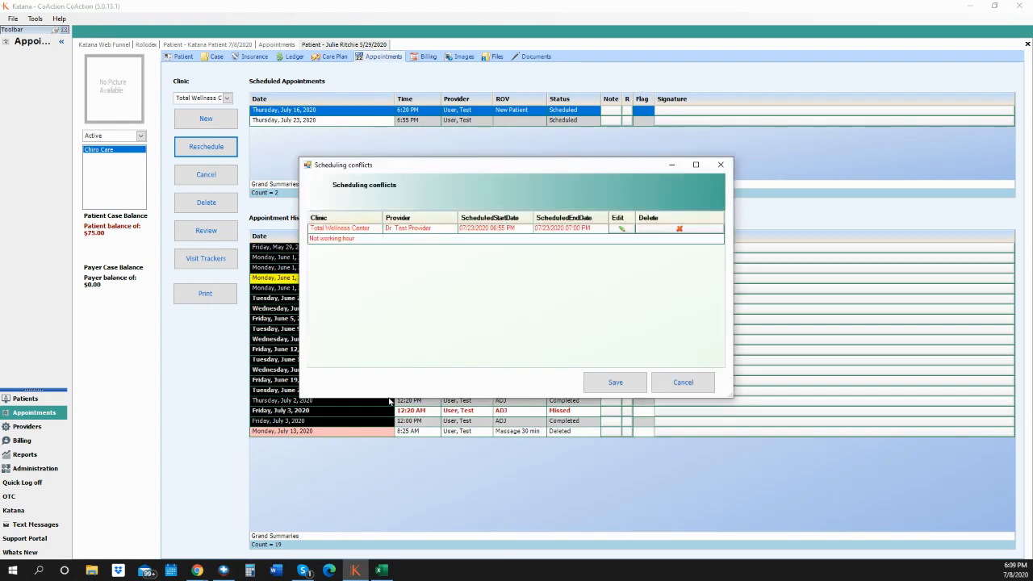
click(616, 381)
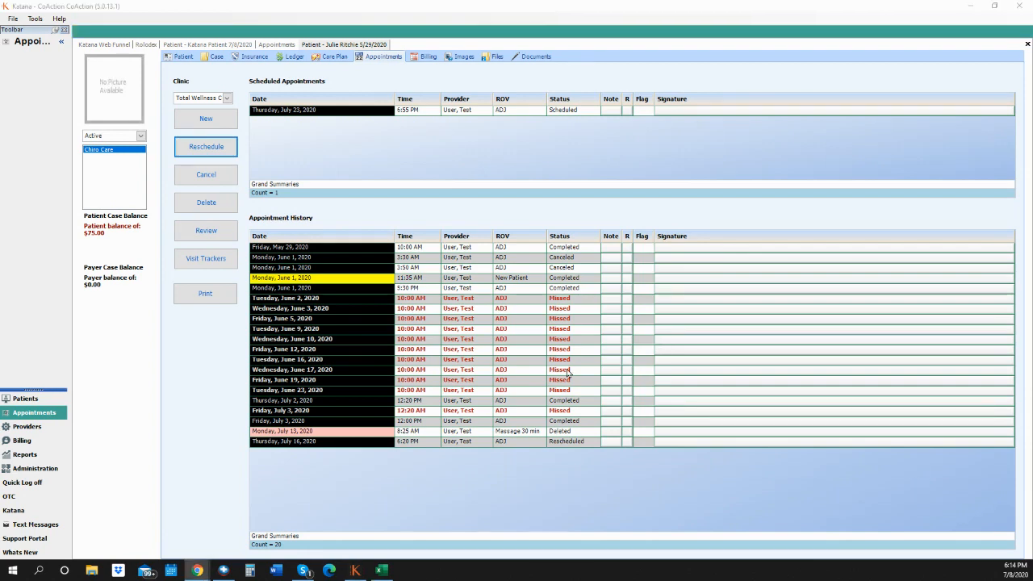
- Delete the patient's existing Test visit alert tracker
click(206, 263)
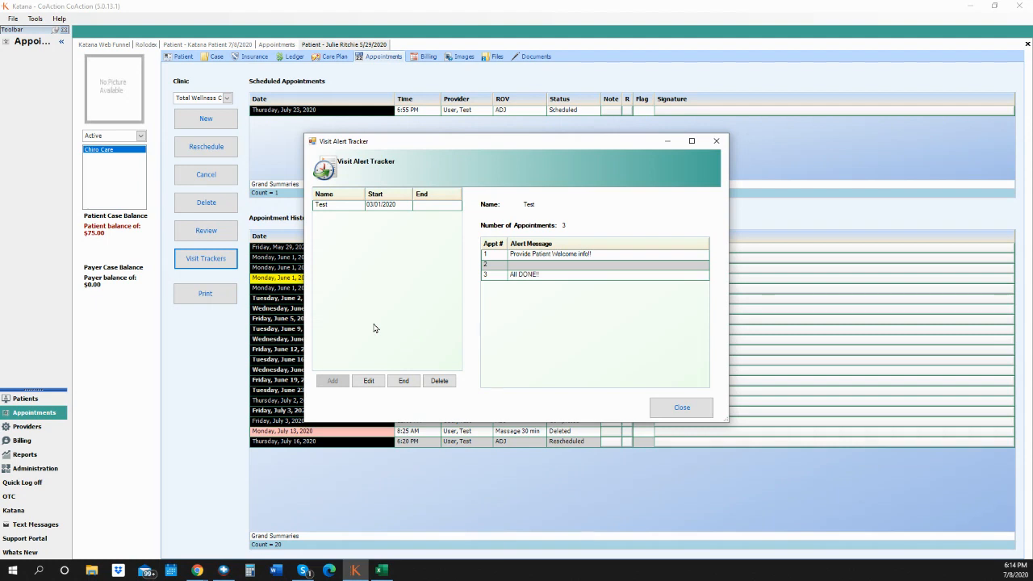
click(402, 209)
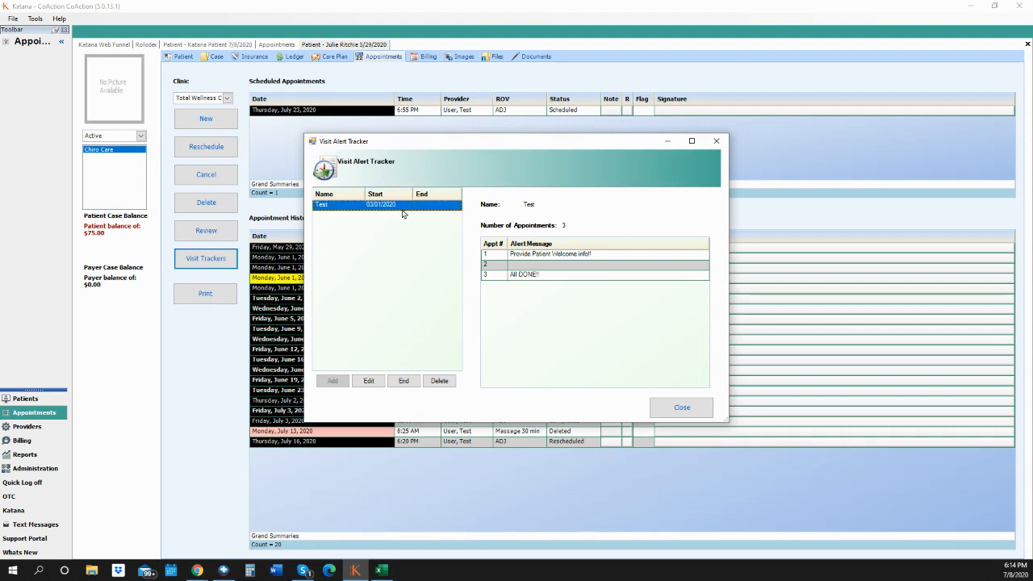
click(446, 380)
click(543, 326)
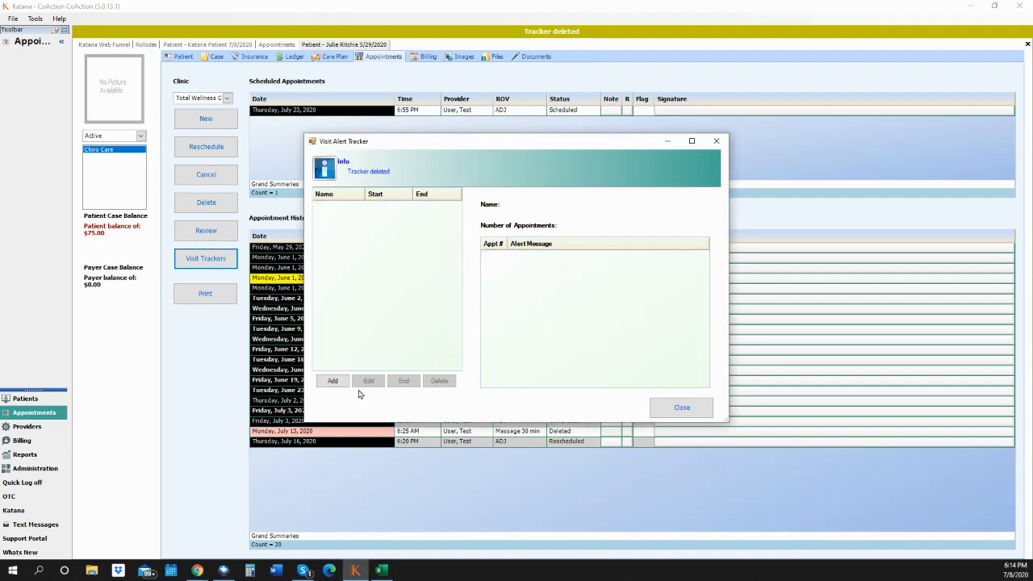
- Start a new visit alert tracker based on the Test template
click(333, 380)
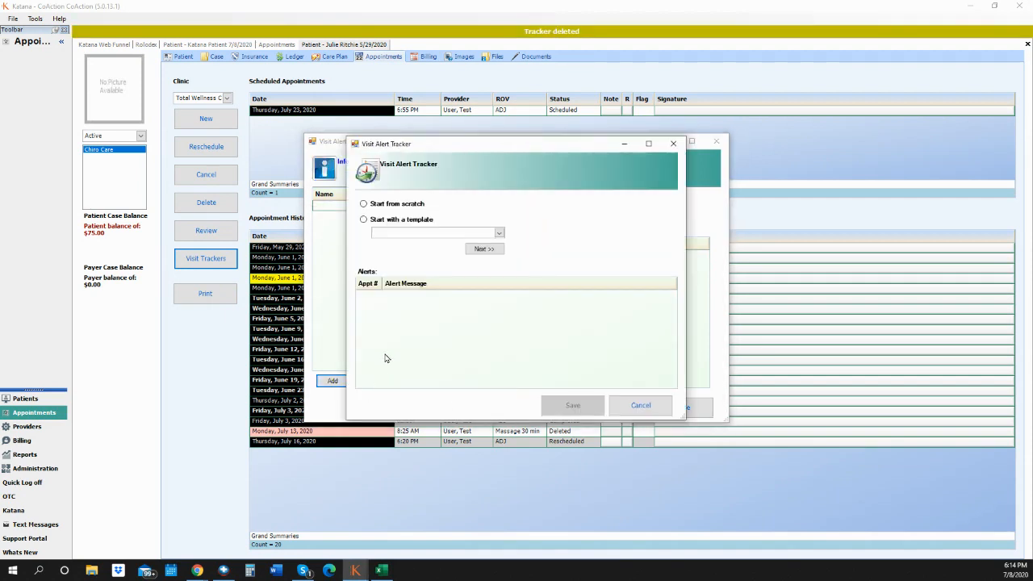
click(375, 206)
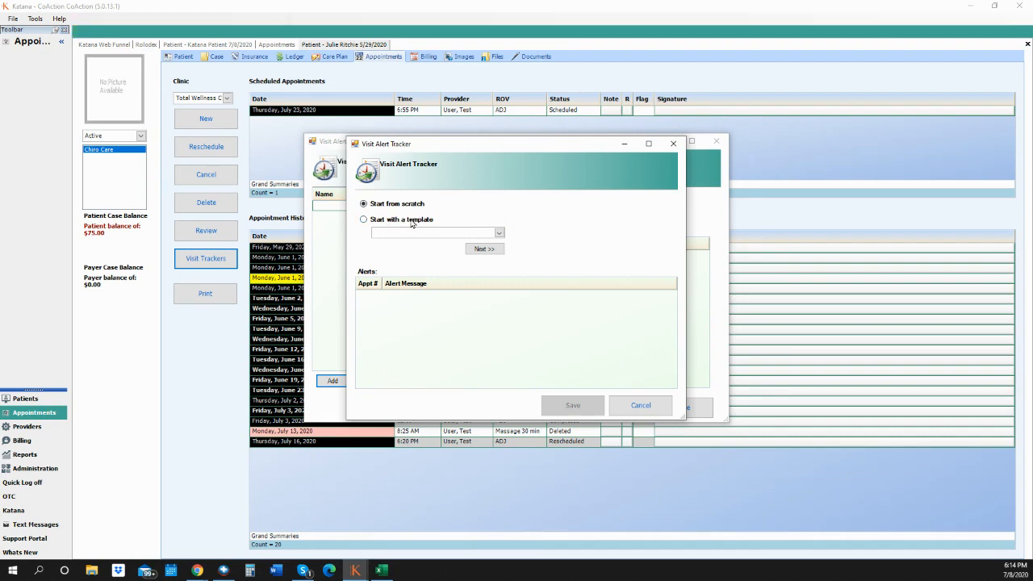
click(413, 223)
click(500, 234)
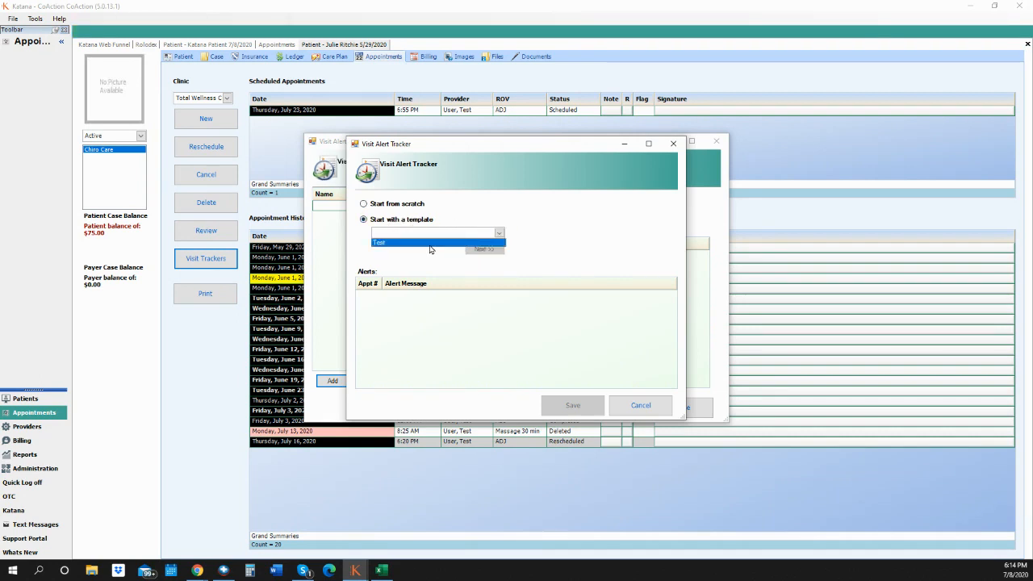
click(434, 243)
click(484, 250)
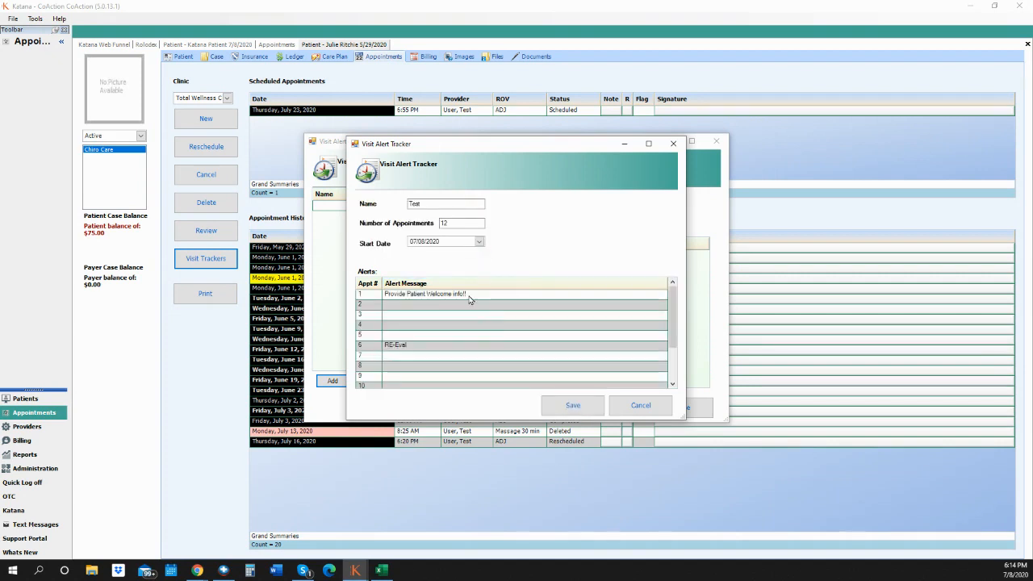
- Save the tracker: 12 appointments from 07/08/2020 with alerts at visits 1, 6 and 12
click(419, 205)
click(452, 224)
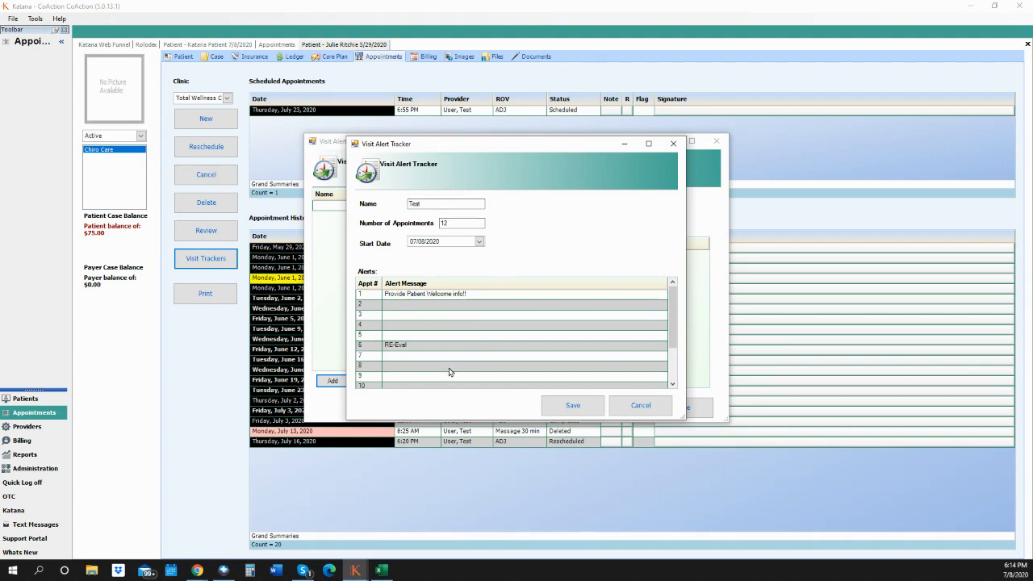
click(411, 316)
click(393, 324)
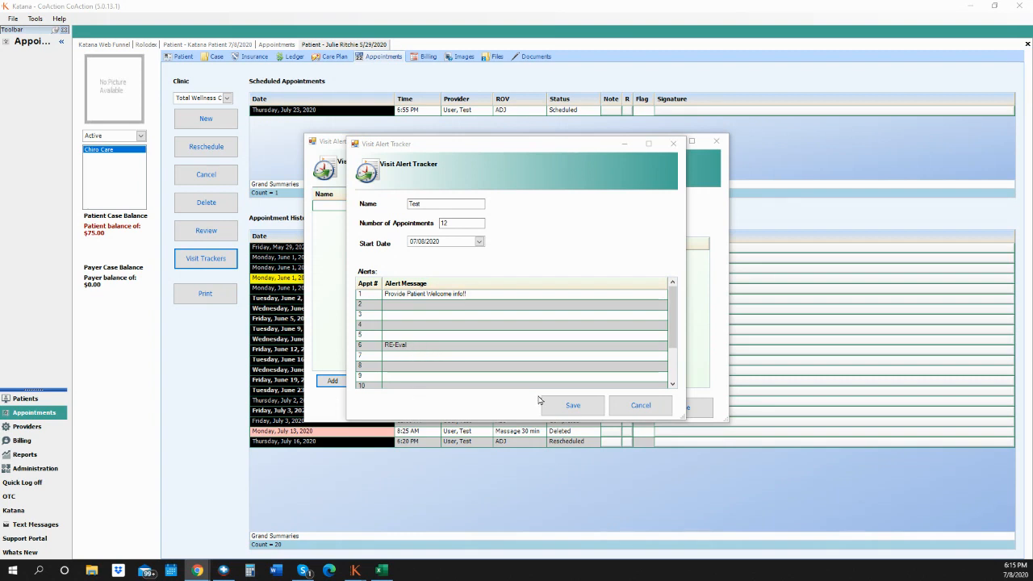
click(426, 366)
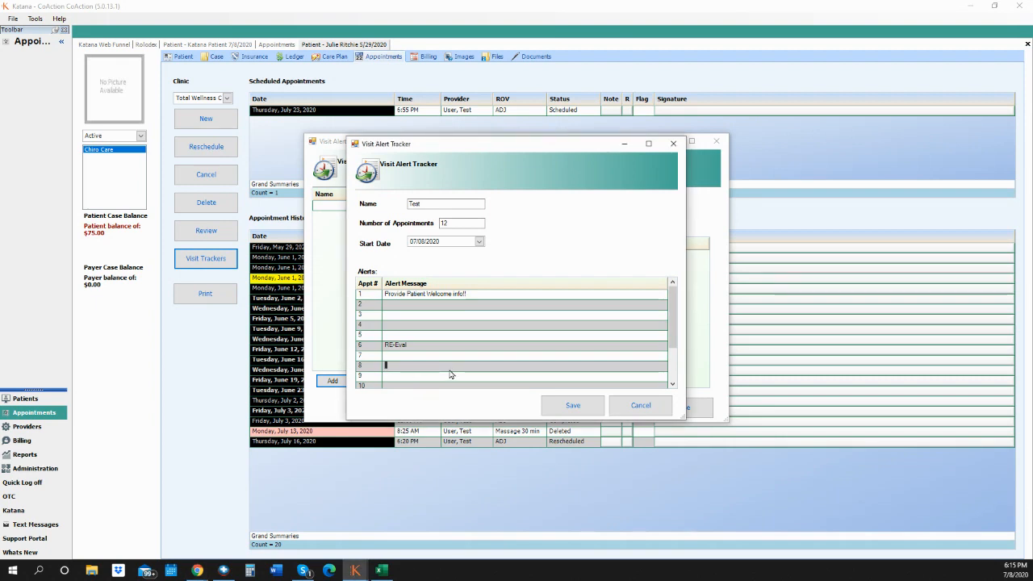
click(577, 409)
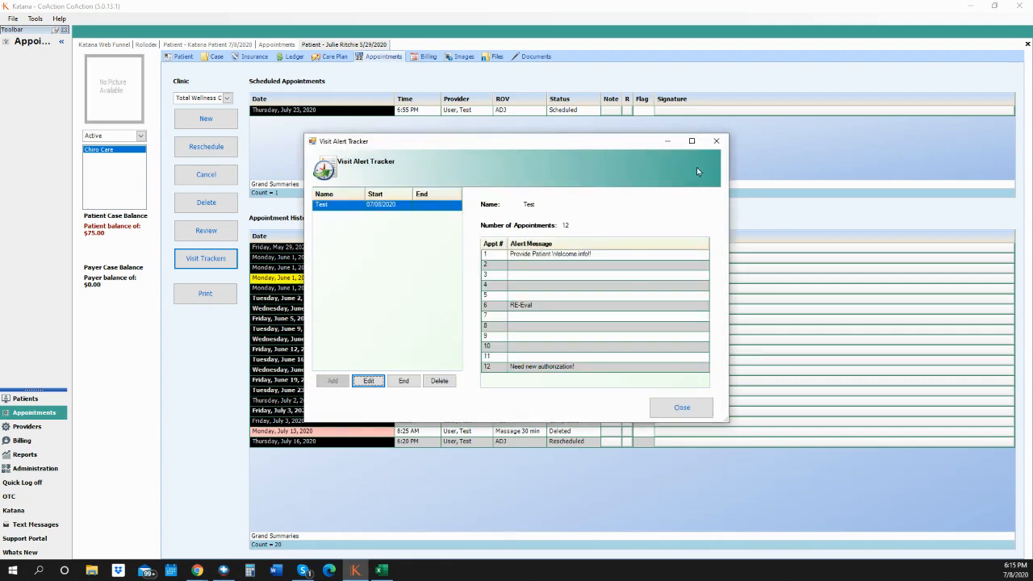
click(716, 143)
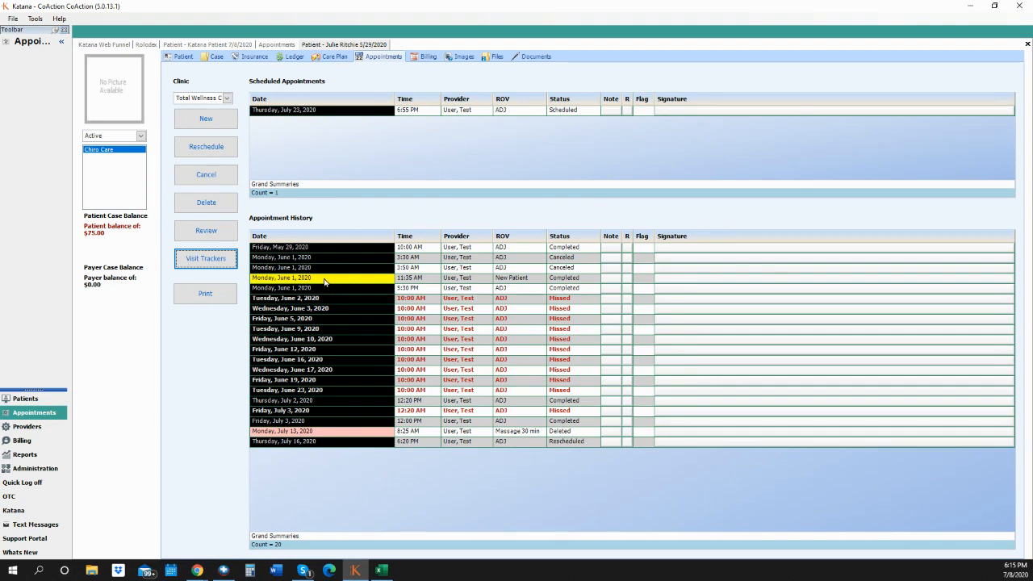
- Enter 'payment' as appointment 7's alert message in the Test tracker and save it
click(211, 261)
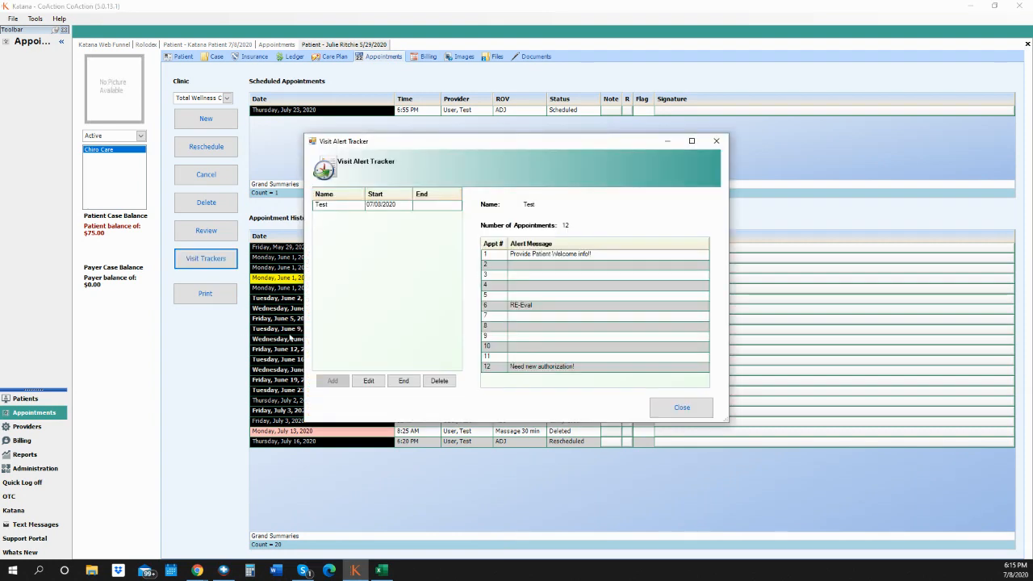
click(369, 381)
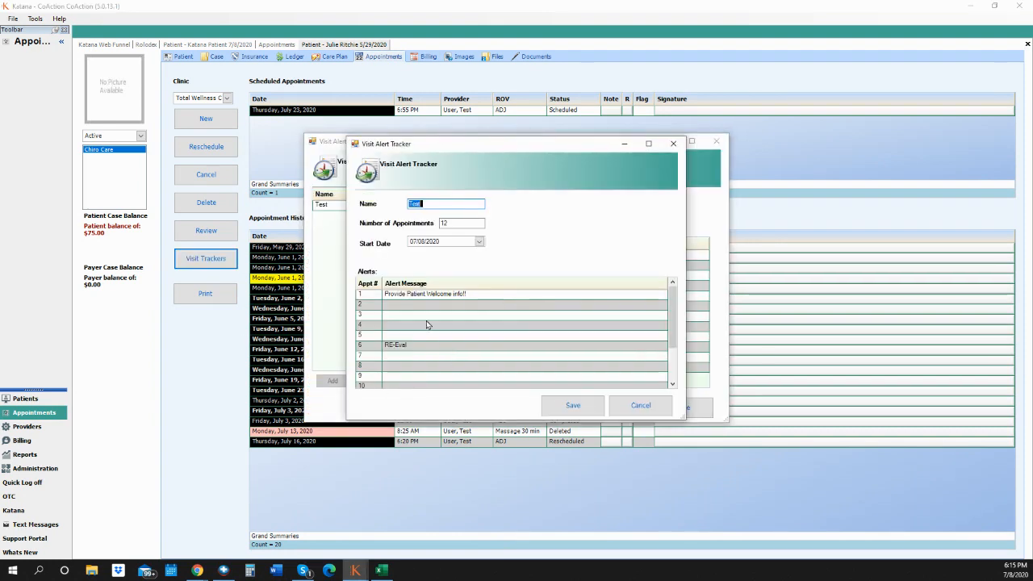
click(402, 357)
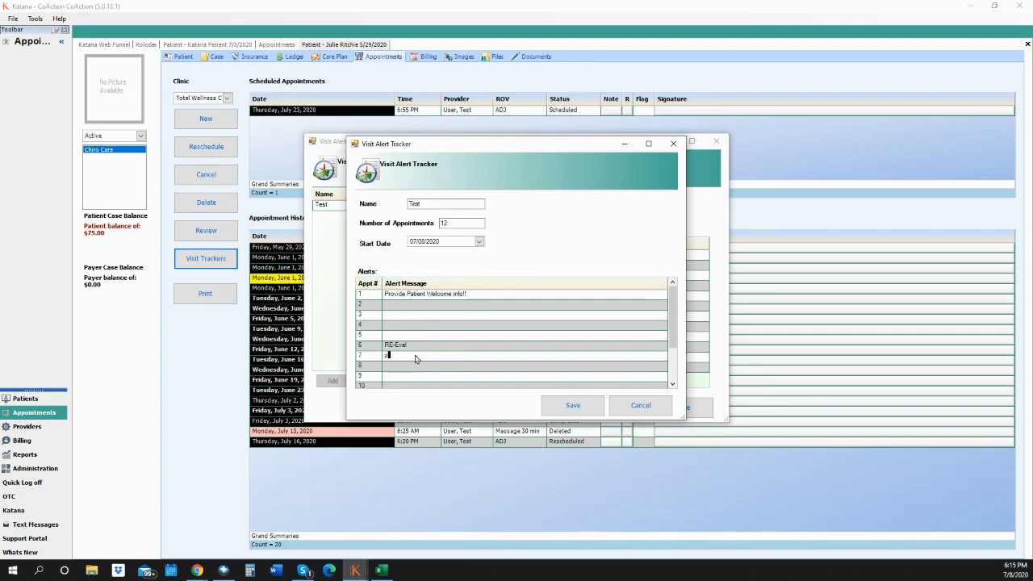
text(payment)
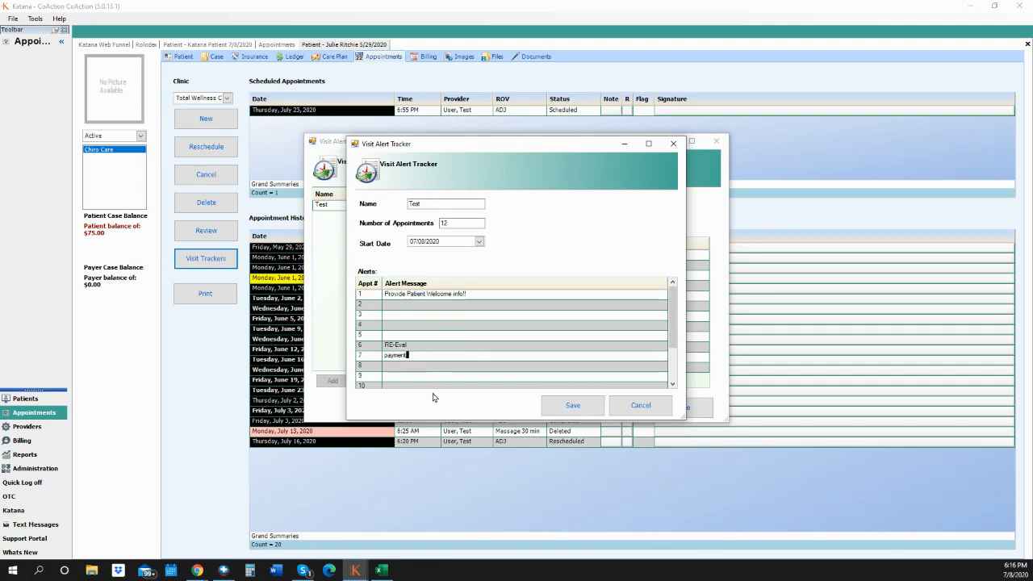
click(573, 406)
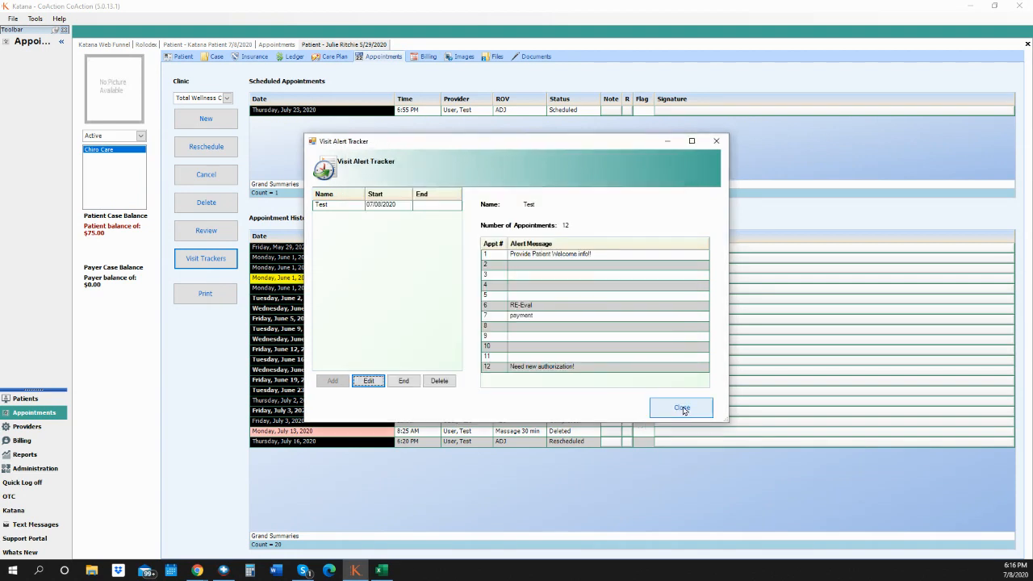
click(683, 409)
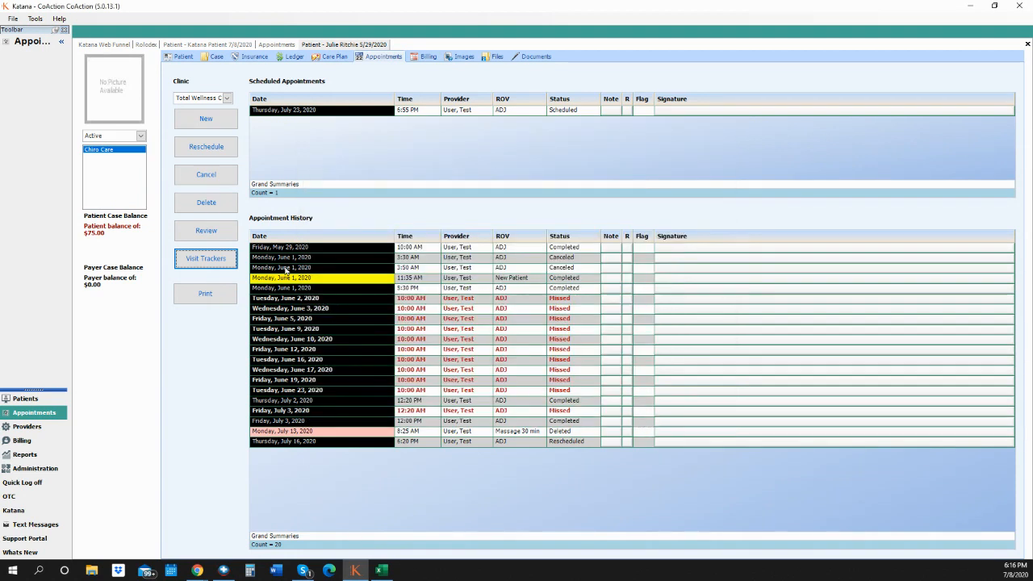
- Open Dr. Test Provider's day schedule for Wednesday, July 8 and select the 7 pm slot
click(197, 571)
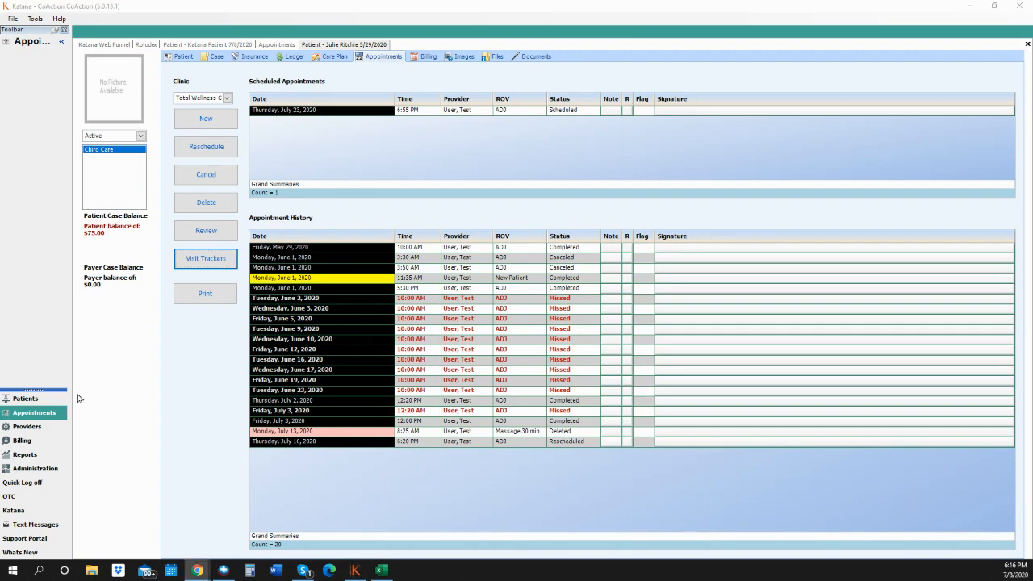
click(37, 412)
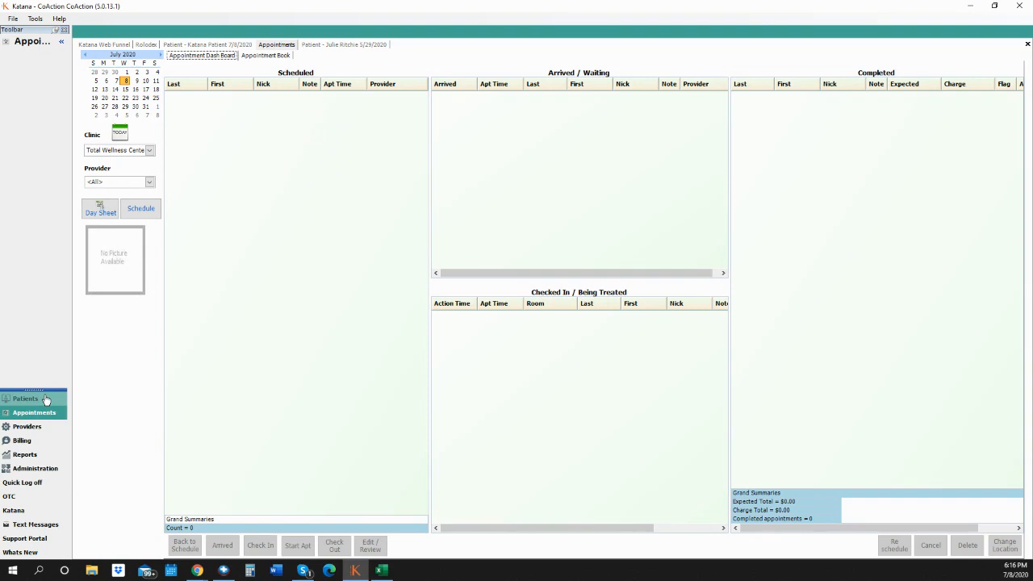
click(273, 55)
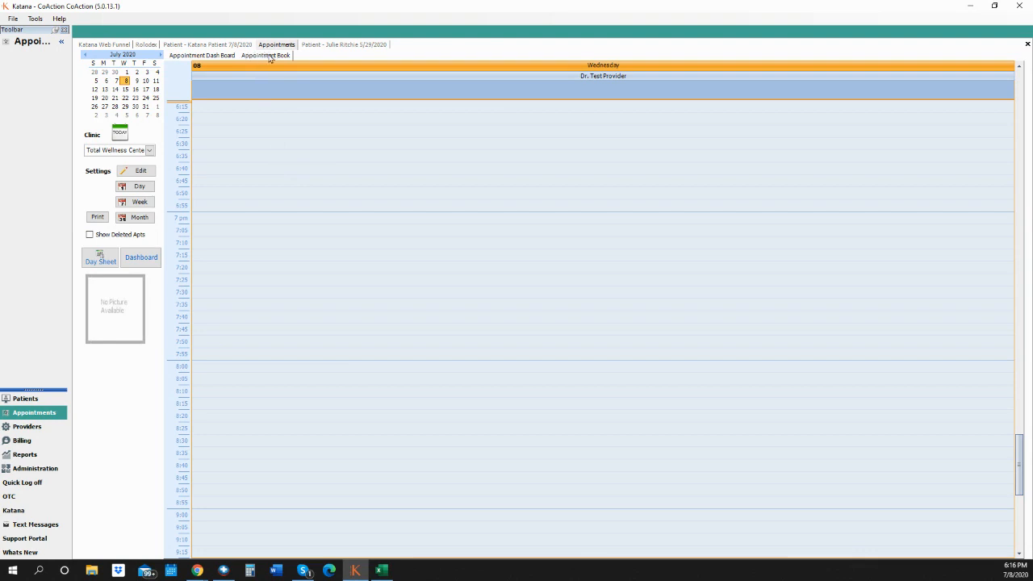
click(200, 57)
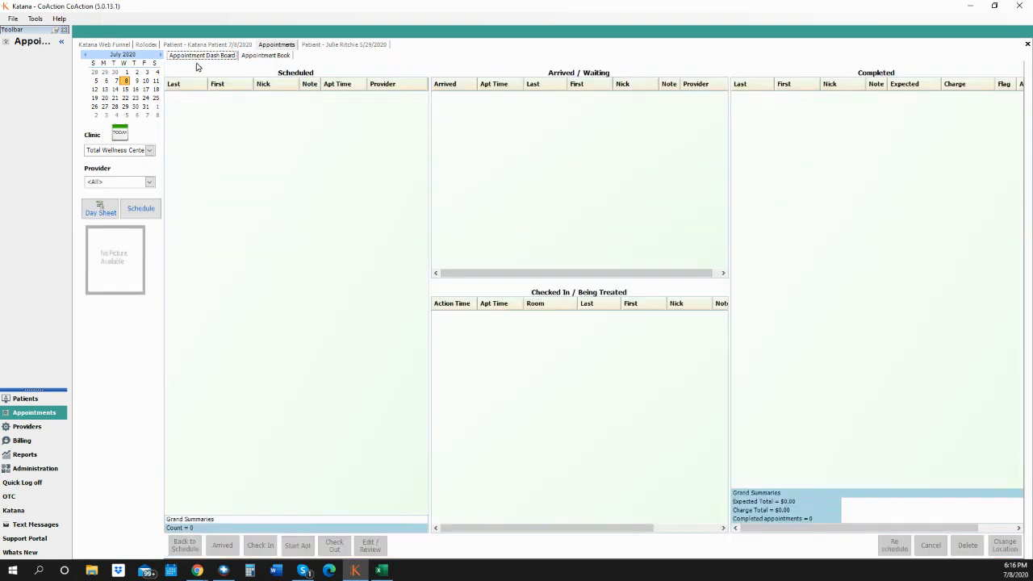
click(148, 212)
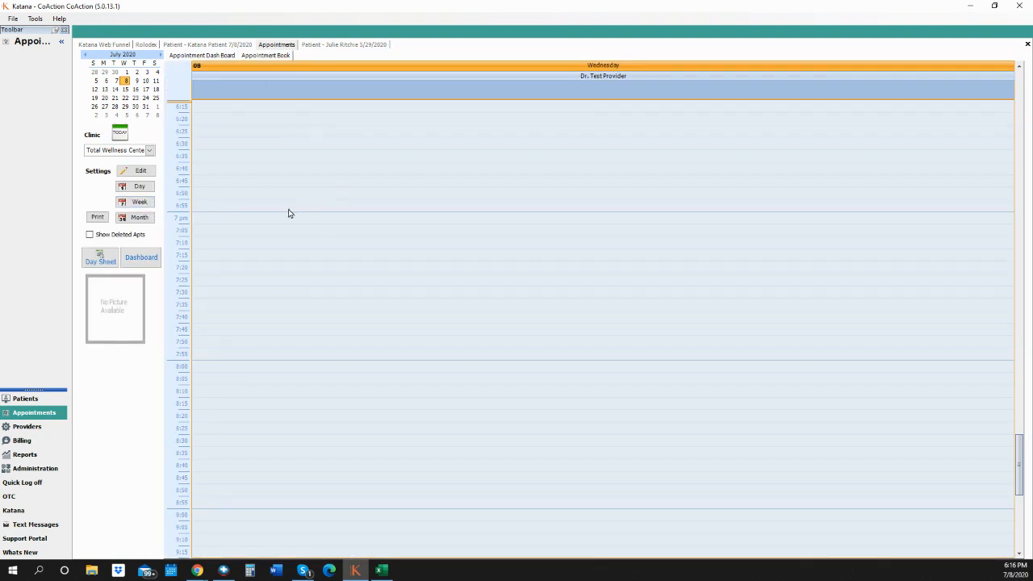
click(241, 221)
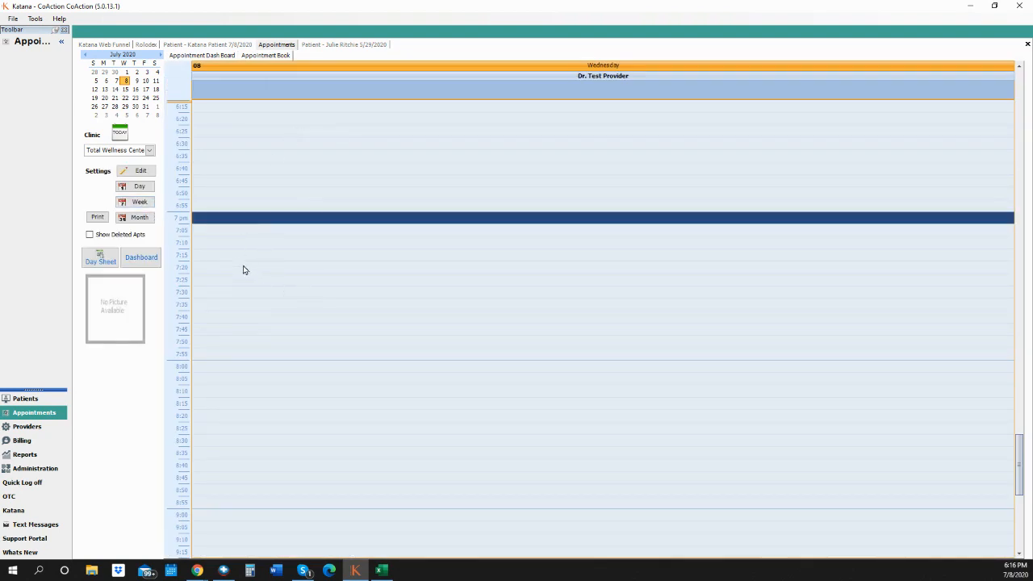
- Open a new 7:00 PM appointment for the test patient chosen from the Rolodex
double_click(258, 221)
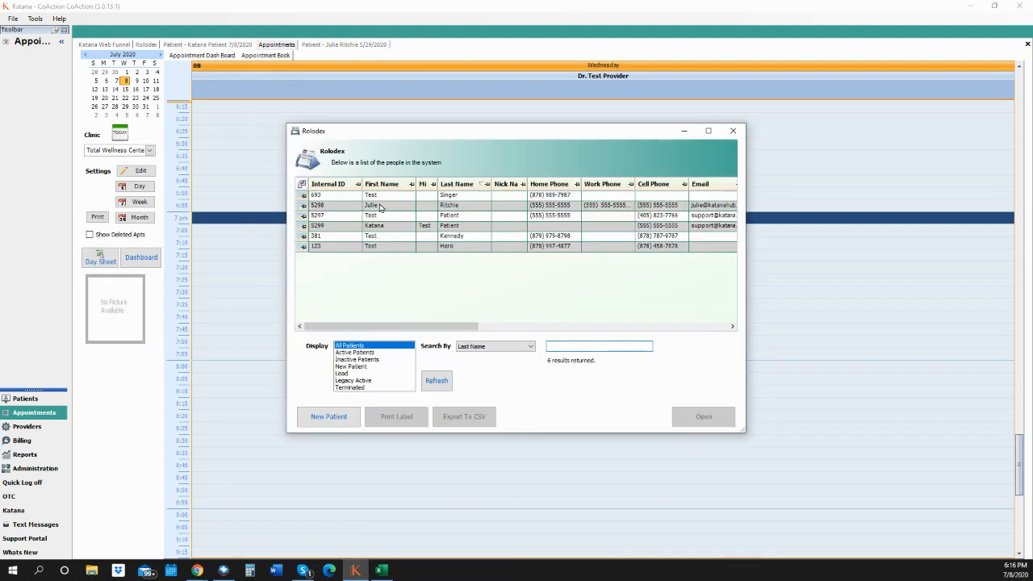
click(379, 227)
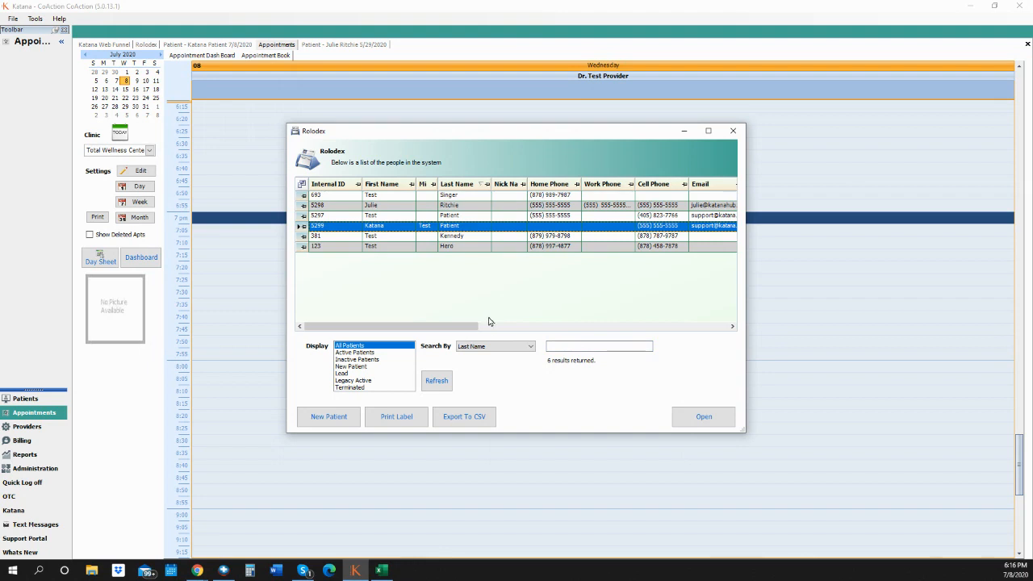
click(693, 421)
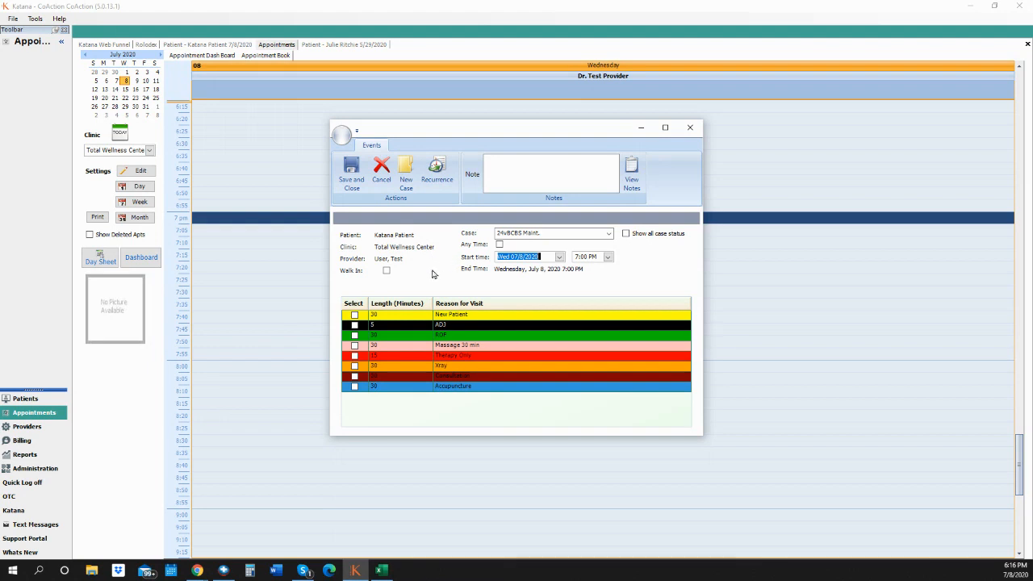
click(410, 188)
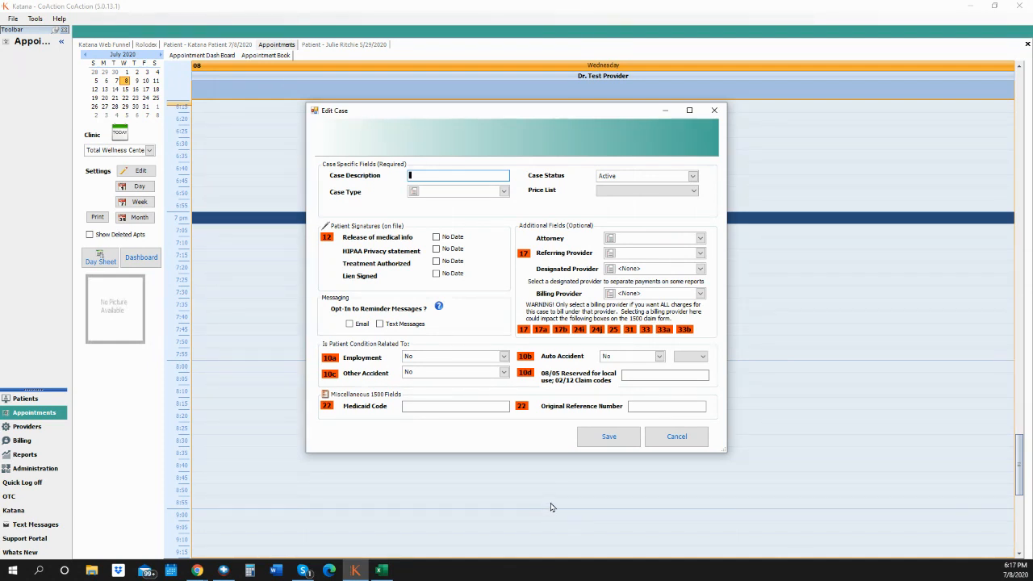
click(677, 436)
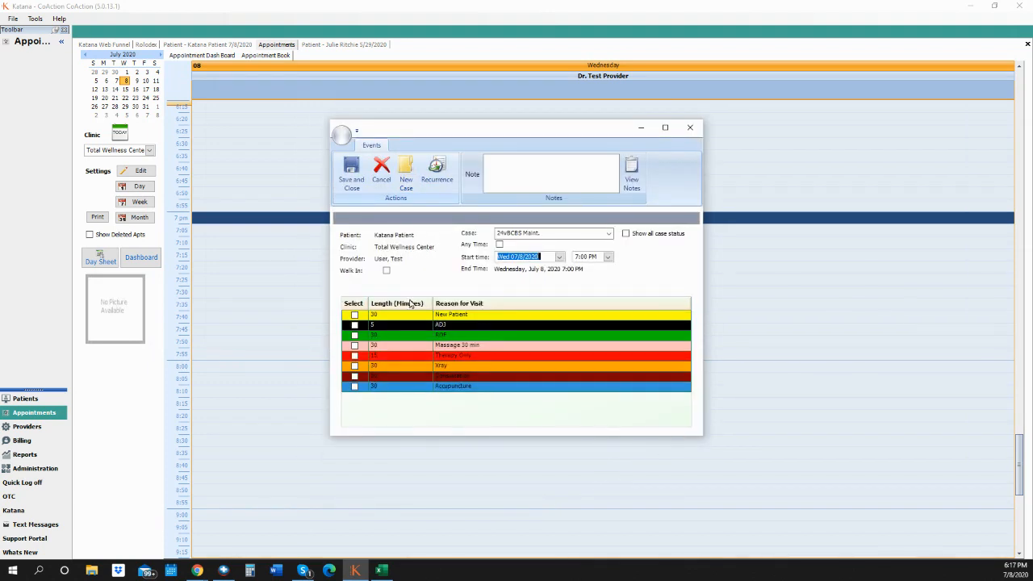
- Set ADJ as the reason for visit, leaving the walk-in option unchecked
click(355, 325)
click(386, 272)
click(386, 271)
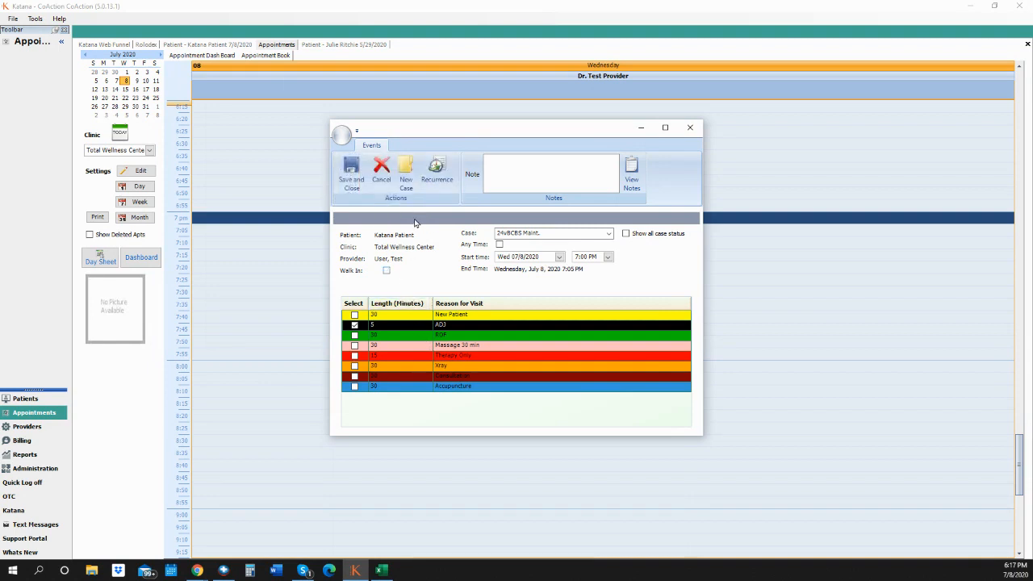
- Set the appointment to recur weekly on Monday, Wednesday and Friday
click(440, 183)
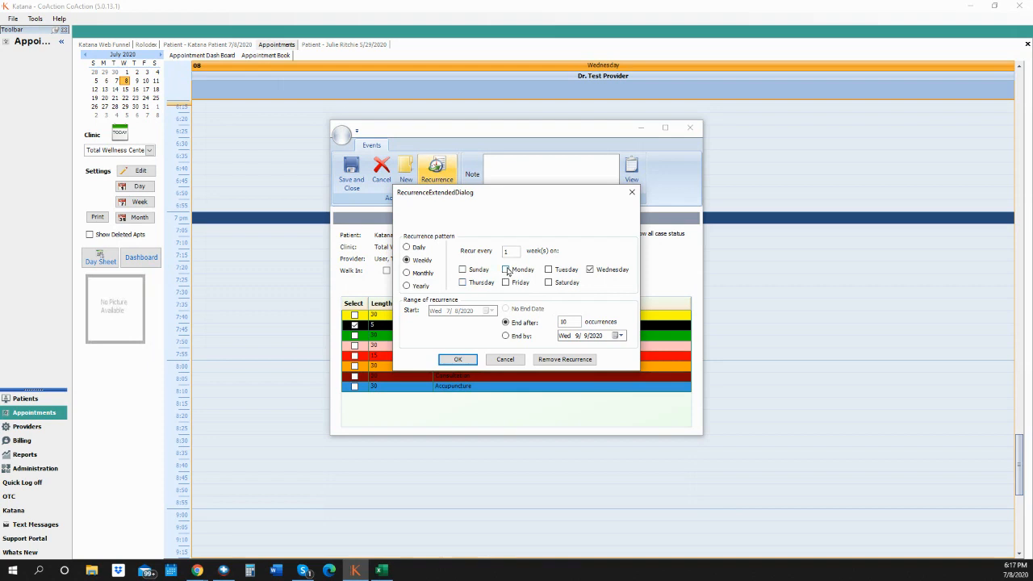
click(507, 270)
click(514, 284)
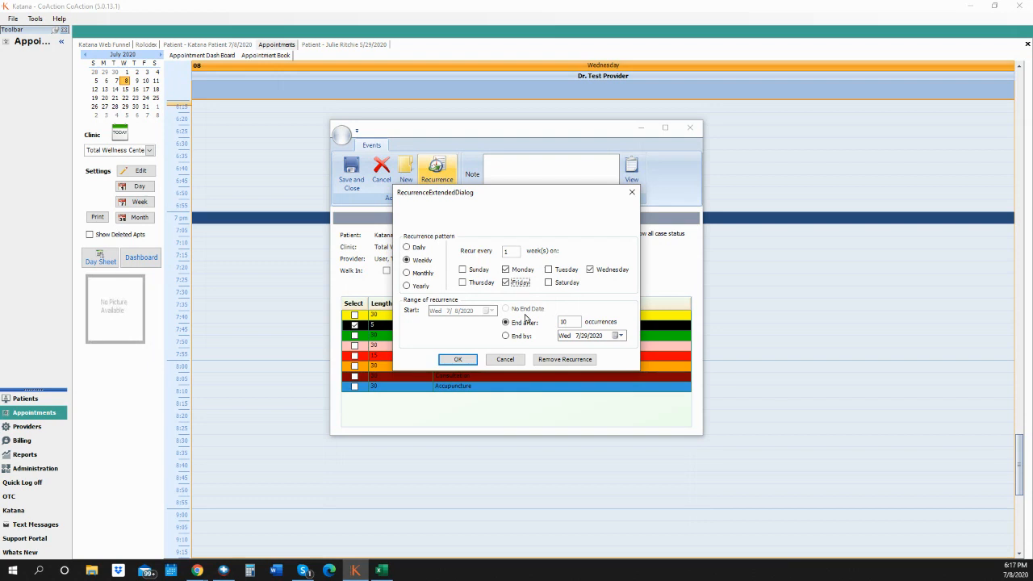
click(456, 360)
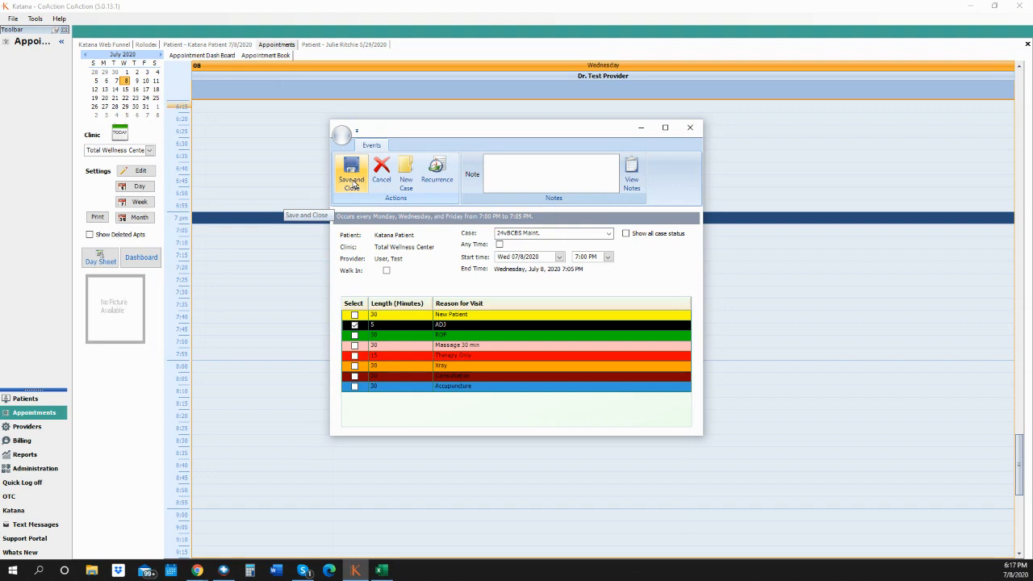
- Save the recurring ADJ series after reviewing the not-working-hour conflicts, including 07/20
click(353, 184)
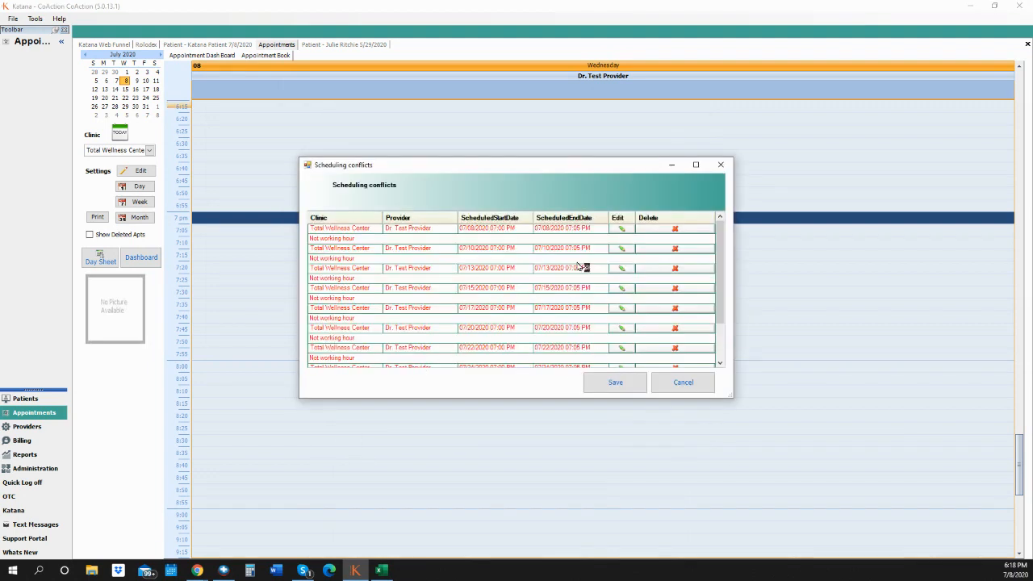
scroll(498, 285, down, 2)
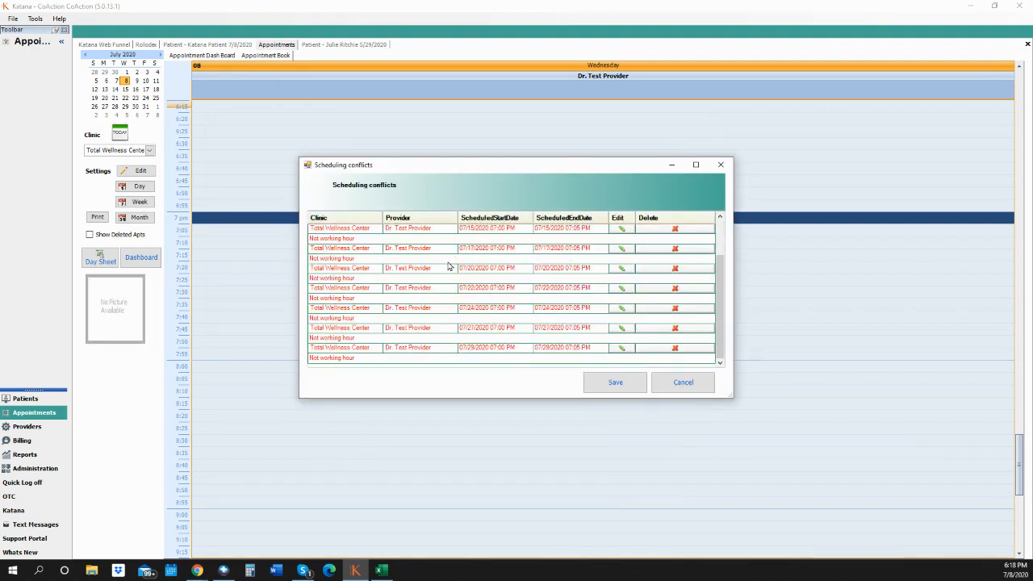
scroll(441, 307, up, 2)
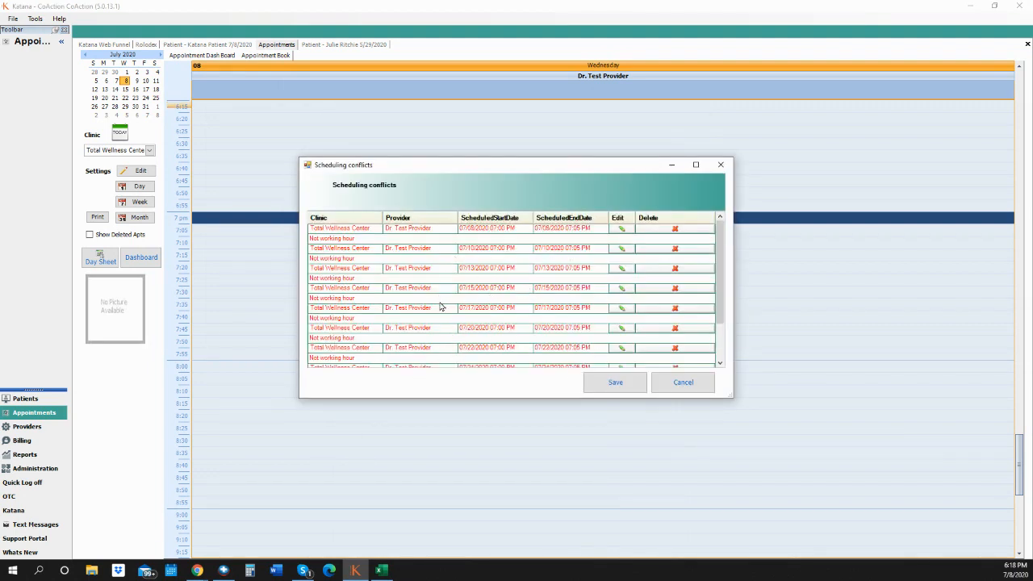
click(472, 329)
scroll(521, 284, down, 2)
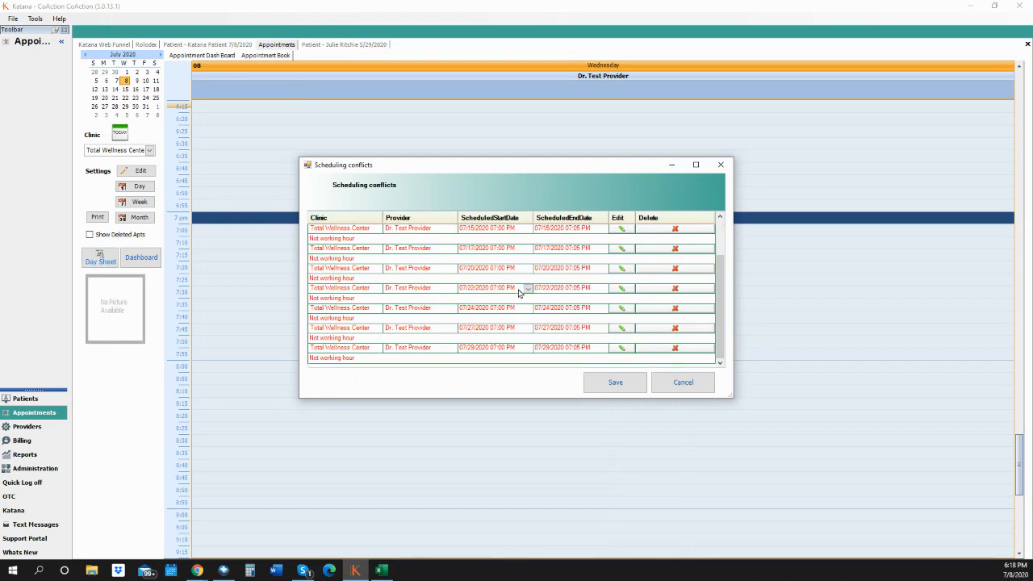
click(614, 384)
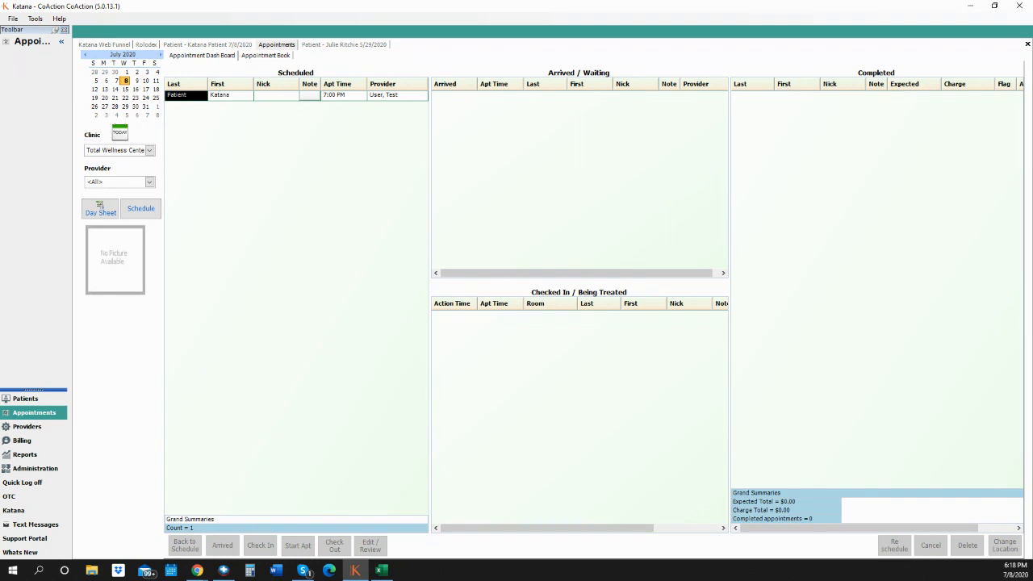
key(alt+Tab)
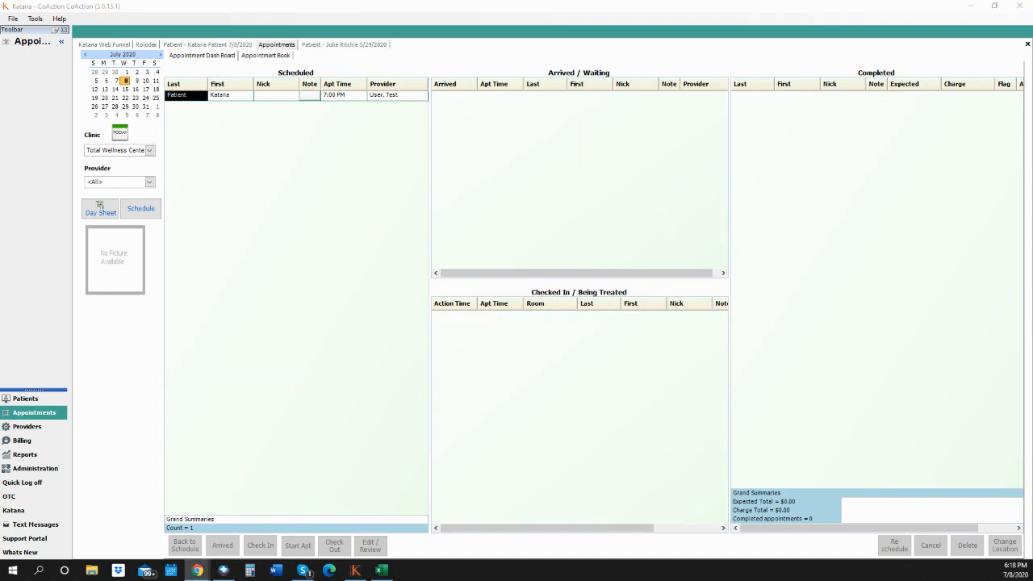
- Check July 10, 13, 15 and 17 for recurrences, then mark July 8's 7:00 PM visit arrived
click(145, 81)
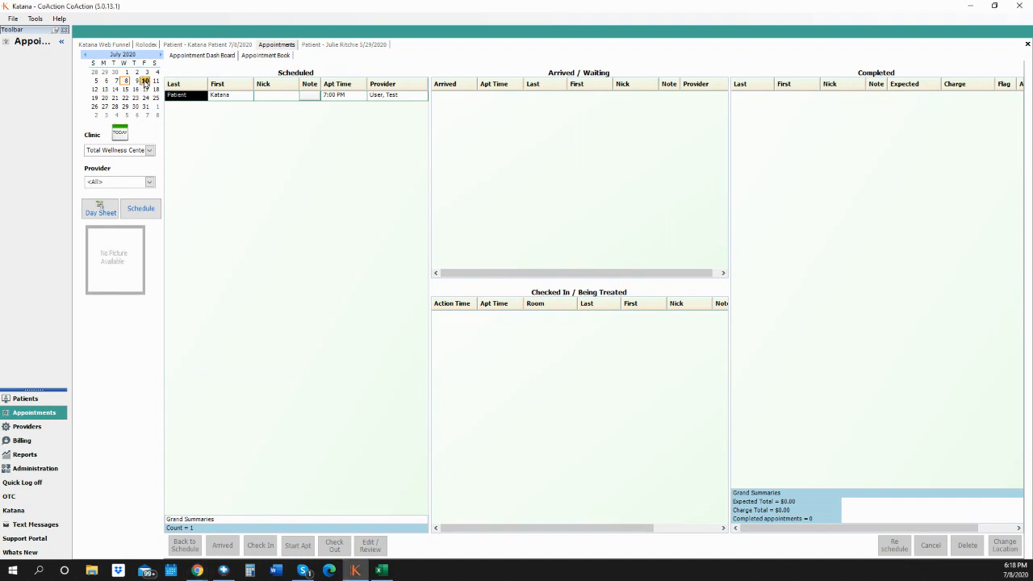
click(115, 89)
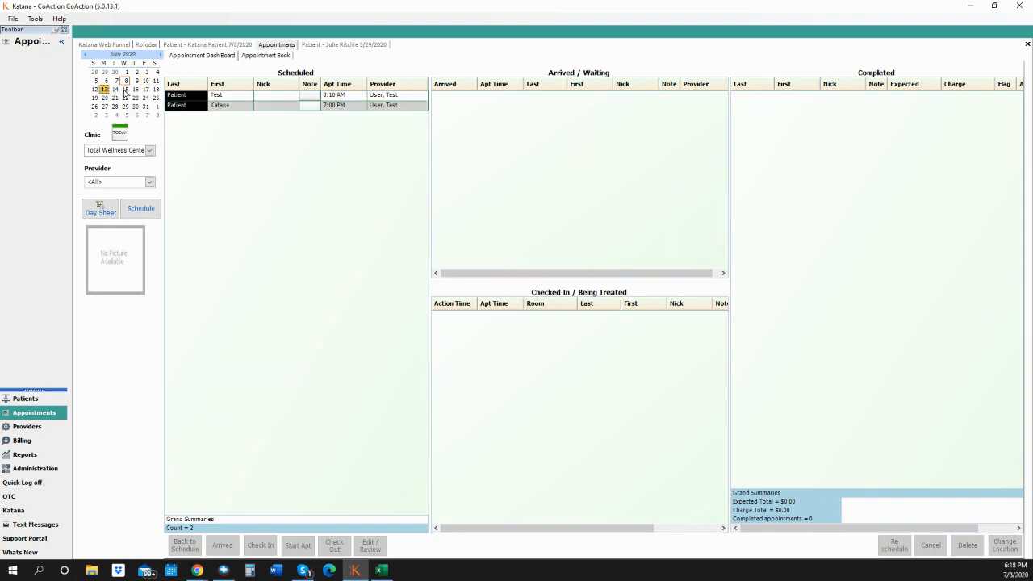
click(125, 88)
click(146, 89)
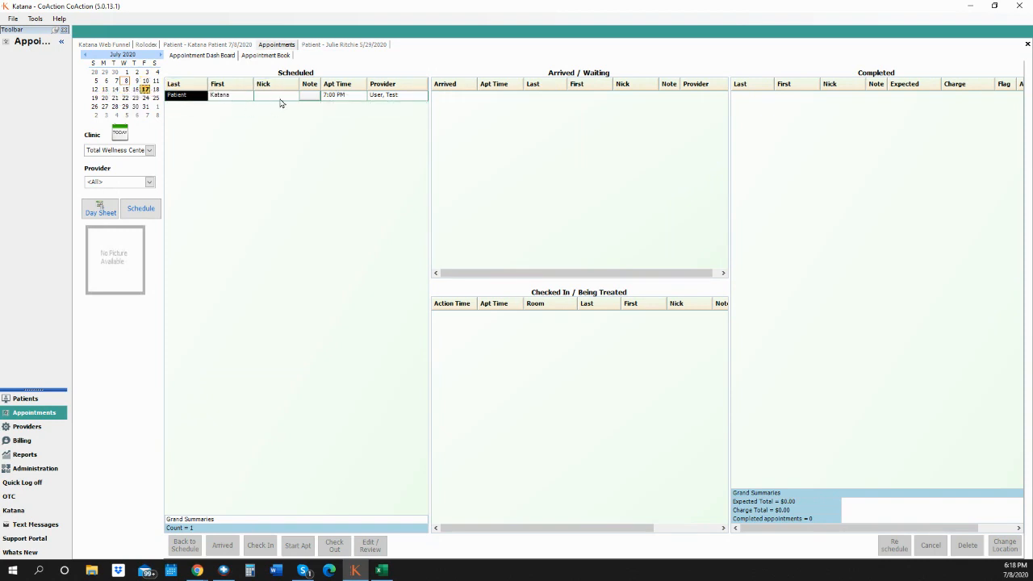
click(126, 82)
double_click(234, 97)
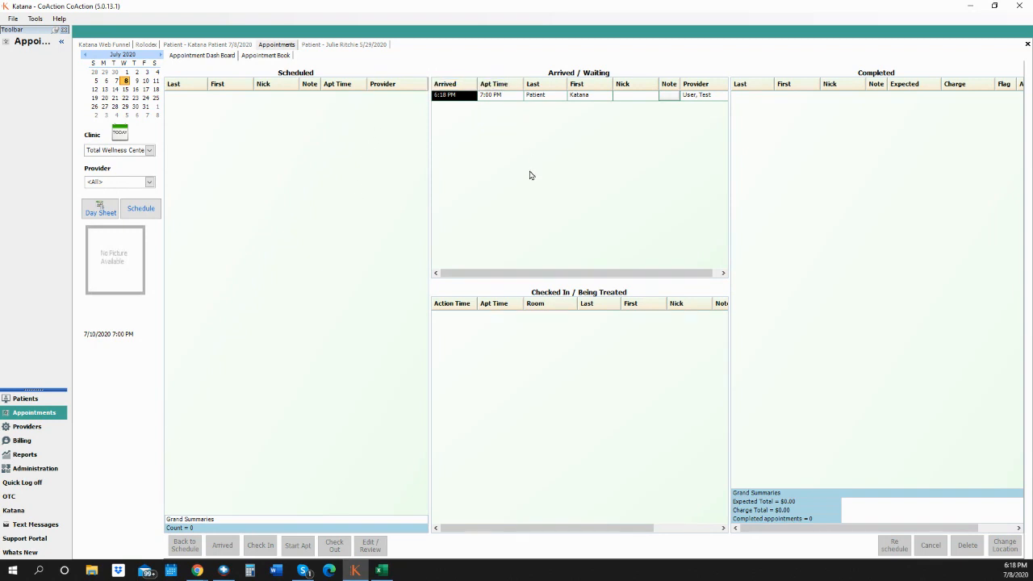
- Check the waiting patient into Adj Room 2 with the second doctor as verifying provider
double_click(546, 97)
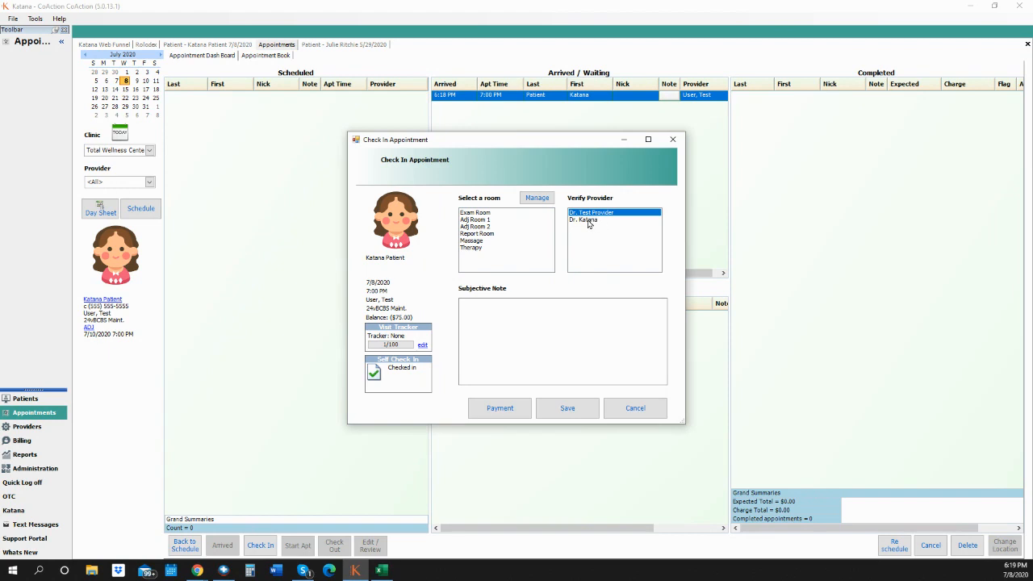
click(489, 227)
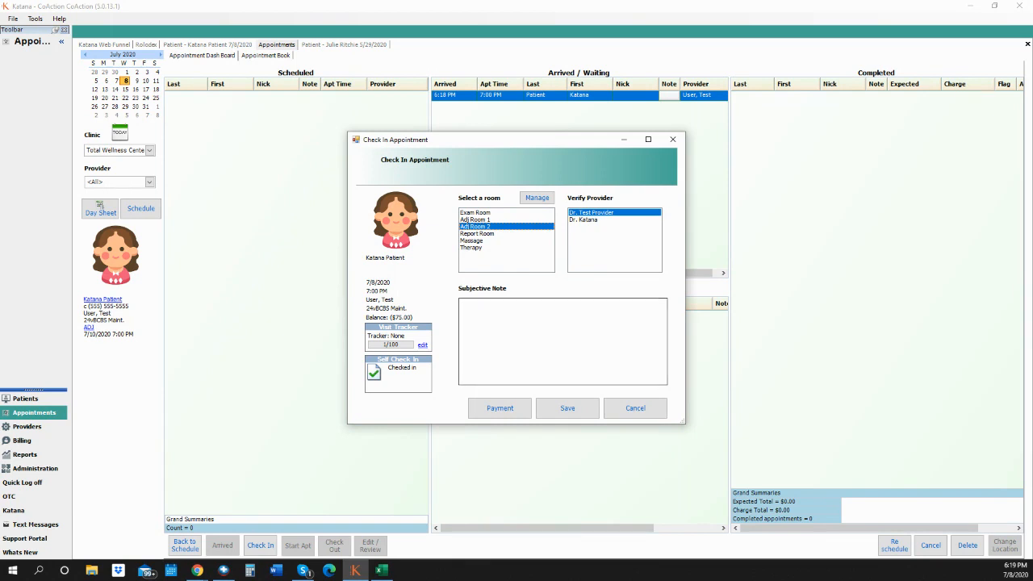
key(alt+Tab)
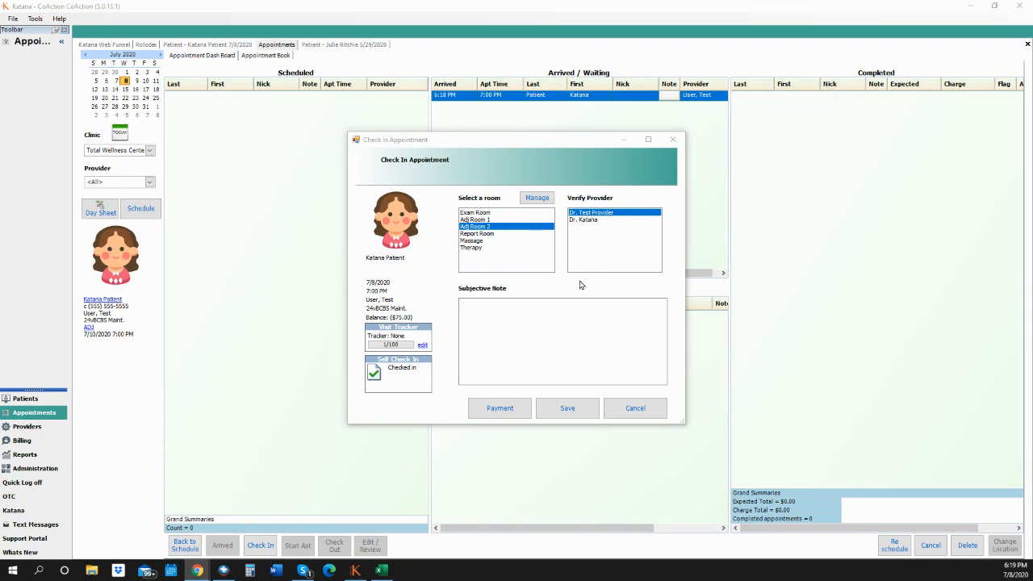
click(586, 222)
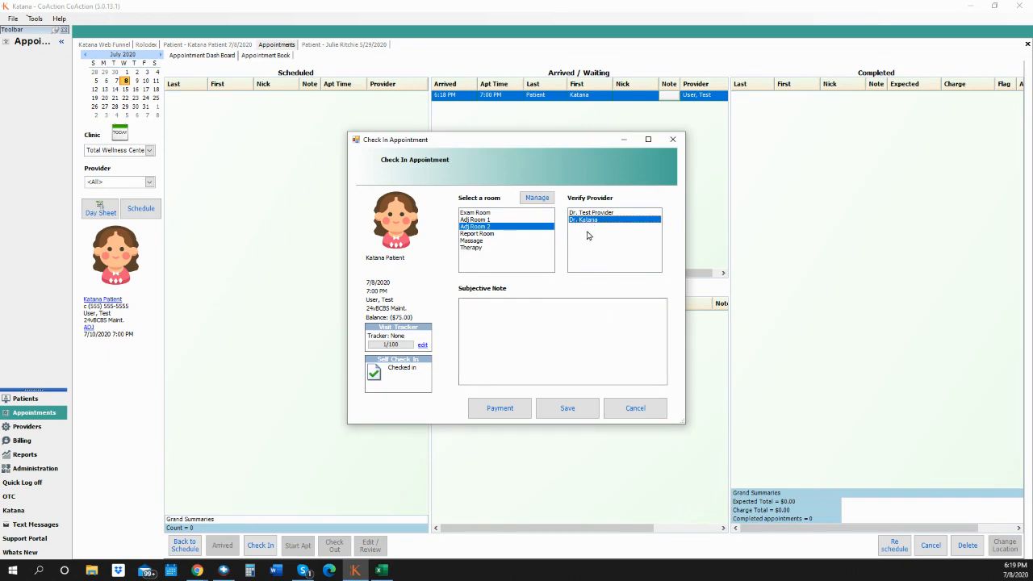
click(511, 316)
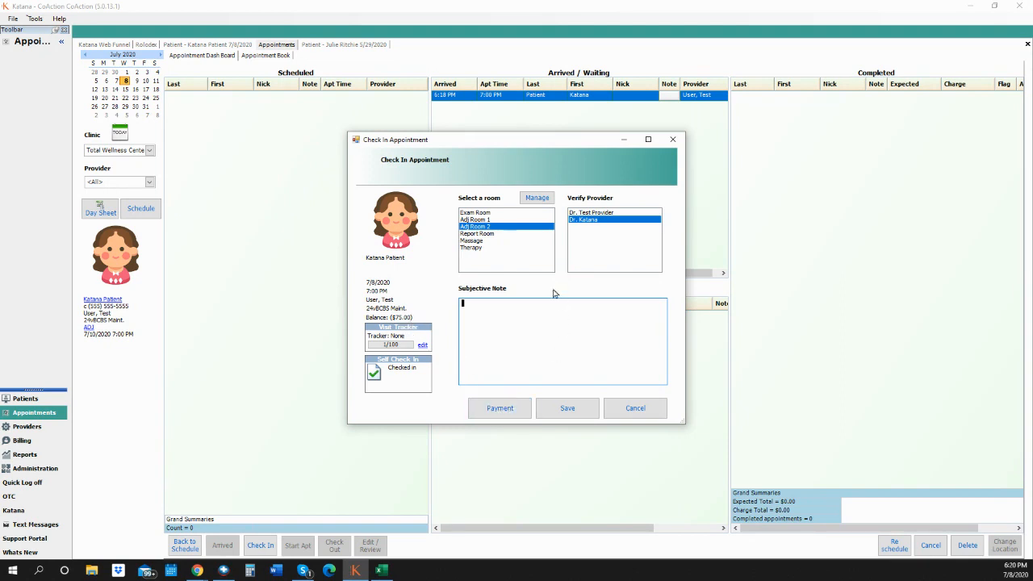
click(567, 409)
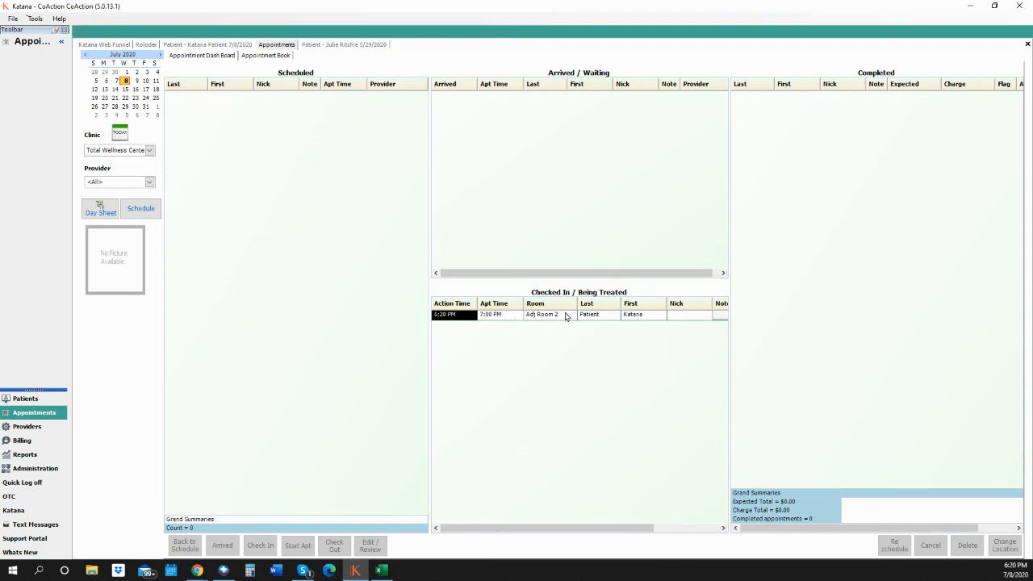
- Open the Provider Dashboard and select the Adj Room 2 patient's in-process visit
click(27, 431)
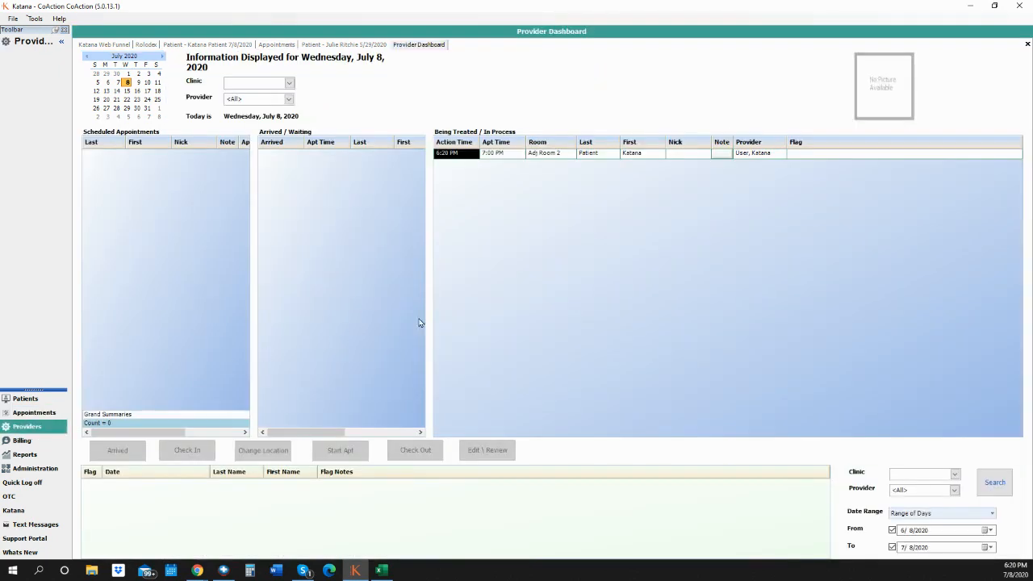
click(556, 155)
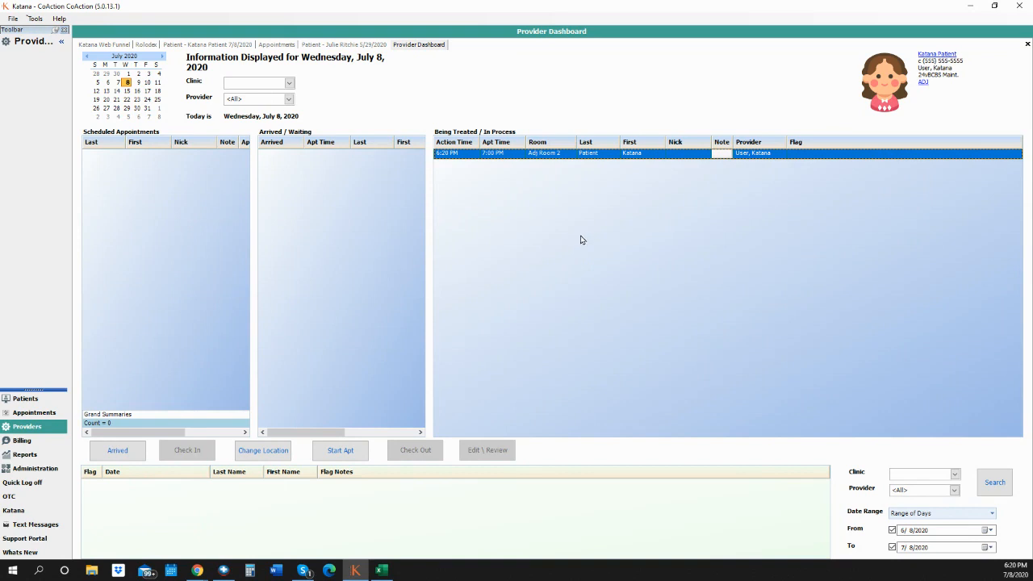
click(588, 158)
- Record cervical palpation tenderness on the left at C1 and C3 with the Cerv Palp macro
double_click(588, 154)
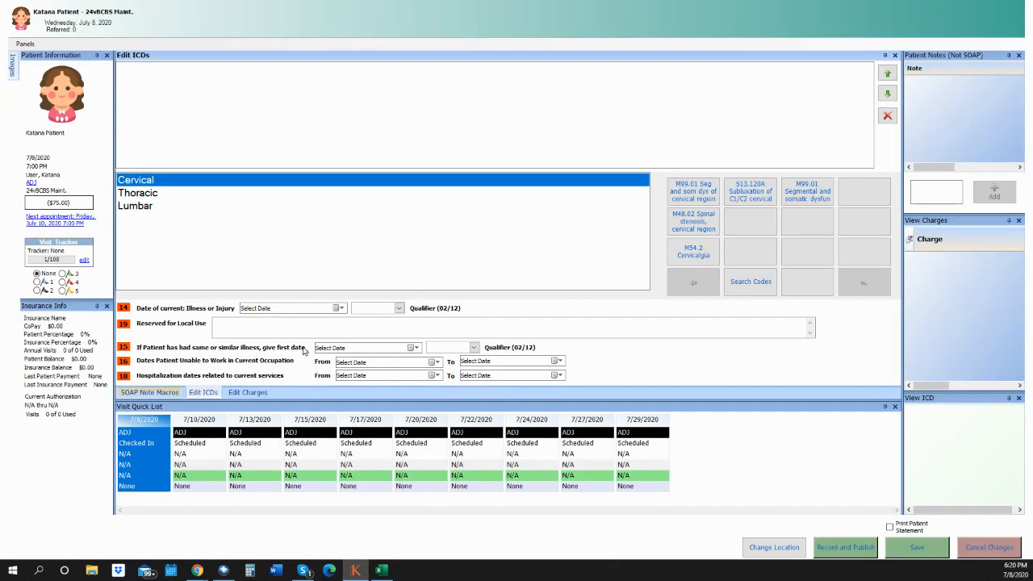
click(141, 393)
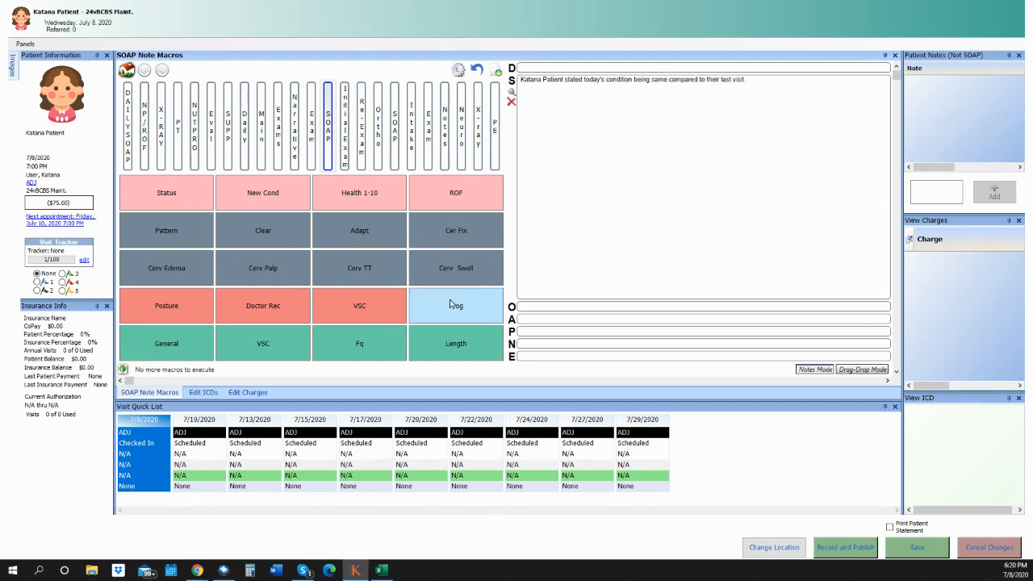
click(268, 278)
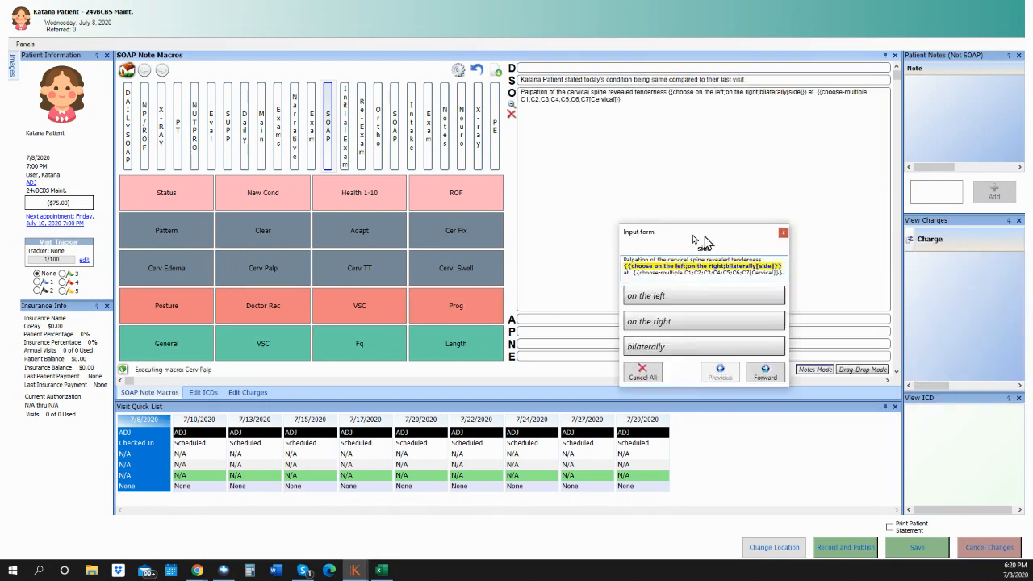
drag(699, 235, 521, 165)
click(515, 256)
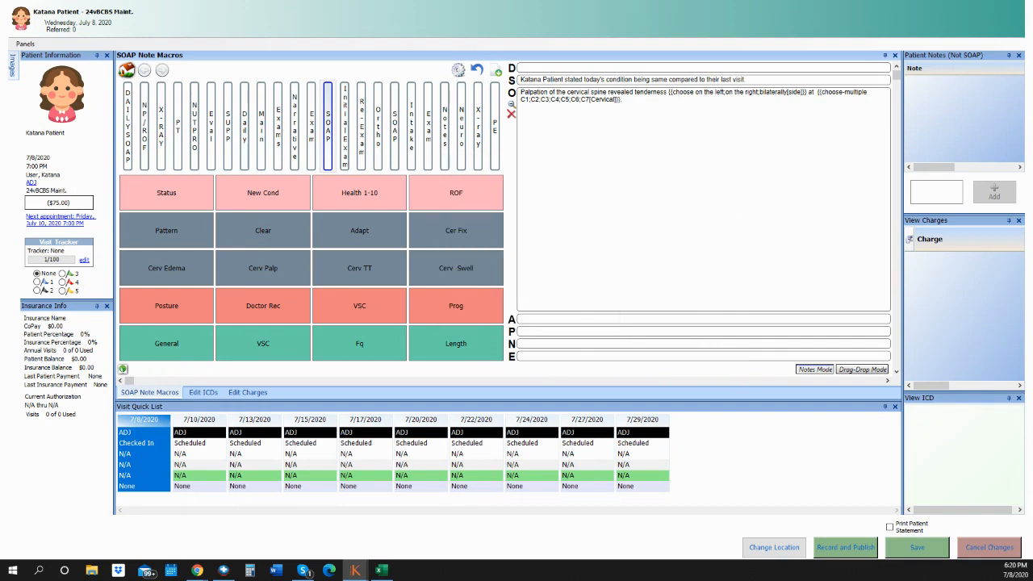
drag(992, 164, 501, 118)
click(523, 185)
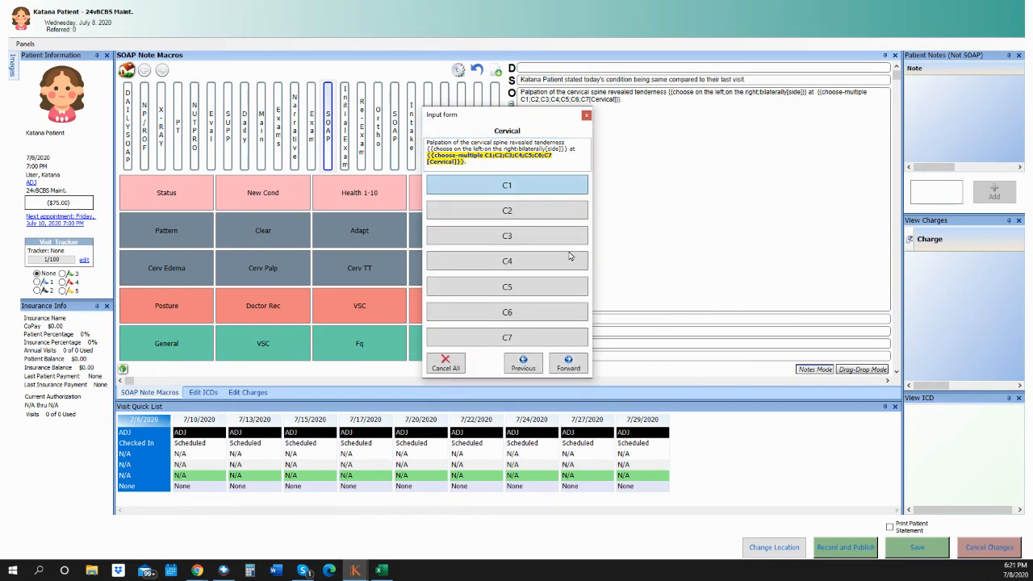
click(514, 235)
click(568, 364)
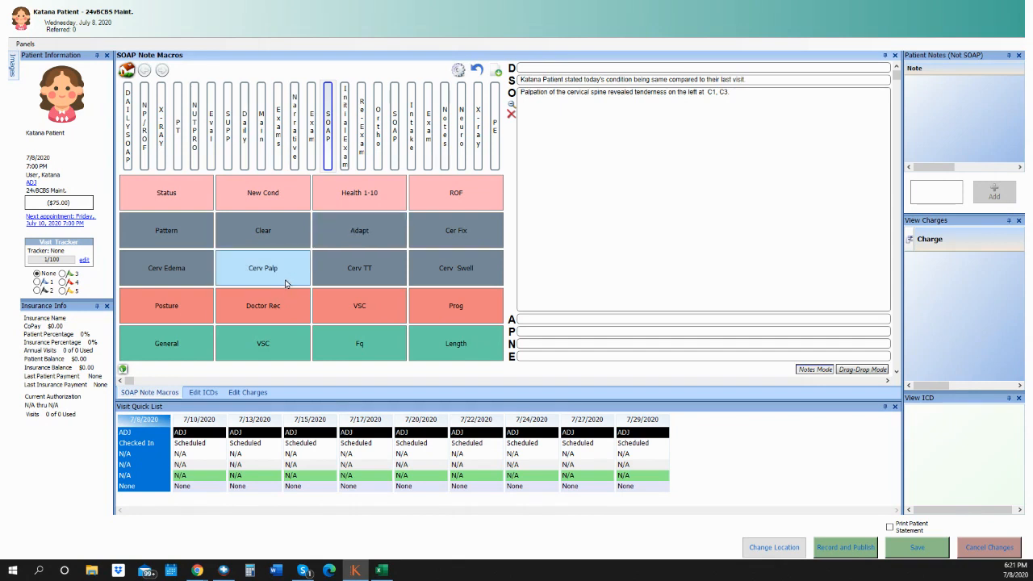
- Add diagnoses M99.01, M48.02 and M54.2 to the visit
click(204, 393)
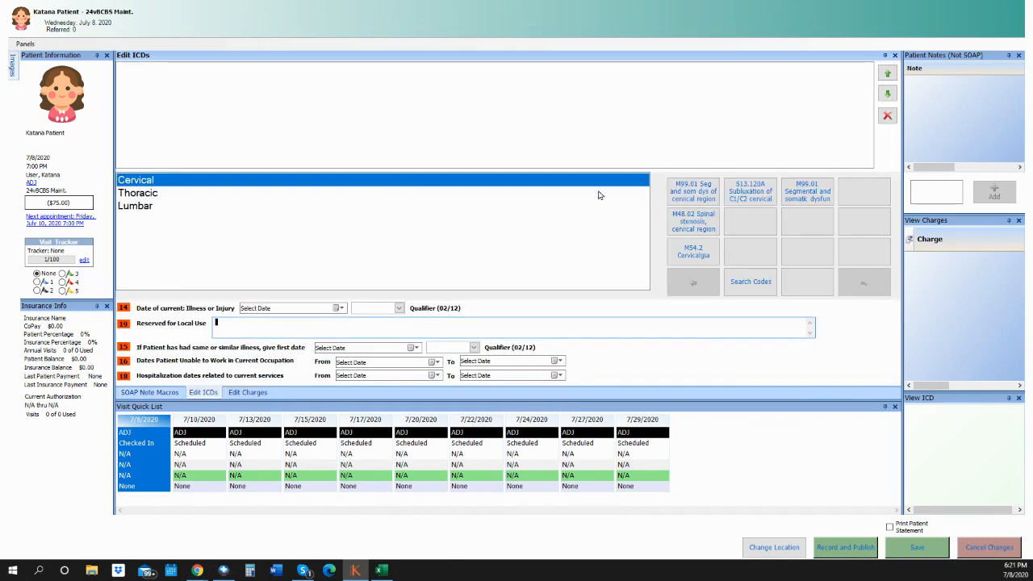
click(682, 190)
click(694, 224)
click(695, 250)
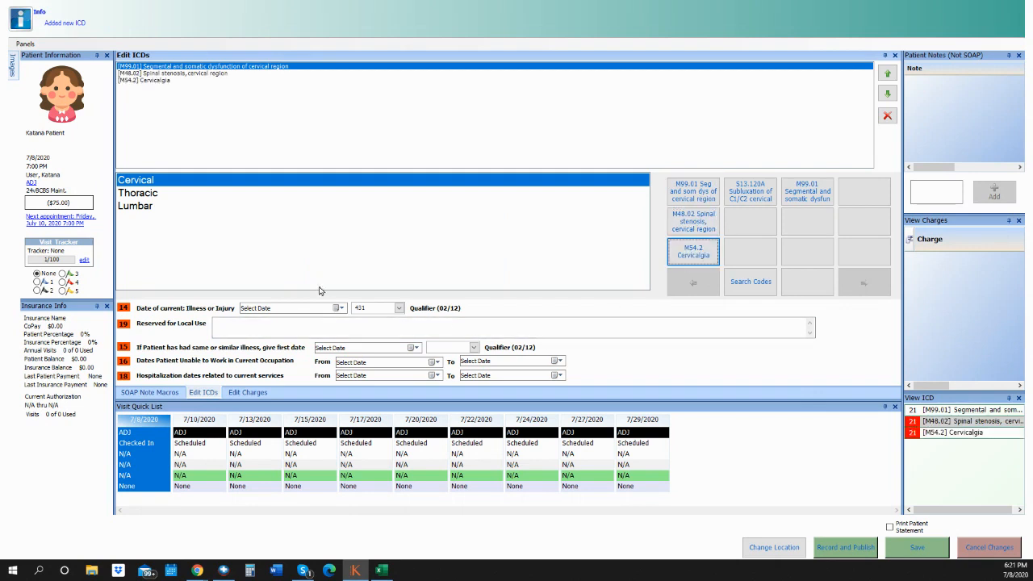
- Date both illness fields 7/8/2020 with qualifier 454, then show the visit's charges
click(339, 308)
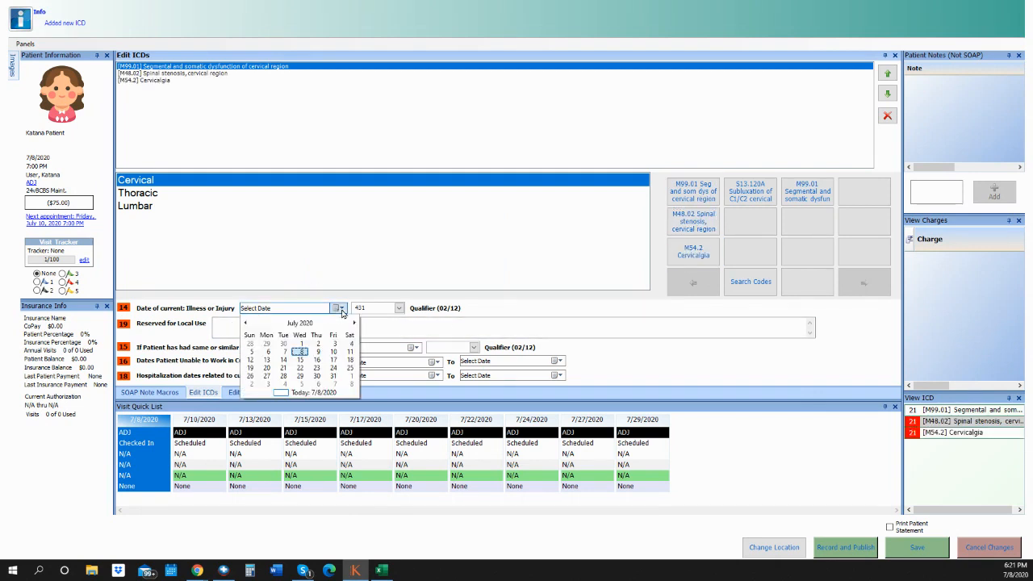
click(301, 352)
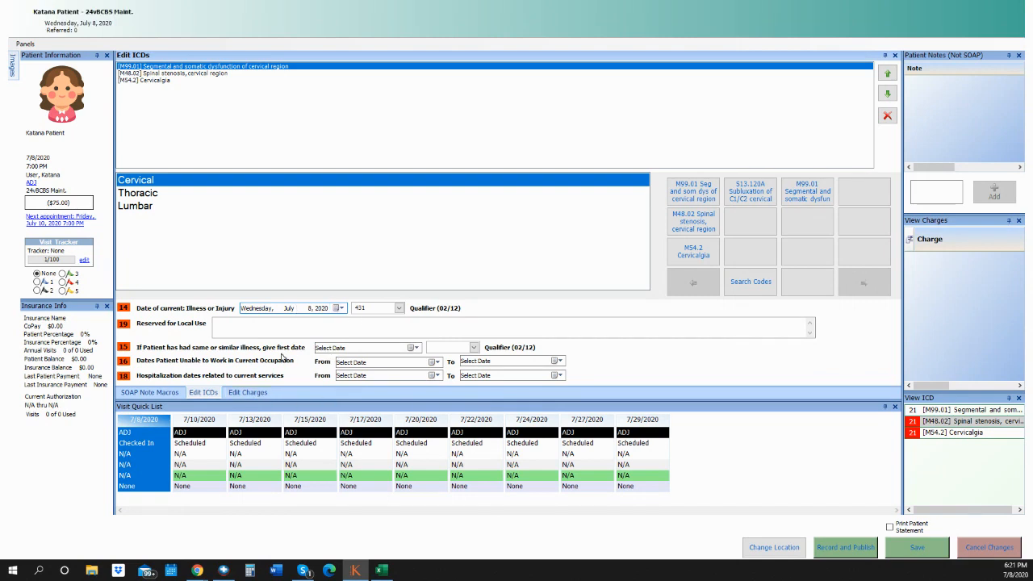
click(416, 348)
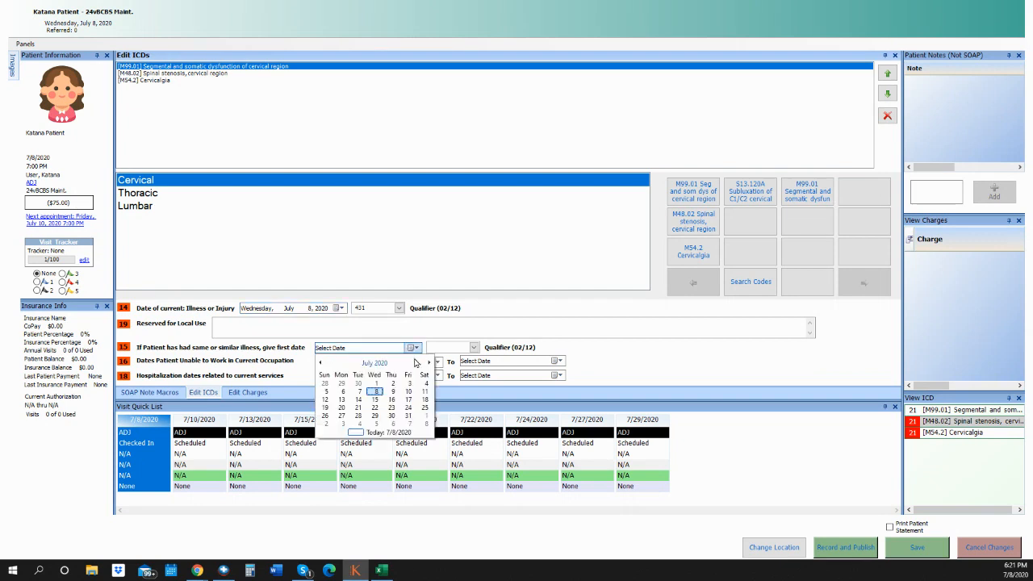
click(376, 393)
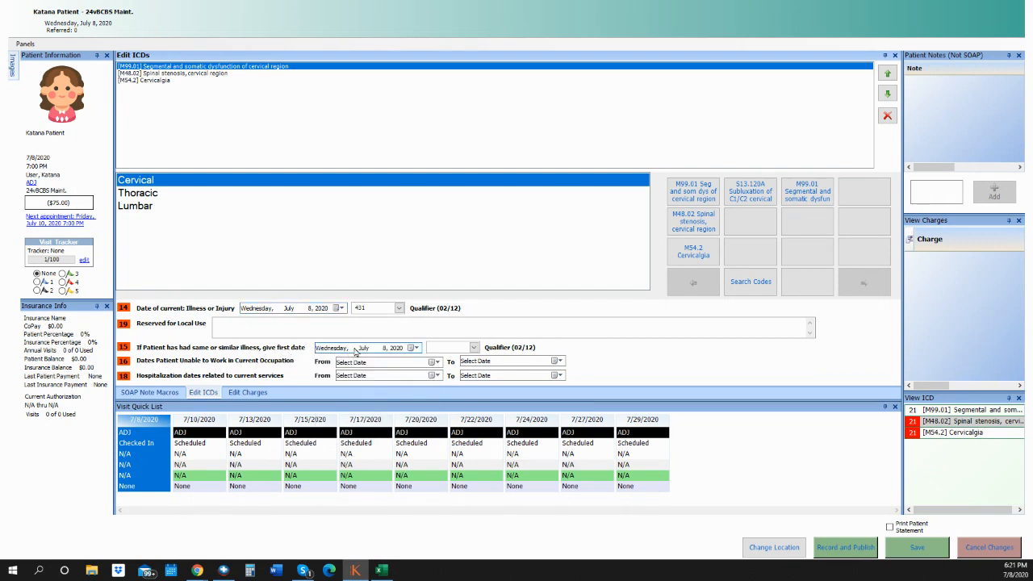
click(475, 347)
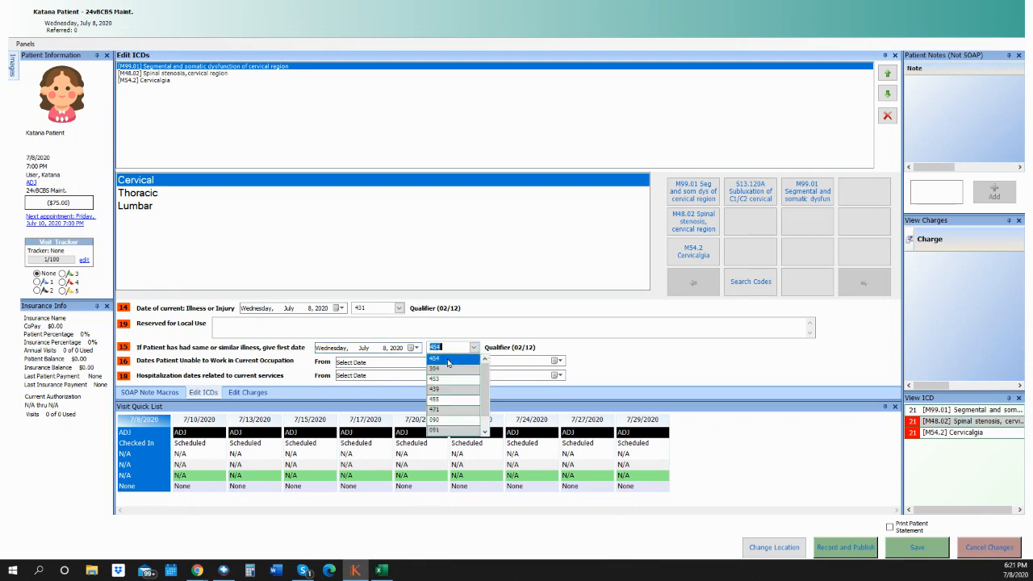
click(449, 360)
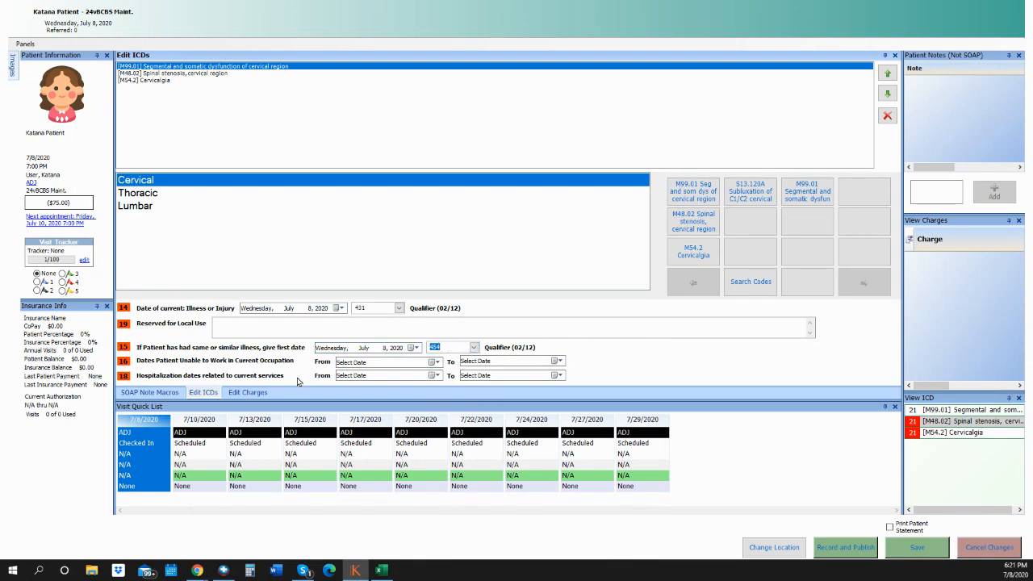
click(252, 393)
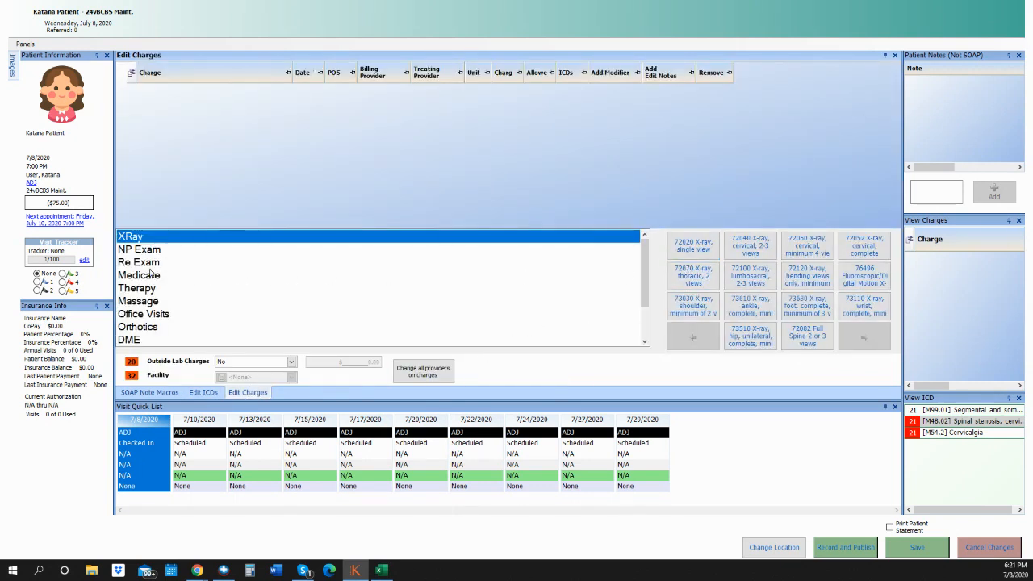
- Add charge 98940 from Office Visits, plus 97012 and 97110 from Therapy
click(158, 315)
click(693, 245)
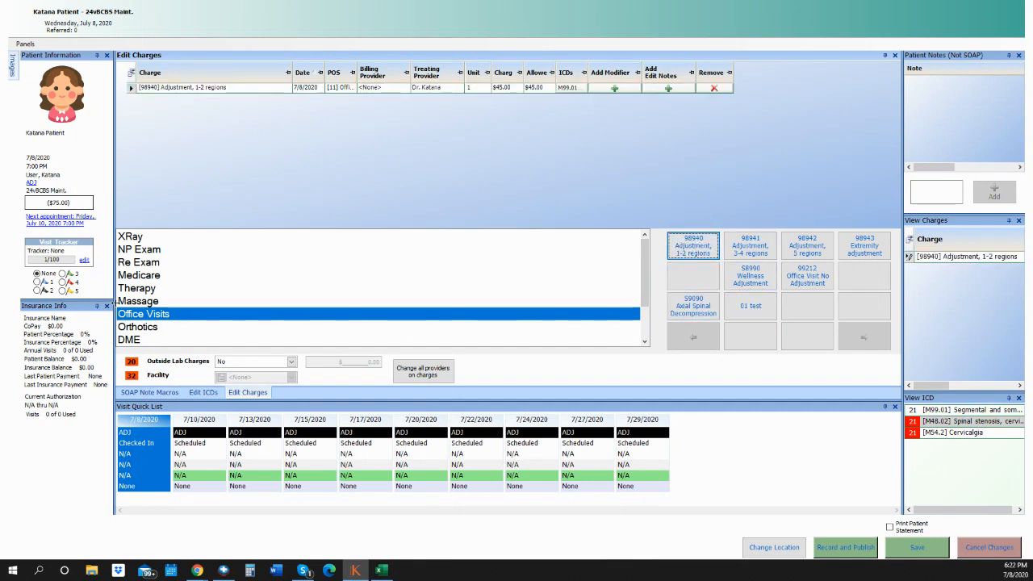
click(139, 289)
click(698, 250)
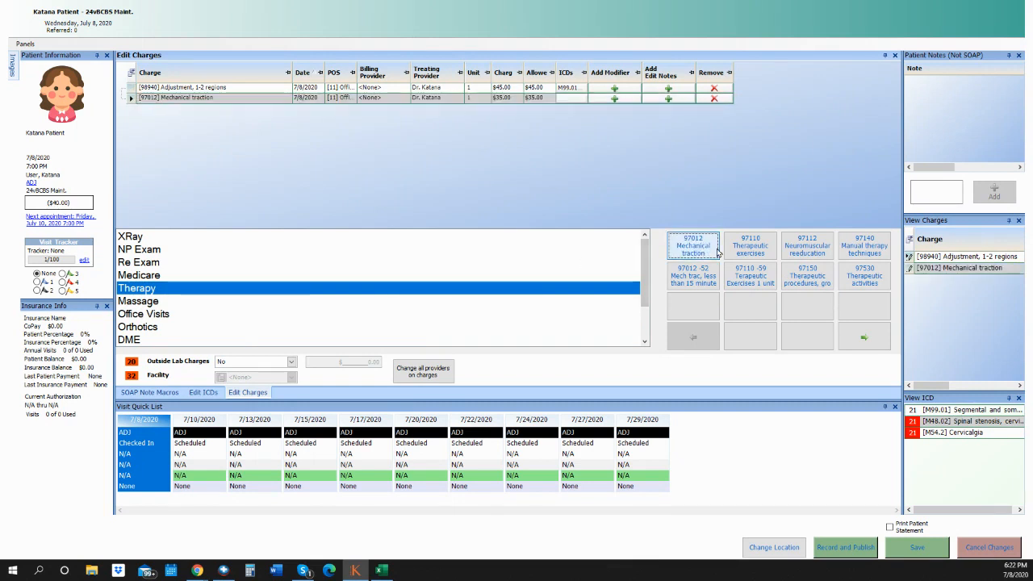
click(750, 246)
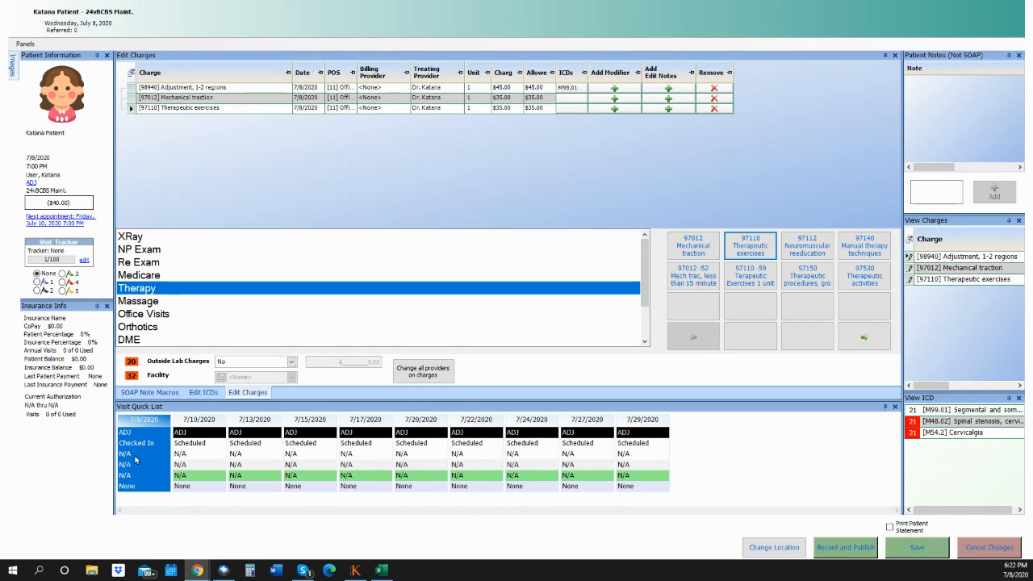
click(160, 462)
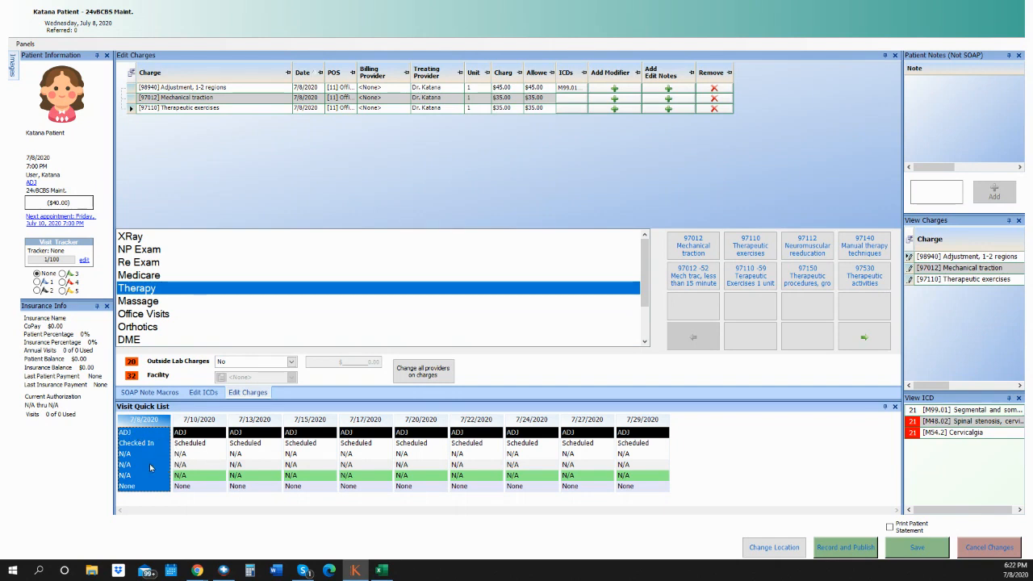
mouse_move(149, 450)
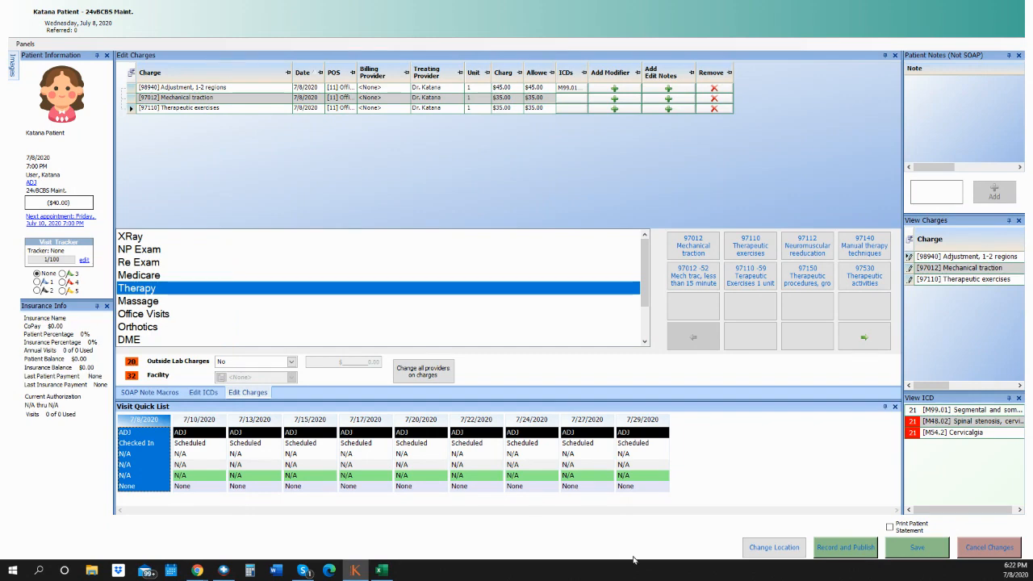
- Save the visit, then select the checked-in patient's visit on the Appointment Dash Board
click(913, 557)
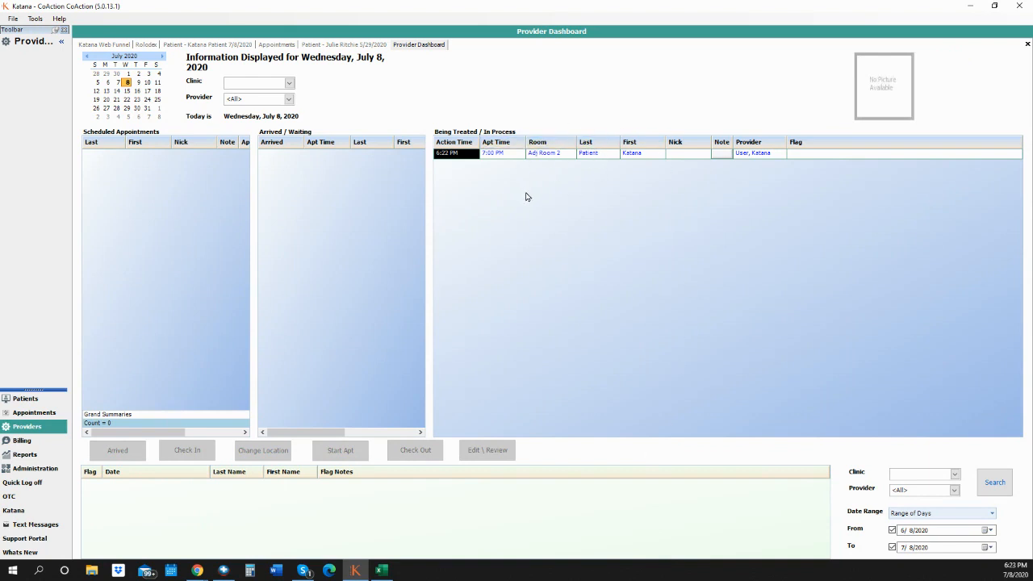
click(34, 413)
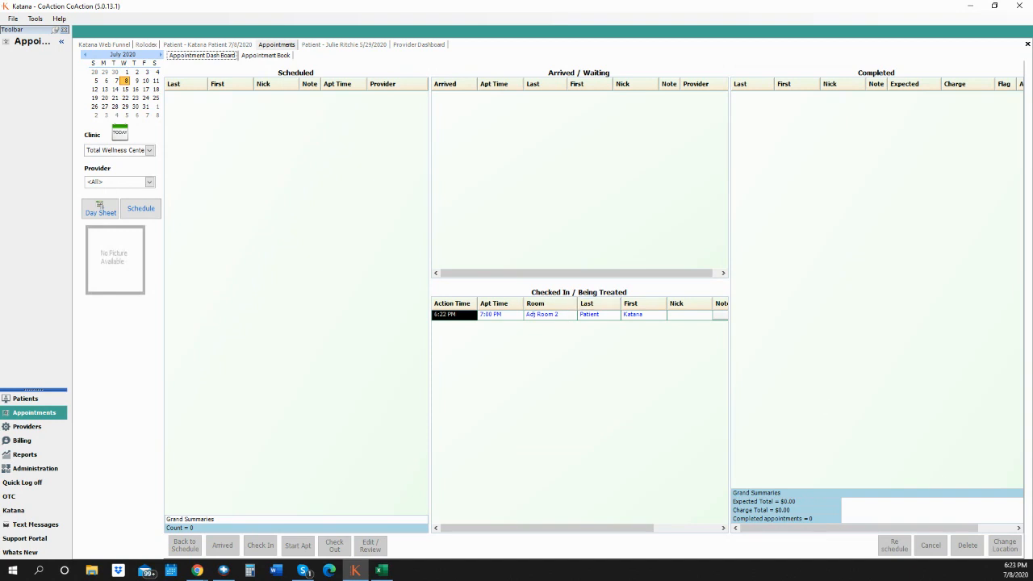
click(197, 571)
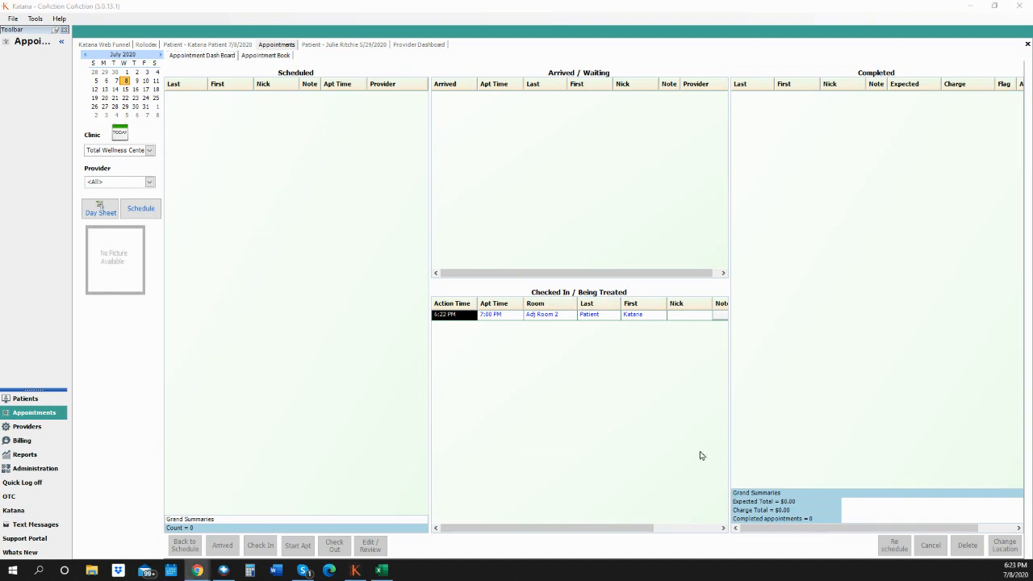
click(547, 316)
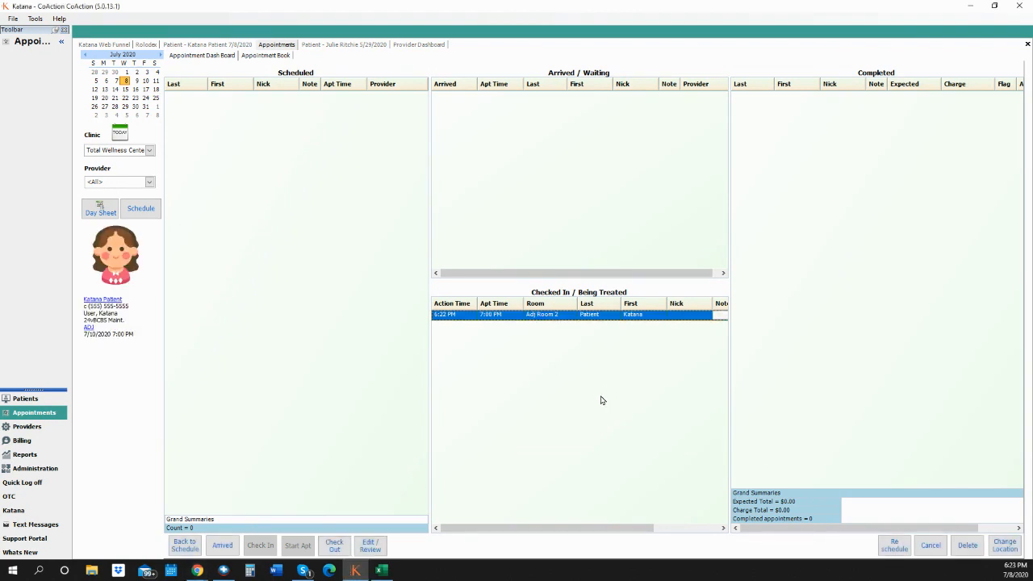
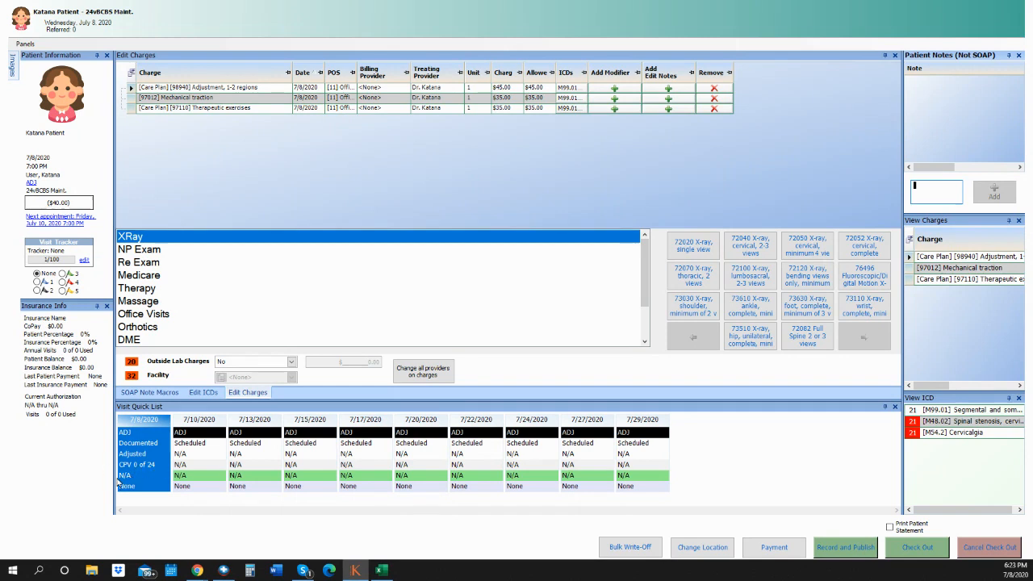
- Dismiss the visit notes preview, review the nine upcoming appointments, then close the Appointment list
mouse_move(127, 483)
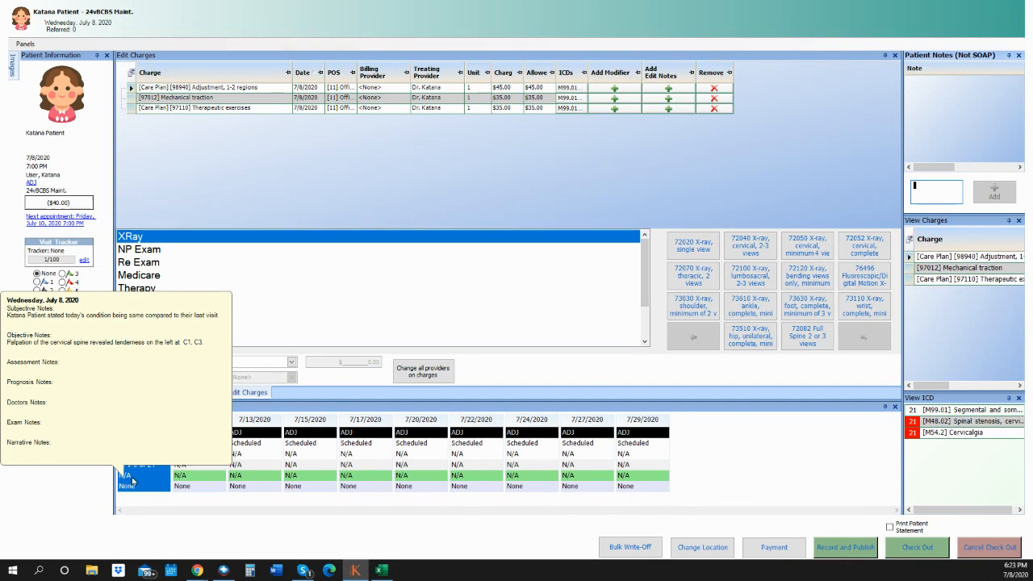
click(138, 480)
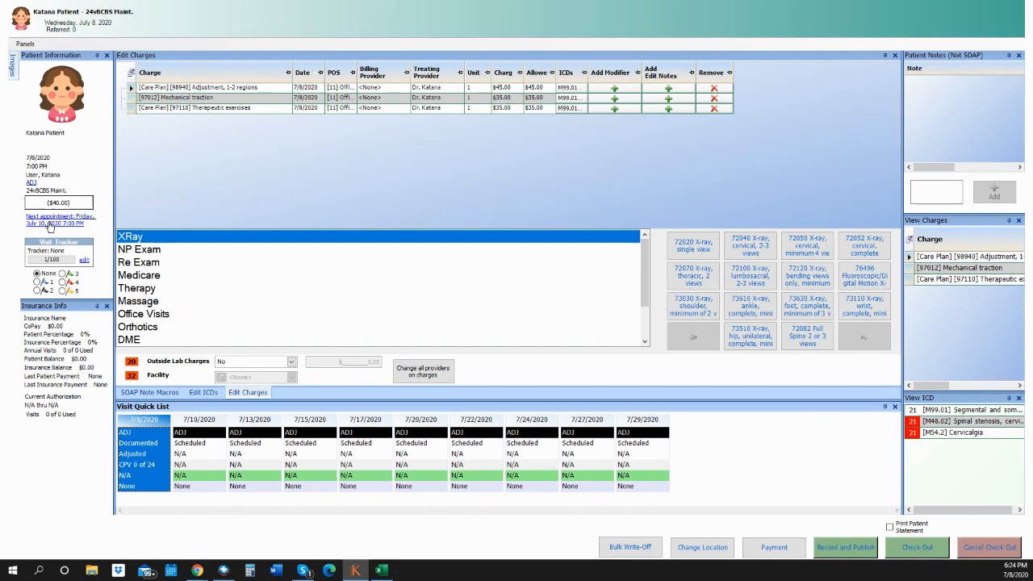
click(69, 223)
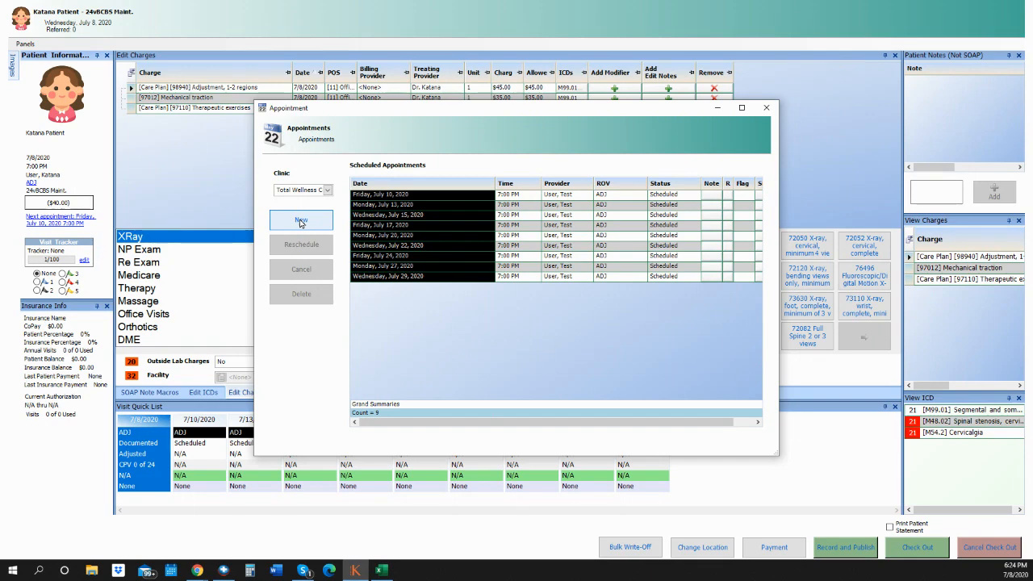
click(766, 108)
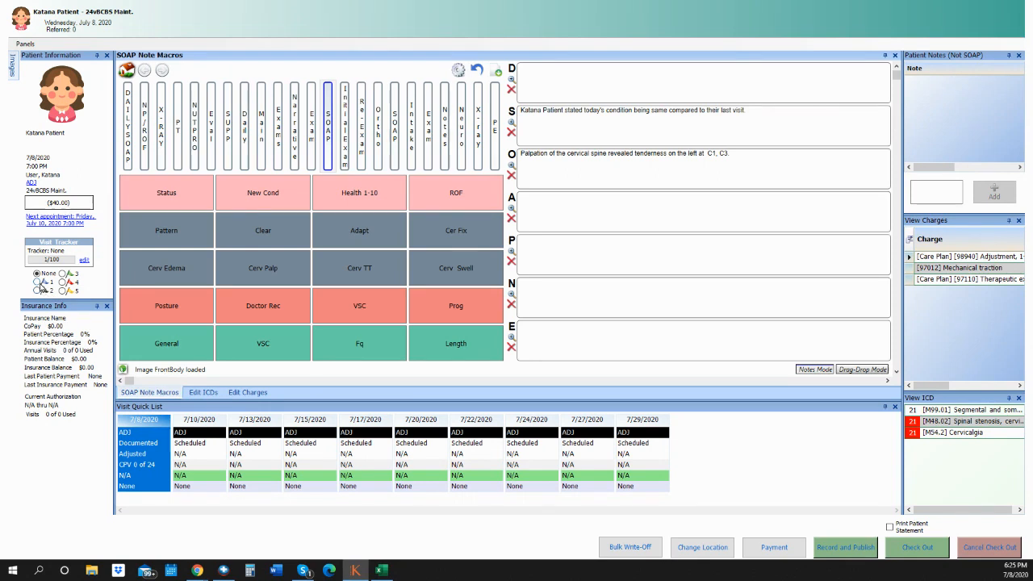
- Set the Visit Tracker to 1 and add a patient note reading 'test'
click(44, 282)
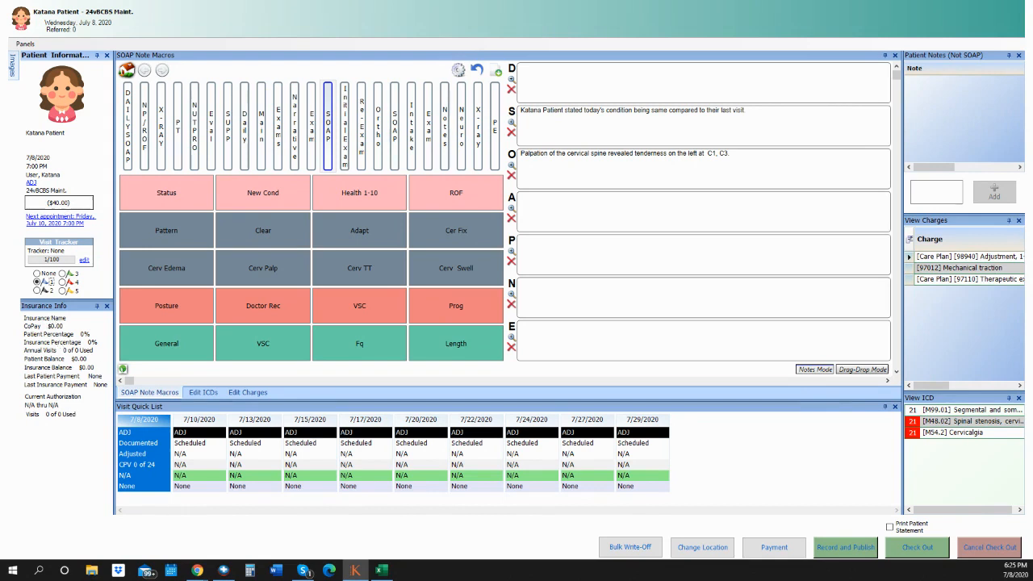
key(alt+Tab)
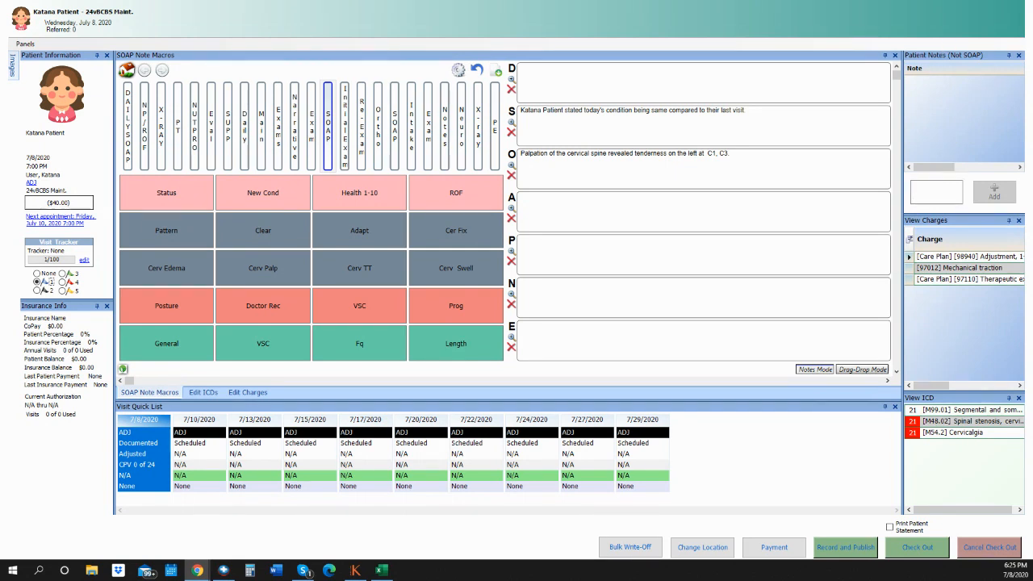
click(931, 186)
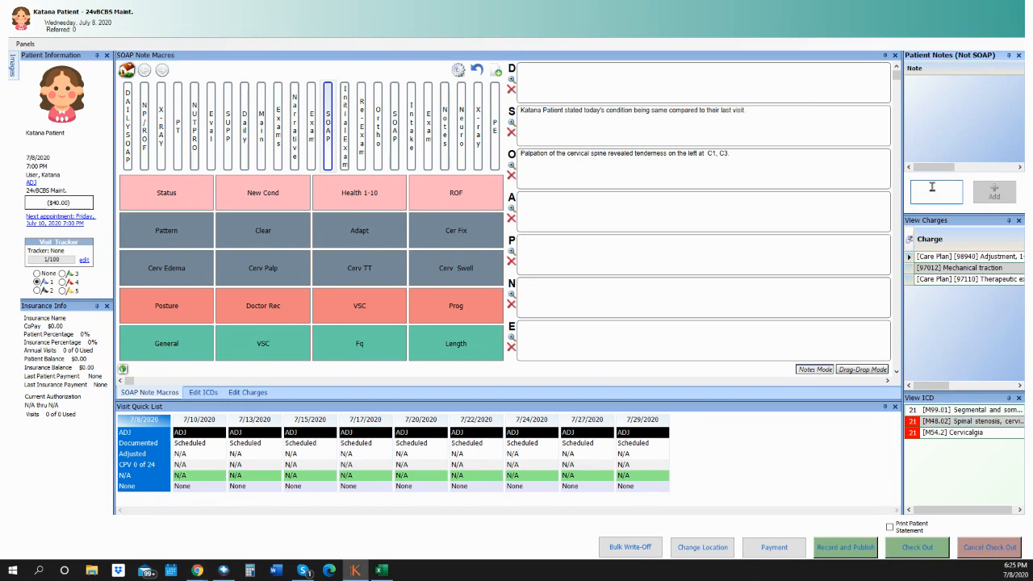
text(test)
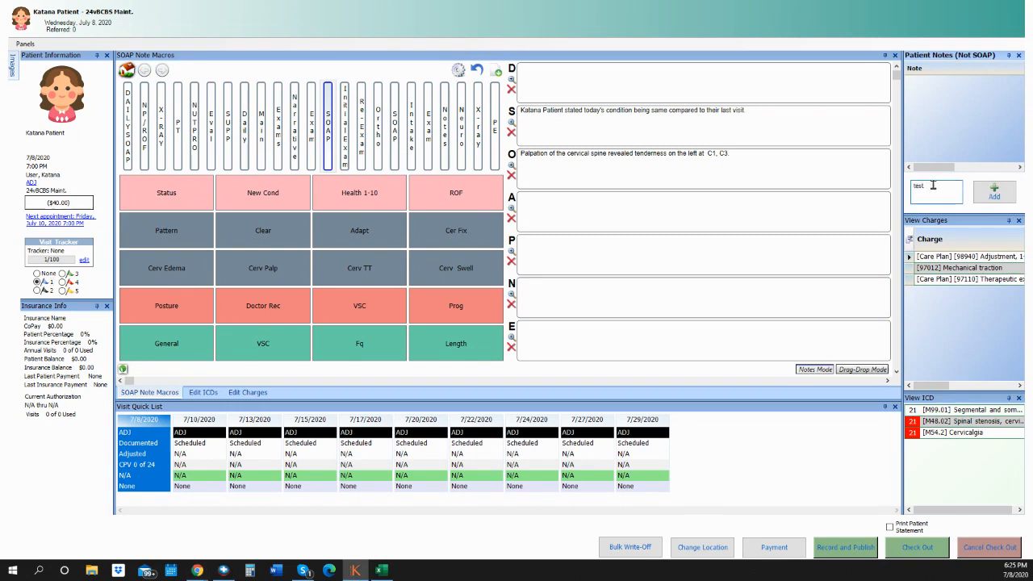
click(1005, 199)
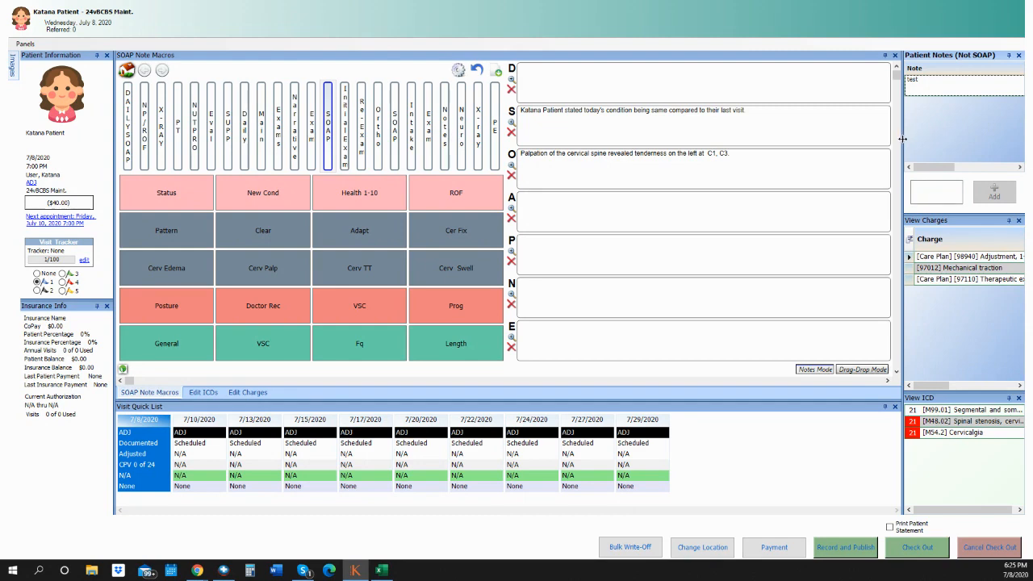
- Widen the right-hand notes and charges column by dragging its splitter, then ease it back partway
drag(904, 141, 767, 138)
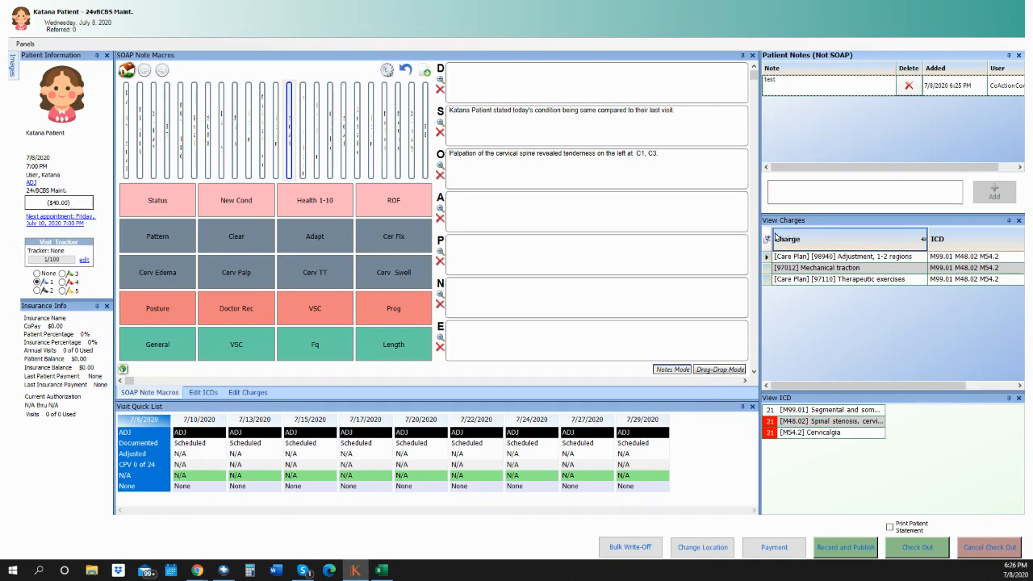
drag(761, 236, 881, 239)
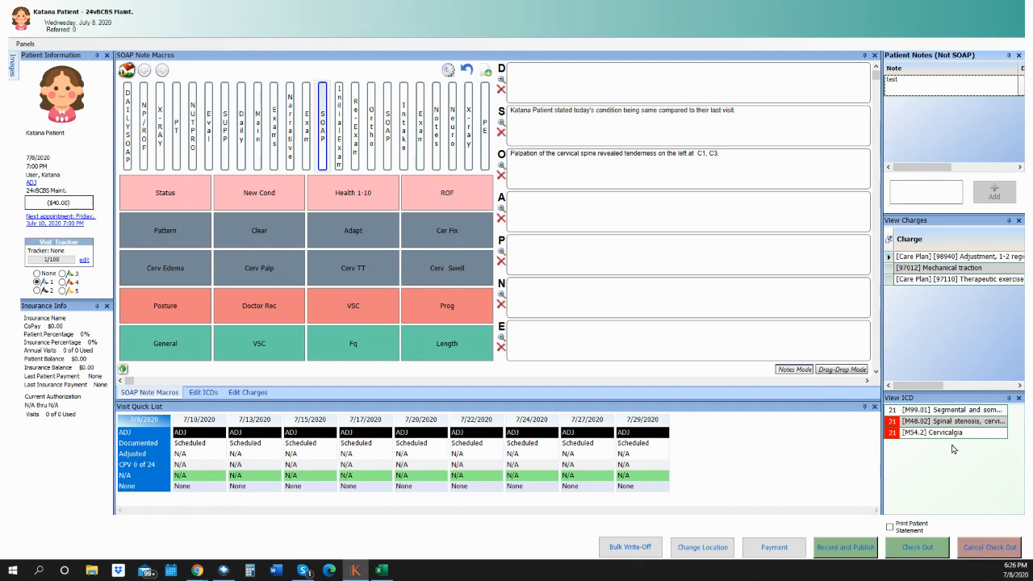
- On Edit ICDs, delete M99.01 and add thoracic M48.04 spinal stenosis
click(212, 393)
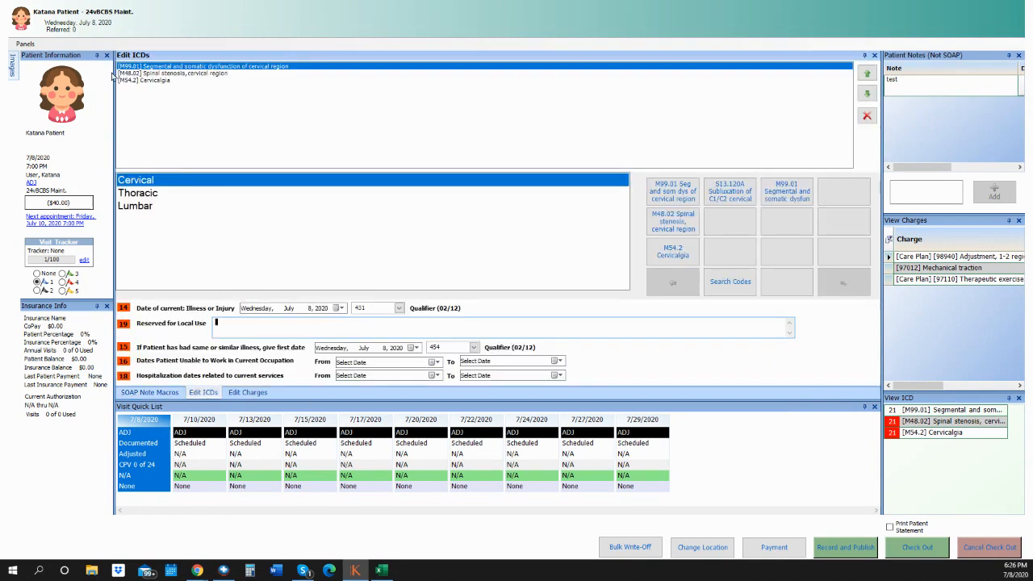
click(867, 115)
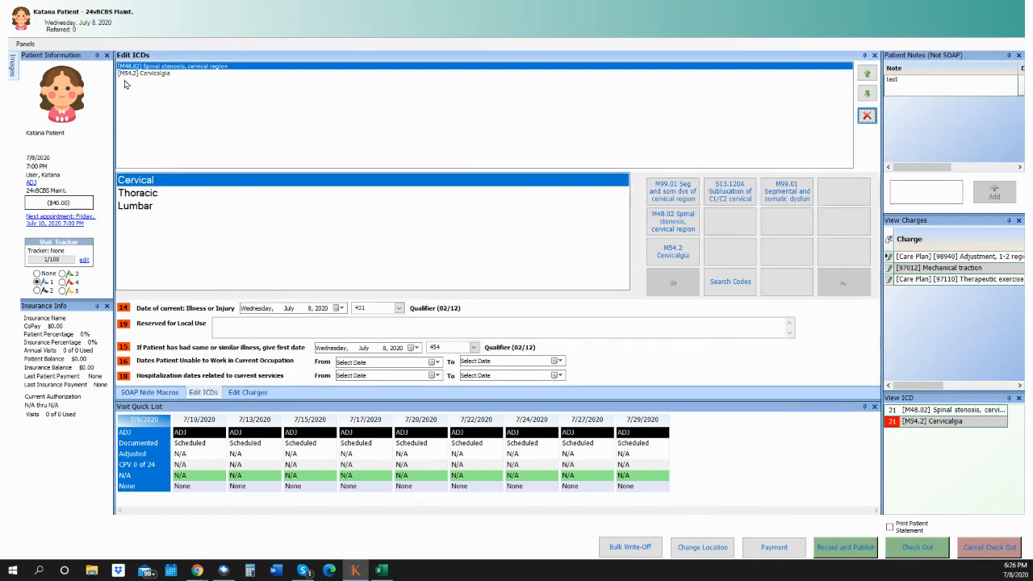
click(154, 198)
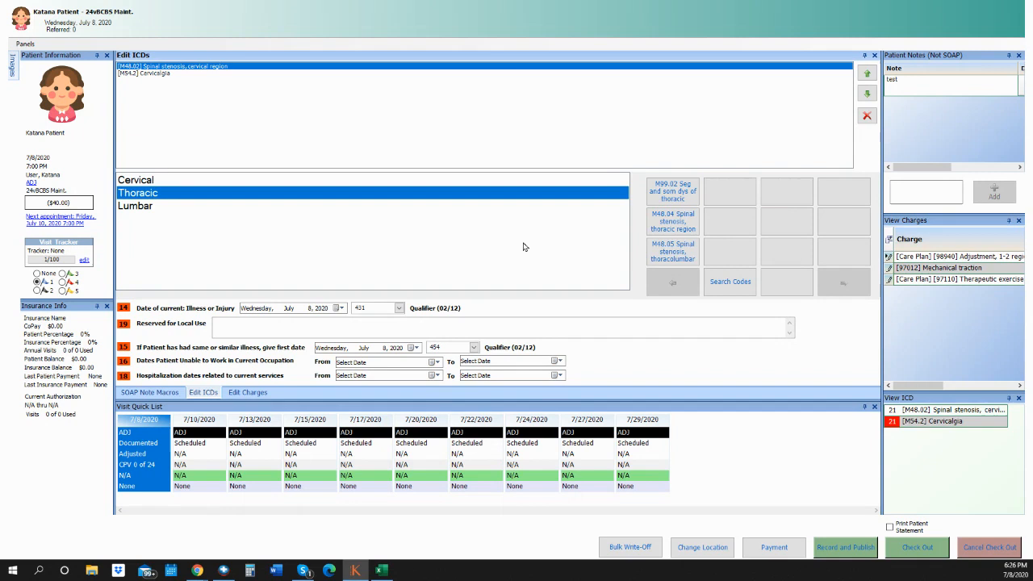
click(673, 221)
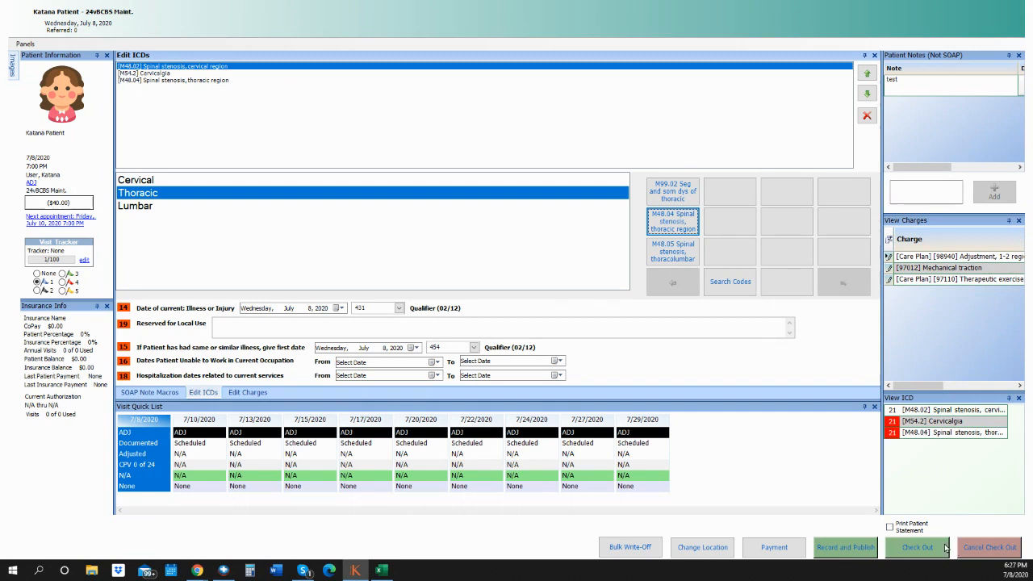
- Check the patient out, completing the visit with $115.00 expected and charge totals
click(919, 548)
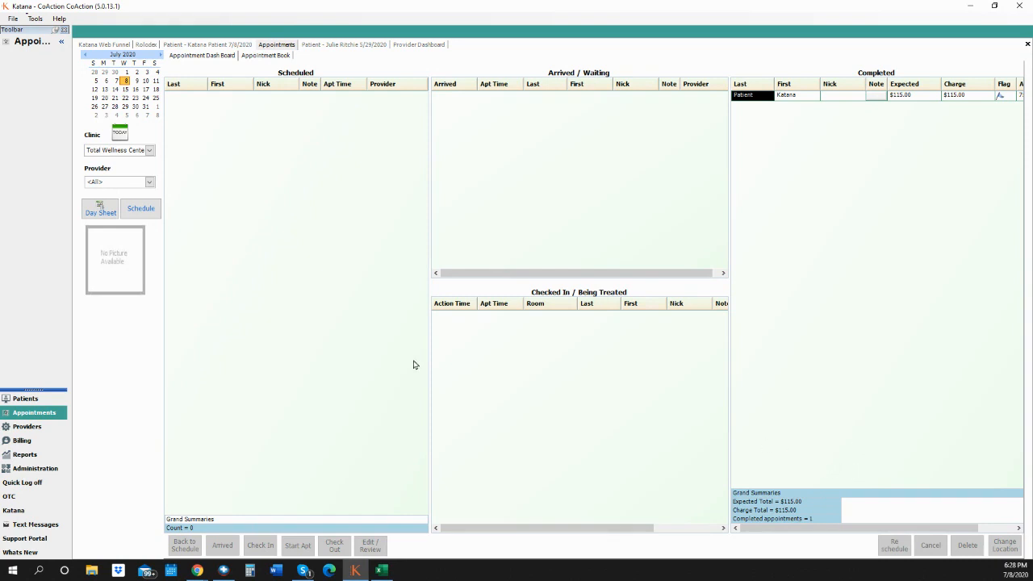
- Search the Provider Dashboard flag list and reopen the 7/8/2020 visit's SOAP Note Macros
click(36, 427)
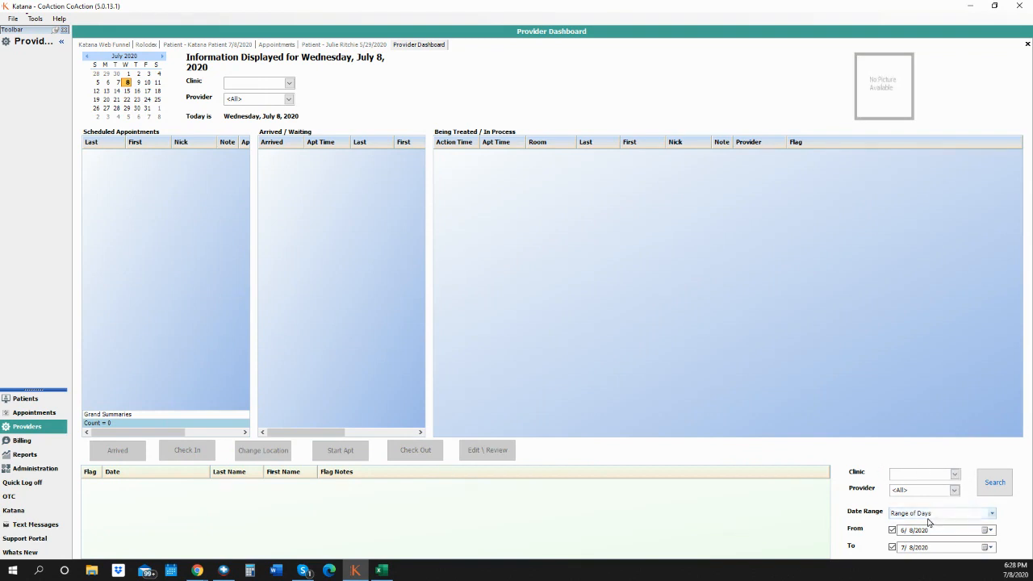
click(995, 487)
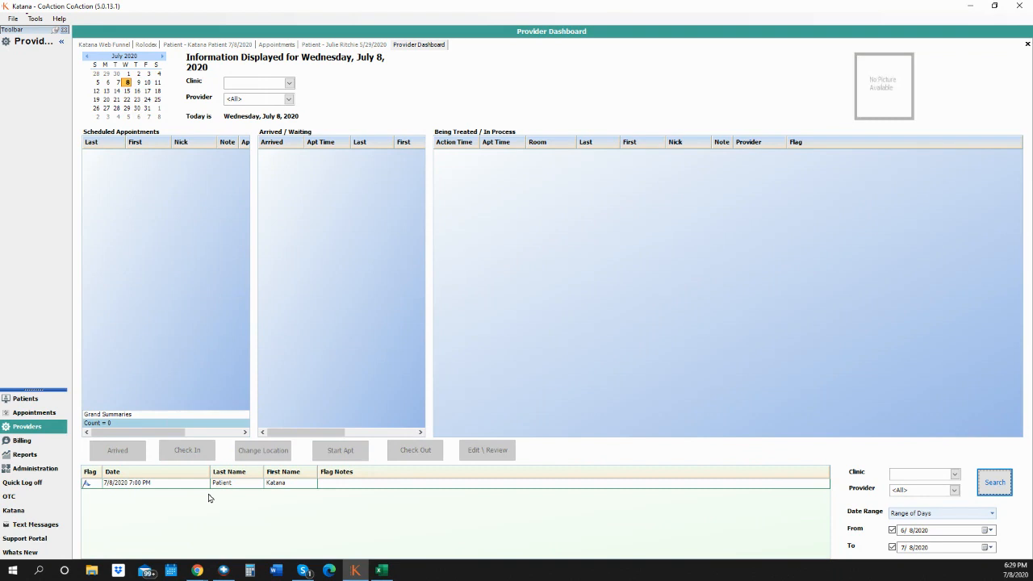
click(264, 485)
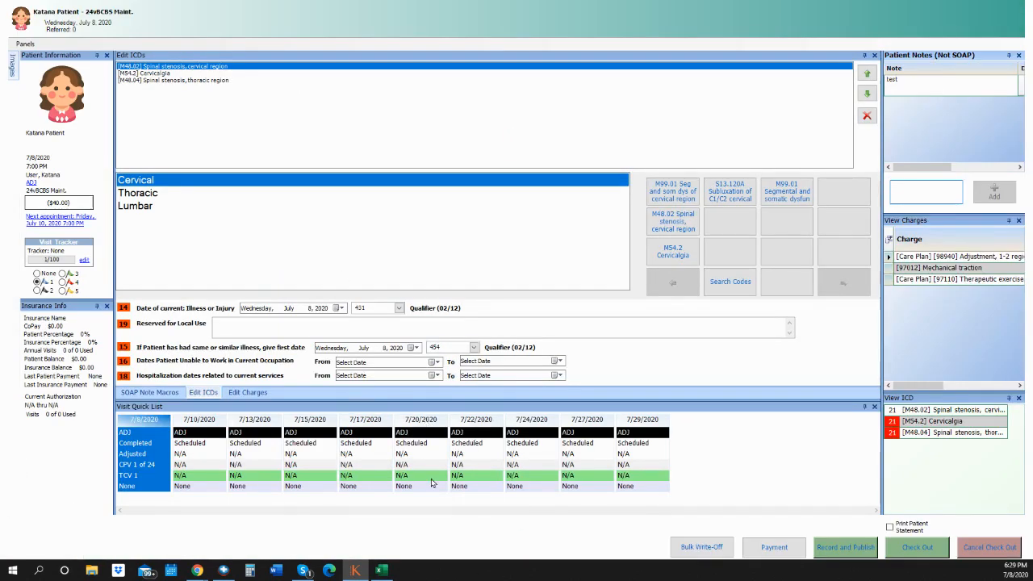
click(149, 393)
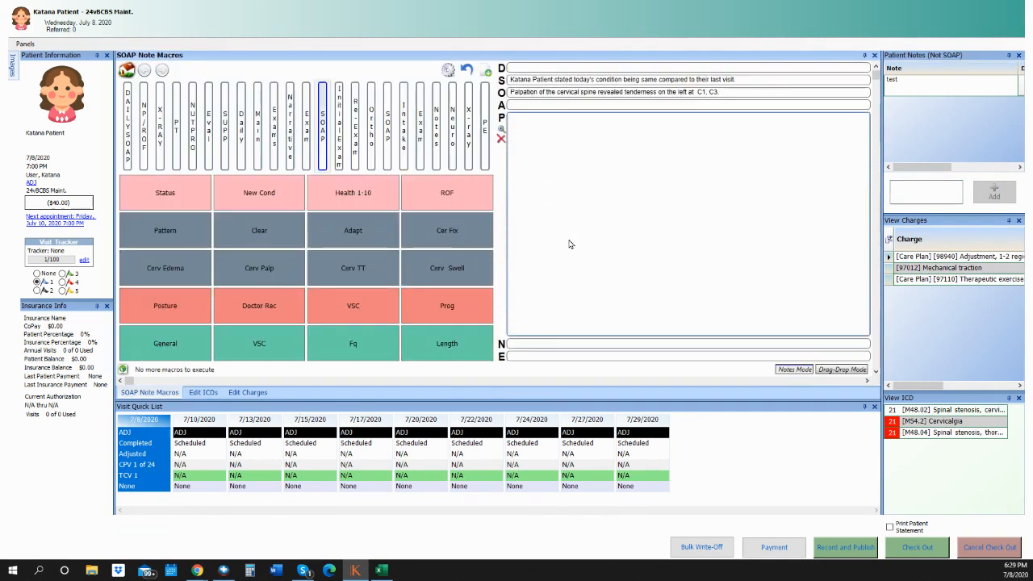
- Set the visit tracker to None and check the patient out
text(jppmmk;m;lm)
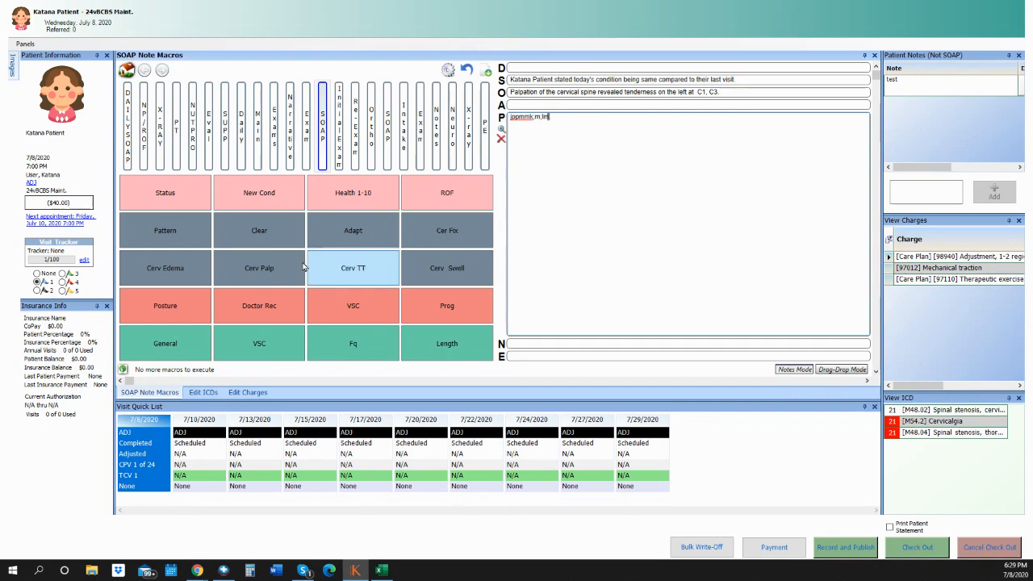
click(36, 274)
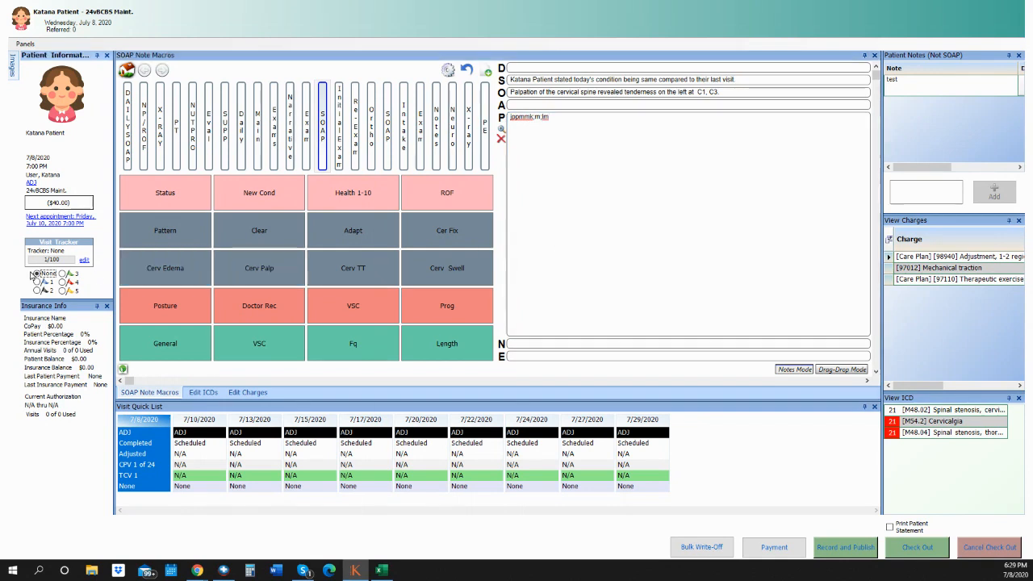
click(917, 554)
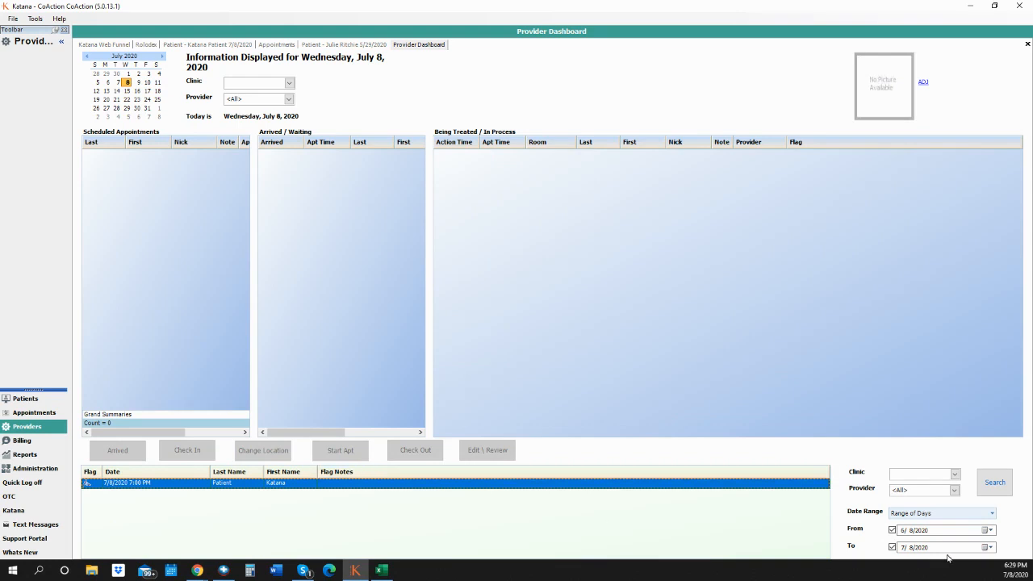
- Rerun the flag search to clear the flag, close the Provider Dashboard, and select the completed visit
click(1001, 492)
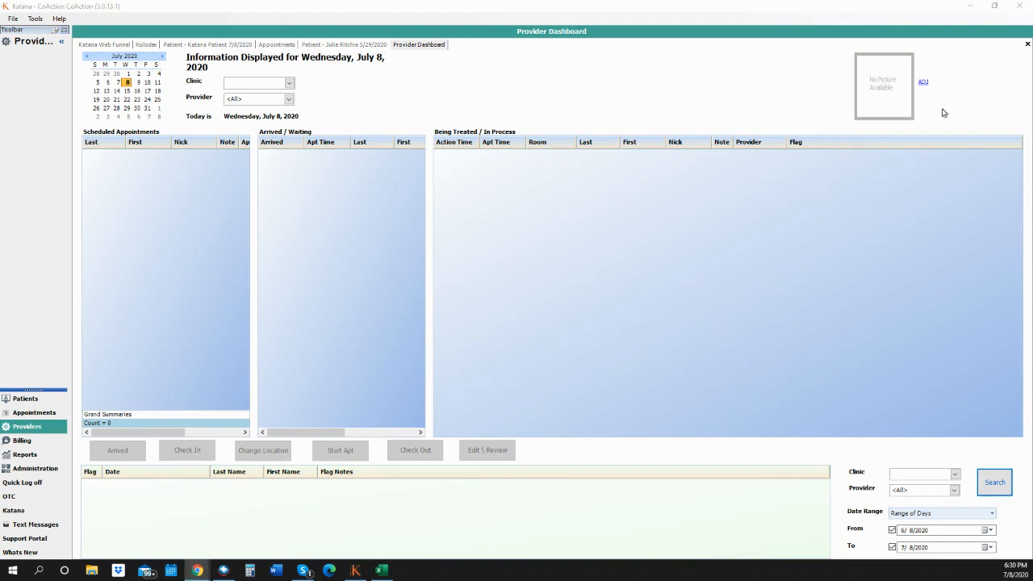
click(1027, 46)
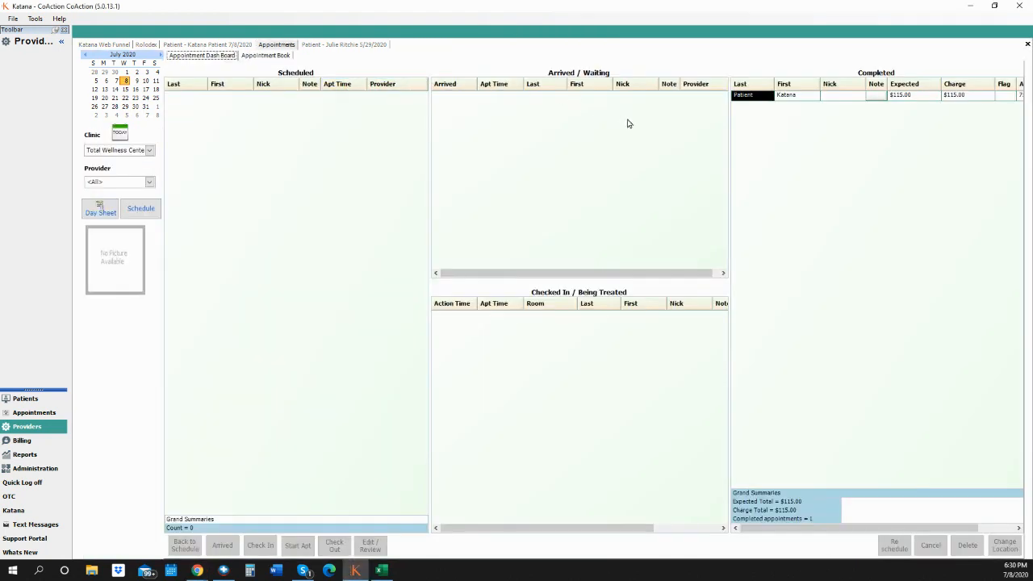
click(824, 97)
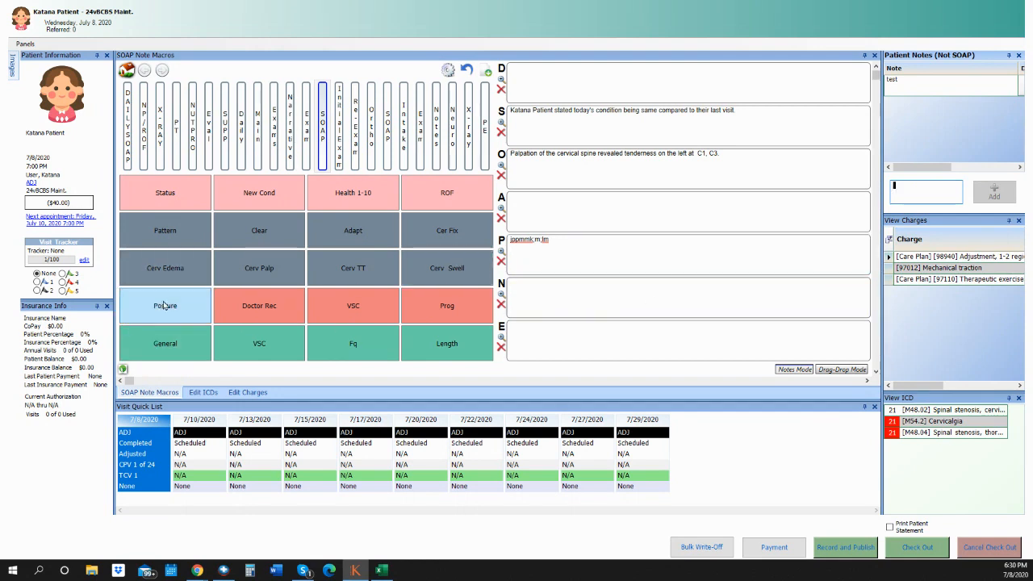
- Narrow the patient information panel and close the Insurance Info panel
drag(114, 289, 98, 284)
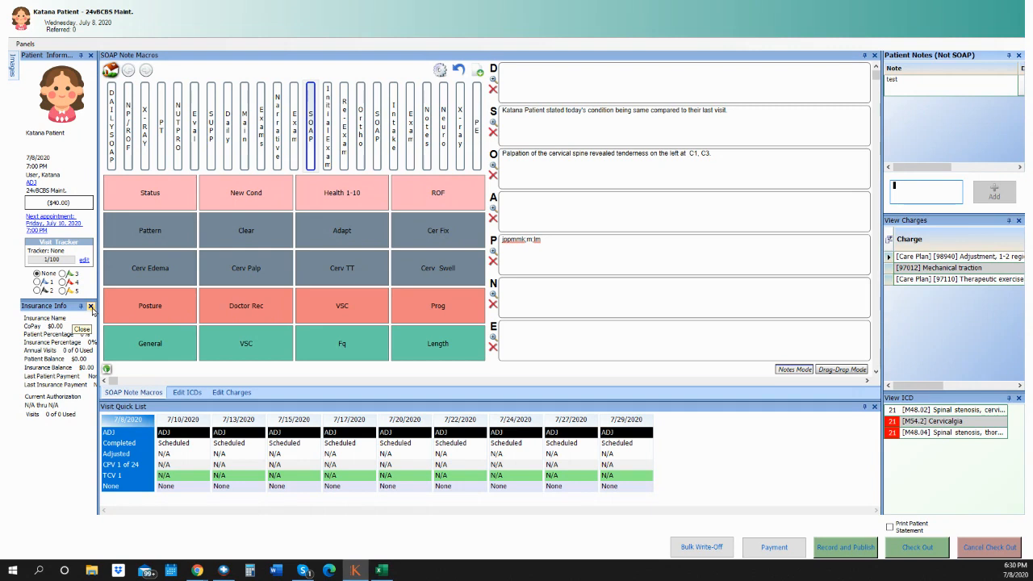
click(91, 307)
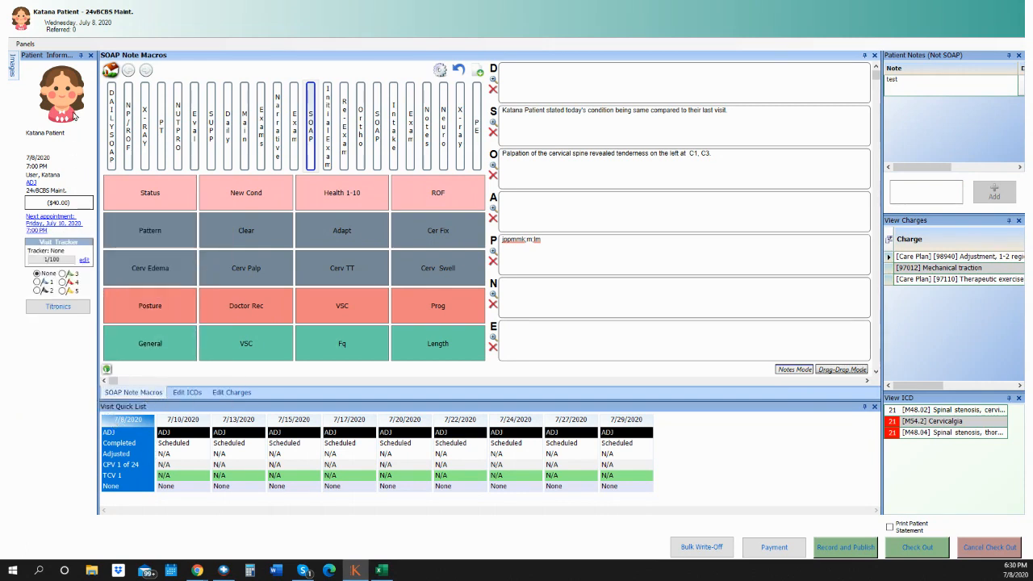
click(19, 45)
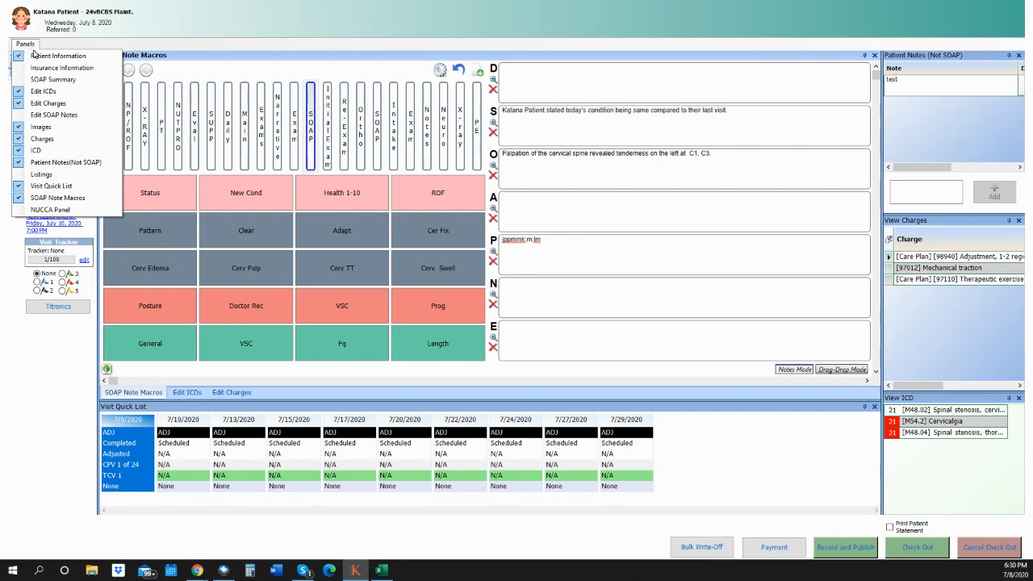
- Add the Listings spine panel, dock it right of SOAP Note Macros, and widen the SOAP area slightly
click(41, 174)
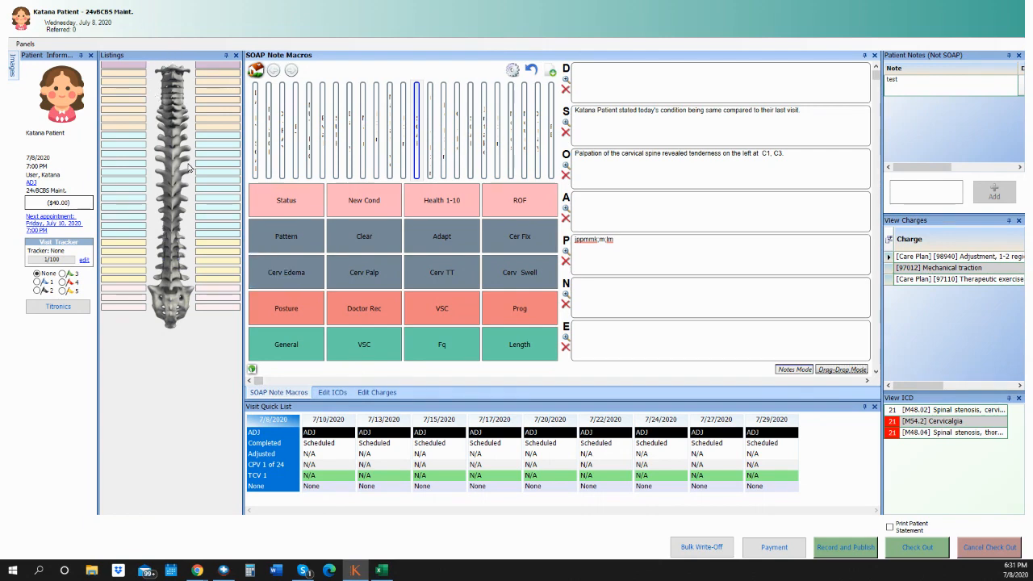
click(172, 58)
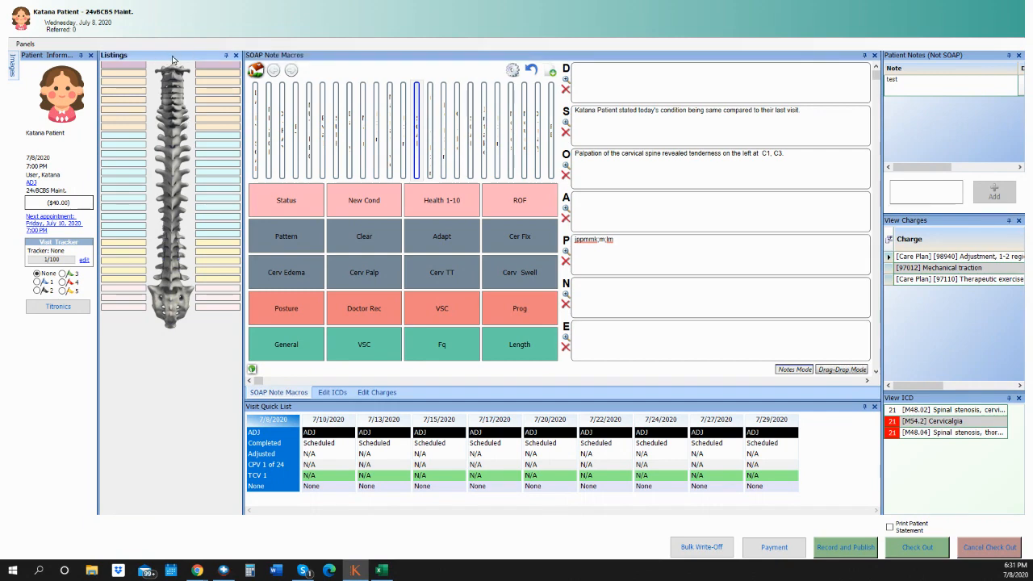
drag(172, 58, 584, 226)
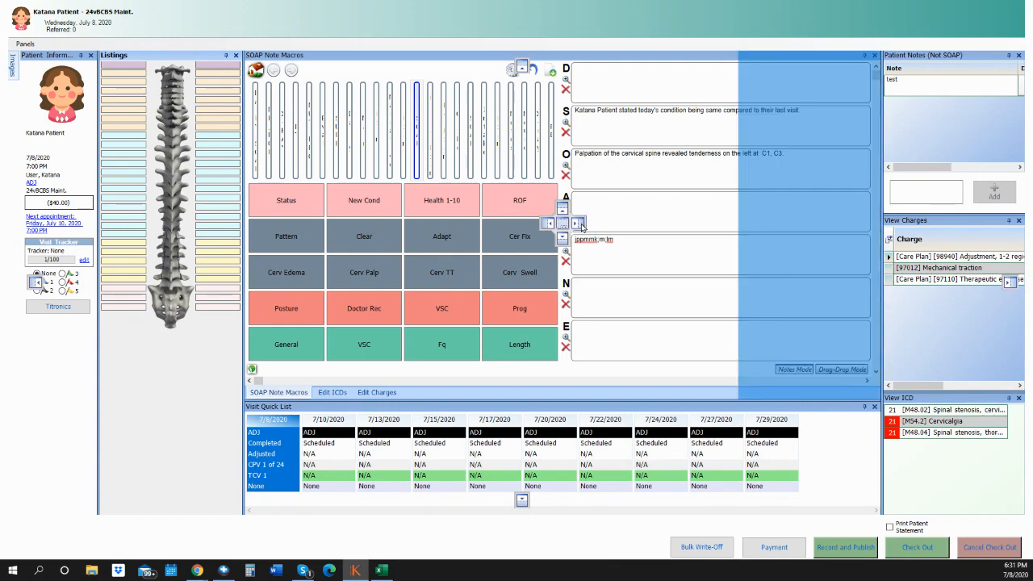
drag(582, 226, 582, 226)
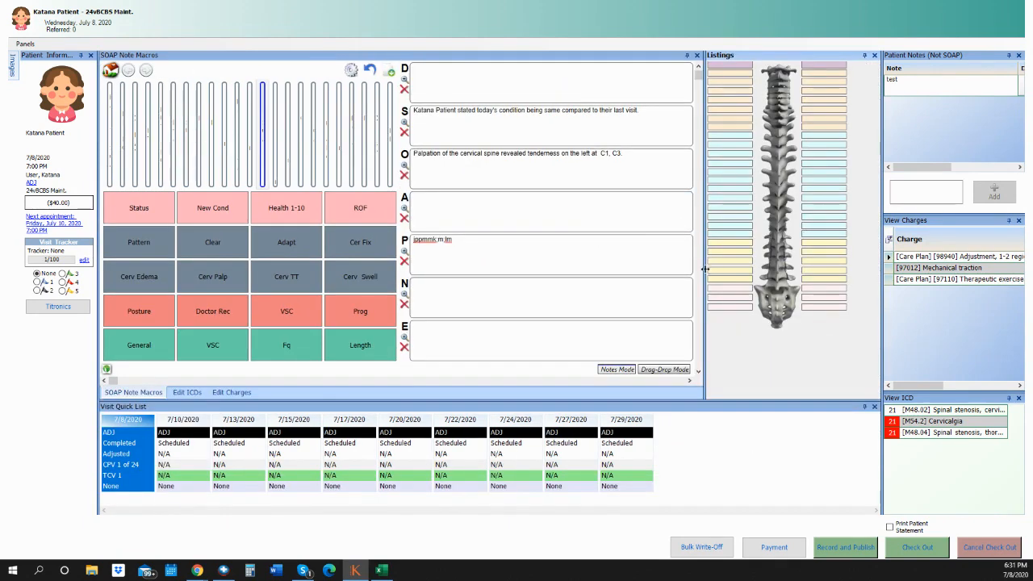
drag(705, 269, 732, 275)
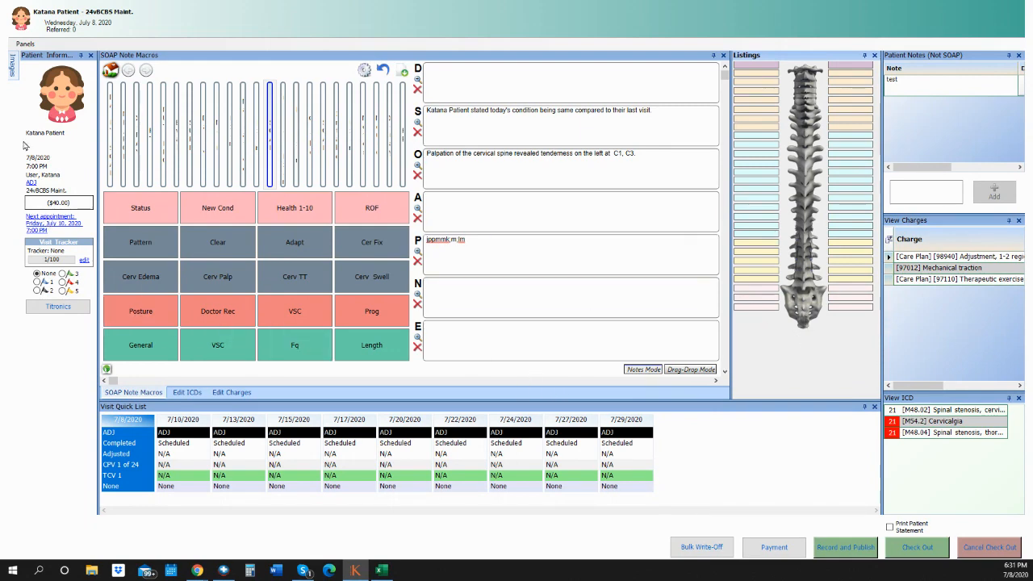
- Set the Images panel to auto-hide, then check out to close the visit
mouse_move(15, 81)
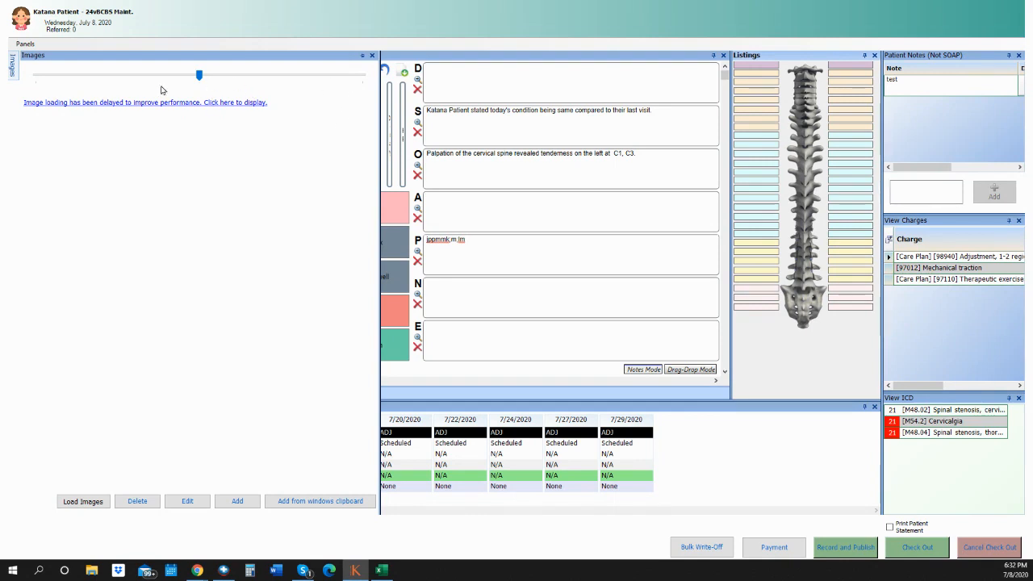
click(362, 58)
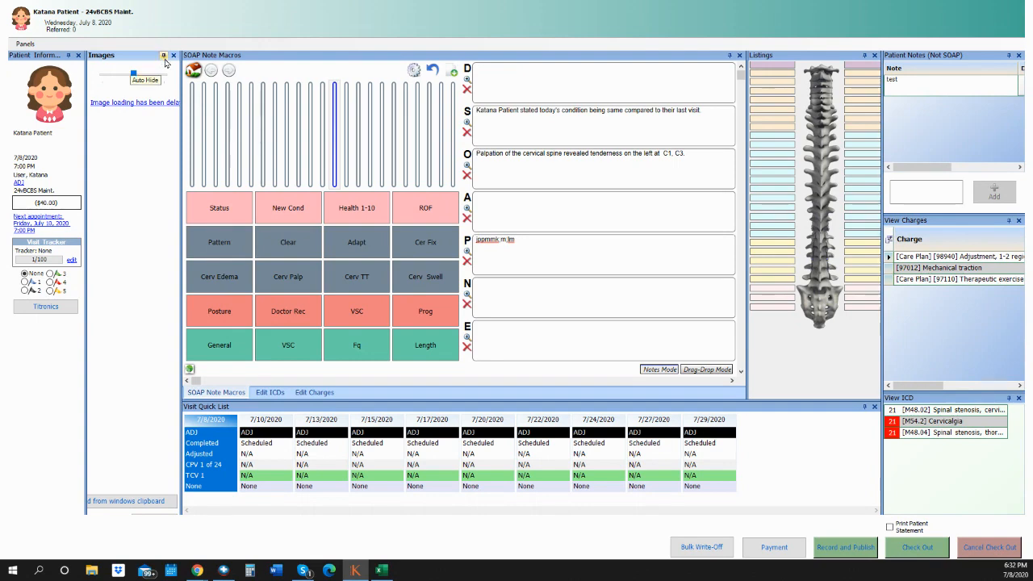
click(162, 60)
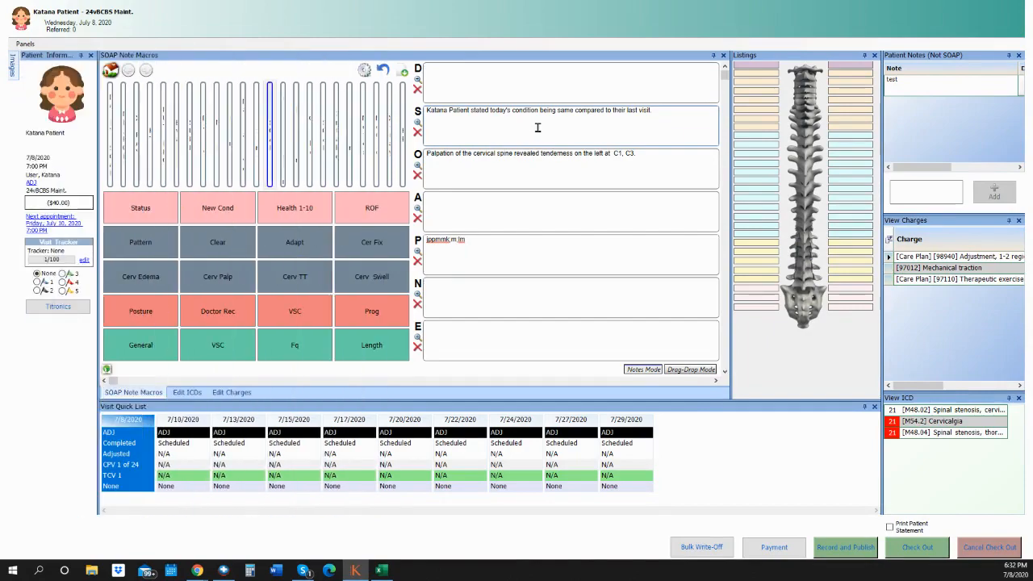
click(917, 548)
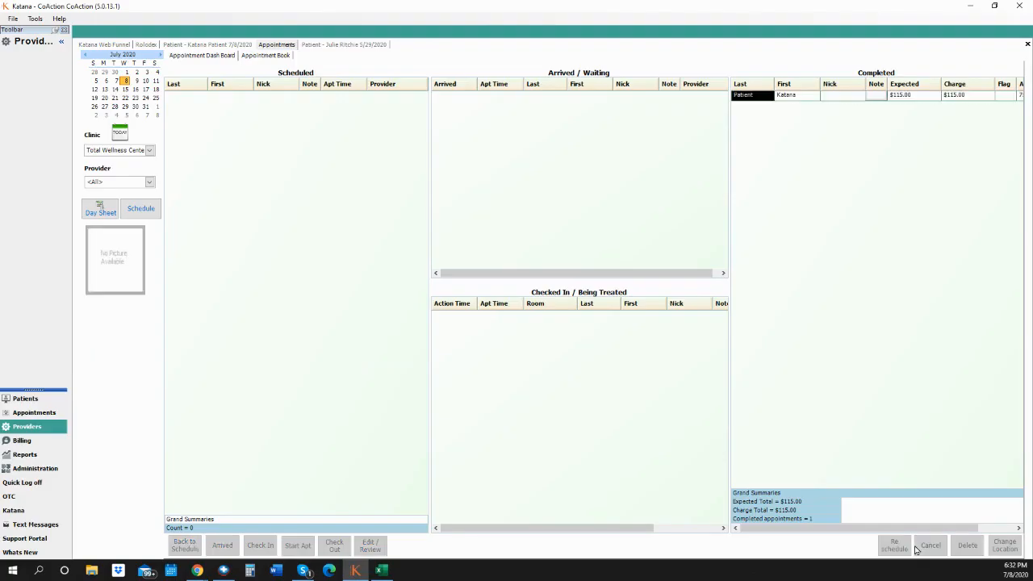